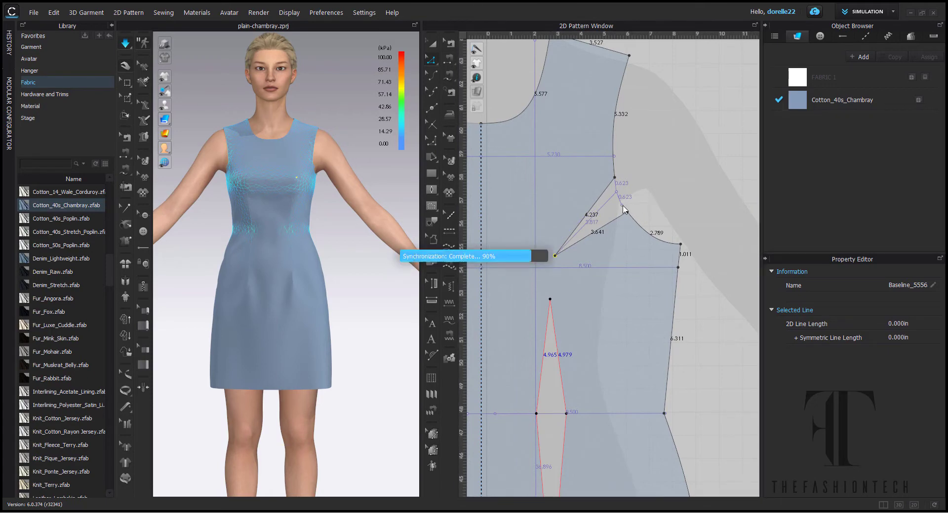
Stop the simulation and move the end point of the front dart's baseline onto the dart's lower armhole corner.
left_click(640, 200)
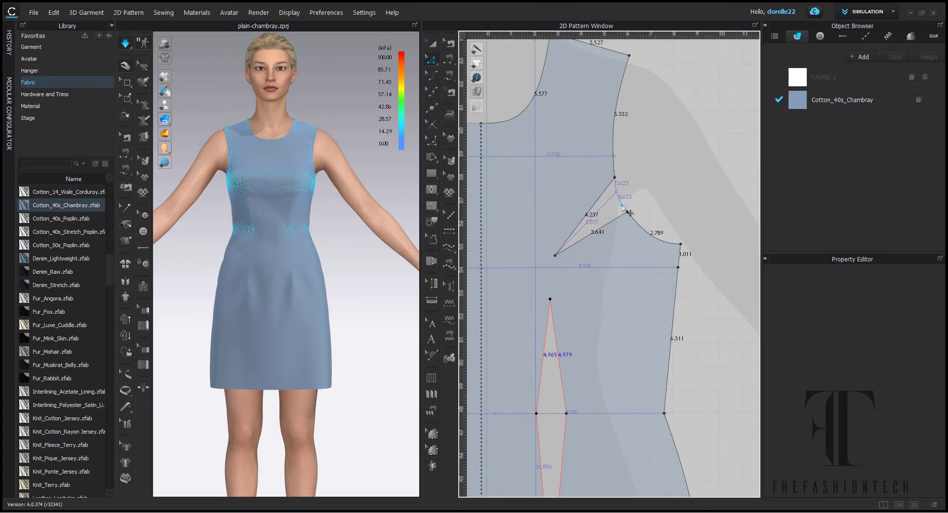
left_click(622, 207)
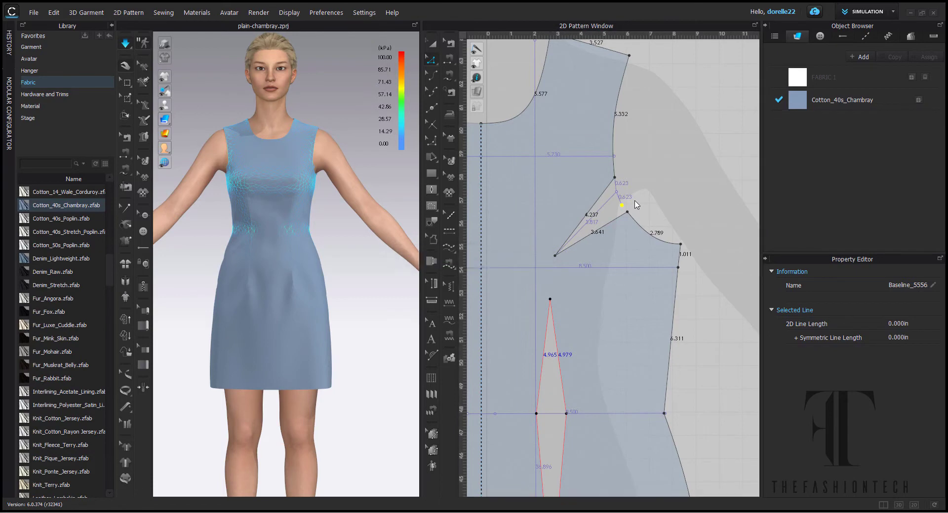
key("space")
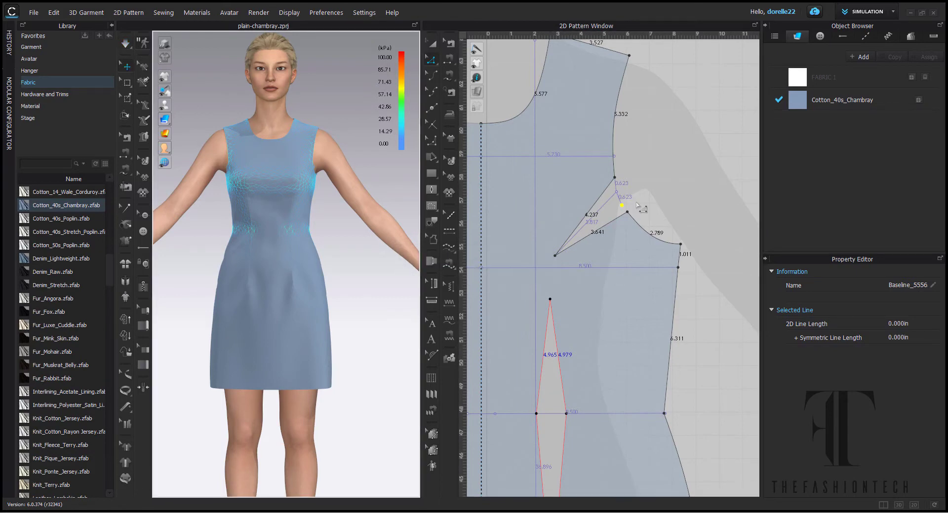
scroll(633, 207, "up", 3)
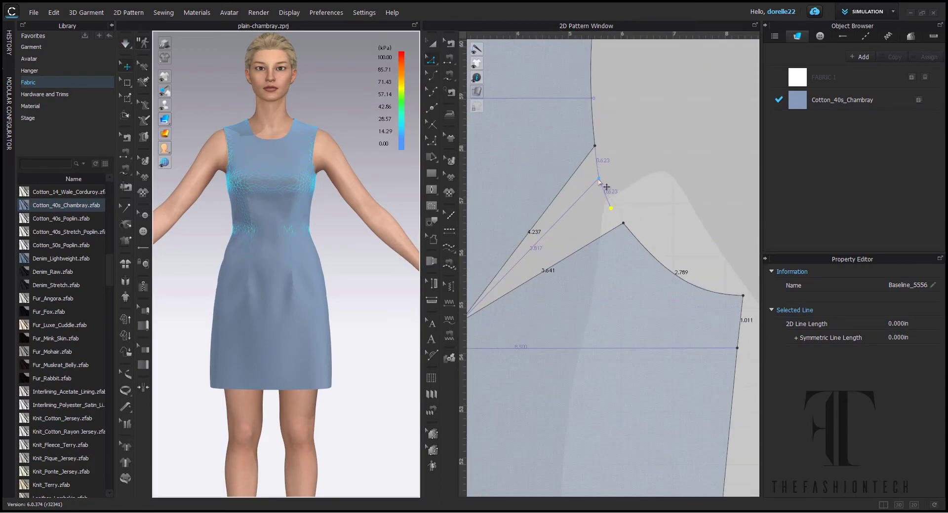
left_click_drag(613, 207, 623, 223)
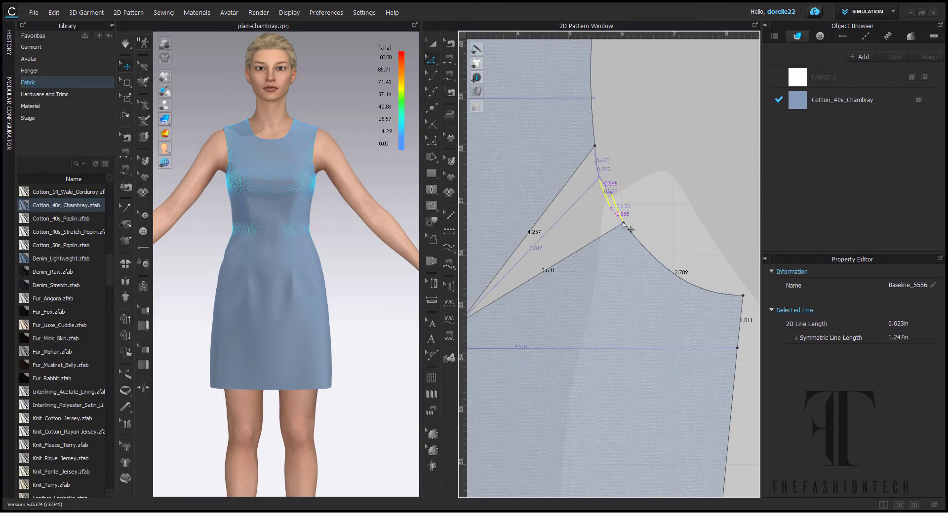
Reposition the middle point of the dart's baseline outward, between the dart's two armhole corners.
left_click(611, 194)
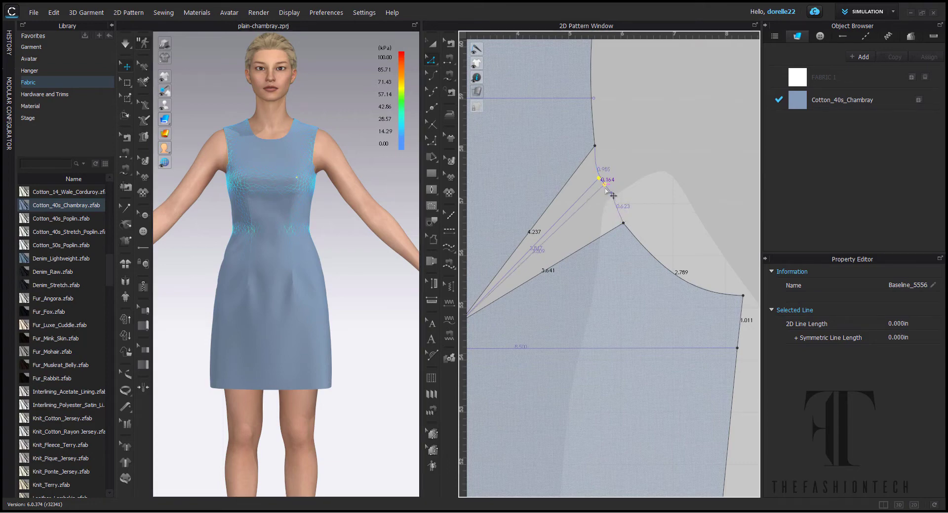
key("ctrl+z")
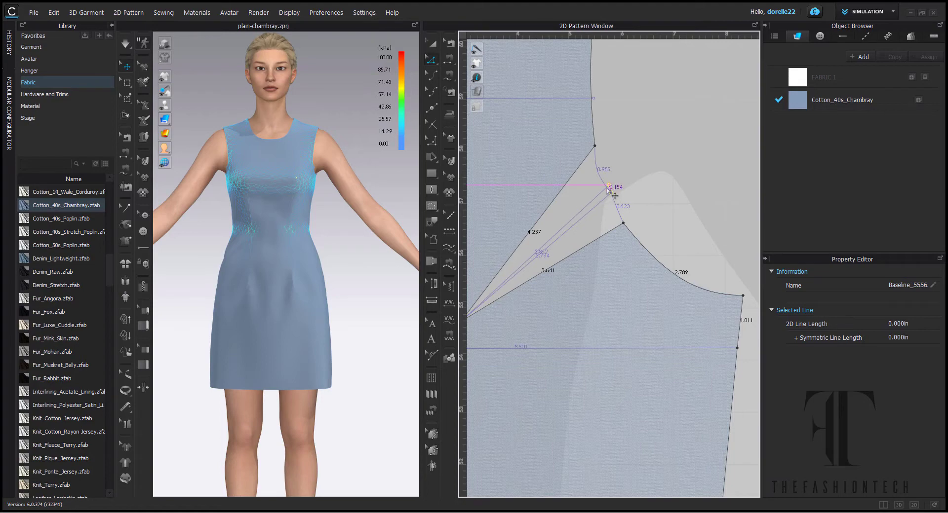
left_click(608, 187)
Delete all curve points from the upper baseline segment across the dart opening to straighten it.
left_click(601, 175)
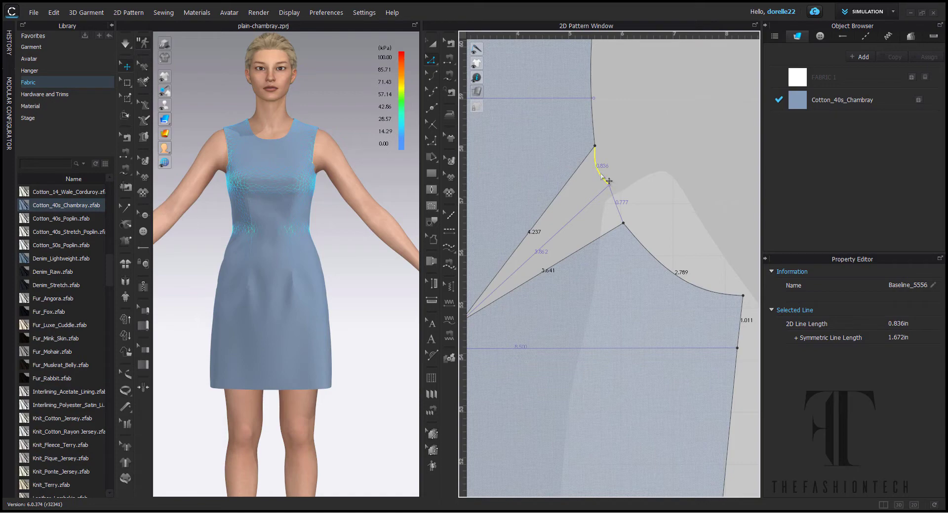
right_click(600, 175)
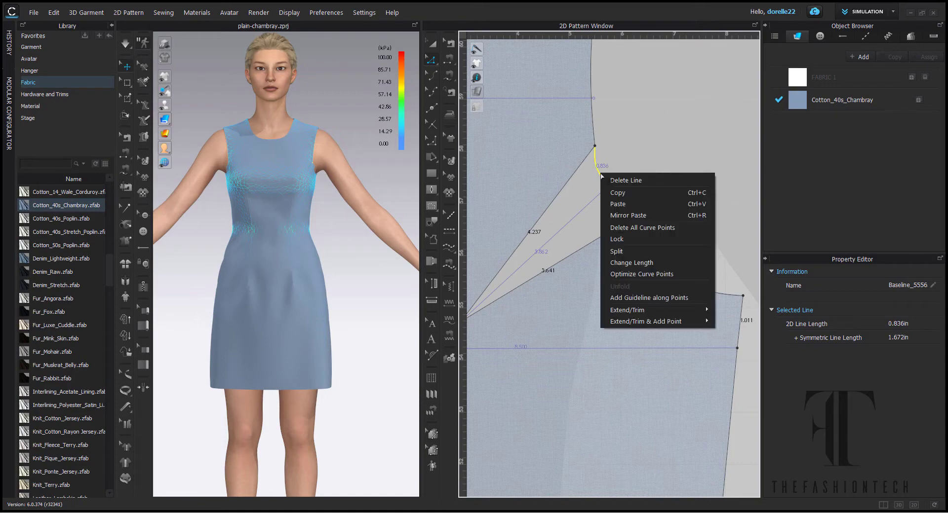
left_click(640, 227)
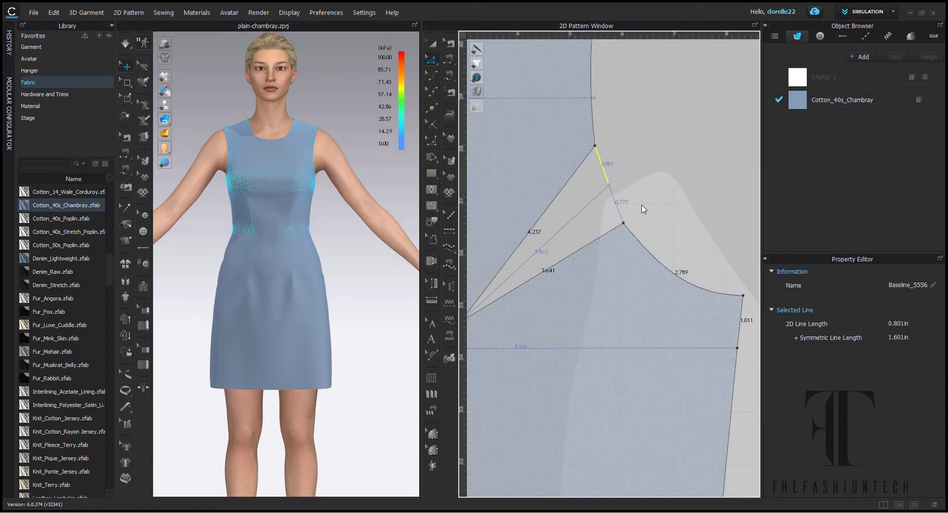
left_click(643, 209)
scroll(643, 209, "down", 5)
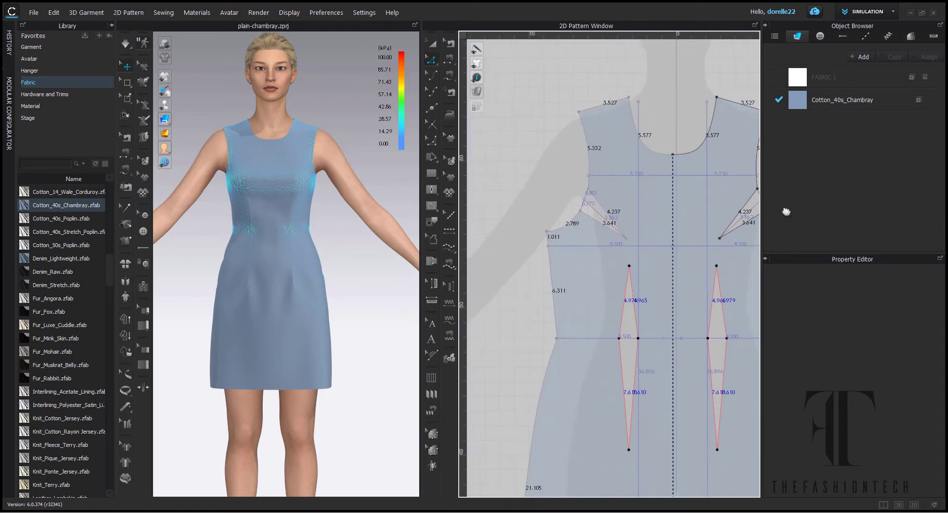
scroll(707, 197, "right", 5)
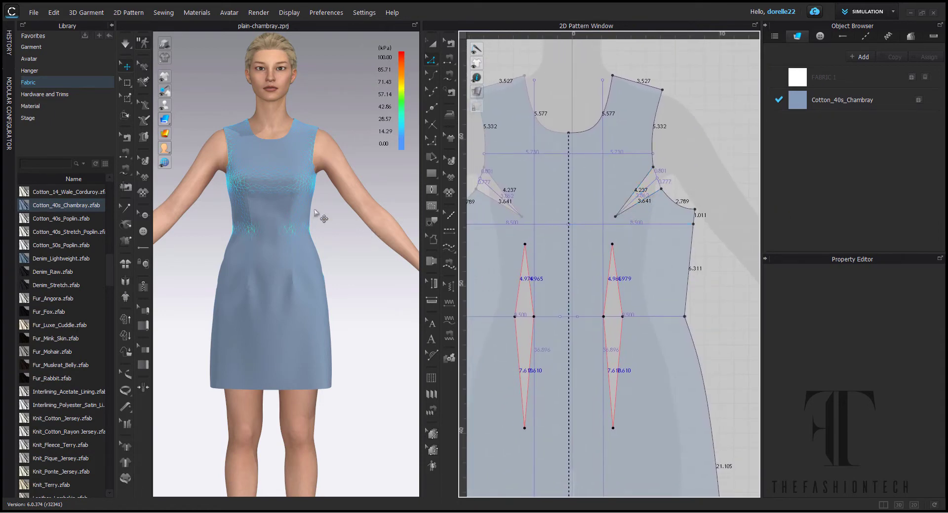
Display the 3D dress with a plain white surface and show its seamlines and baselines.
left_click(165, 121)
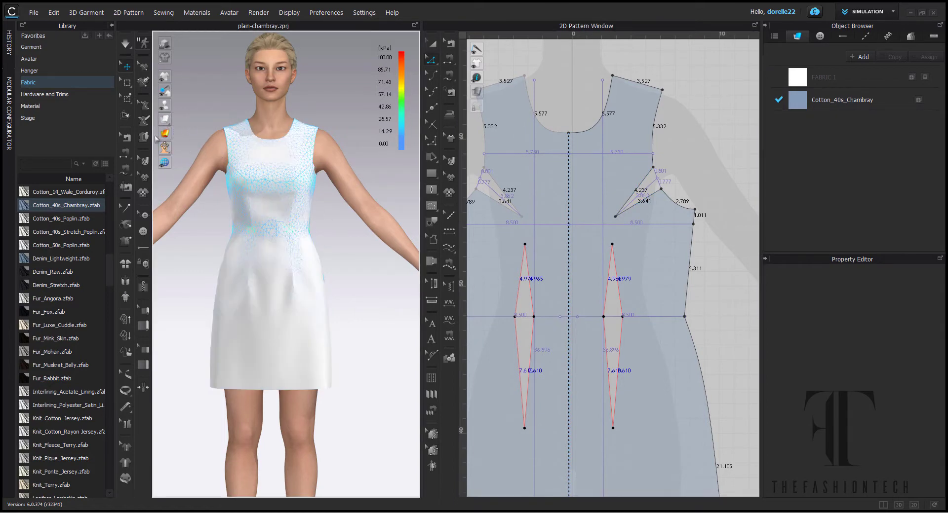
mouse_move(166, 77)
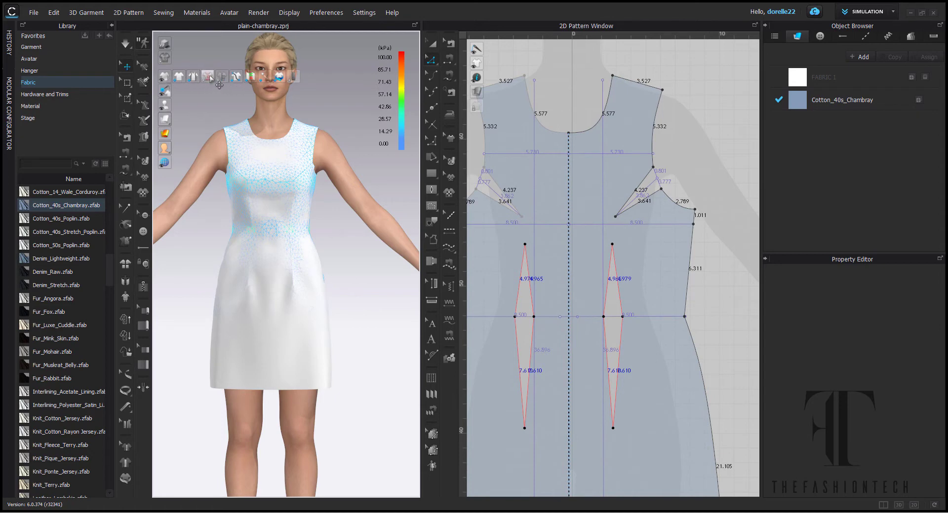
left_click(208, 76)
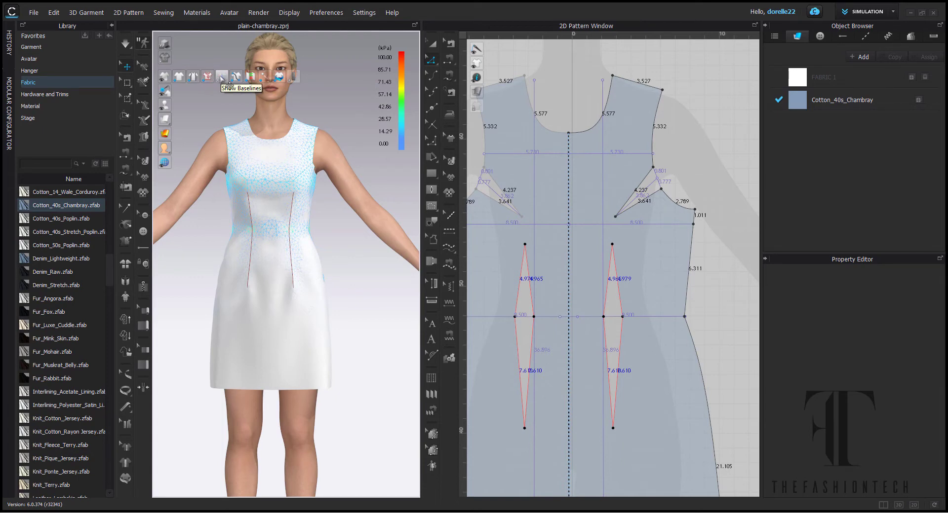
left_click(222, 77)
mouse_move(339, 235)
right_mouse_down()
mouse_move(569, 235)
mouse_move(202, 229)
mouse_move(313, 248)
mouse_move(350, 241)
mouse_move(348, 229)
right_mouse_up()
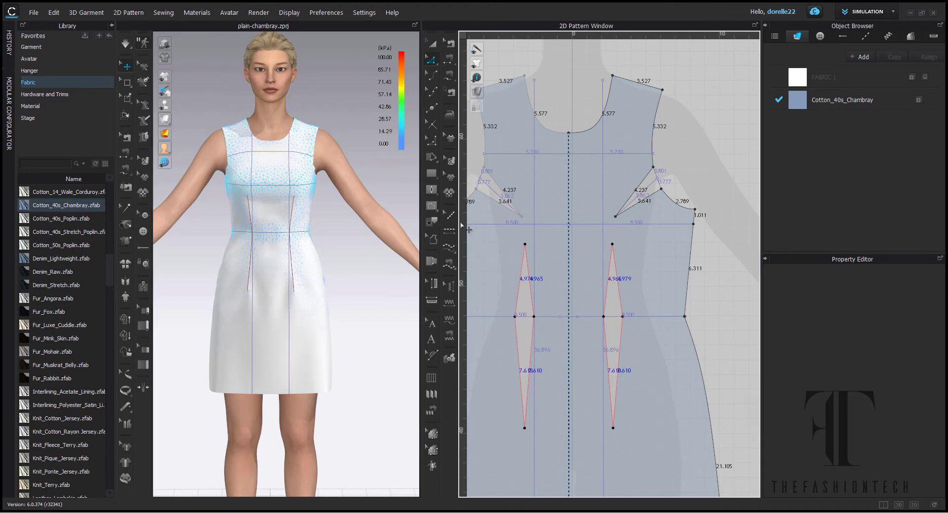
Widen the 2D Pattern Window and fit the complete front and back patterns in it.
scroll(468, 229, "down", 3)
middle_click_drag(587, 284, 541, 210)
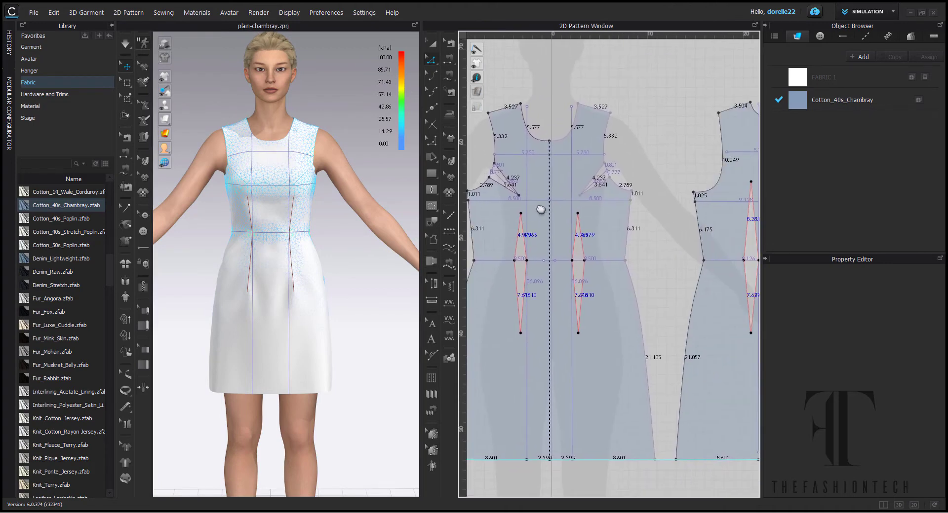
scroll(540, 210, "down", 2)
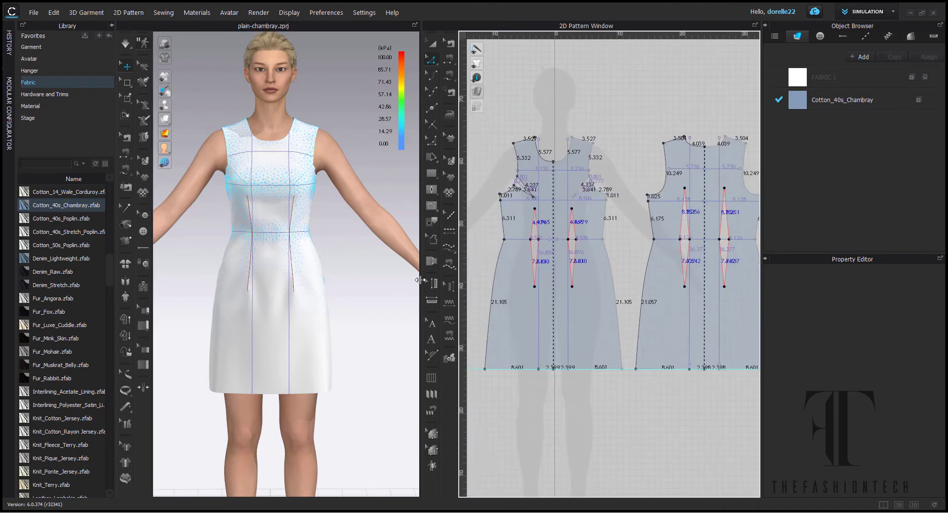
left_click_drag(420, 281, 371, 281)
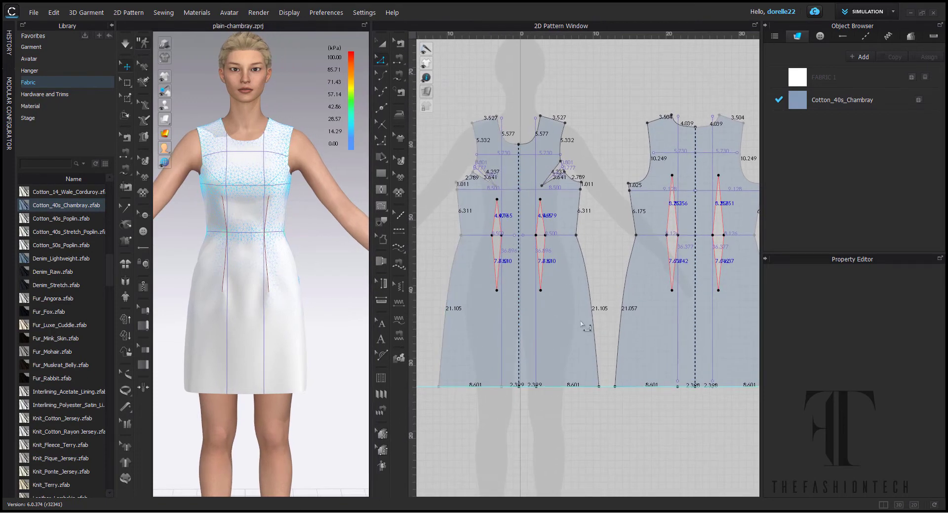
scroll(585, 276, "down", 2)
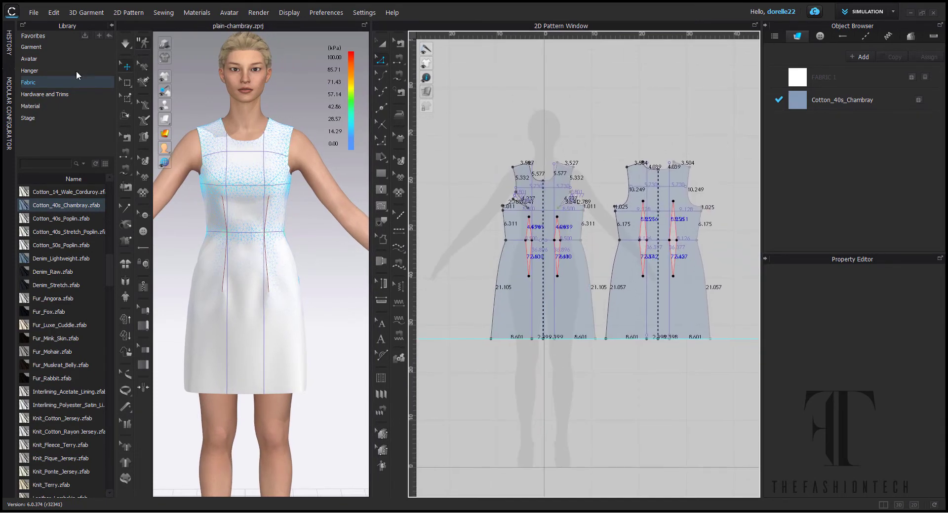
Save the current project and save a copy of it as a project file named auto-grade.
left_click(35, 14)
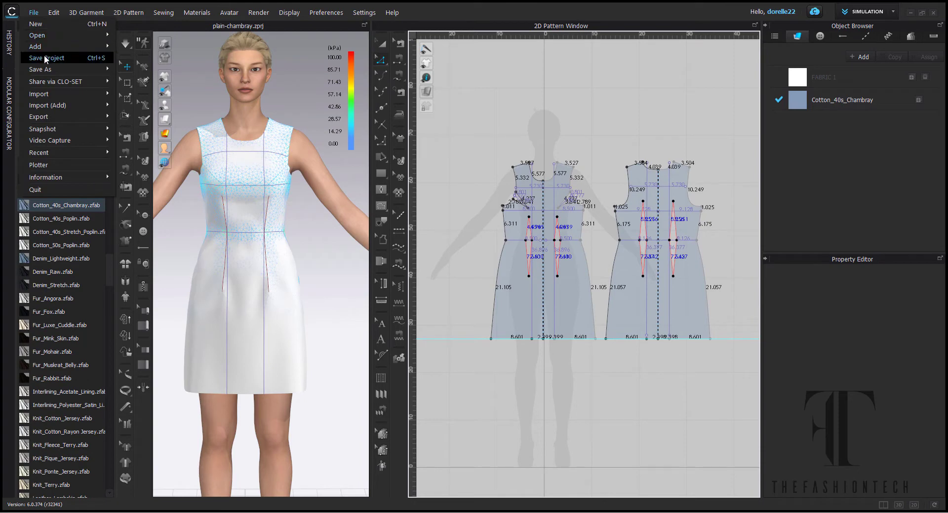
left_click(44, 55)
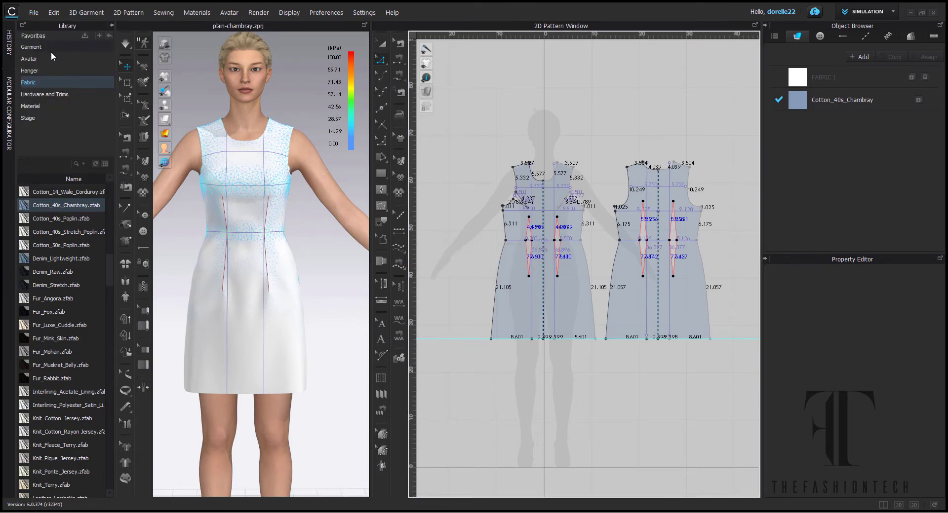
left_click(34, 14)
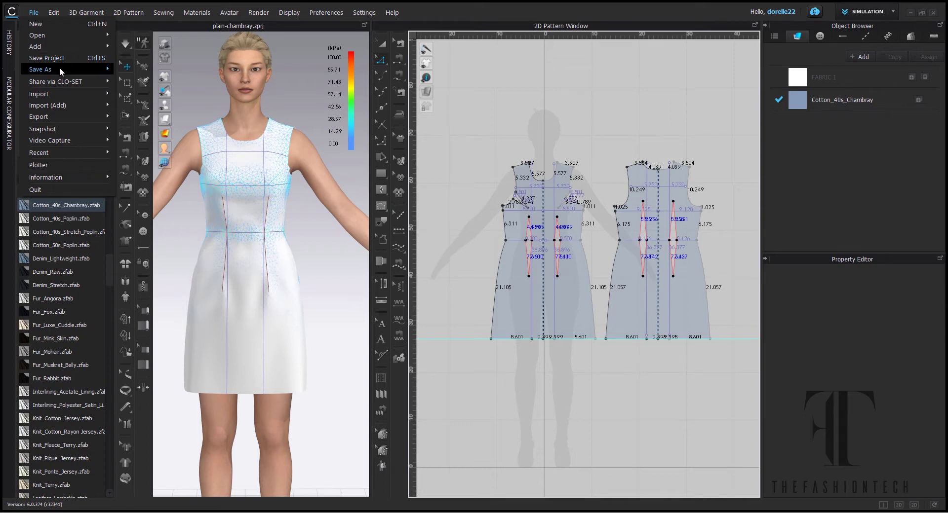
mouse_move(61, 70)
left_click(126, 72)
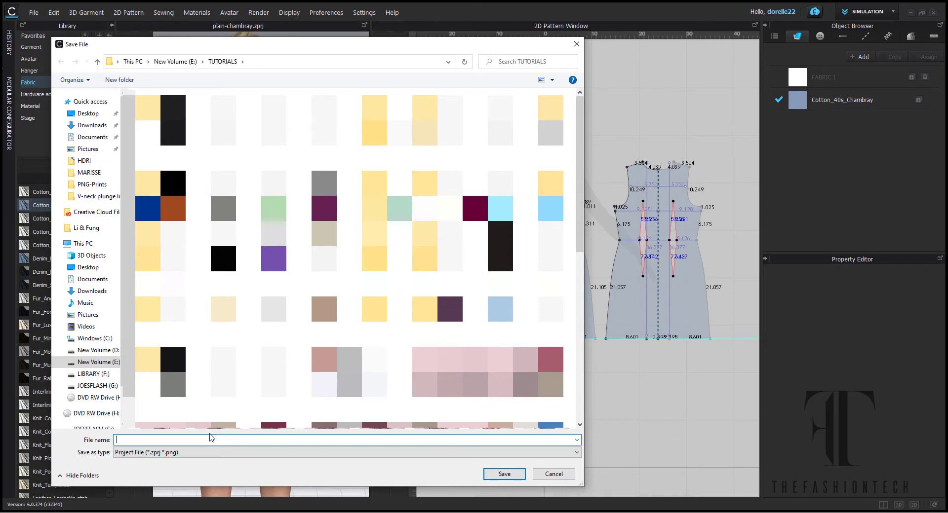
type("auto-grade")
key("Return")
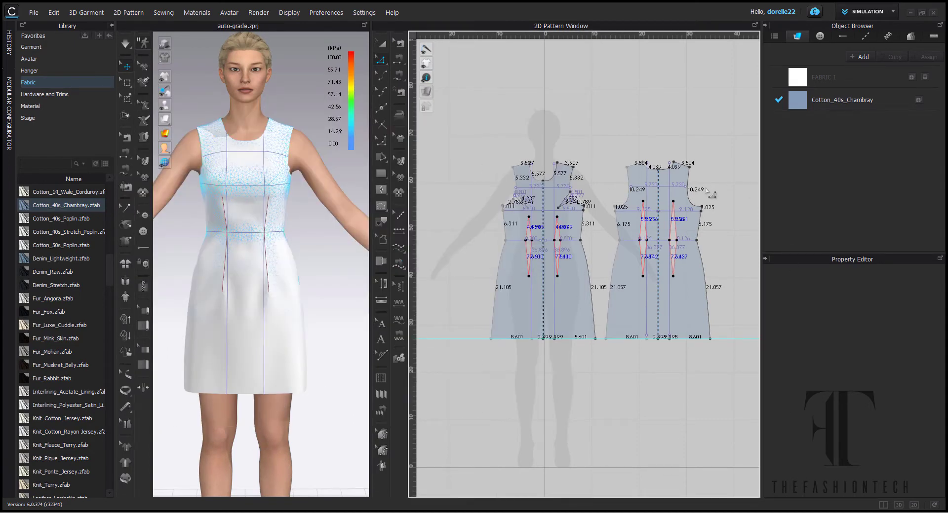
Review the Auto Grading options for the dress and close them without applying.
scroll(681, 193, "up", 1)
scroll(681, 192, "down", 1)
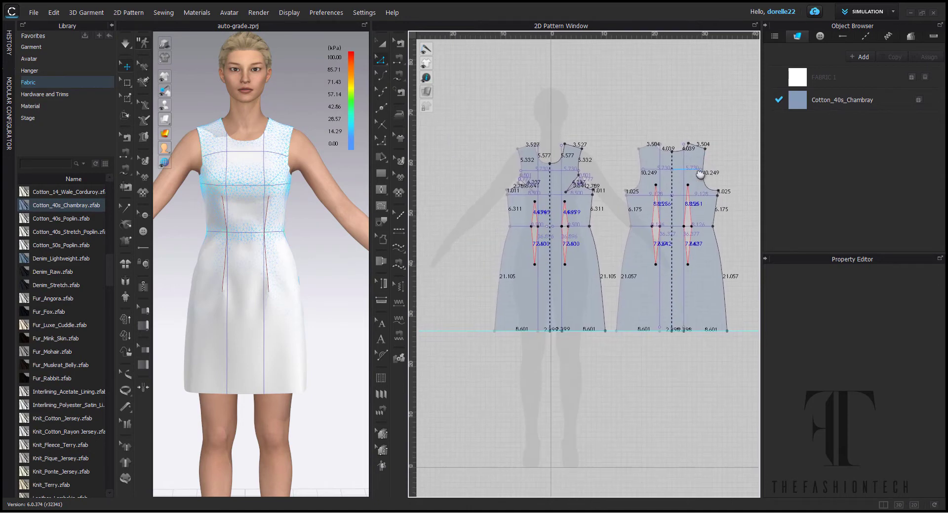
scroll(323, 279, "up", 1)
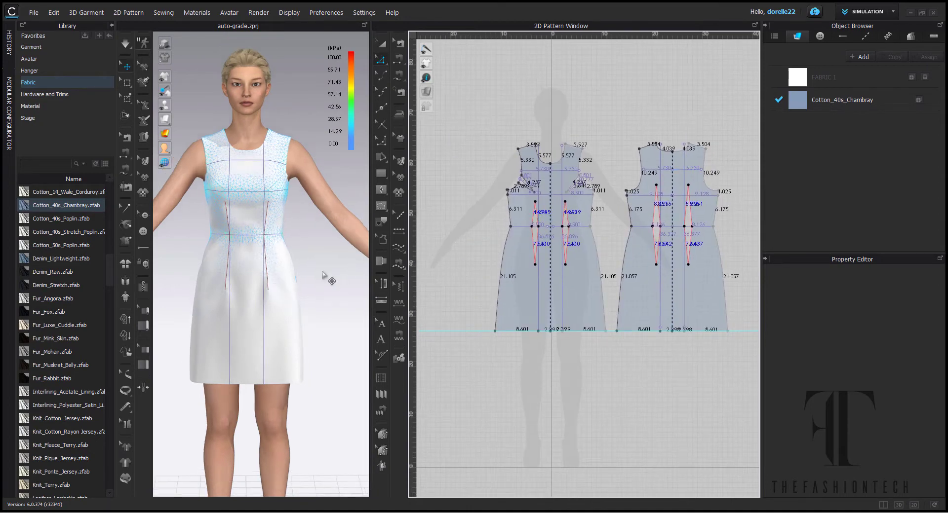
scroll(328, 279, "up", 1)
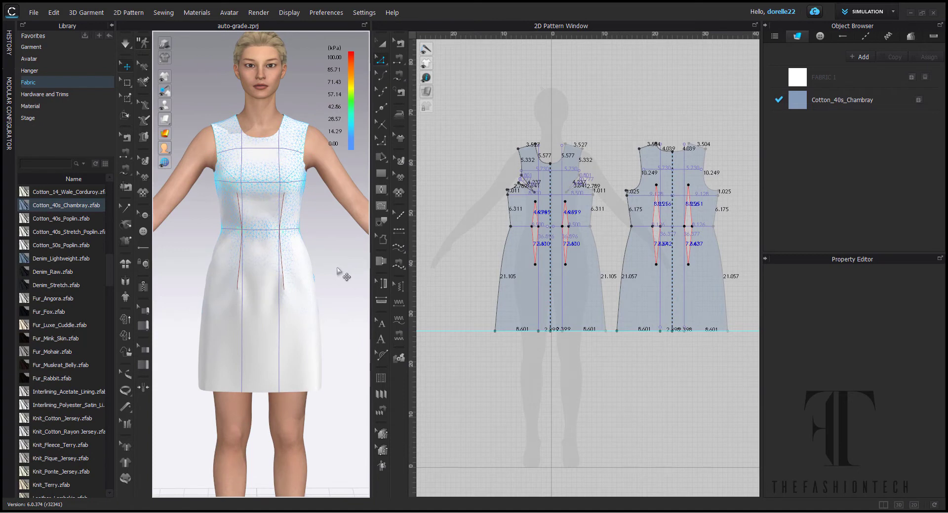
mouse_move(344, 272)
right_mouse_down()
mouse_move(447, 264)
mouse_move(328, 266)
mouse_move(336, 268)
right_mouse_up()
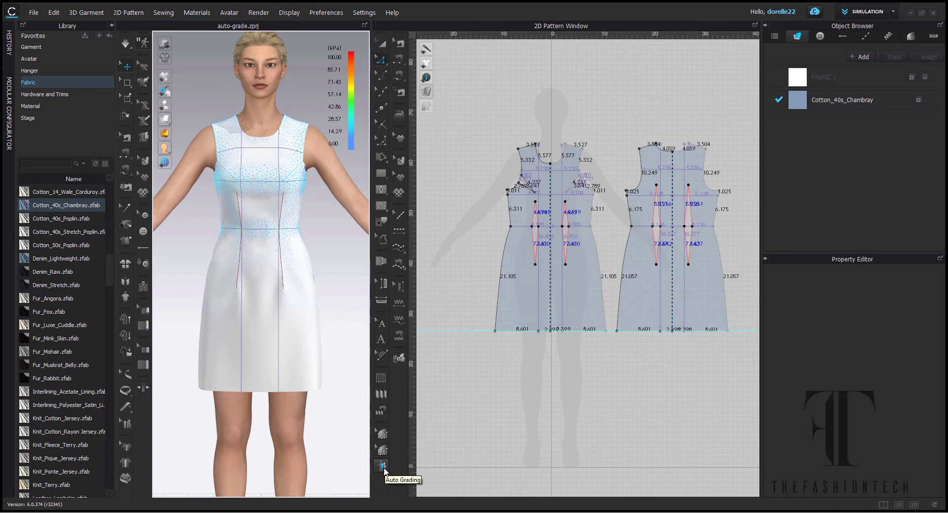
left_click(383, 466)
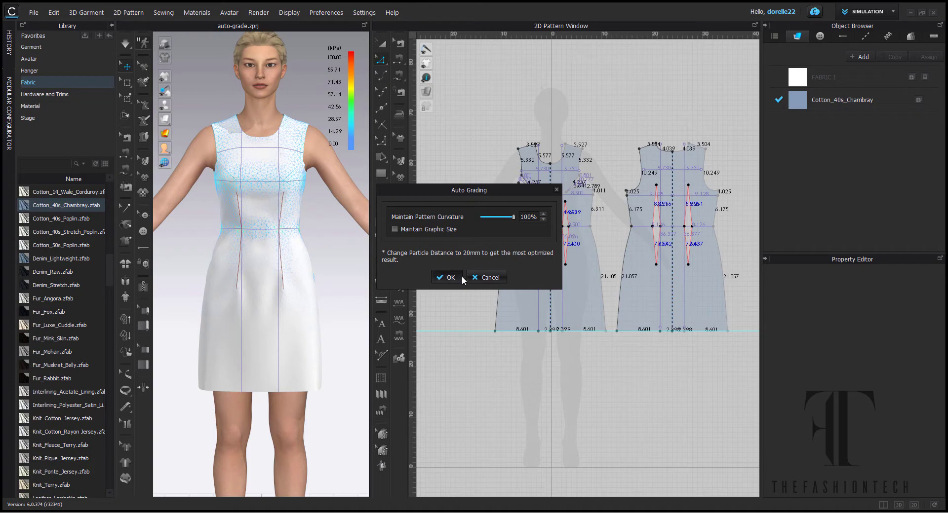
left_click(481, 277)
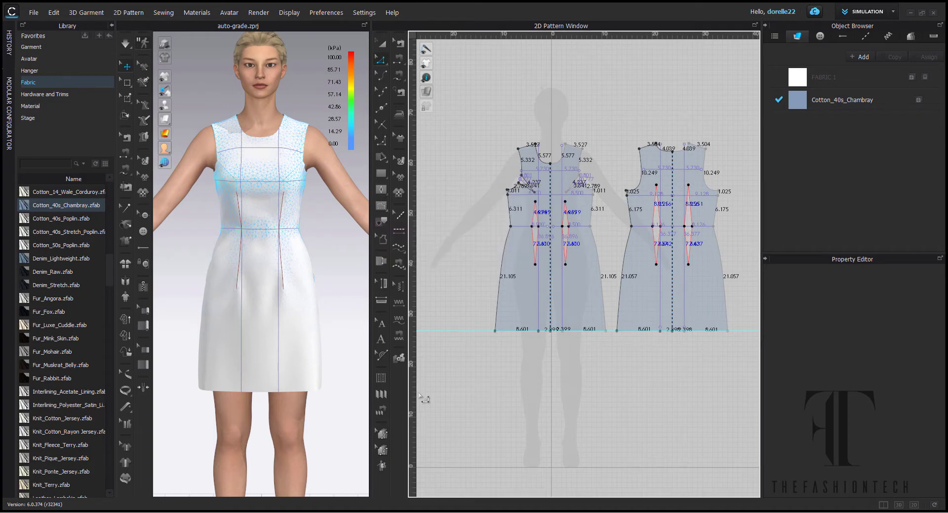
Delete the avatar wearing the dress from the 3D scene.
left_click(286, 422)
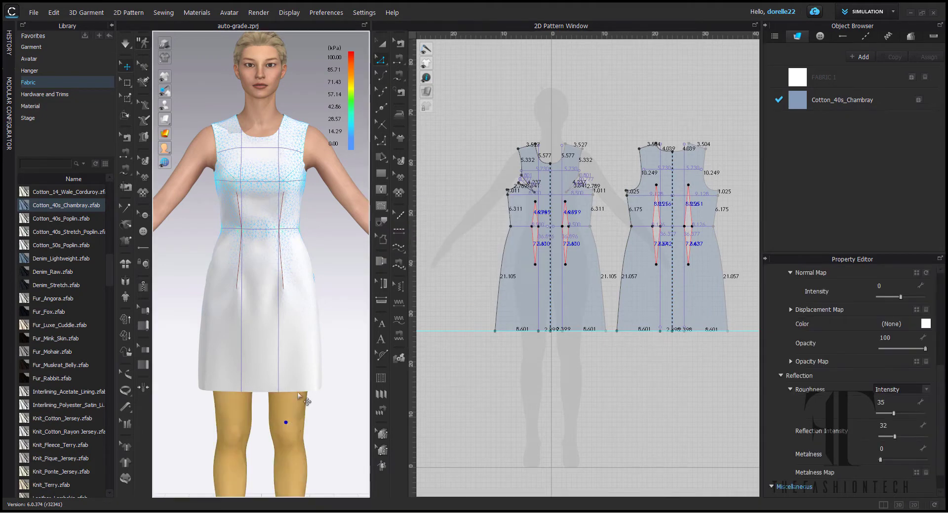
right_click(254, 112)
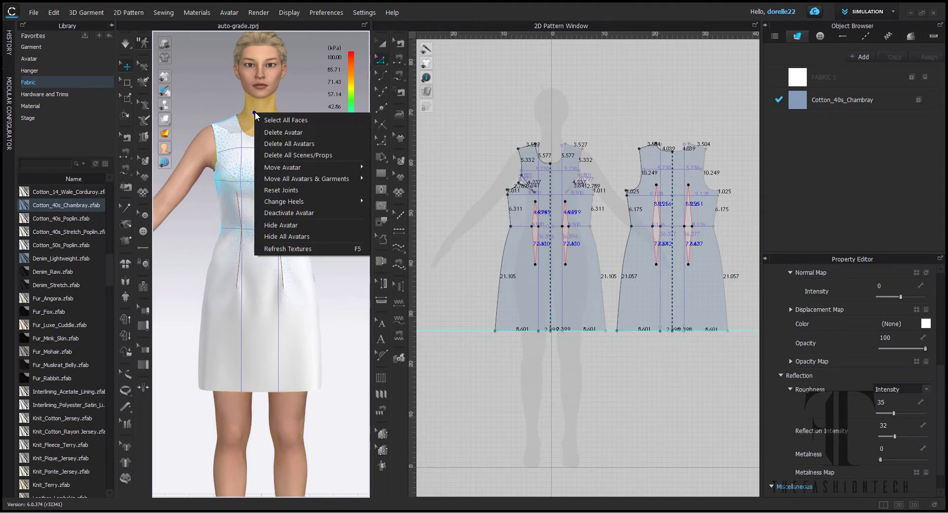
left_click(288, 132)
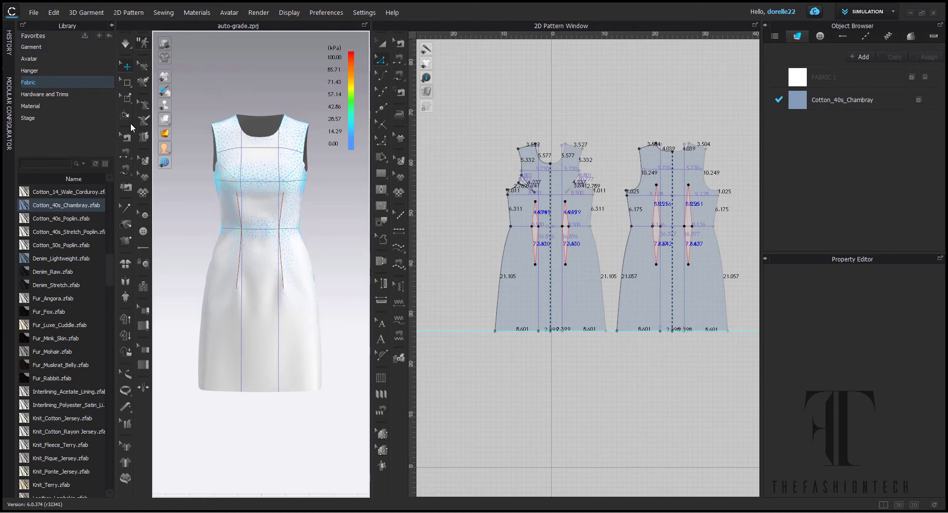
Load the custom avatar Kayla-10_FV2.avt from the library's Custom Avatars folder into the scene.
left_click(61, 59)
double_click(58, 241)
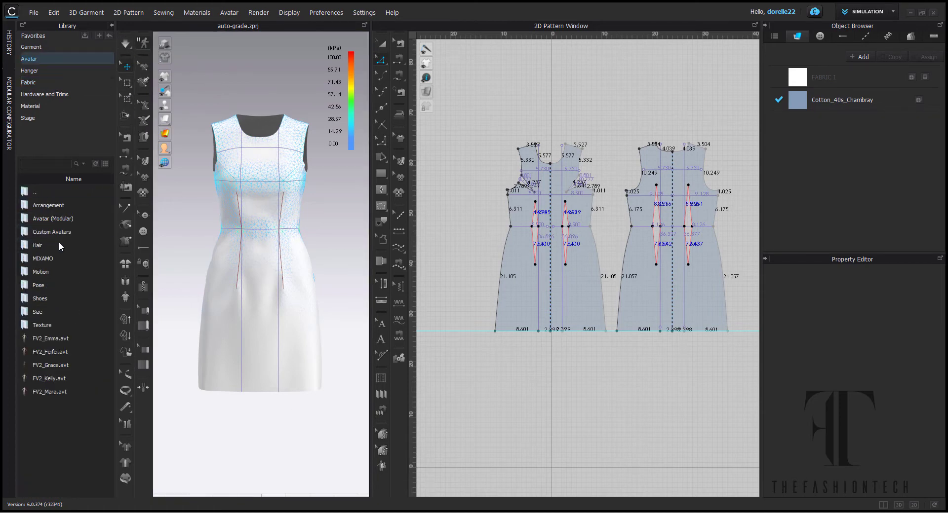
double_click(49, 310)
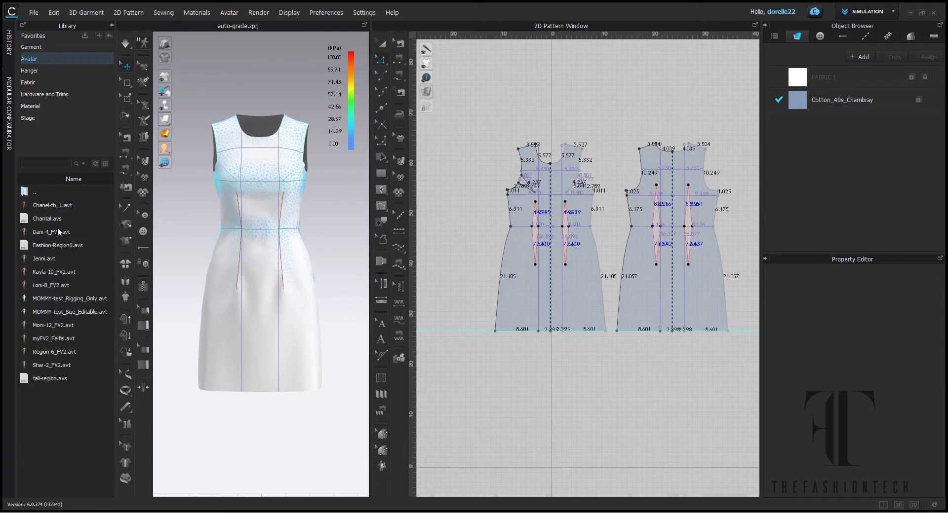
double_click(49, 273)
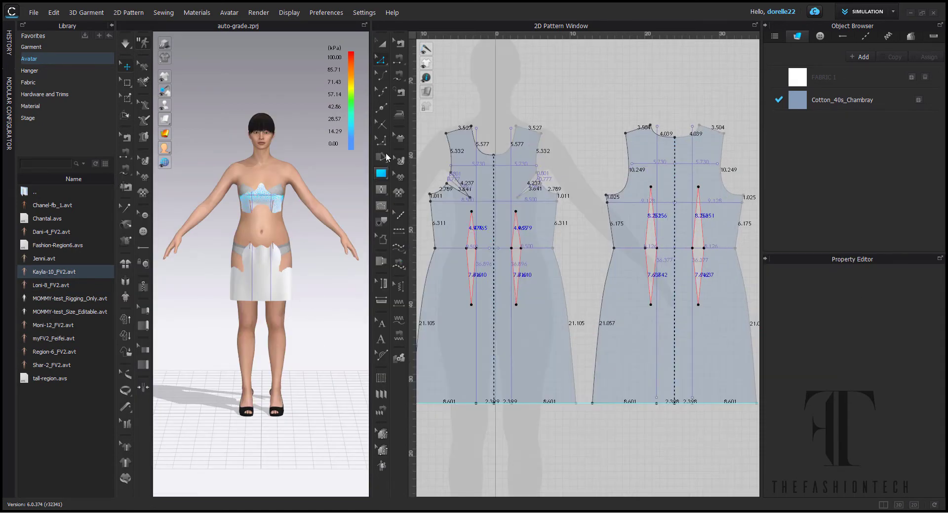
Create points of measure across the front pattern's full waistline and across its upper chest line from armhole to armhole.
right_click_drag(489, 107, 523, 98)
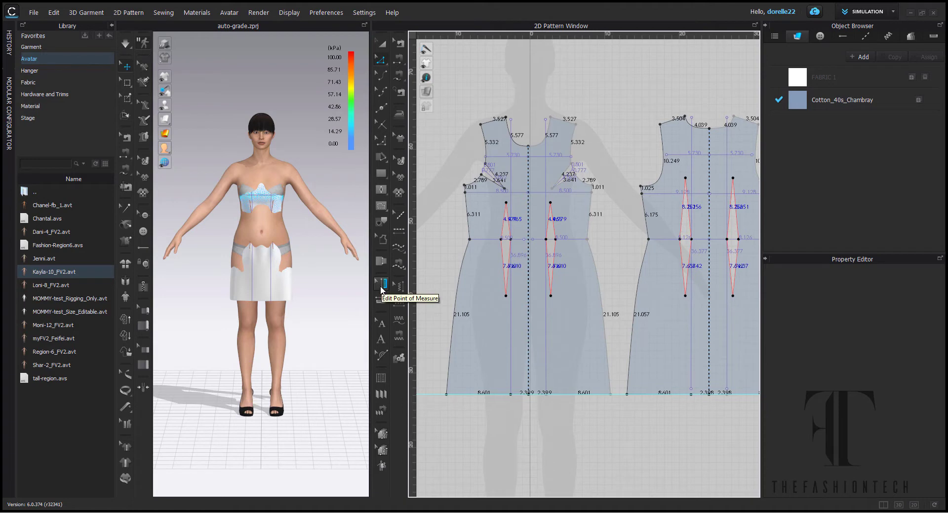
left_click(384, 302)
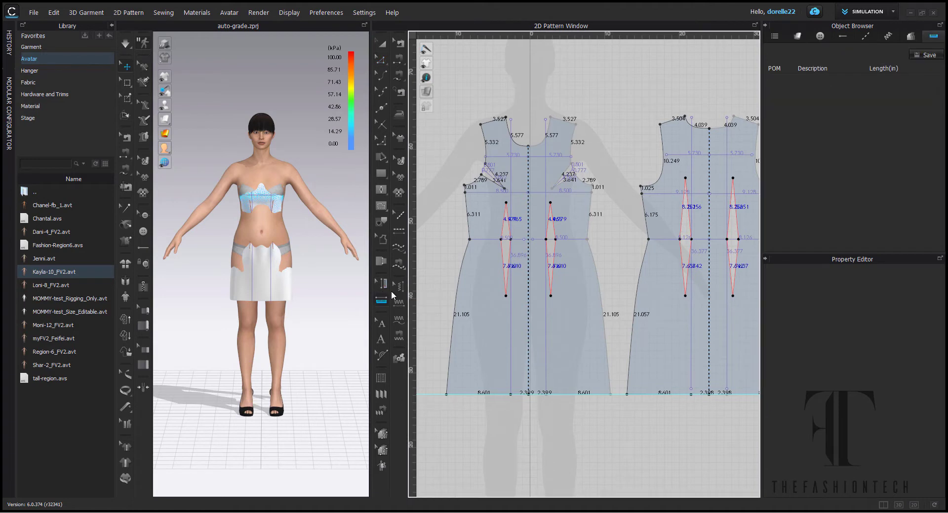
left_click(469, 240)
double_click(587, 240)
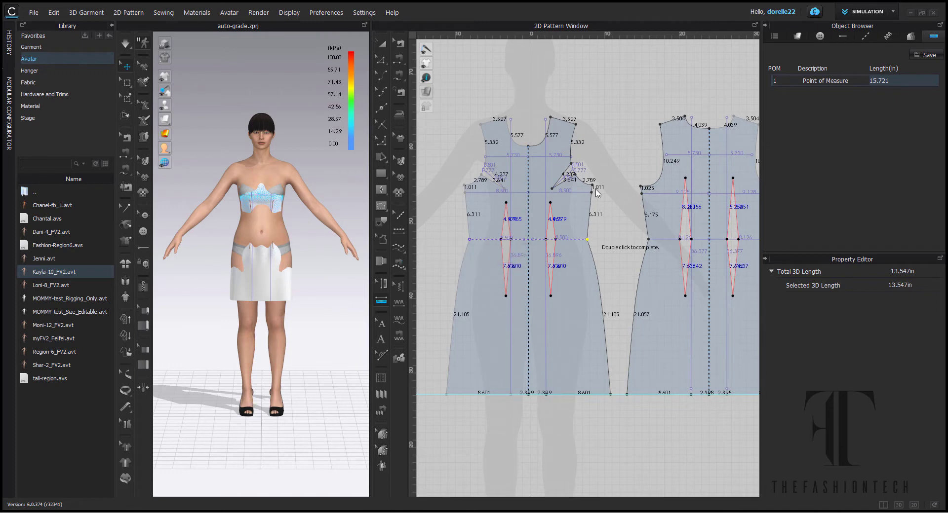
left_click(596, 190)
left_click(611, 244)
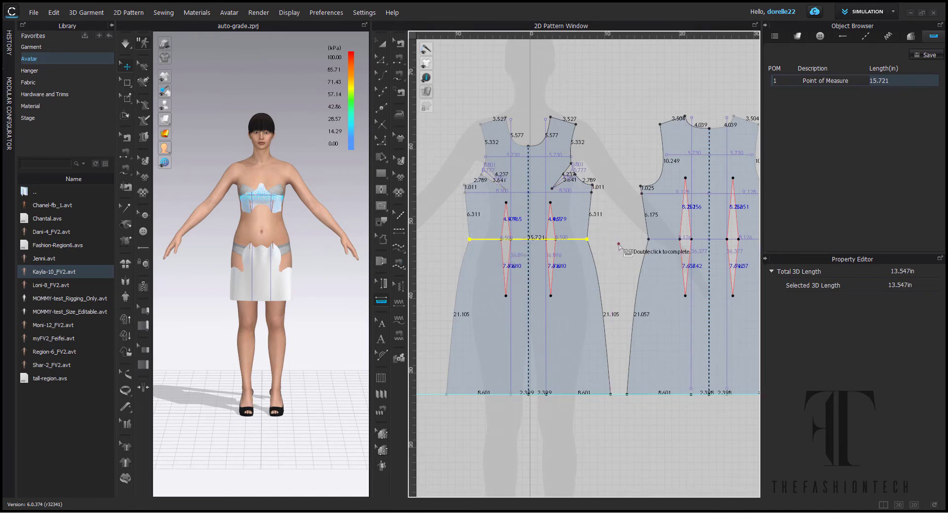
left_click(648, 239)
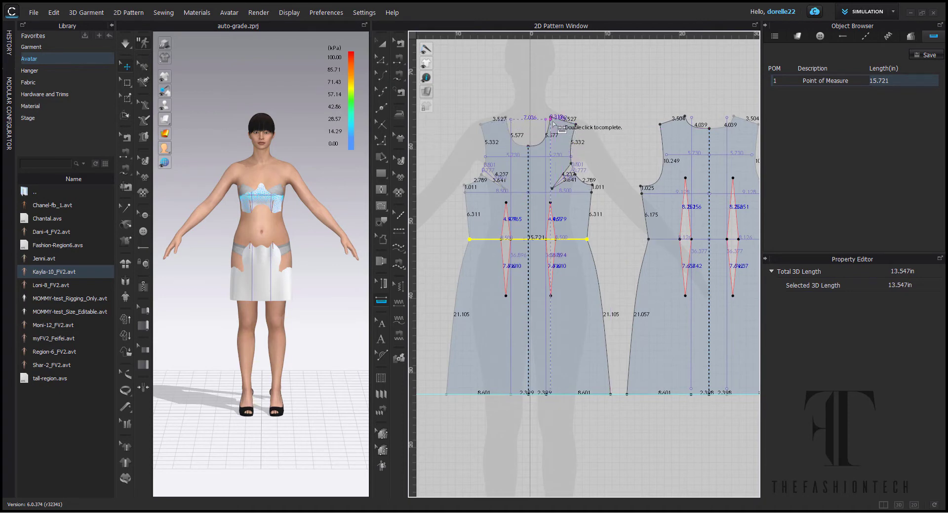
left_click(488, 157)
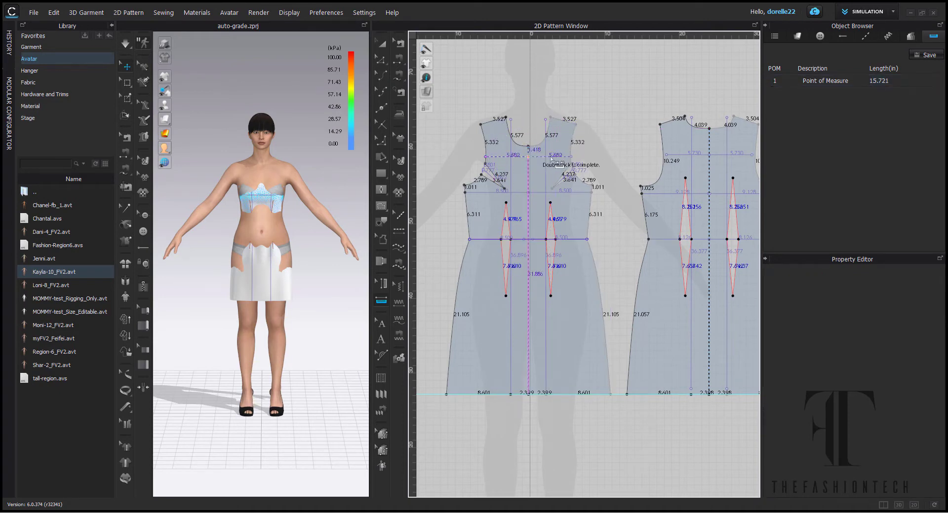
double_click(571, 157)
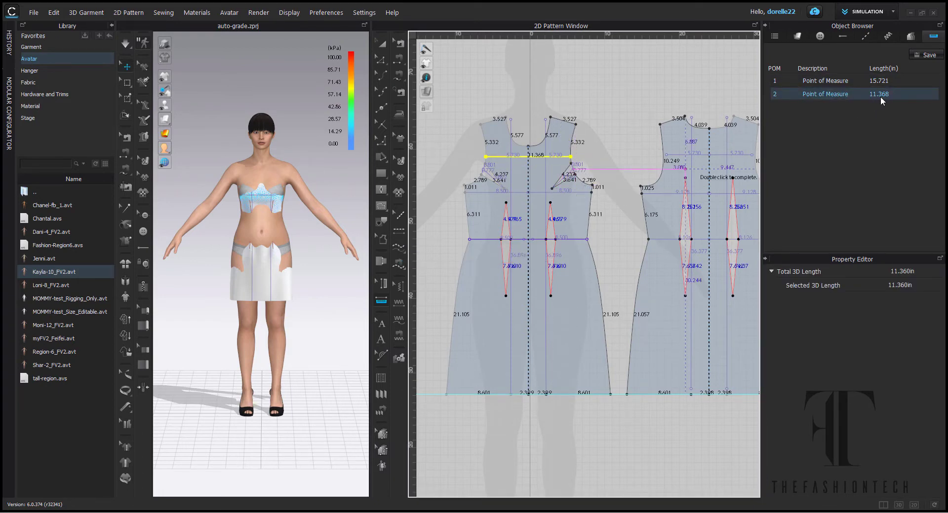
Create a point of measure across the back pattern's upper horizontal line, from one armhole edge to the other.
right_click_drag(611, 155, 527, 162)
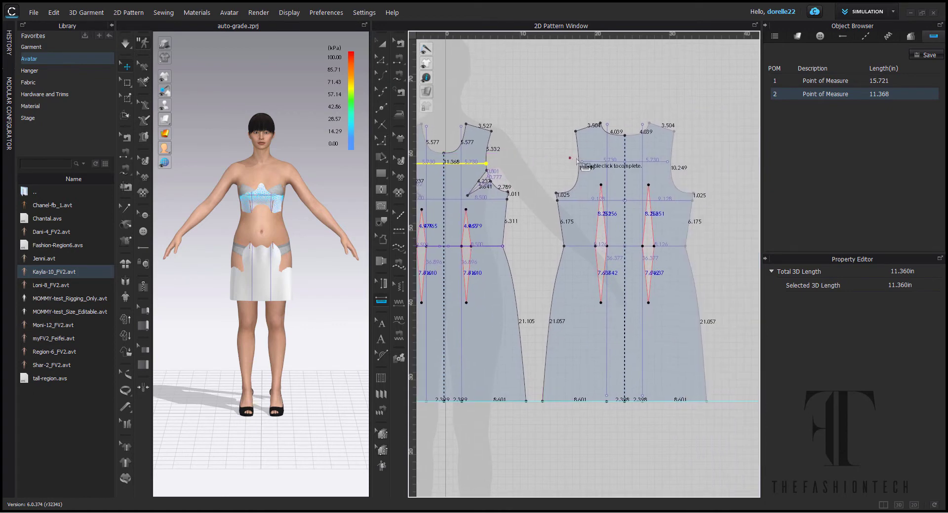
scroll(587, 169, "down", 4)
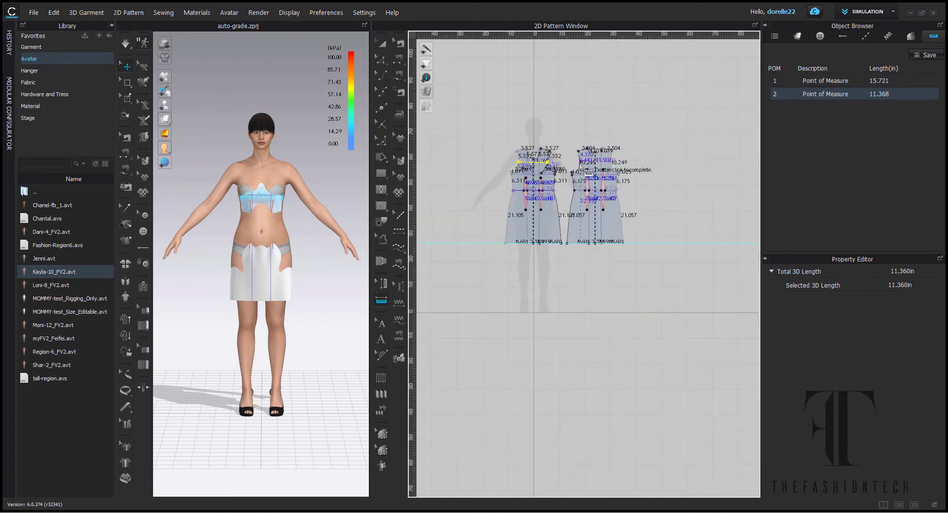
scroll(582, 165, "up", 9)
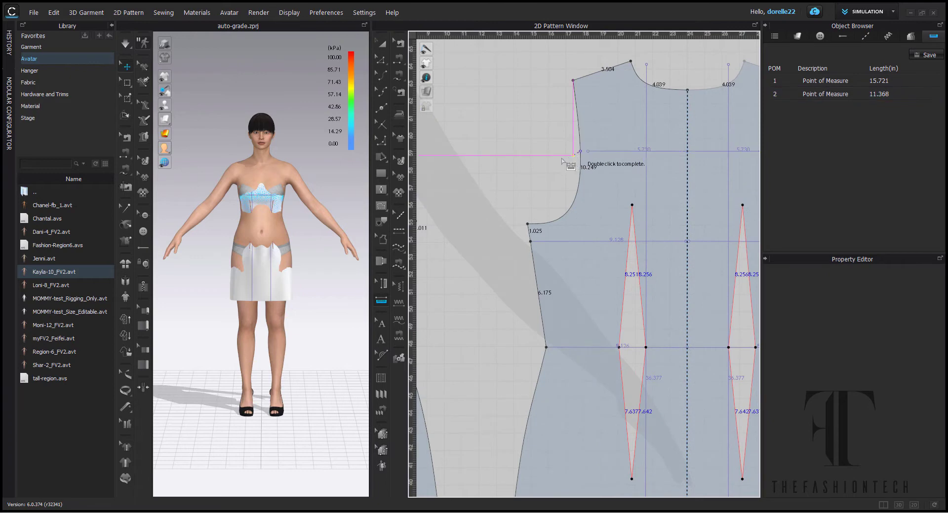
right_click_drag(731, 155, 480, 159)
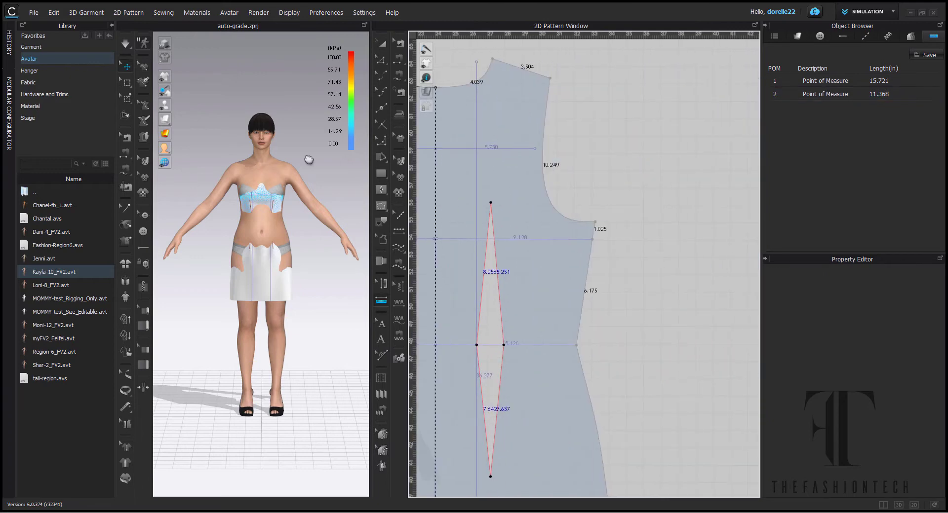
double_click(542, 148)
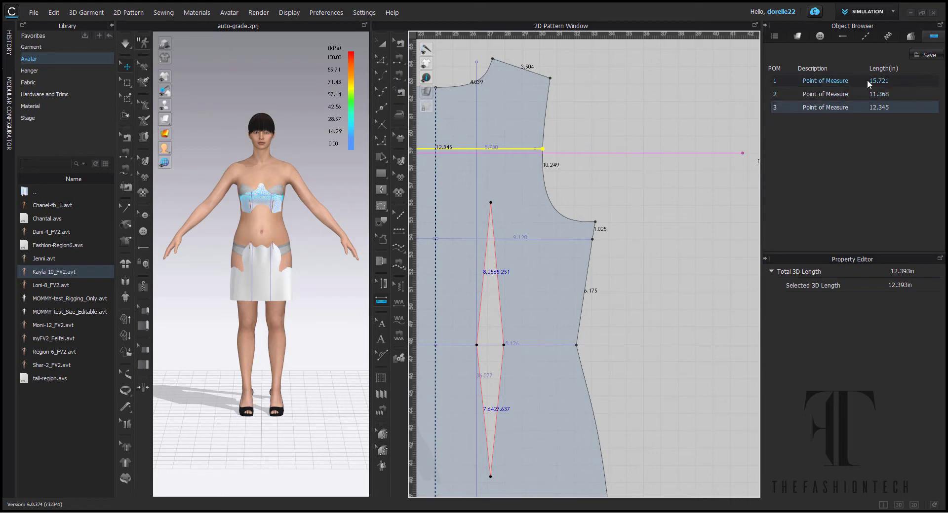
Rename the descriptions of points of measure 1, 2 and 3 as waist 1/2, cross front and cross back.
double_click(834, 81)
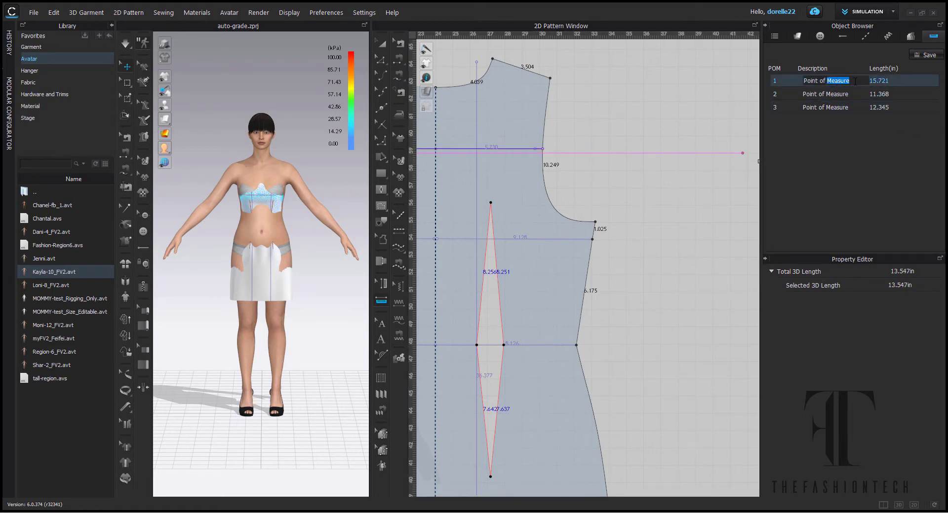
left_click_drag(855, 82, 775, 83)
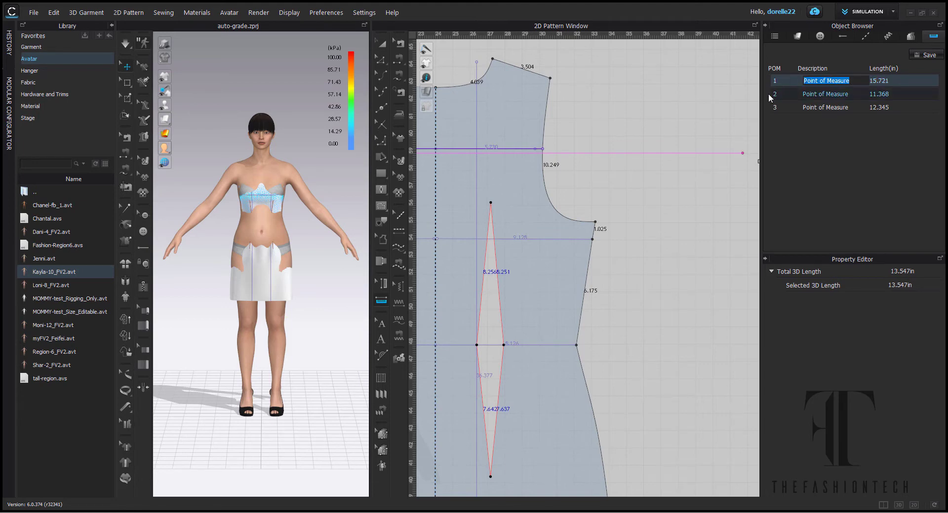
type("waist 1/2")
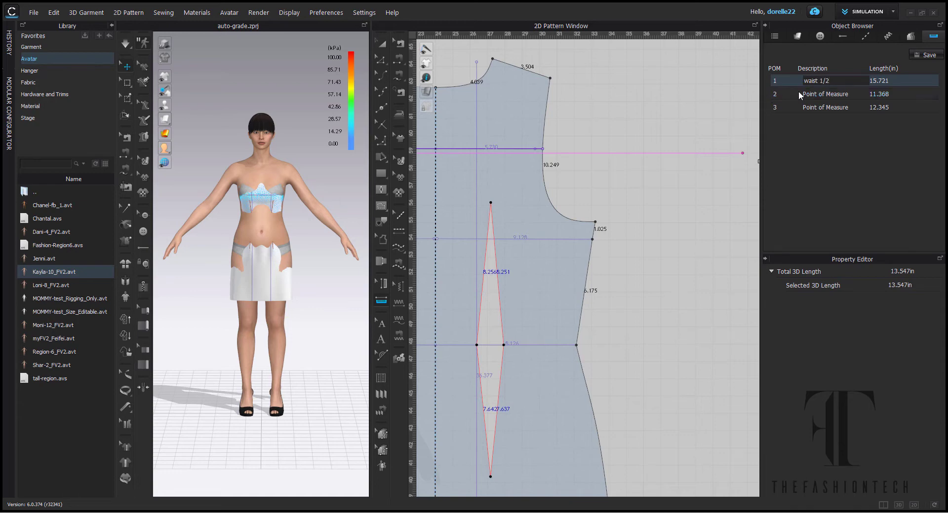
left_click(845, 94)
left_click(846, 94)
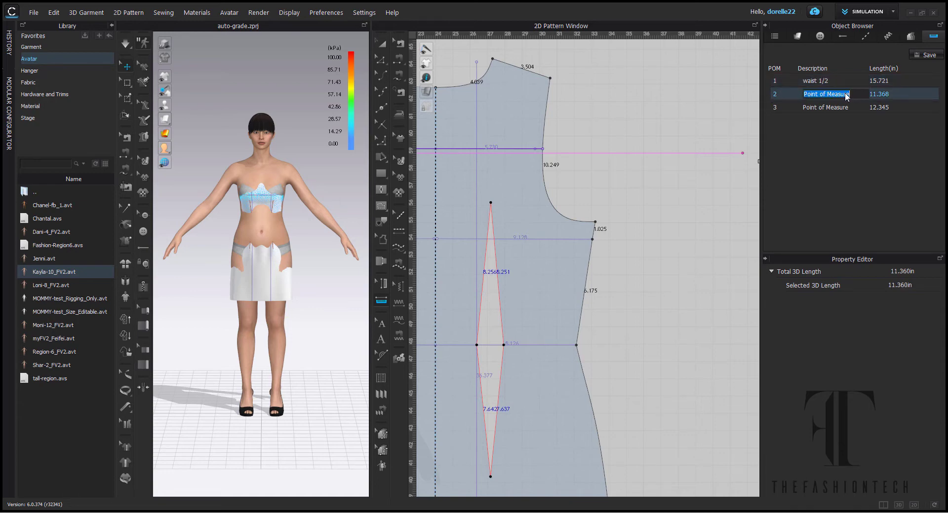
type("cross front")
left_click(847, 108)
double_click(847, 107)
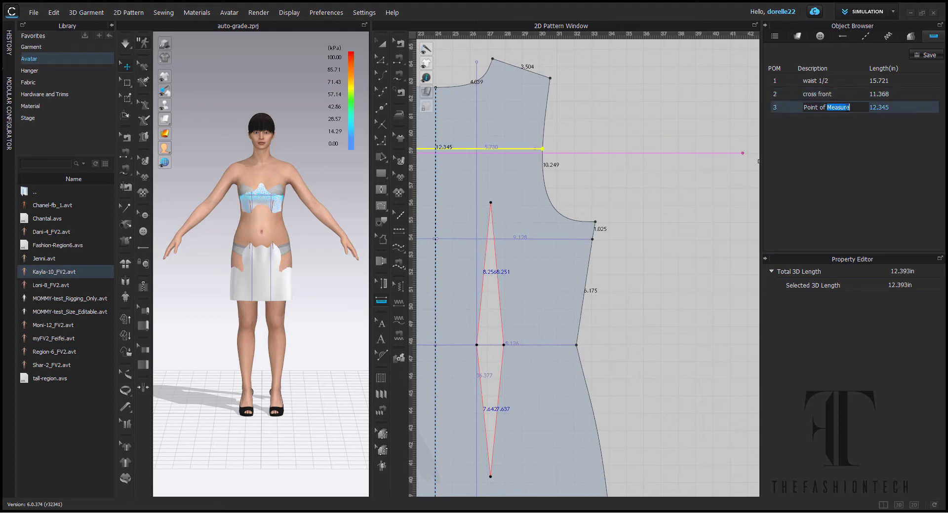
left_click_drag(858, 107, 802, 108)
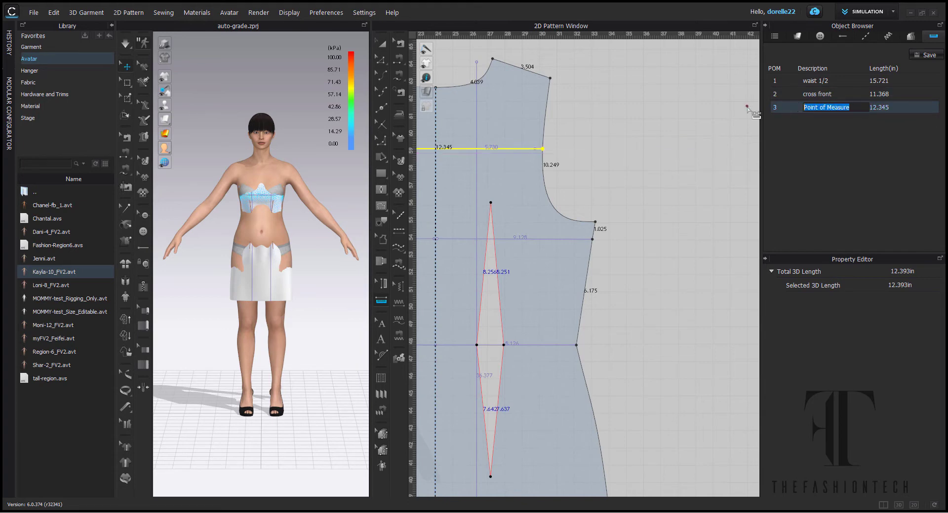
type("cross back")
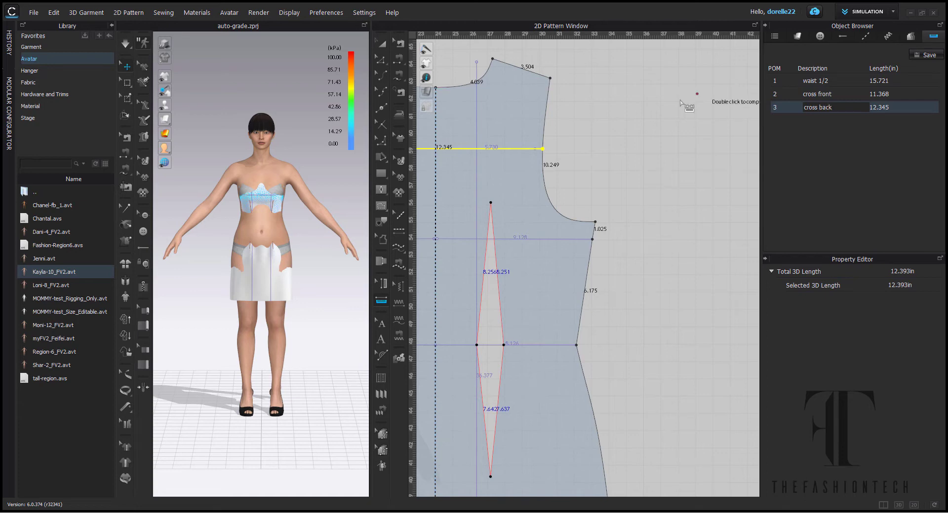
Create a multi-point measure following the back armhole curve from the shoulder tip to the underarm corner.
left_click(551, 78)
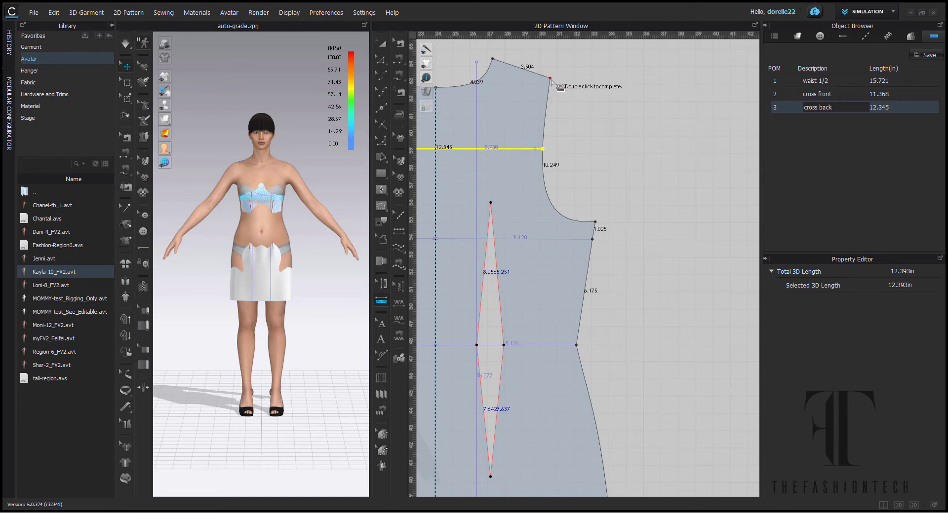
left_click(543, 139)
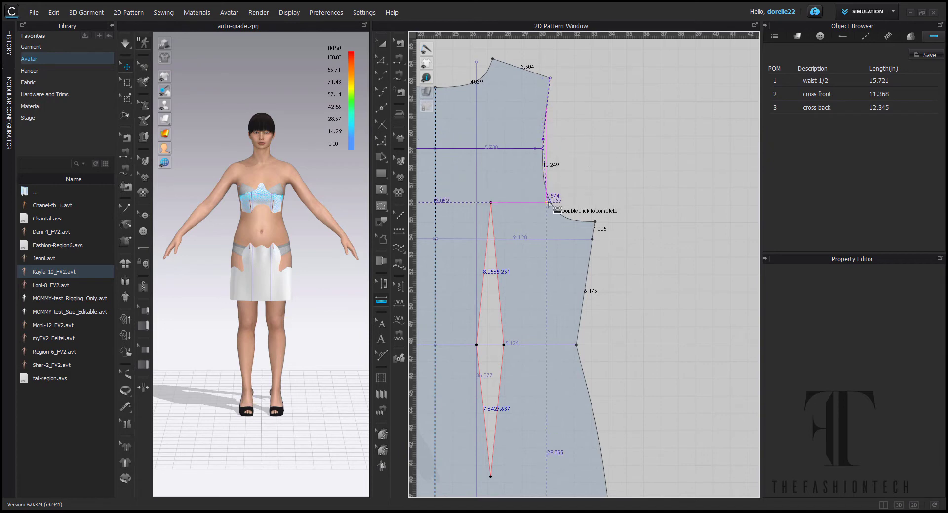
left_click(543, 176)
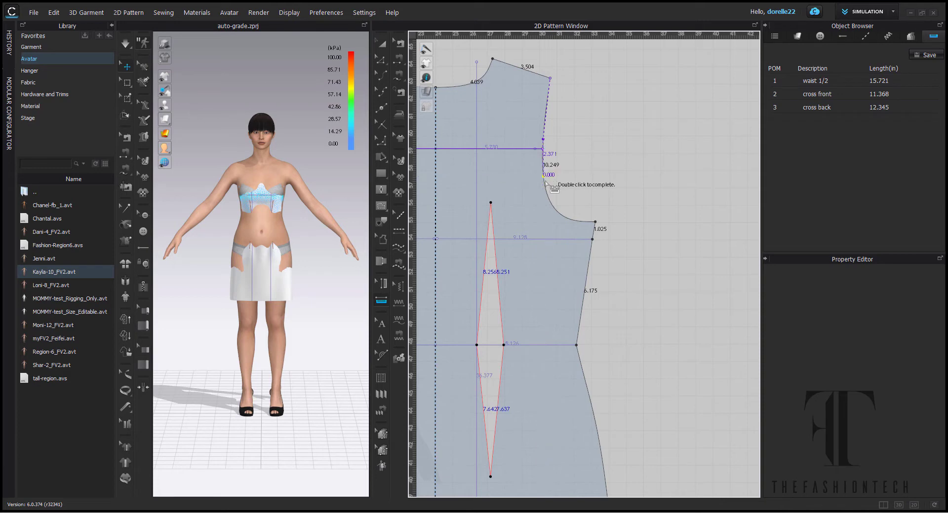
double_click(553, 209)
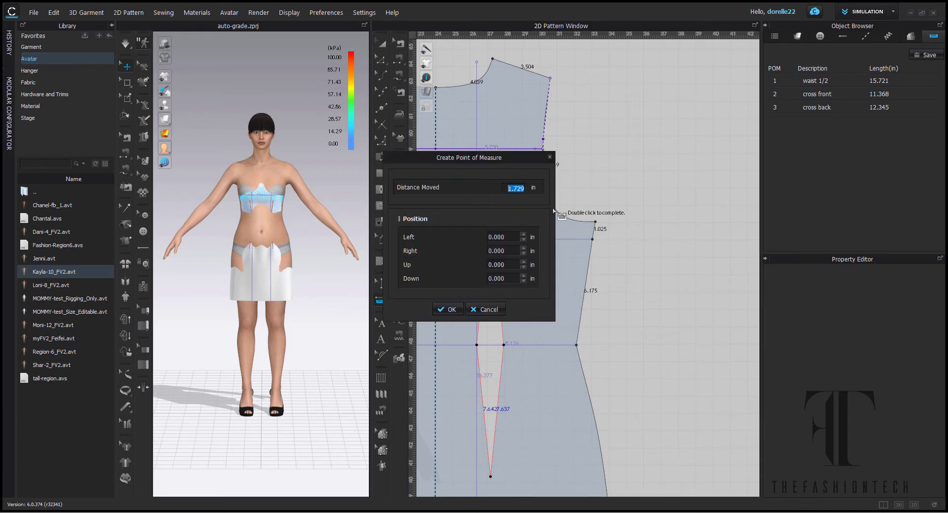
left_click(478, 309)
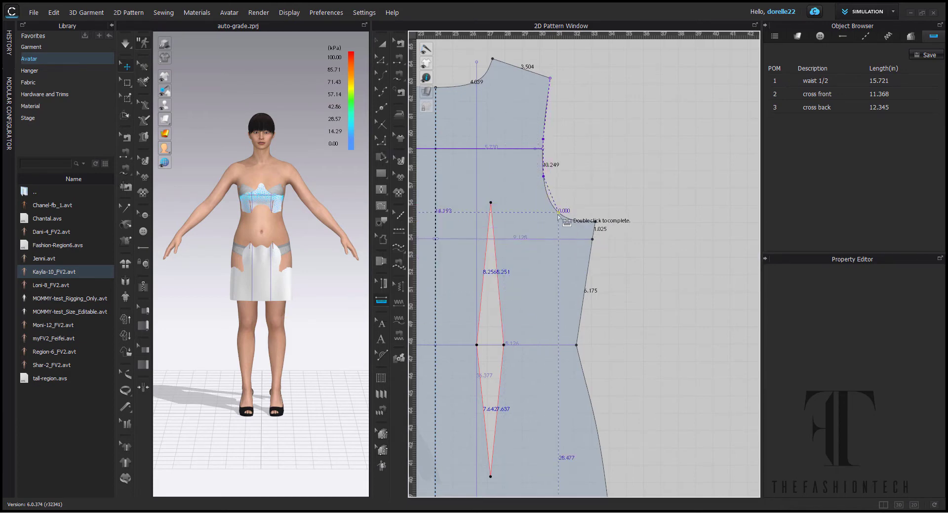
left_click(558, 212)
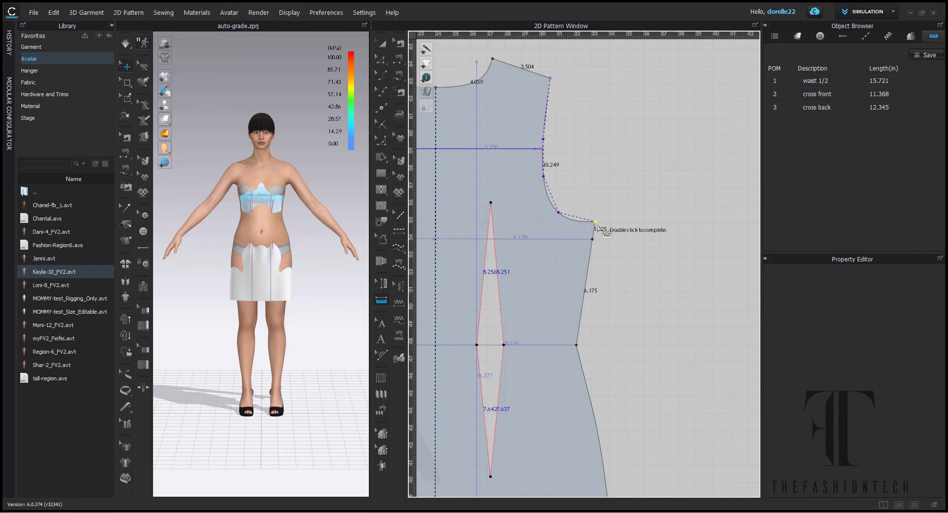
double_click(596, 223)
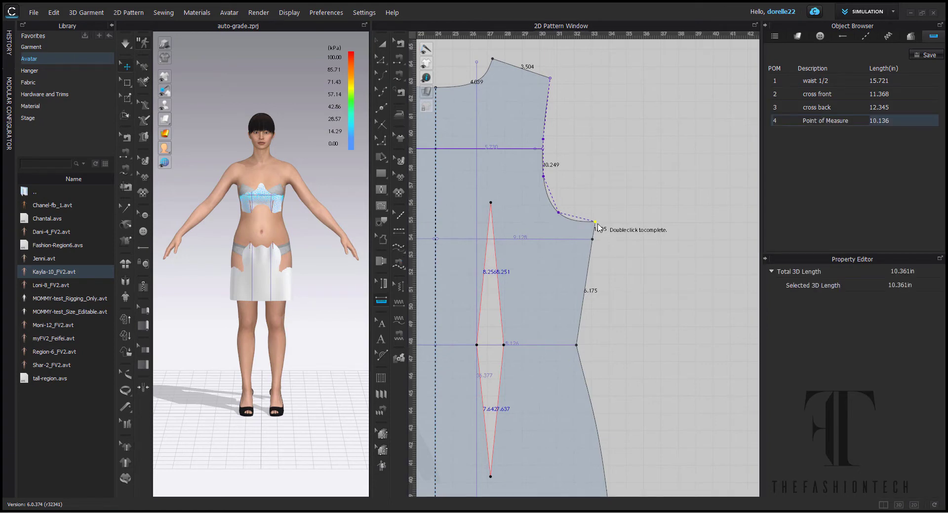
Rename the description of point of measure 4 as armhole back.
double_click(852, 121)
type("armhole back")
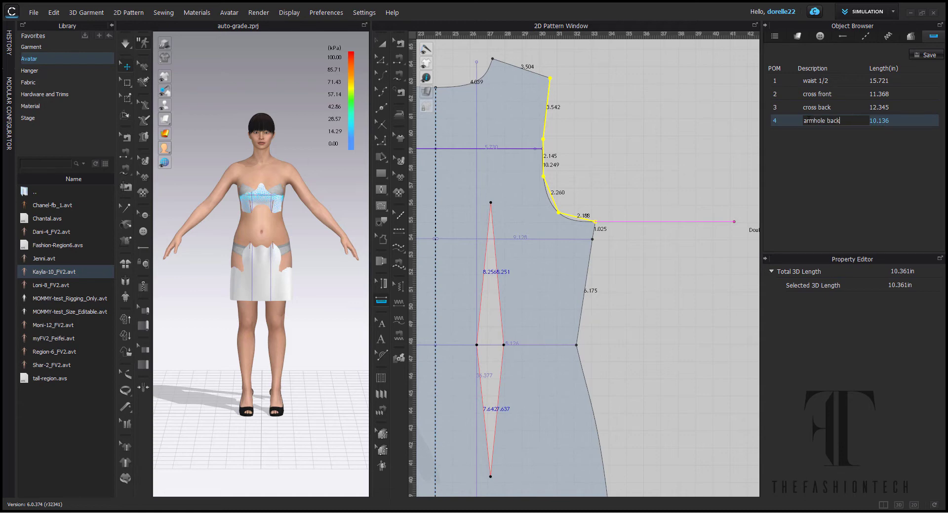
key("Return")
Create a multi-point measure along the front armhole curve from the shoulder tip, across the dart opening, to the underarm corner.
scroll(663, 183, "down", 5)
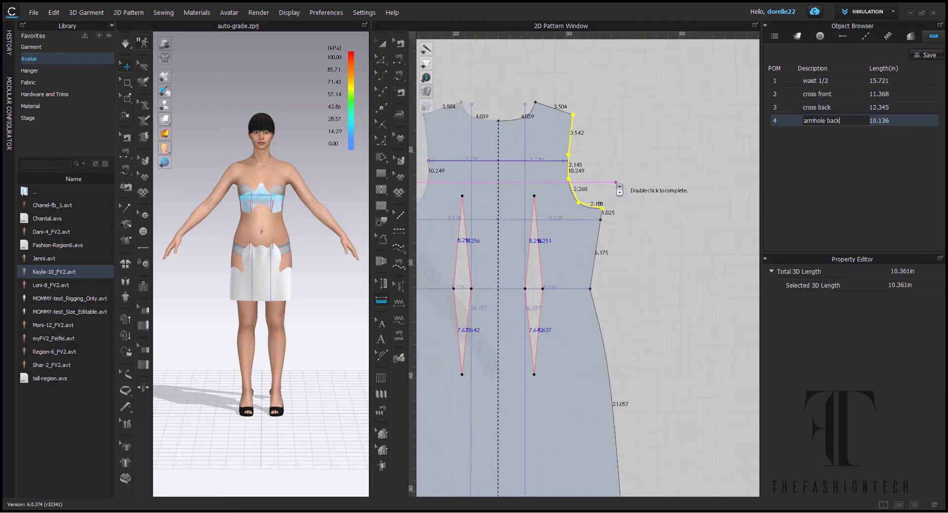
scroll(655, 176, "up", 8)
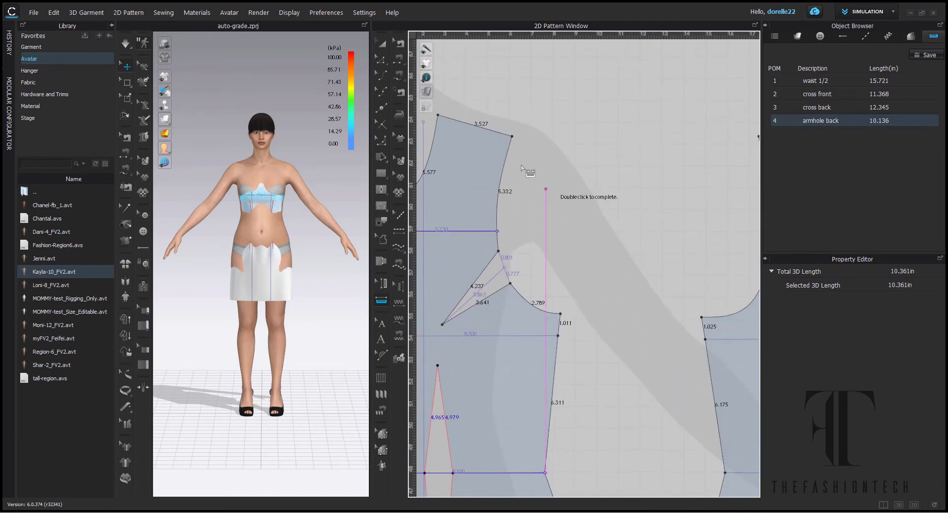
left_click(512, 137)
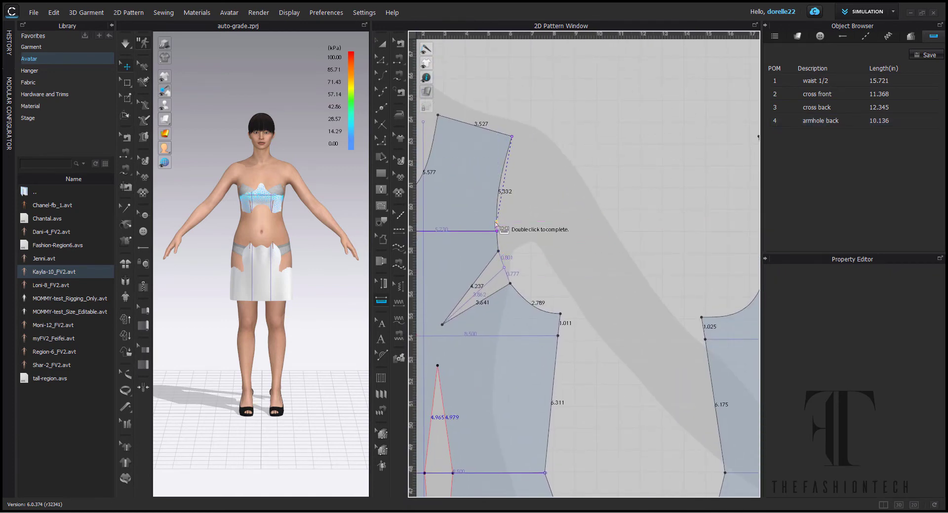
left_click(496, 206)
left_click(498, 252)
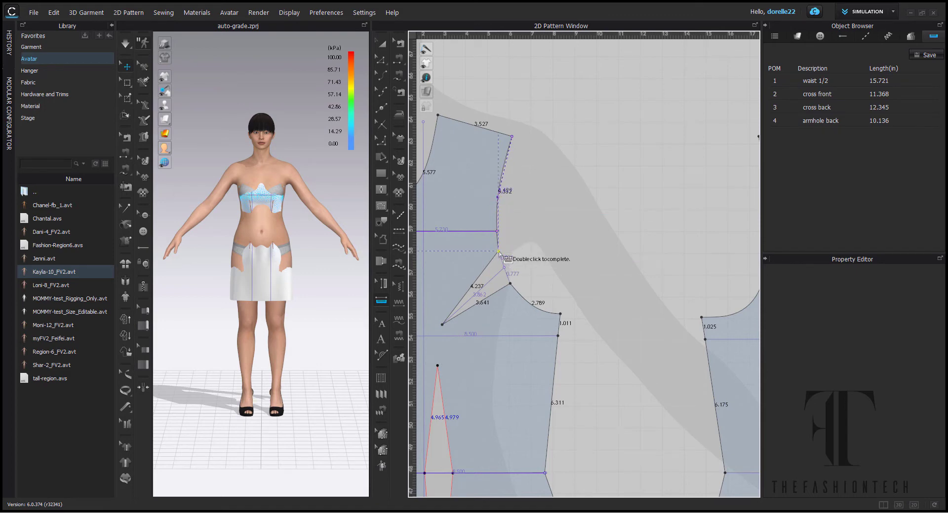
left_click(510, 285)
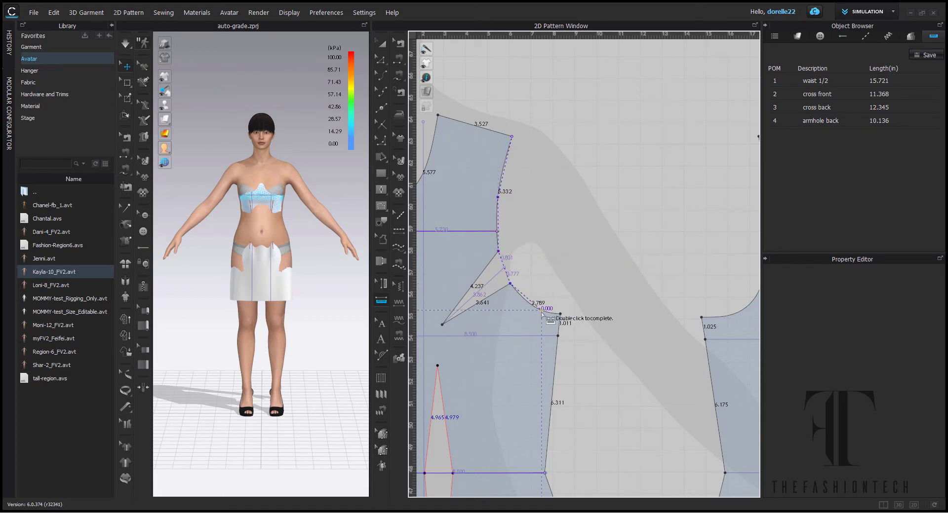
left_click(541, 310)
double_click(561, 314)
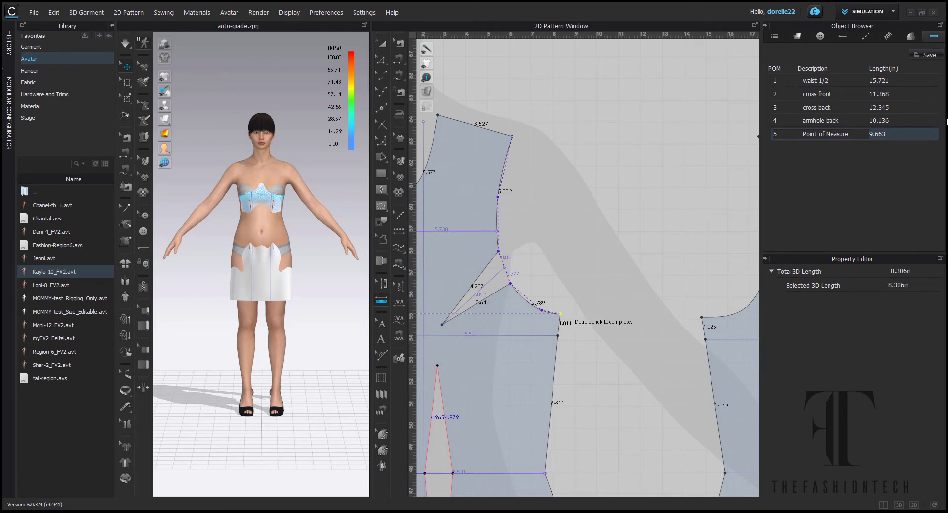
Rename the description of point of measure 5 as armhole front and reopen the list of points of measure.
double_click(846, 133)
type("arm")
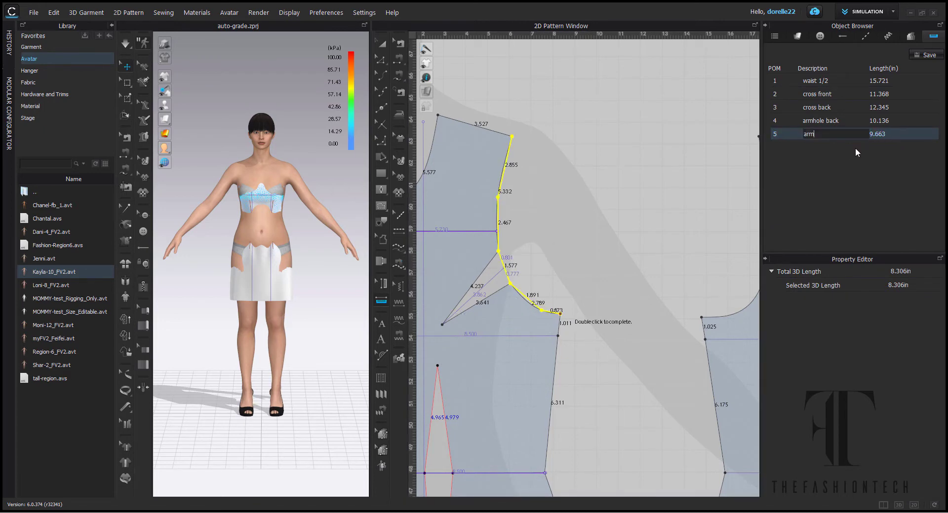
type("hole front")
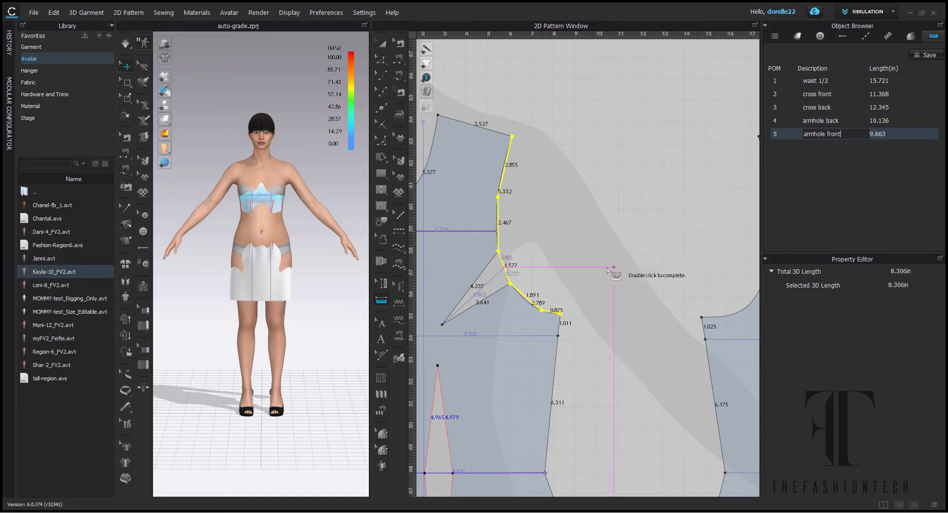
left_click(381, 44)
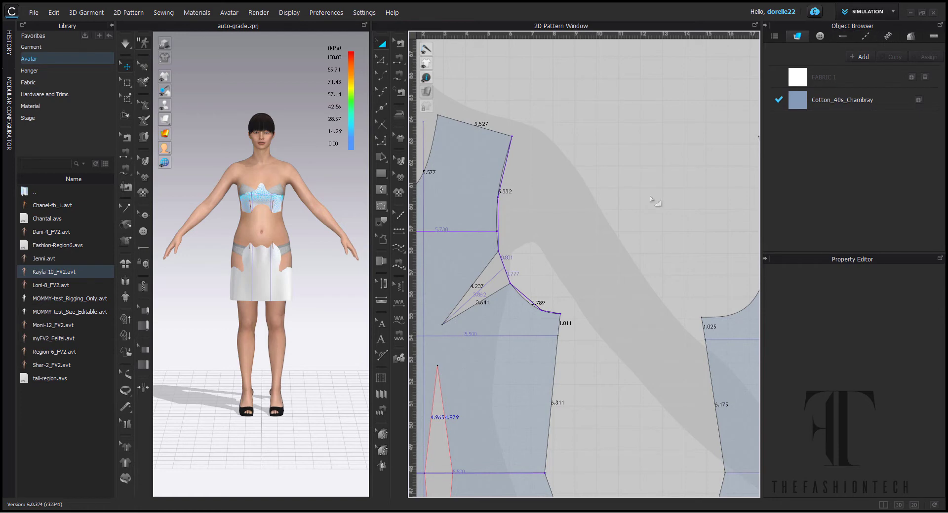
left_click(933, 36)
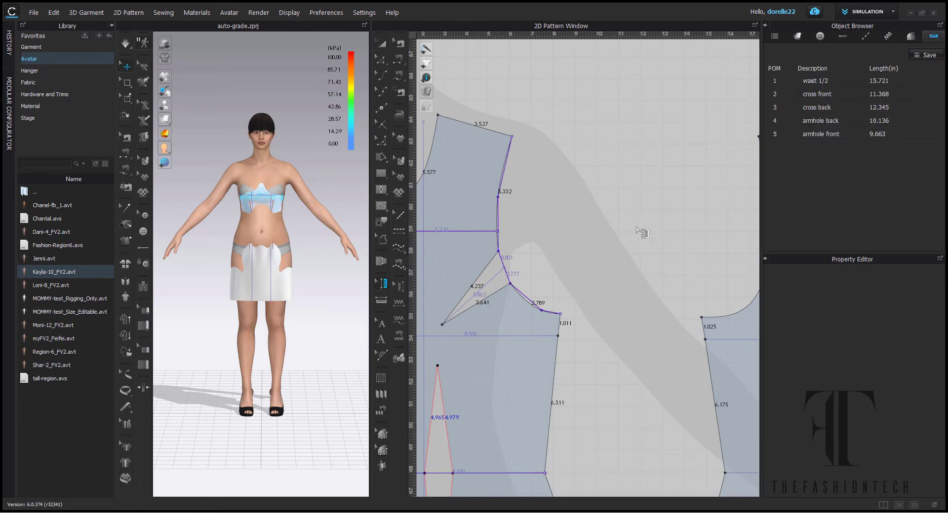
Select the whole front and back patterns and auto grade them with pattern curvature maintained at 100%.
scroll(637, 233, "down", 2)
scroll(637, 233, "down", 5)
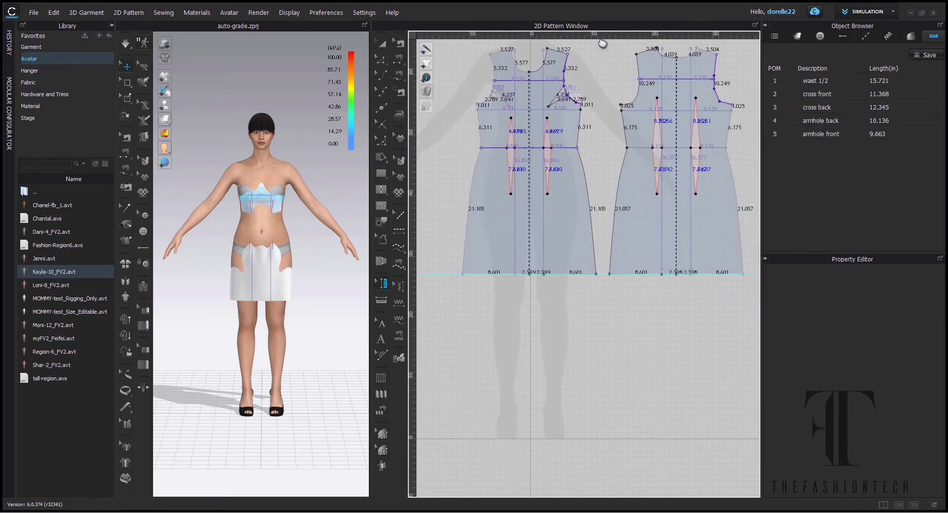
left_click(381, 43)
left_click_drag(758, 440, 479, 87)
left_click_drag(940, 485, 940, 485)
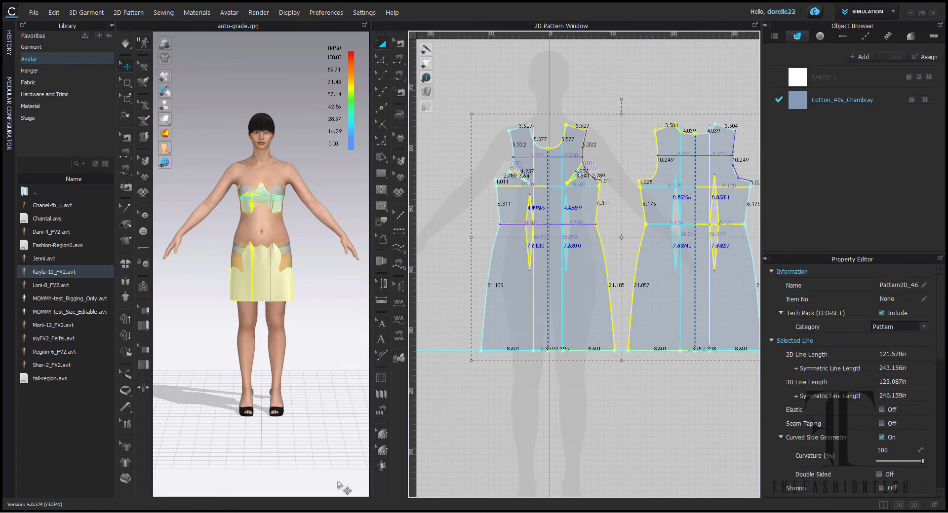
left_click(382, 466)
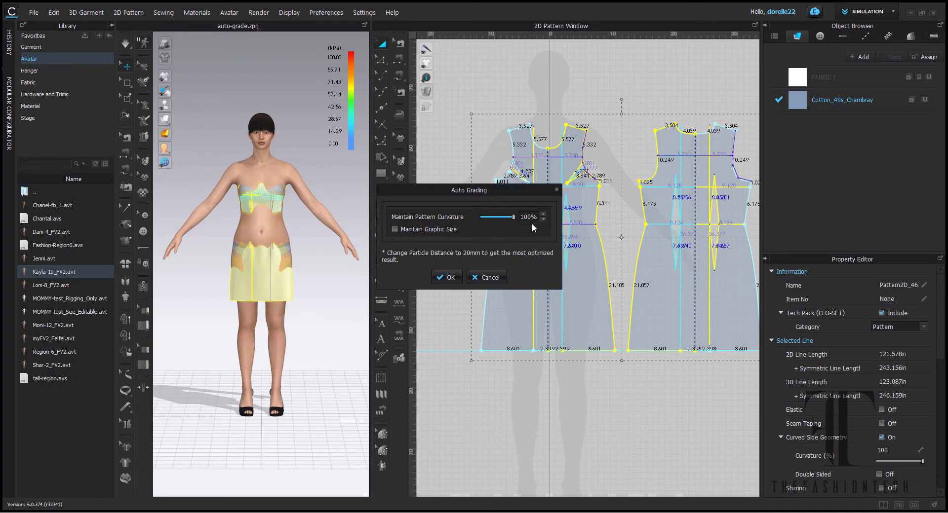
left_click(455, 277)
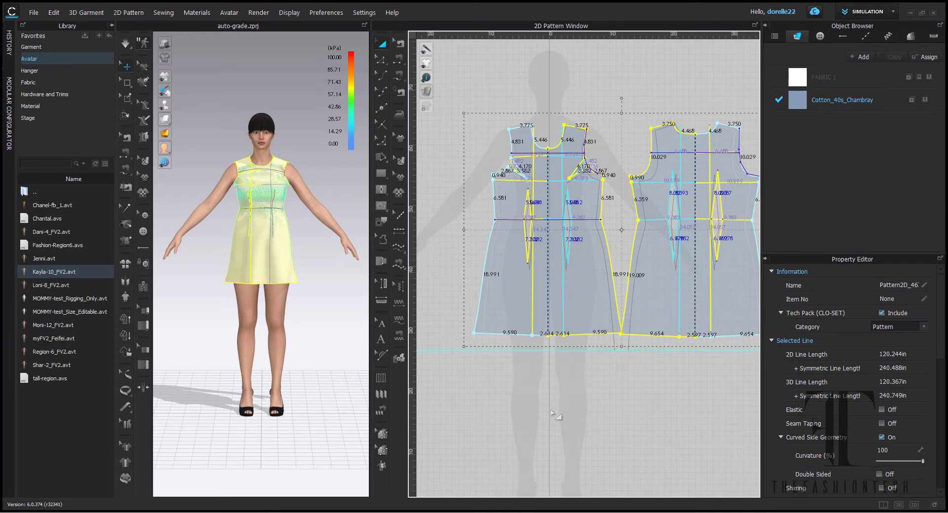
Inspect the graded dress on the avatar from the back and front, and clear the pattern selection.
right_click_drag(308, 288, 163, 279)
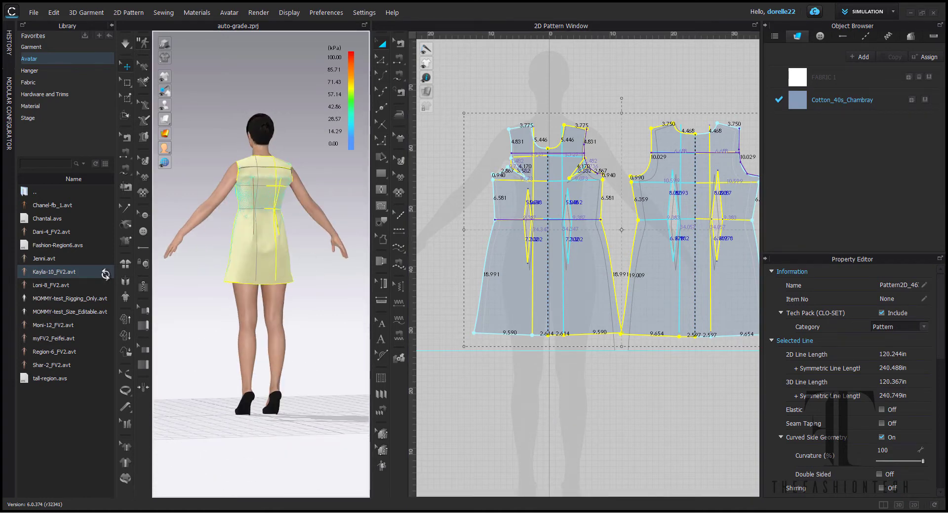
right_click_drag(105, 275, 275, 287)
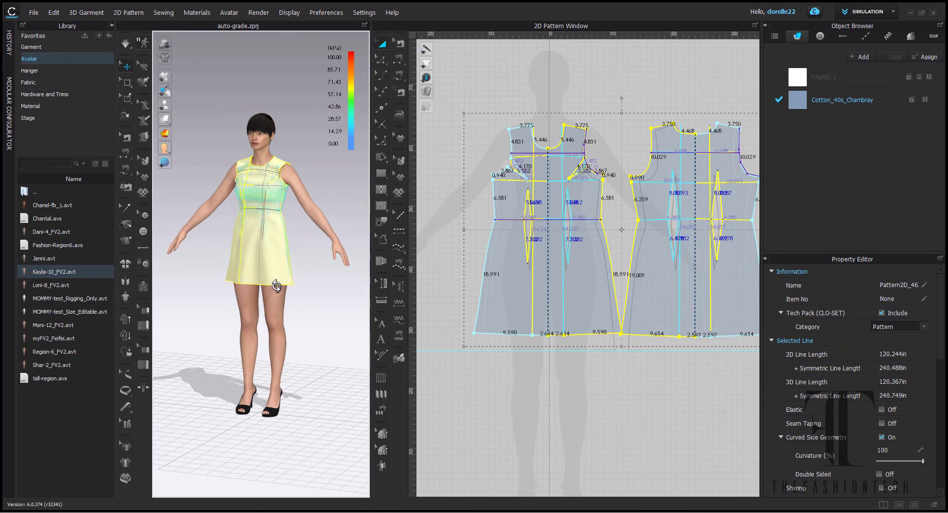
right_click_drag(277, 285, 283, 291)
right_click(280, 255)
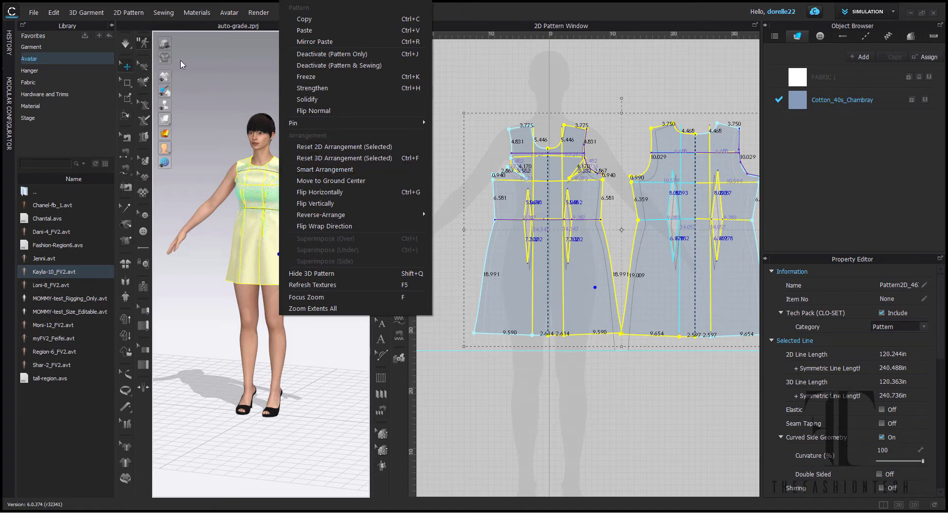
left_click(196, 62)
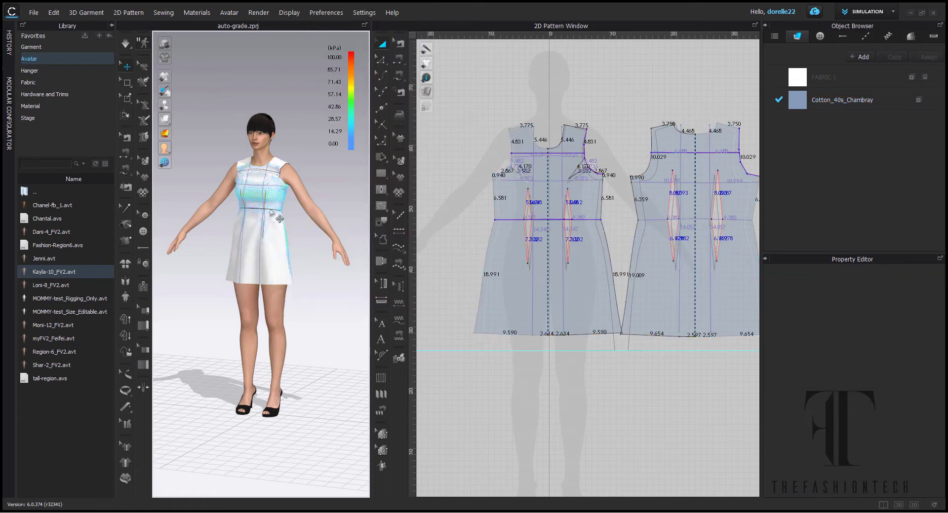
Simulate the dress and tug its front and back panels below the waist to settle the drape.
left_click(124, 44)
left_click(255, 217)
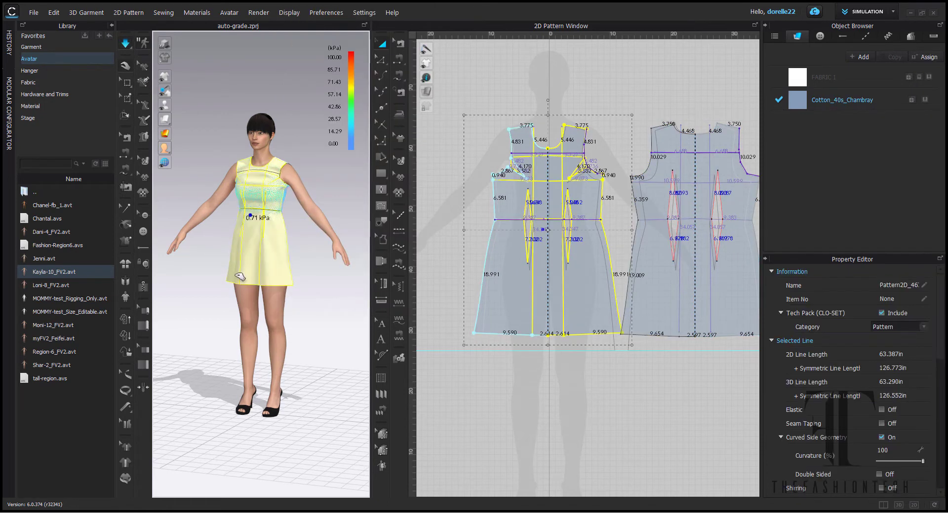
left_click(286, 234)
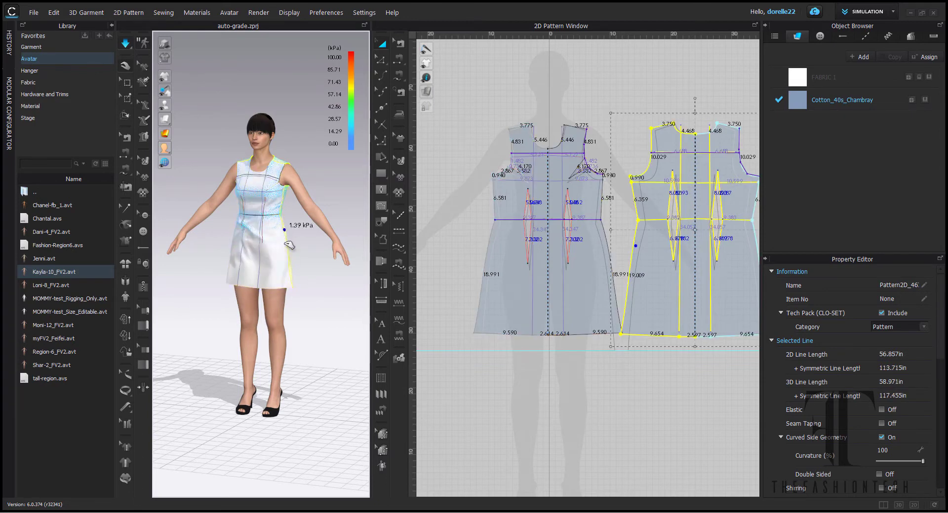
left_click(242, 233)
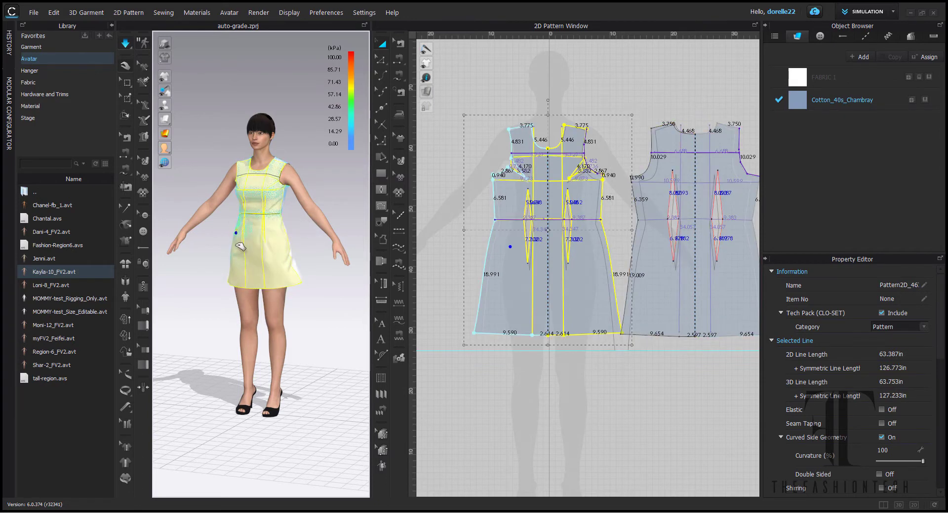
left_click(314, 286)
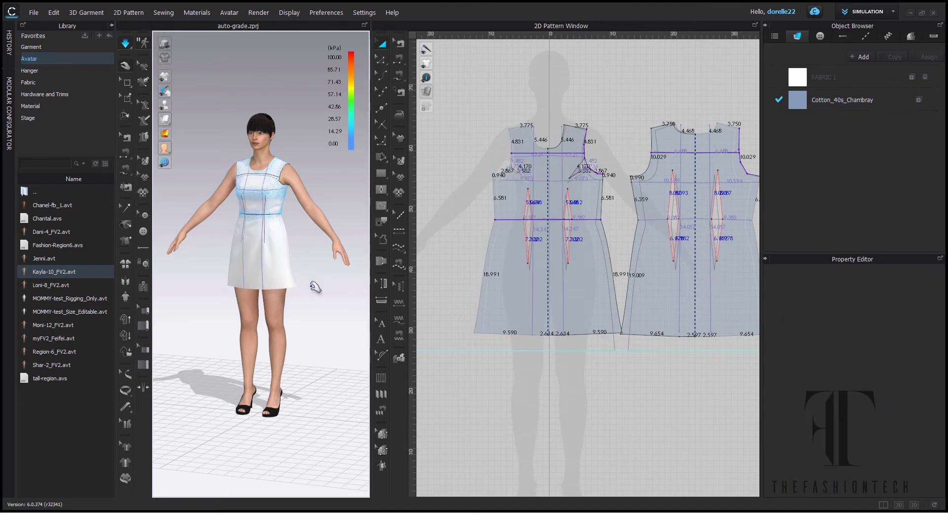
Check the fit of the draped dress from the front and back while tugging the back skirt smooth.
scroll(309, 277, "up", 4)
scroll(311, 275, "down", 2)
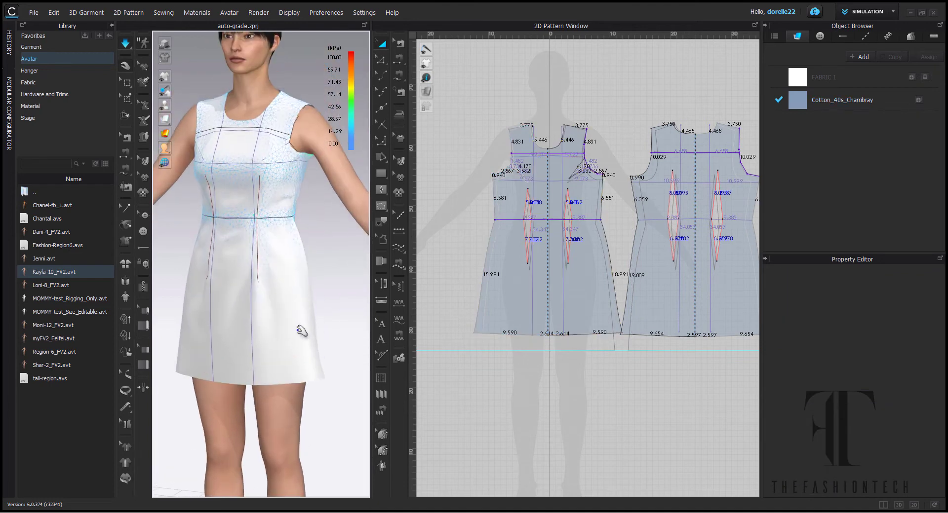
right_click_drag(303, 336, 188, 304)
scroll(242, 275, "up", 2)
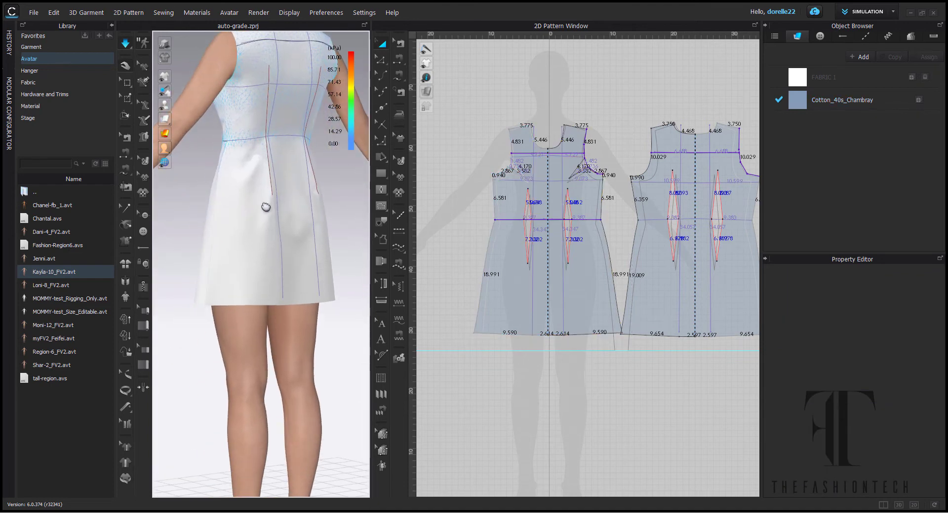
left_click_drag(281, 233, 277, 268)
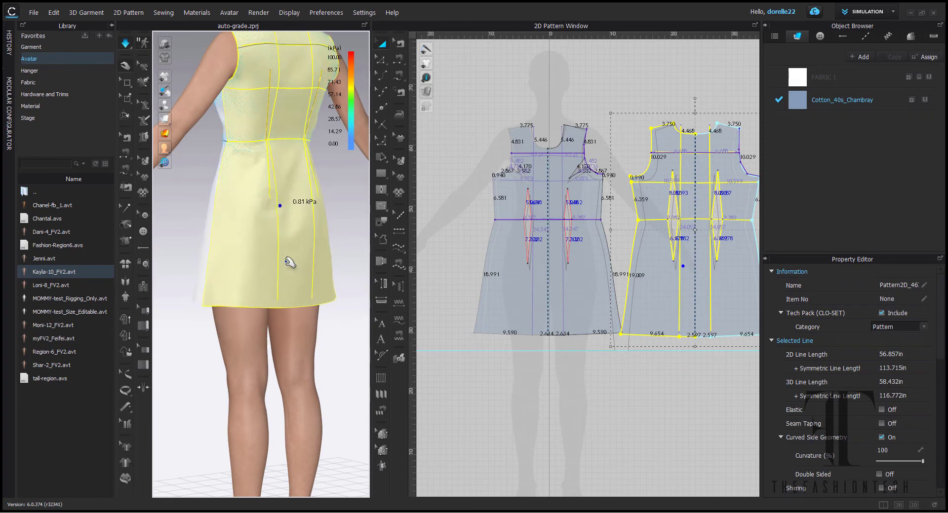
scroll(314, 310, "down", 3)
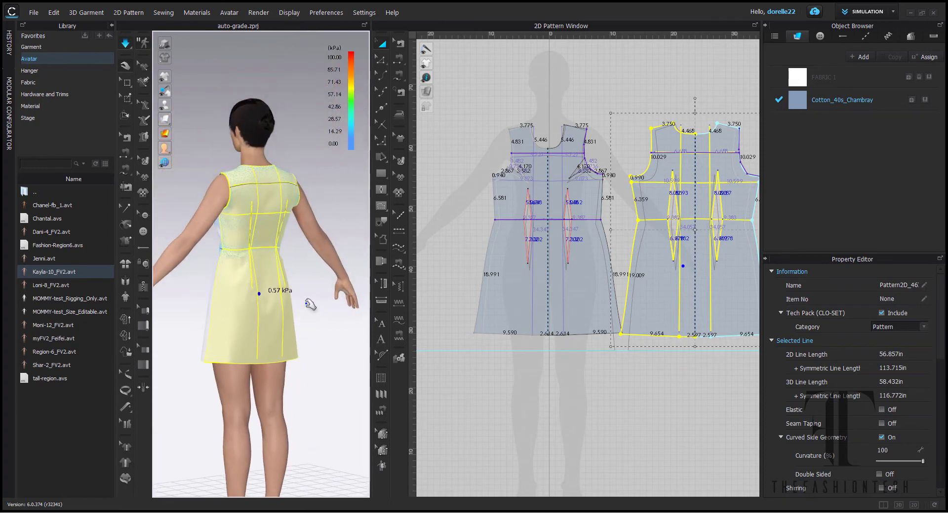
right_click_drag(313, 300, 250, 292)
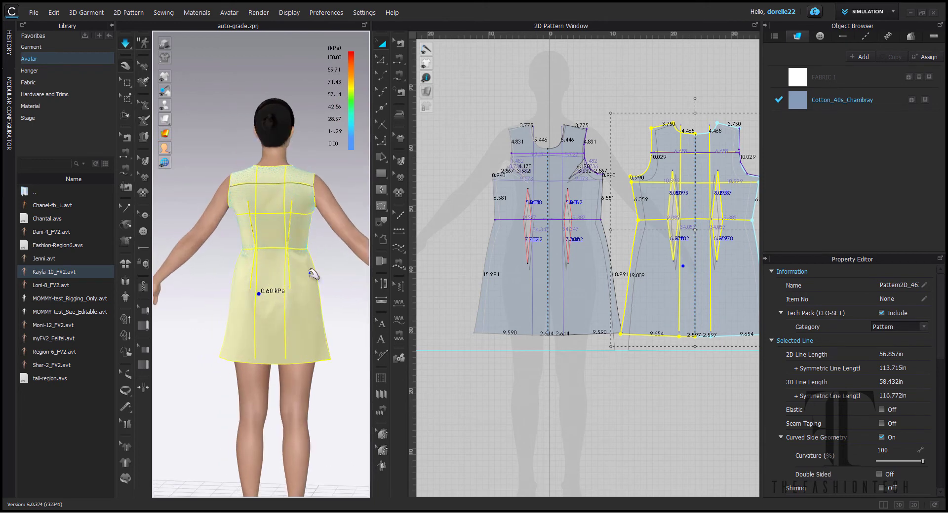
left_click(332, 278)
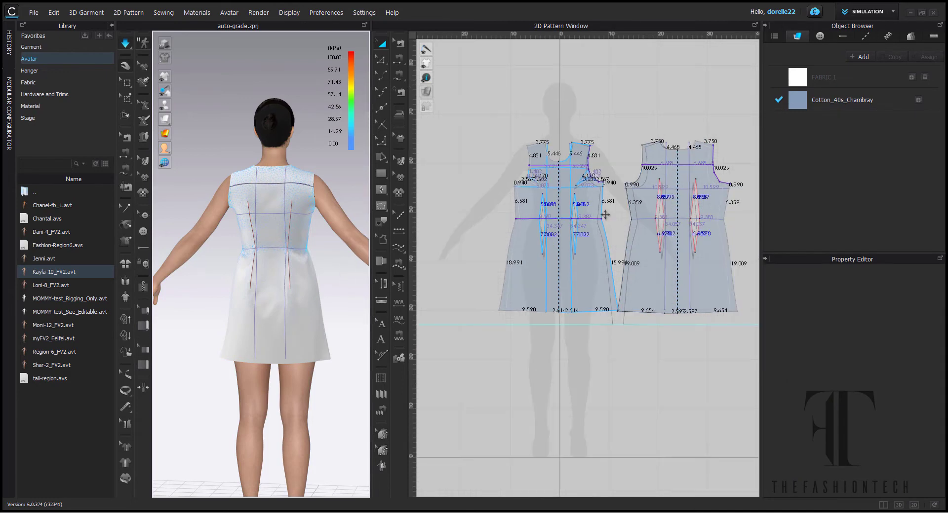
Lower the front pattern's whole side seam, from underarm to hem, by about 1.055 in using Edit Pattern.
scroll(603, 218, "up", 4)
right_click_drag(632, 223, 679, 265)
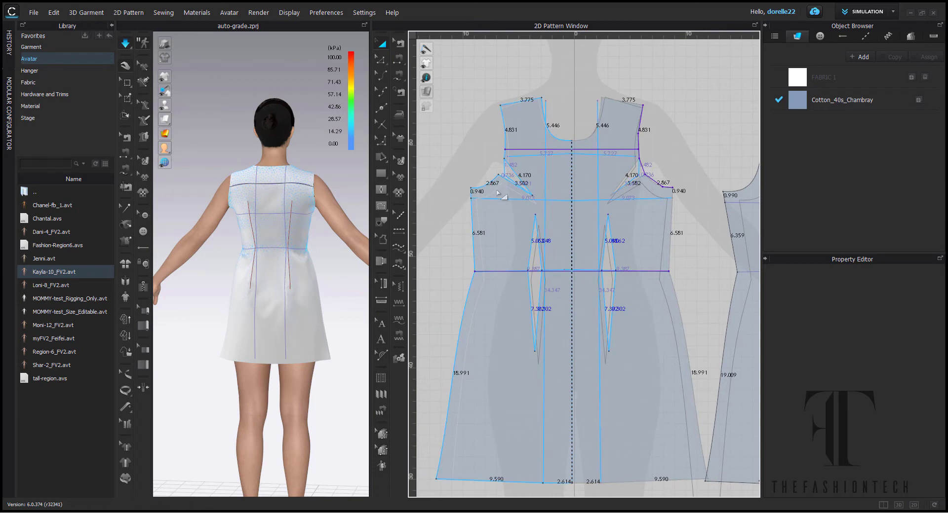
left_click(383, 58)
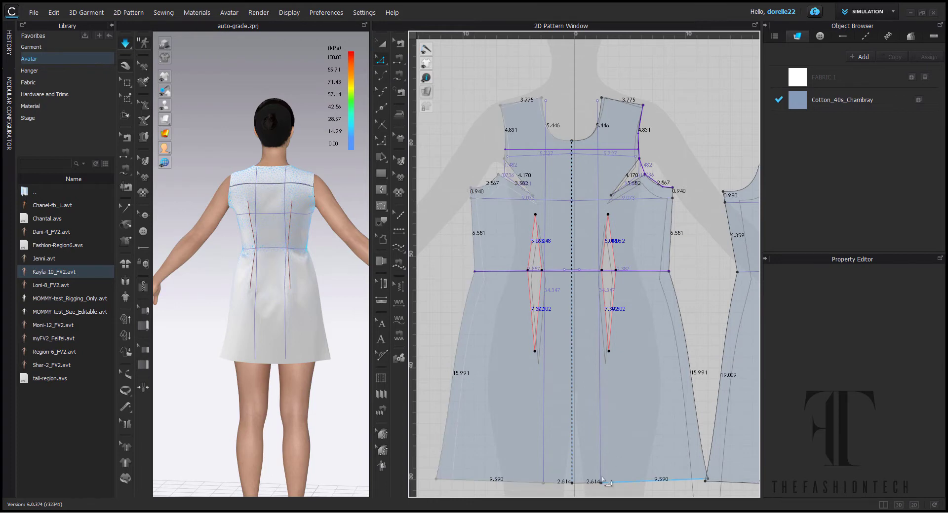
scroll(544, 331, "down", 2)
right_click_drag(543, 331, 553, 361)
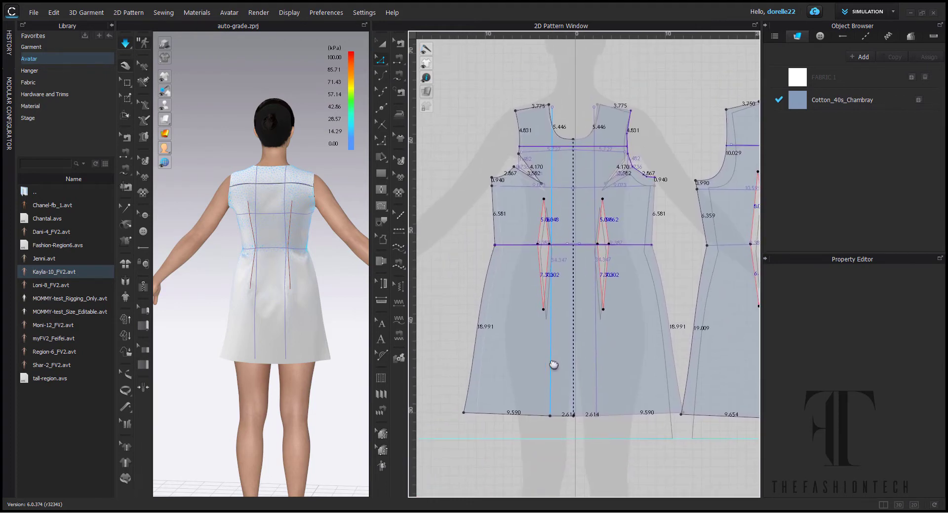
left_click_drag(446, 151, 548, 475)
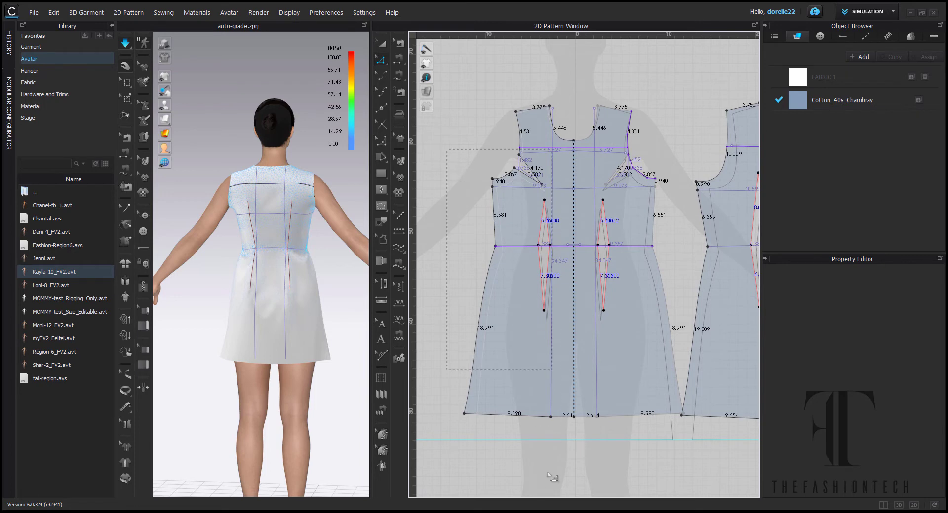
left_click_drag(480, 453, 501, 456)
left_click_drag(482, 342, 485, 351)
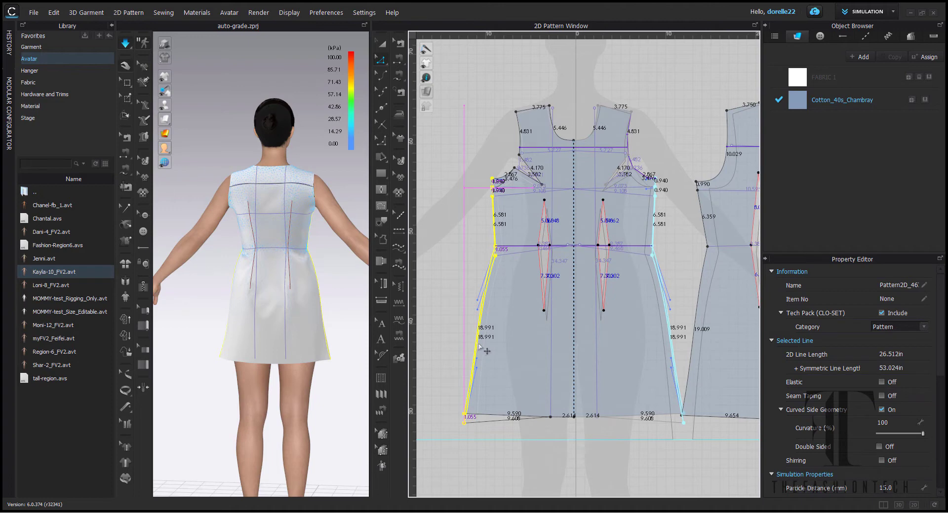
left_click_drag(483, 348, 485, 352)
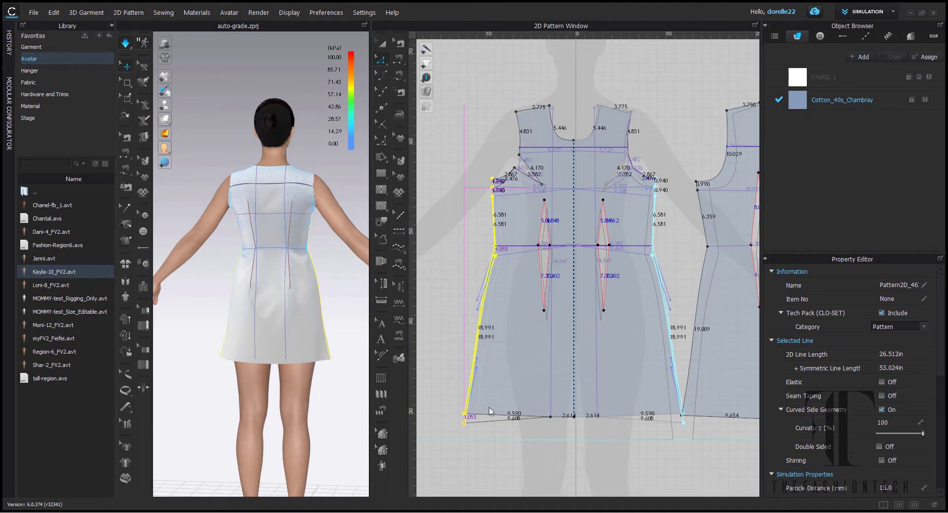
left_click_drag(547, 420, 549, 421)
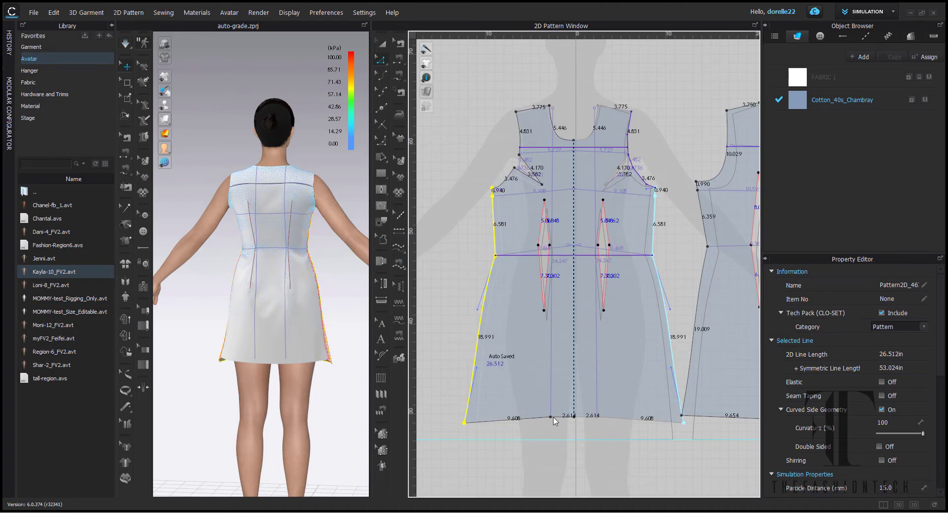
Lower the inner and centre hem points of the front pattern level with its side-seam corners to straighten the hem.
left_click(550, 419)
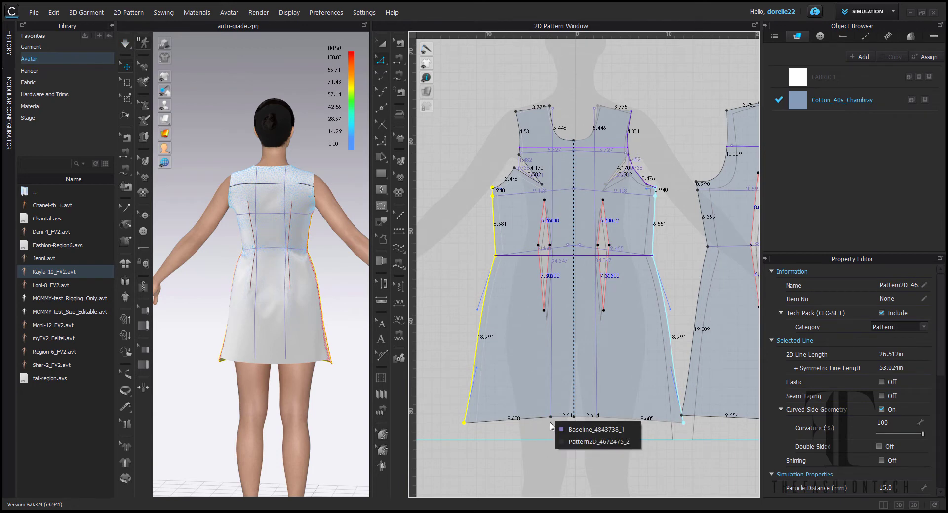
left_click(582, 430)
scroll(568, 418, "up", 3)
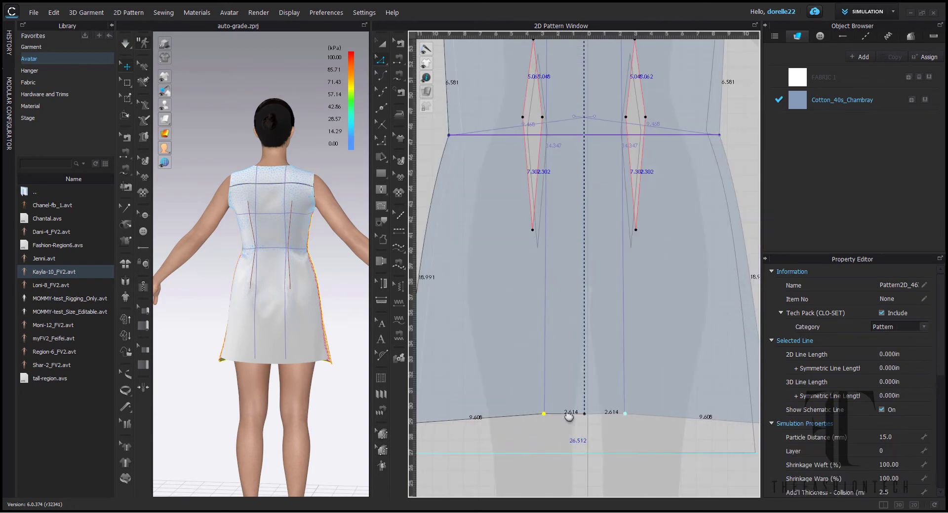
middle_click_drag(569, 418, 637, 320)
left_click_drag(612, 319, 670, 340)
scroll(671, 339, "down", 4)
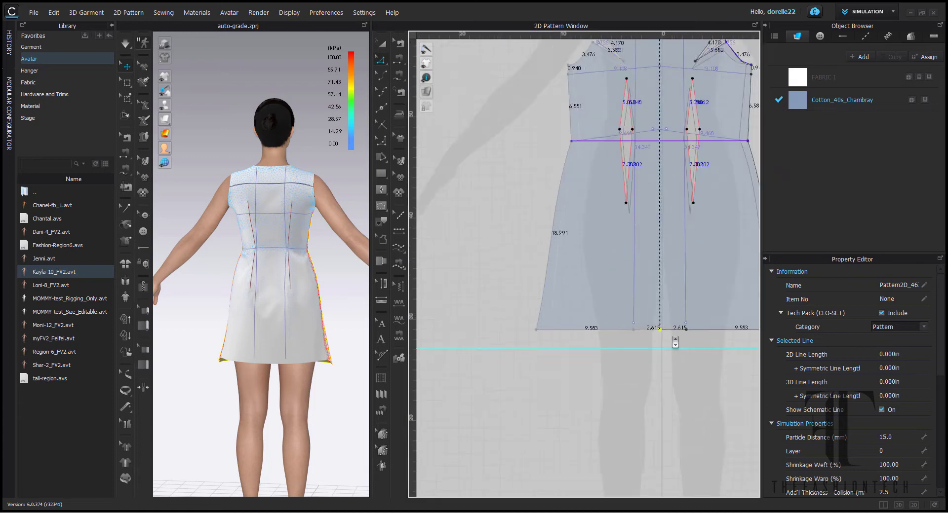
right_click_drag(654, 351, 567, 377)
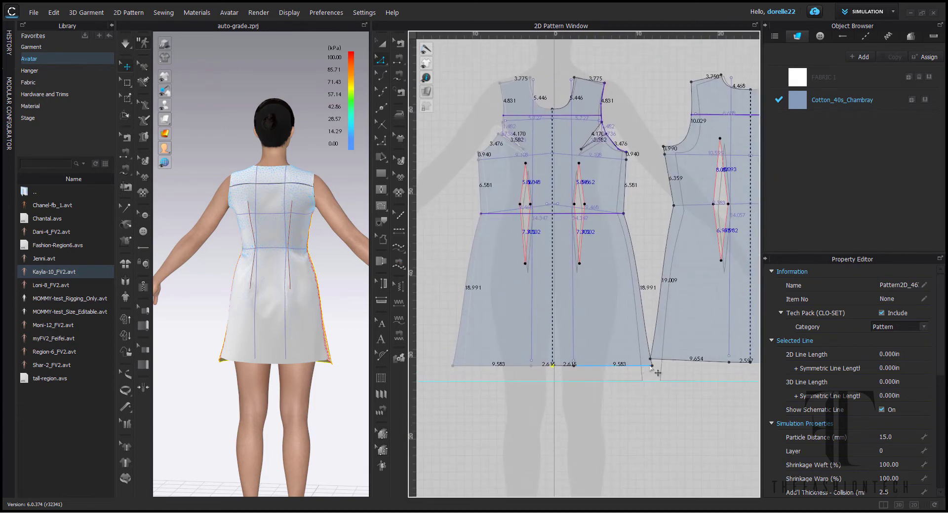
Extend the front pattern's vertical baseline down to meet the straightened hem.
left_click(532, 361)
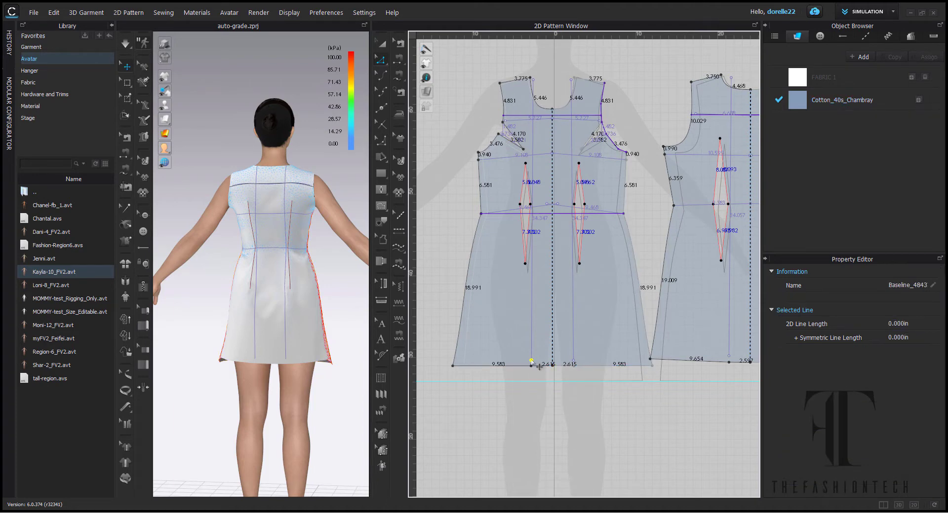
left_click_drag(531, 361, 532, 368)
left_click(543, 377)
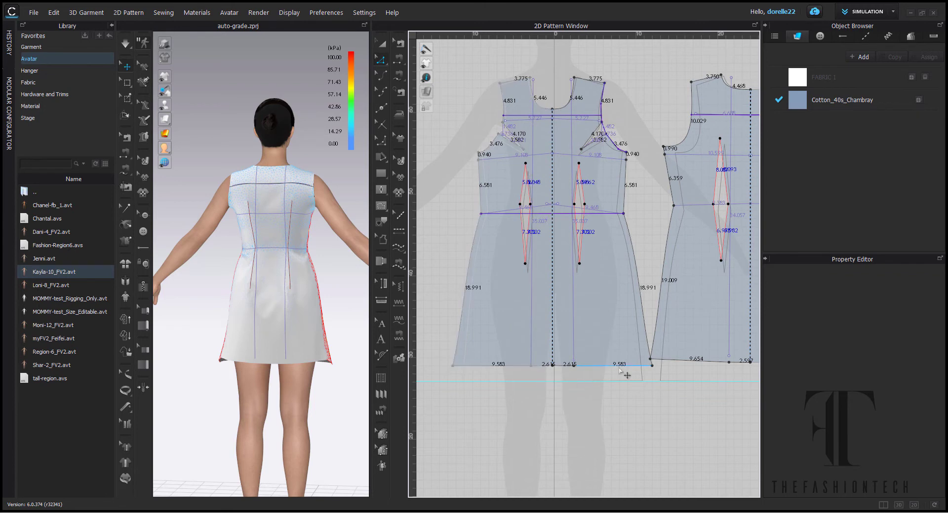
Move the back pattern piece sideways away from the front so their side seams no longer touch.
middle_click_drag(654, 375, 514, 408)
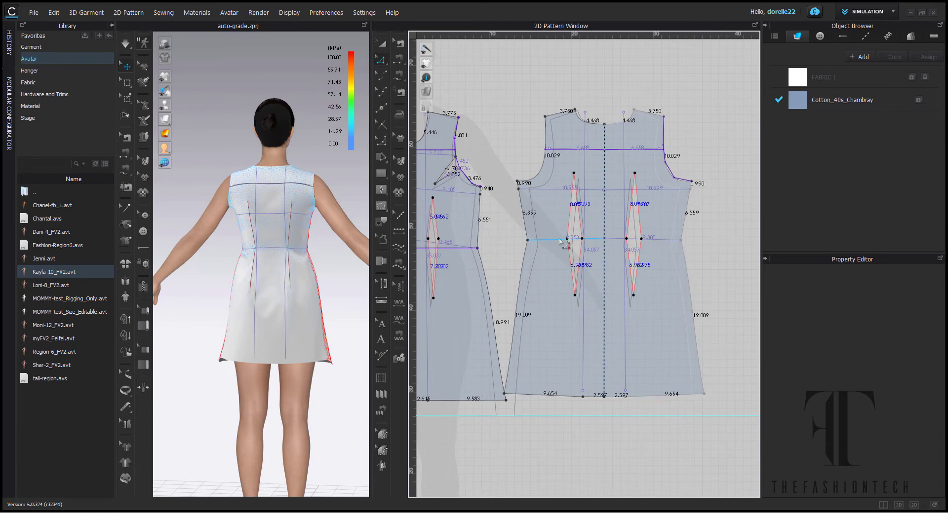
middle_click_drag(567, 227, 671, 203)
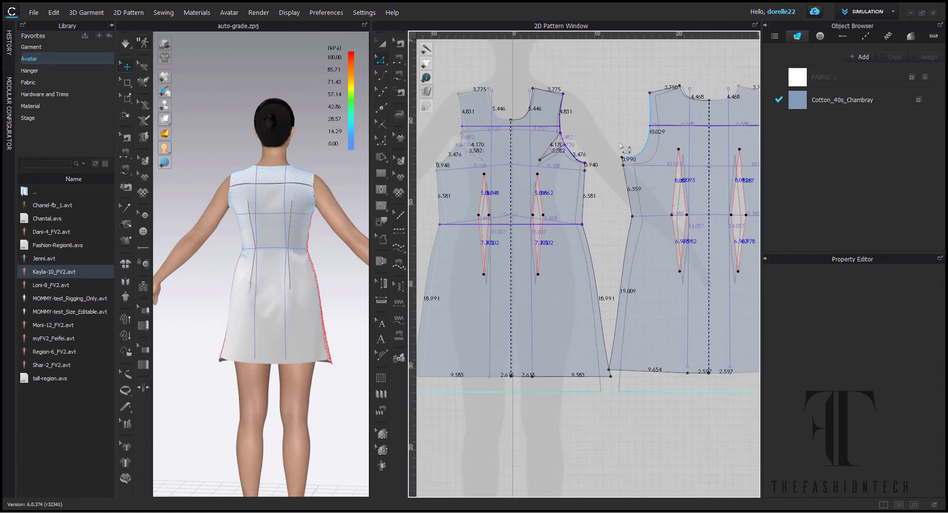
left_click_drag(623, 379, 623, 379)
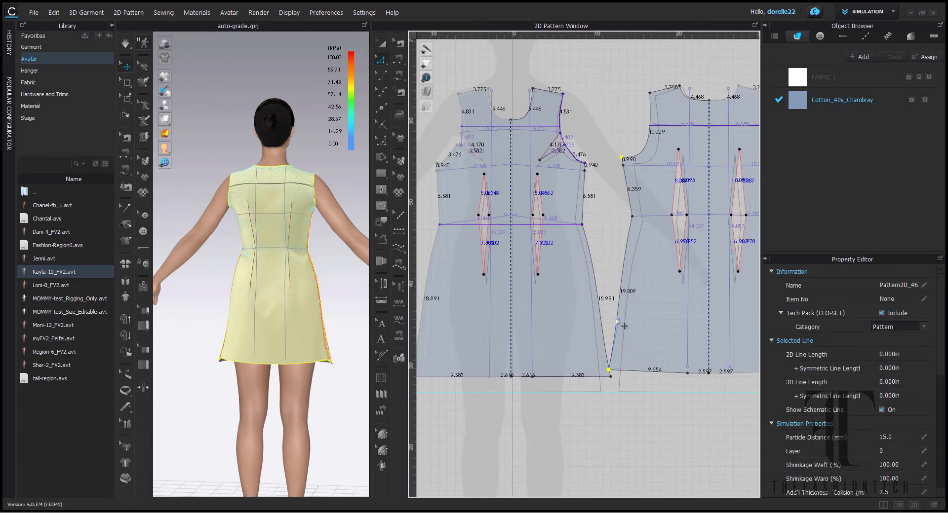
left_click(381, 43)
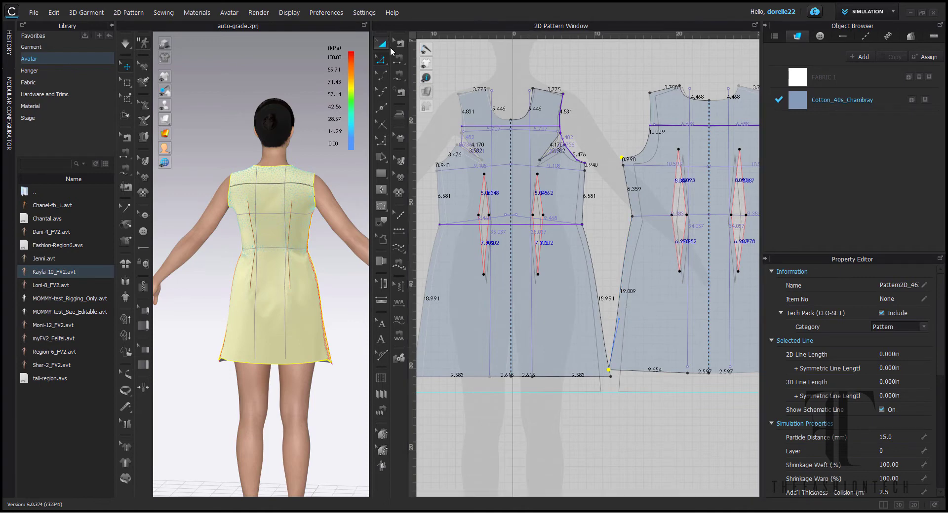
left_click(692, 327)
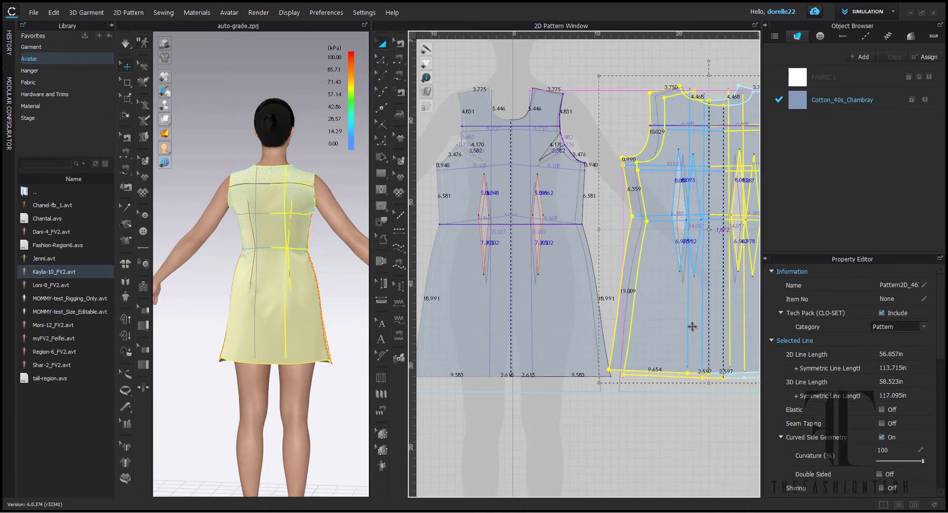
left_click_drag(692, 327, 690, 326)
left_click(623, 153)
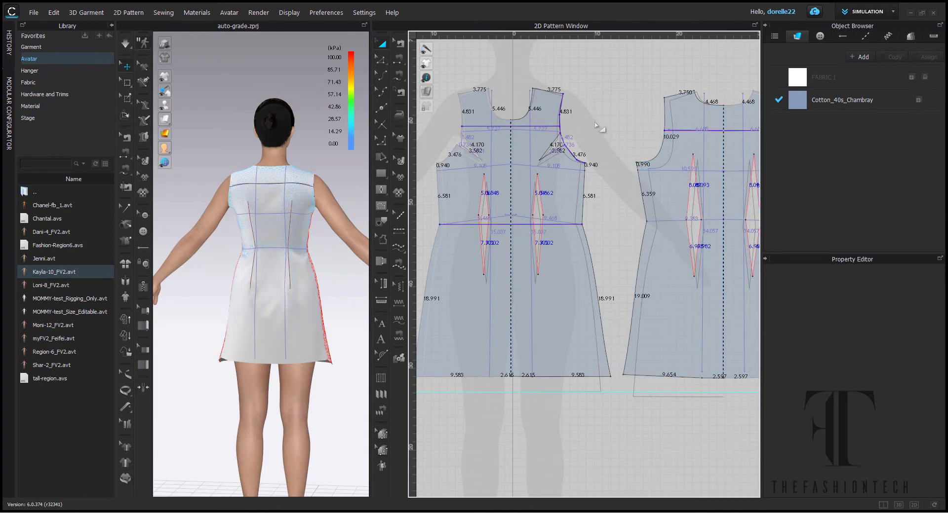
Lower the back pattern's whole side seam, from underarm to hem, by about 1.022 in using Edit Pattern.
left_click(381, 58)
left_click_drag(614, 140, 648, 393)
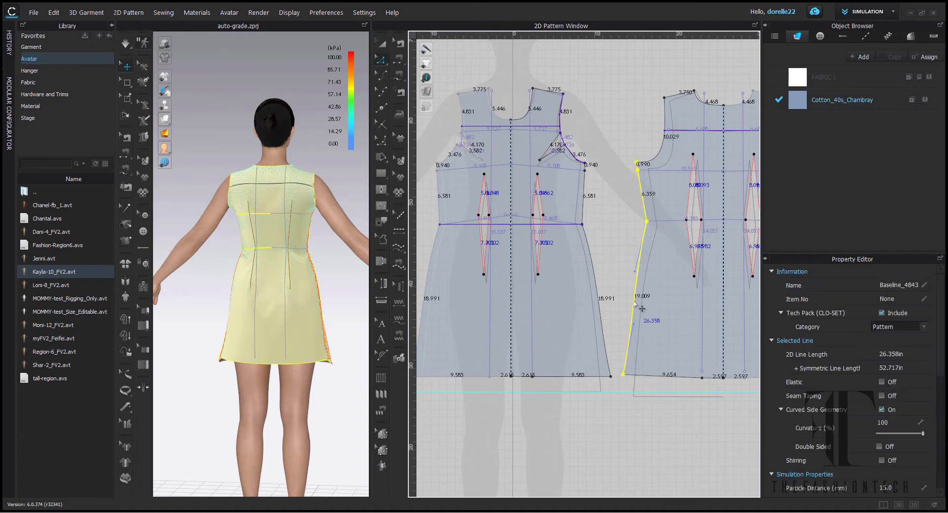
left_click_drag(637, 309, 640, 316)
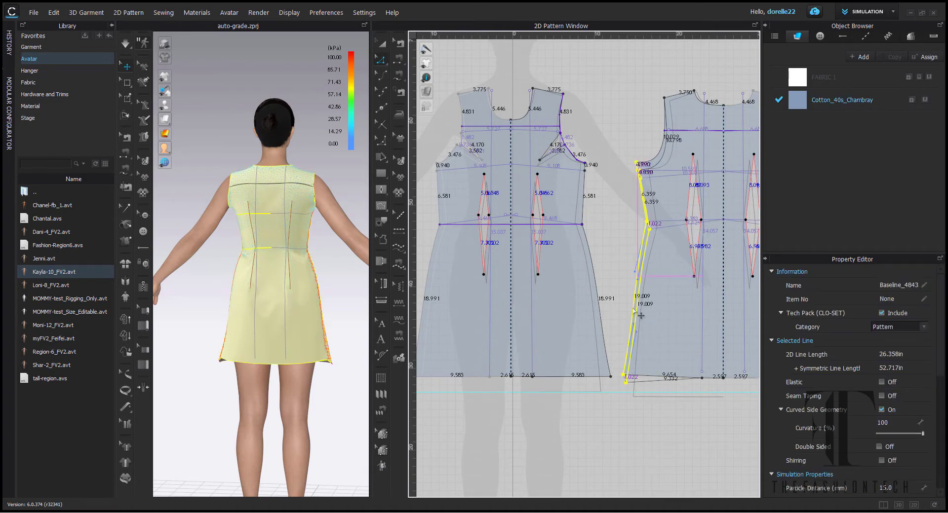
left_click_drag(640, 316, 640, 316)
Lower the inner and centre hem points of the back pattern level with its side-seam corners.
middle_click_drag(658, 303, 564, 270)
left_click(604, 348)
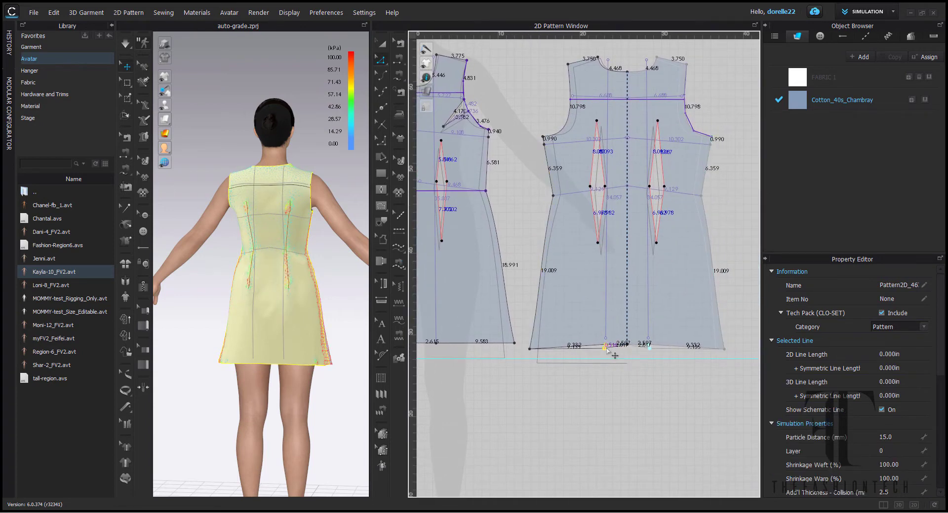
left_click_drag(606, 348, 627, 352)
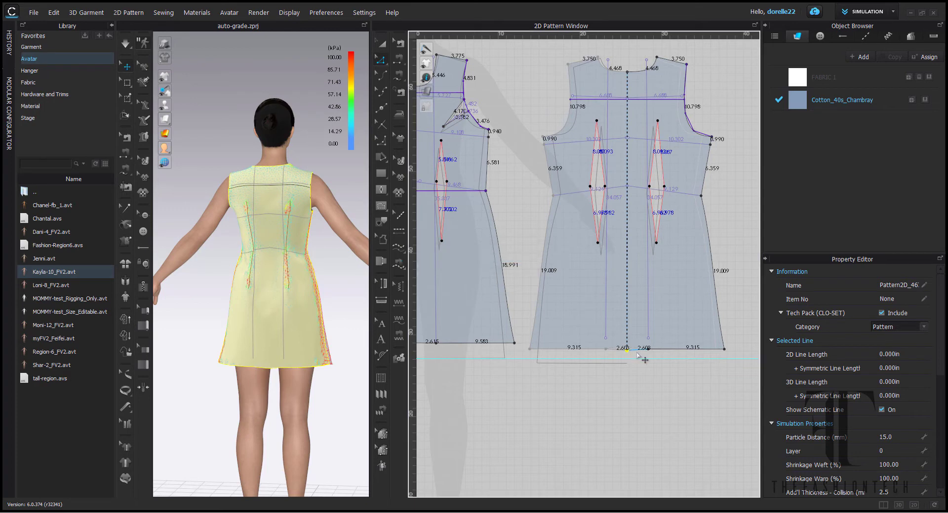
Try to fine-tune the height of the centre-back hem point.
scroll(638, 356, "up", 3)
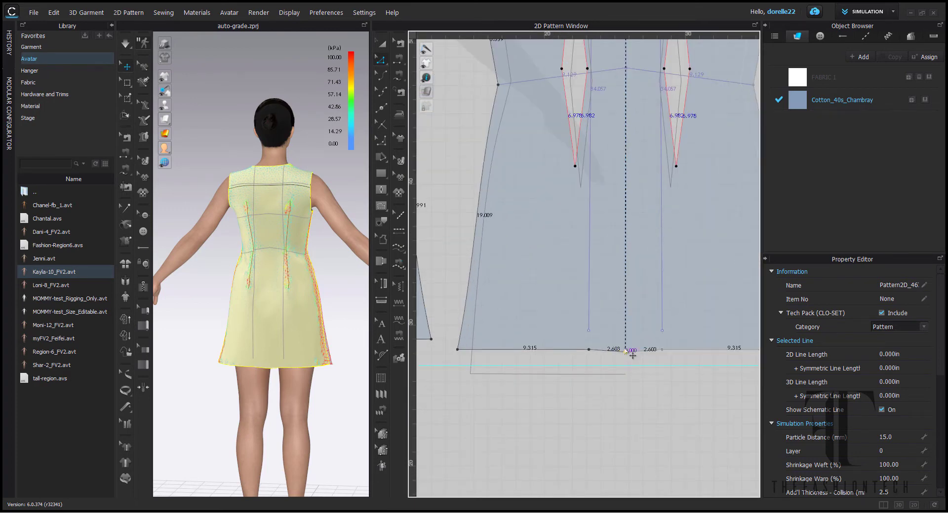
left_click(626, 349)
type("2.6")
key("Return")
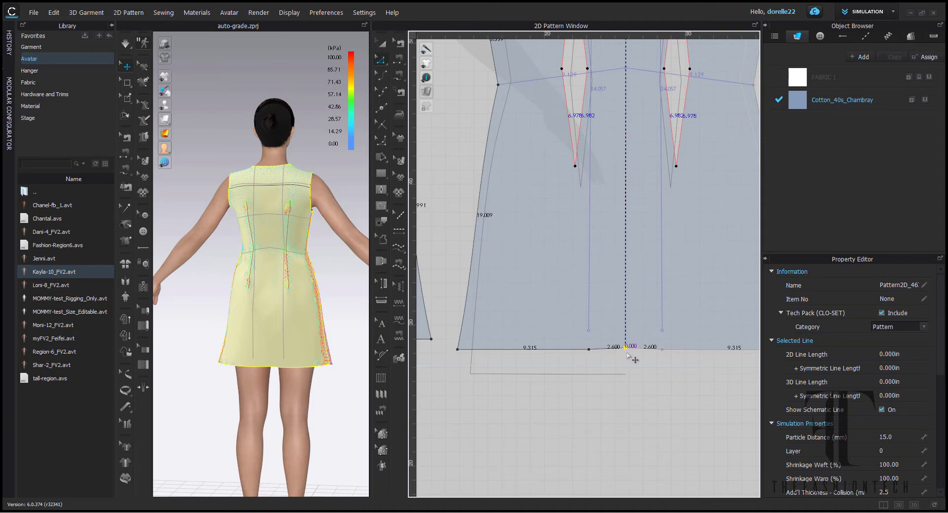
left_click(627, 354)
key("Escape")
left_click(626, 351)
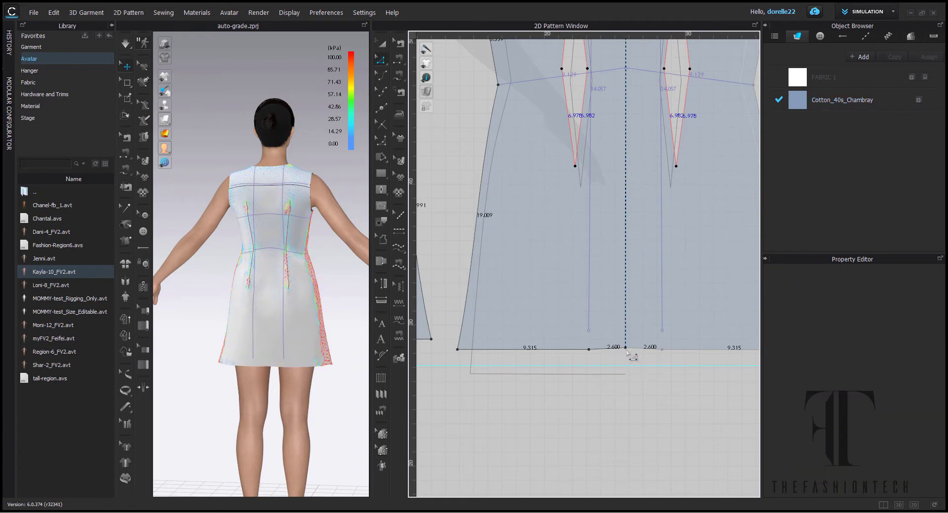
Level the centre-back hem point with the rest of the hem and extend the back's vertical baseline down to the hem.
scroll(627, 351, "down", 3)
scroll(626, 351, "up", 4)
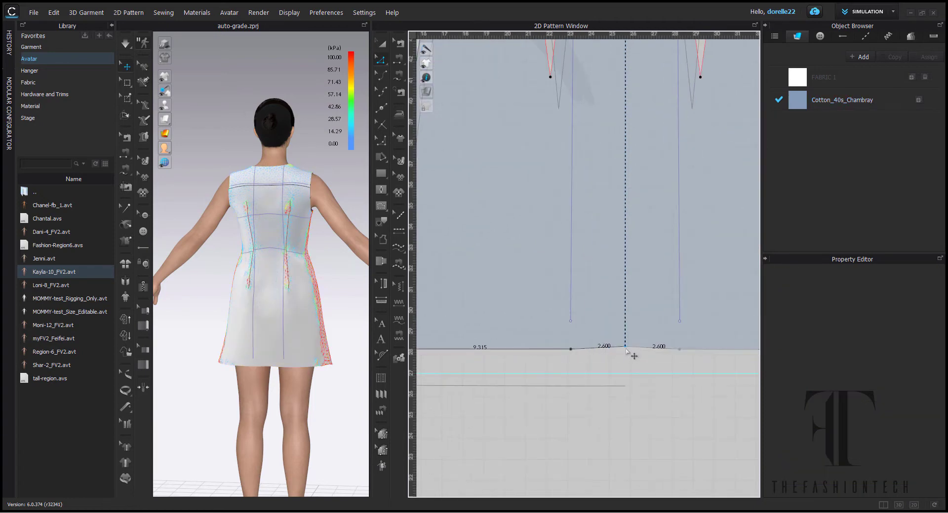
left_click_drag(626, 350, 626, 352)
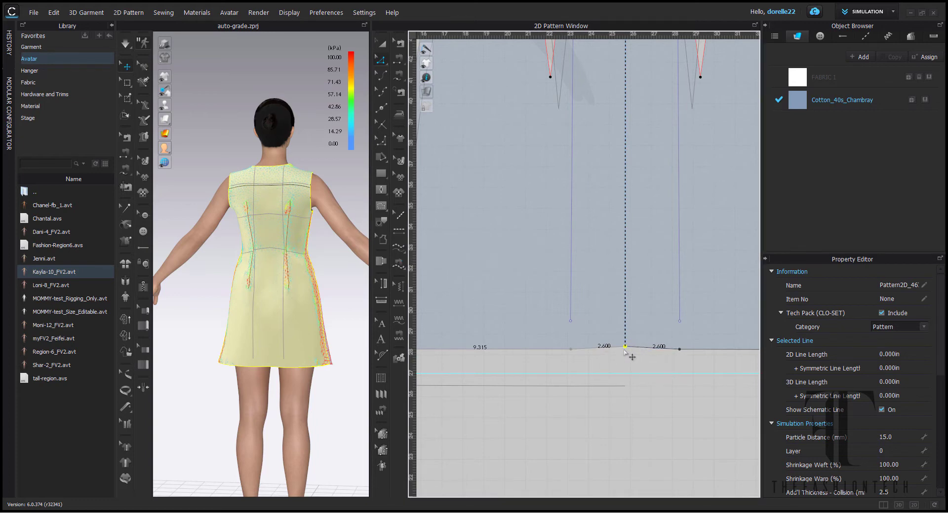
left_click_drag(625, 350, 624, 353)
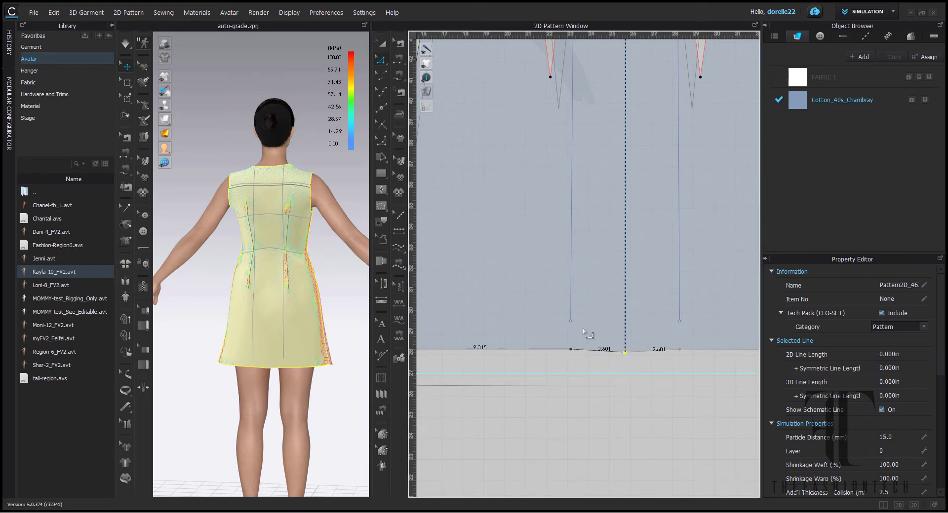
left_click_drag(570, 322, 625, 351)
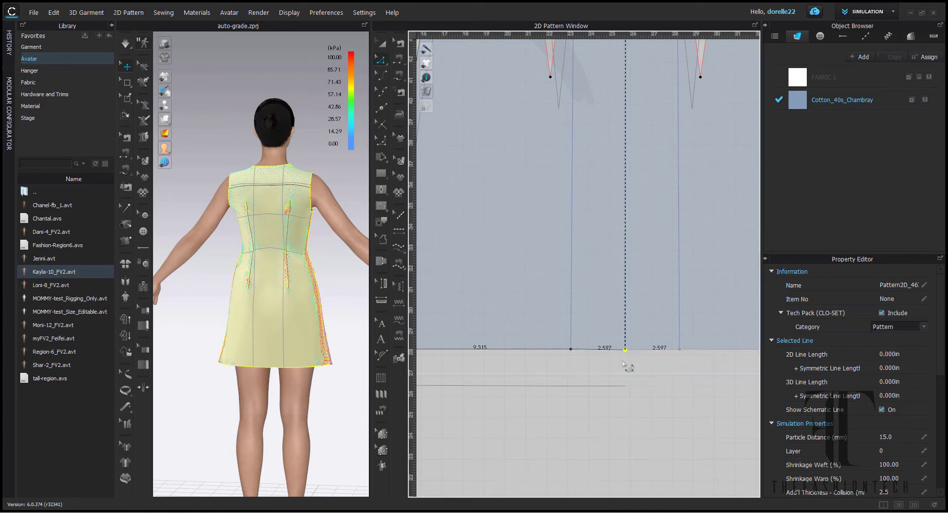
scroll(622, 363, "down", 4)
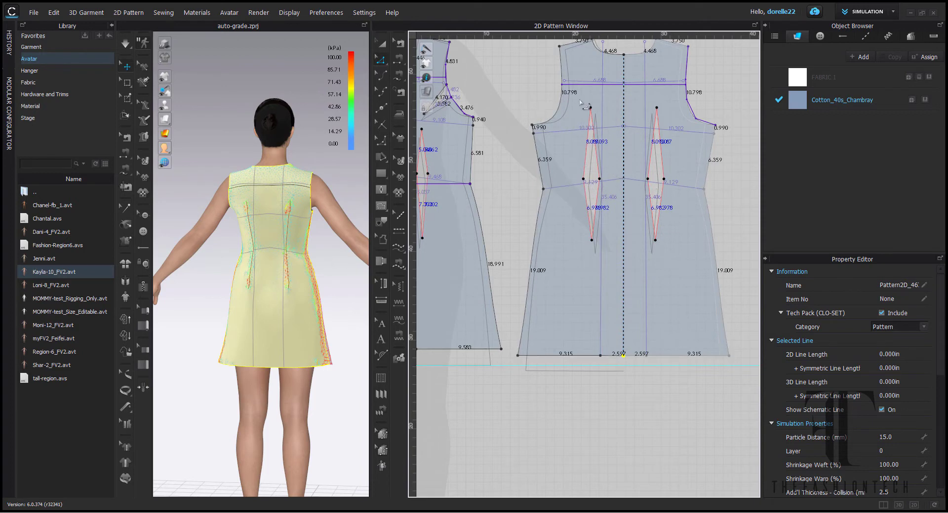
Move the back pattern's waist dart straight down by about 1.4 in, together with its symmetric counterpart.
key("Escape")
left_click_drag(616, 270, 616, 269)
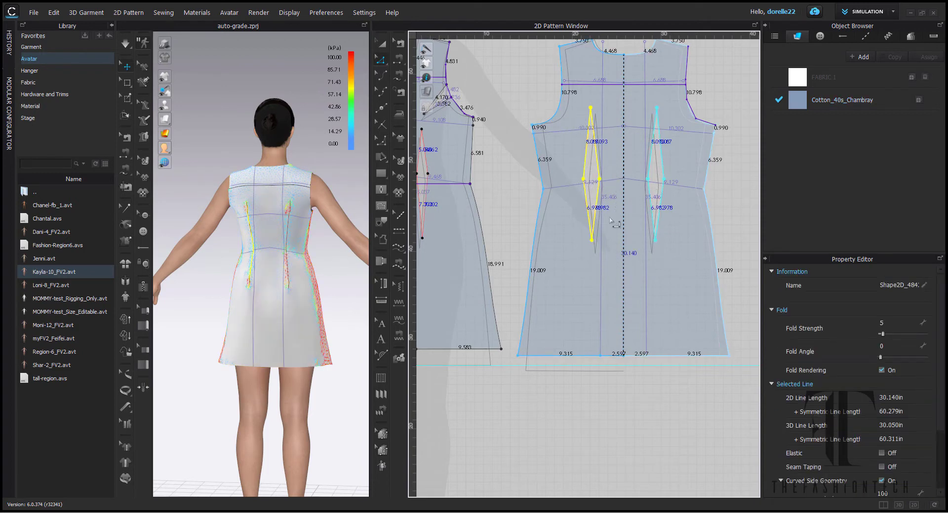
left_click_drag(601, 201, 606, 214)
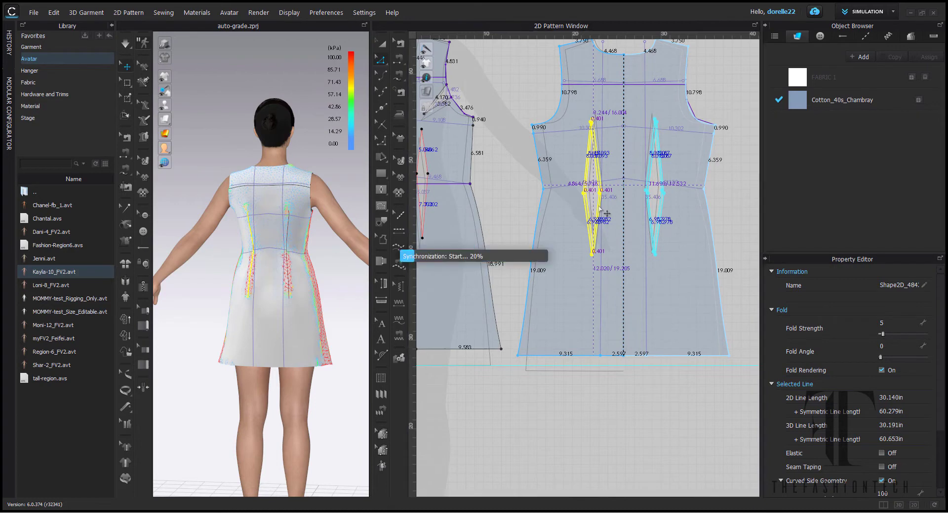
Delete the sloped waist, bust and chest baselines from the front pattern.
right_click_drag(510, 228, 635, 242)
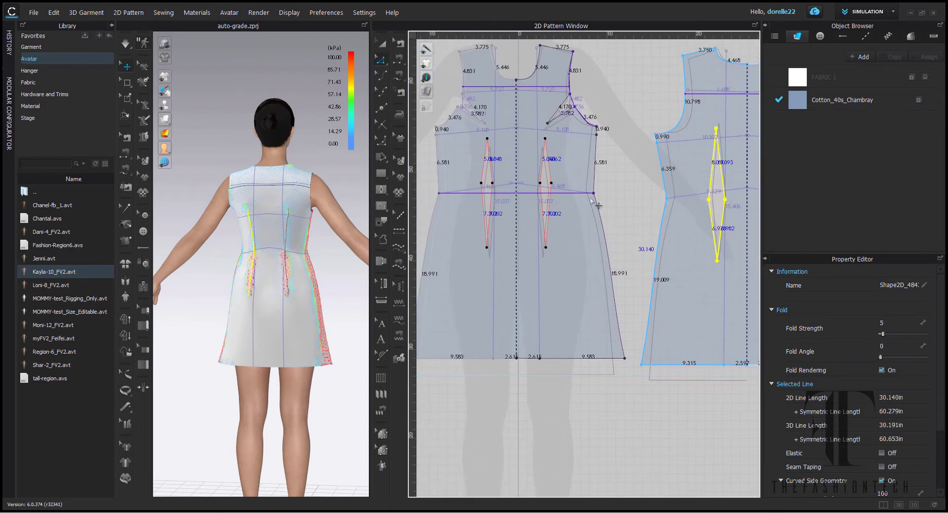
left_click(515, 185)
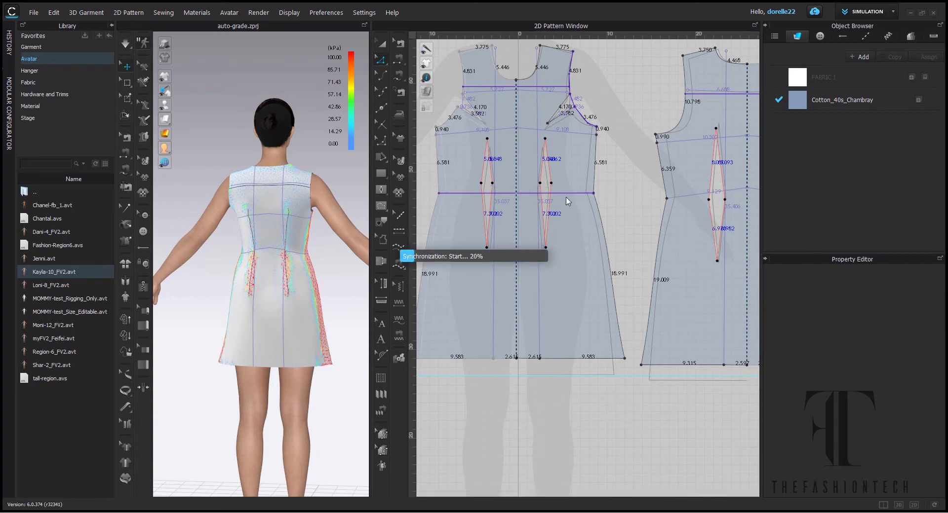
key("Escape")
left_click(527, 132)
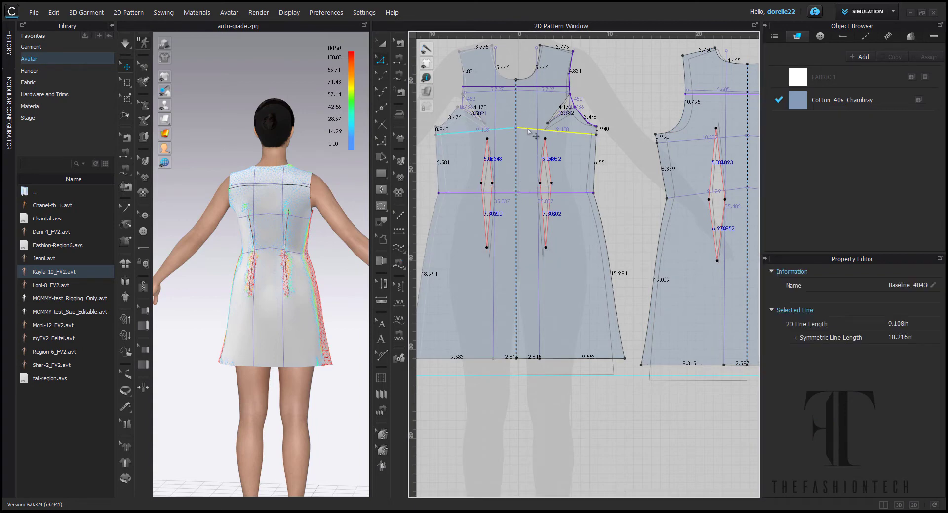
key("Escape")
left_click(534, 94)
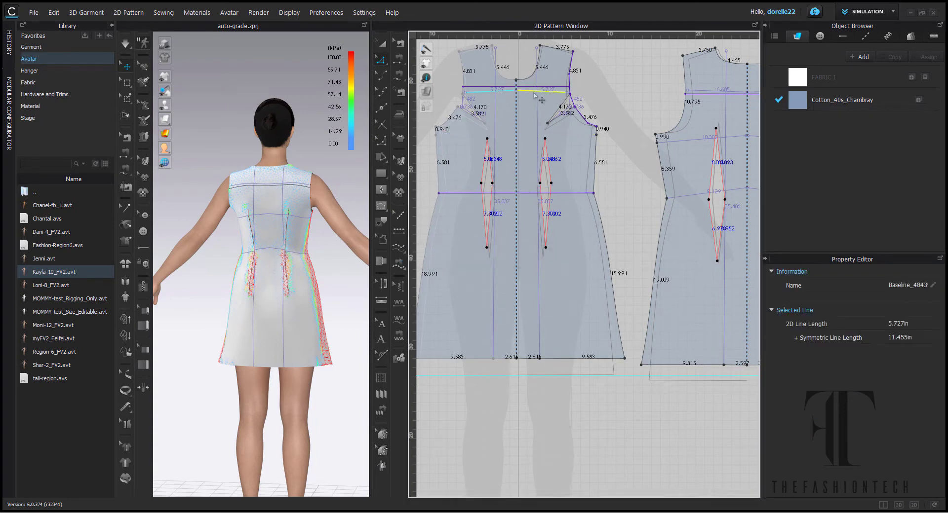
key("Escape")
Widen the front neckline by moving the neck-shoulder point outward until the shoulder seam is about 3.489 in long.
scroll(533, 79, "down", 2)
right_click_drag(533, 79, 613, 240)
scroll(614, 239, "up", 4)
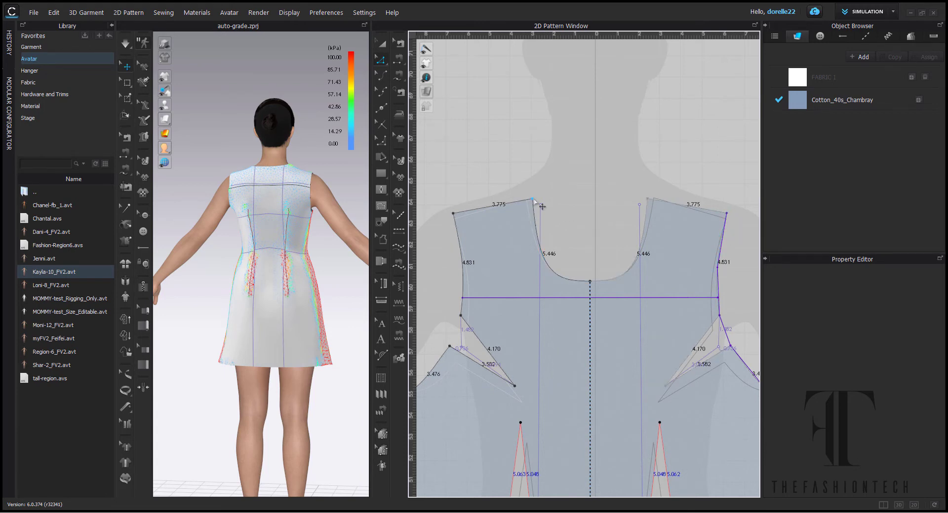
left_click_drag(533, 199, 528, 200)
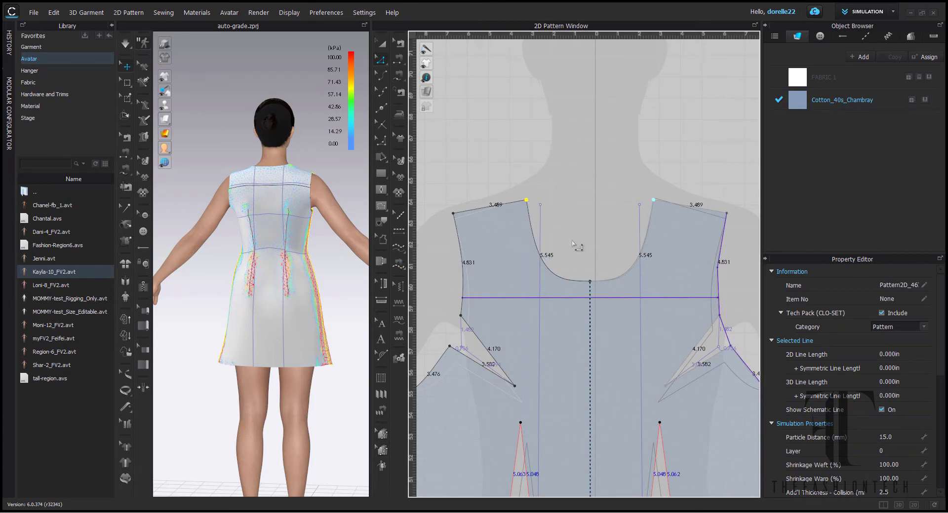
Reshape the front's lower armhole between the bust dart and underarm into a deeper curve about 3.762 in long.
scroll(576, 243, "down", 2)
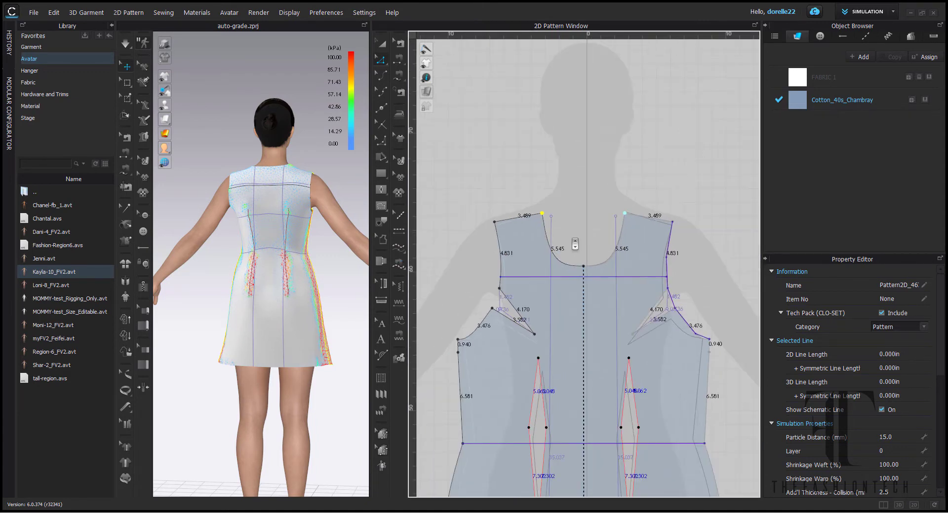
right_click_drag(575, 244, 580, 126)
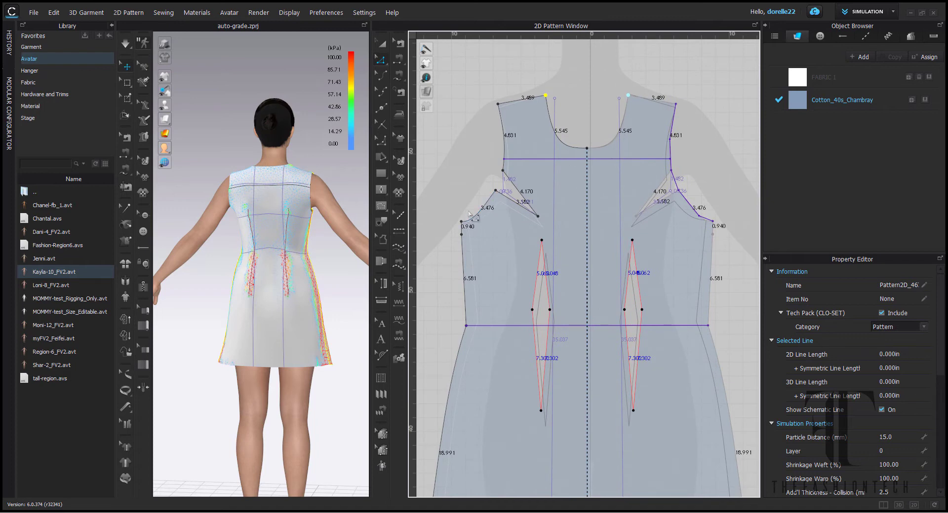
left_click_drag(482, 214, 497, 220)
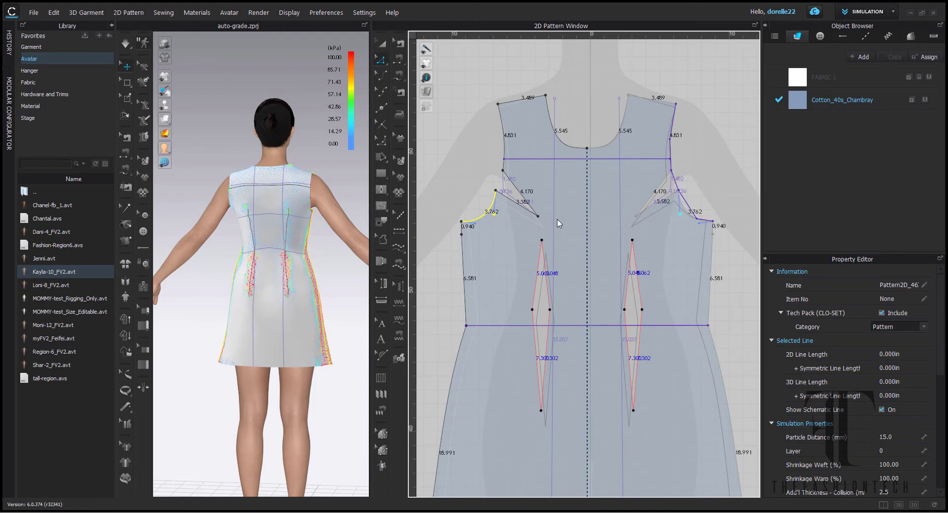
Move the front pattern's waist dart straight down by about 1.178 in, together with its symmetric counterpart.
right_click_drag(707, 228, 672, 237)
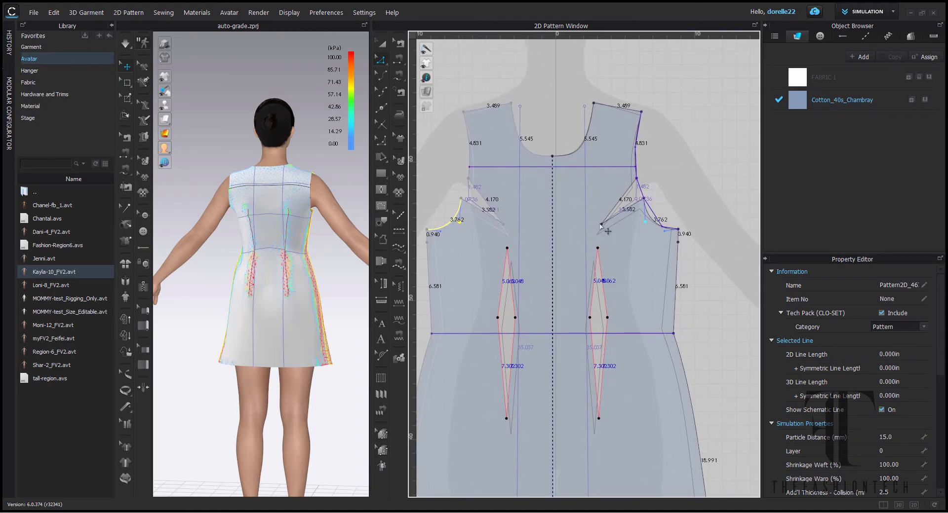
mouse_move(601, 226)
left_click(689, 176)
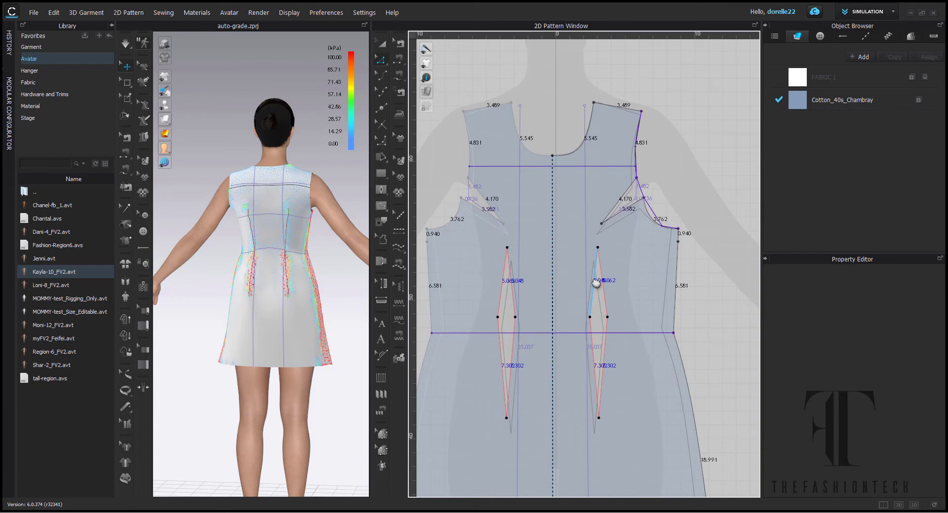
right_click_drag(596, 283, 578, 184)
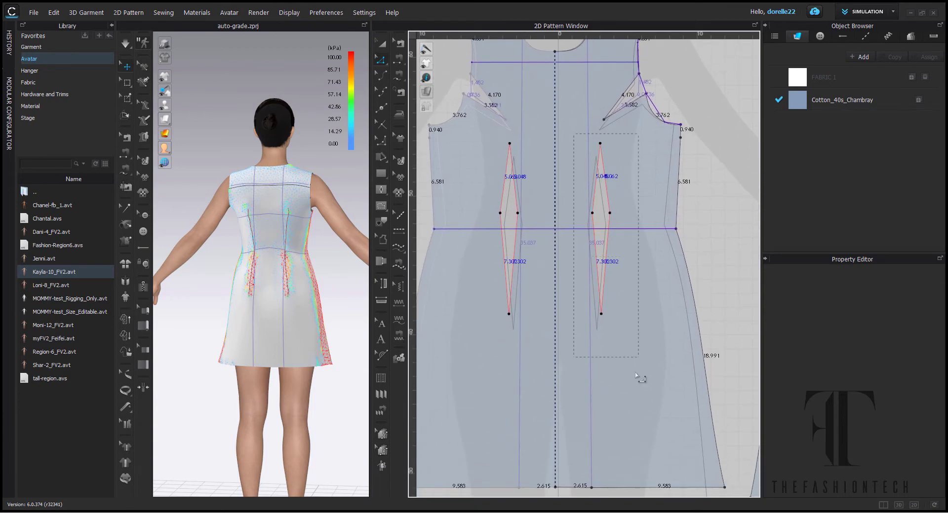
left_click_drag(640, 378, 639, 377)
left_click_drag(611, 284, 608, 299)
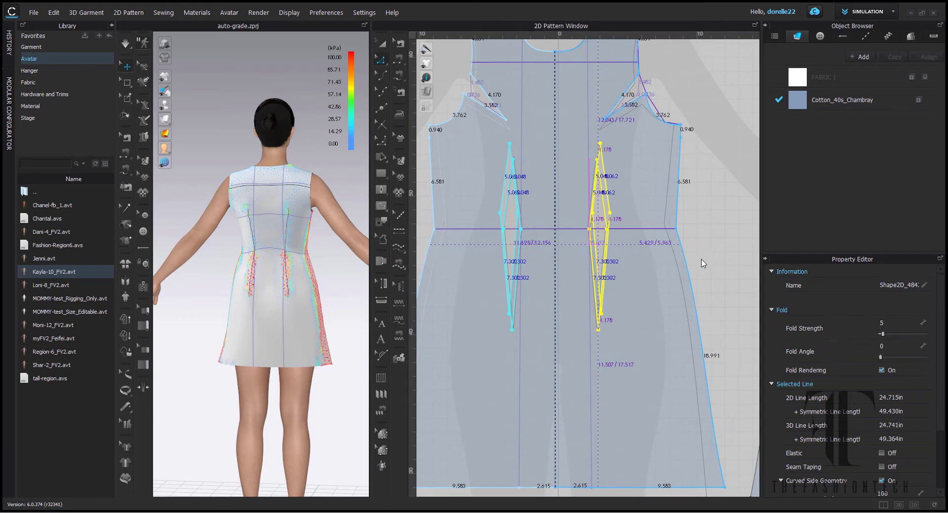
Lower the front hem to the horizontal guideline, making the side seam below the waist about 20.922 in long.
scroll(714, 257, "down", 3)
middle_click_drag(419, 260, 576, 152)
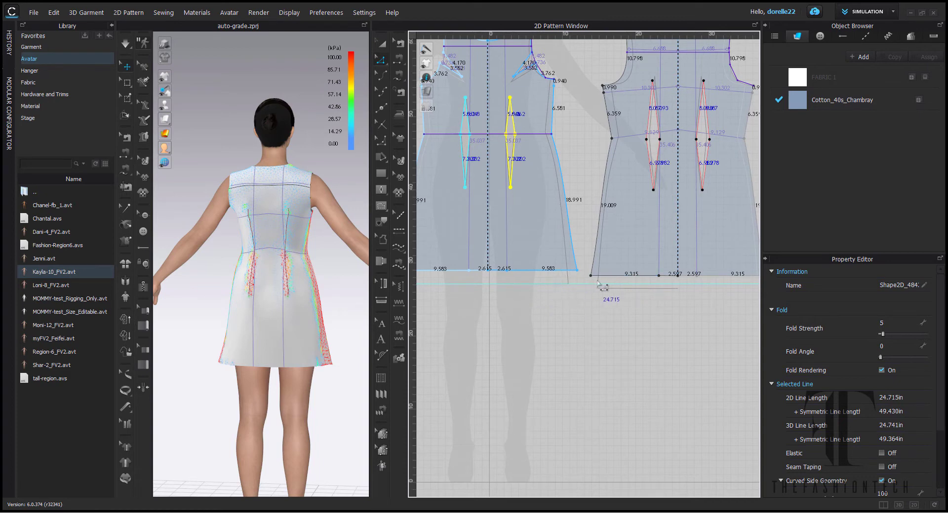
scroll(595, 283, "down", 3)
left_click_drag(454, 266, 588, 281)
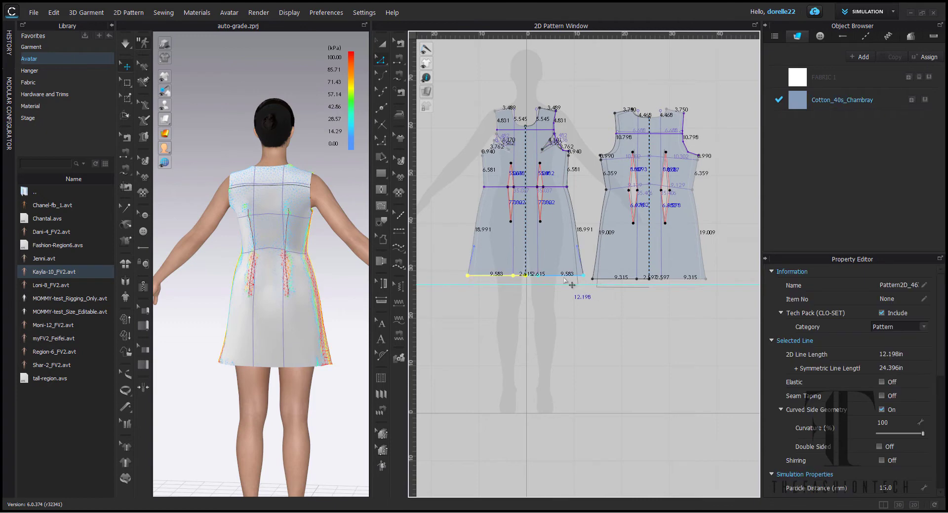
scroll(567, 282, "down", 3)
scroll(567, 284, "up", 3)
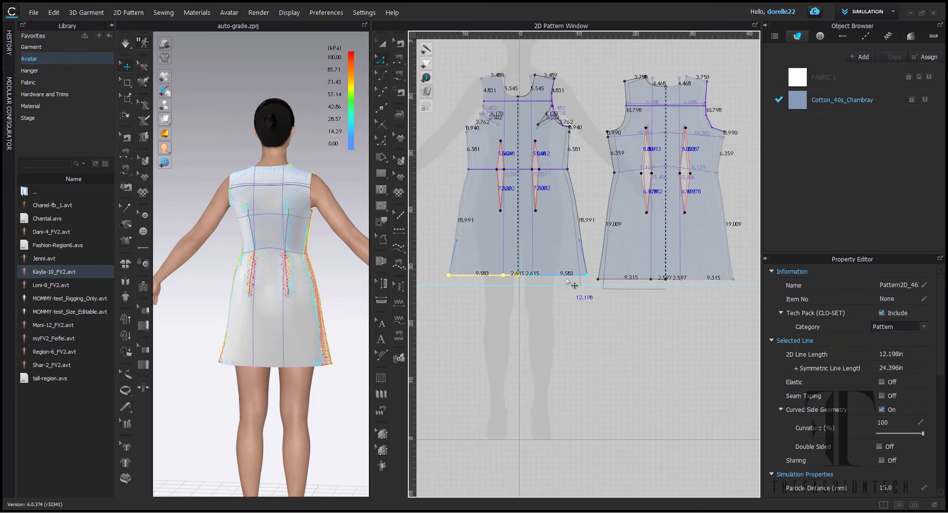
left_click_drag(567, 277, 565, 287)
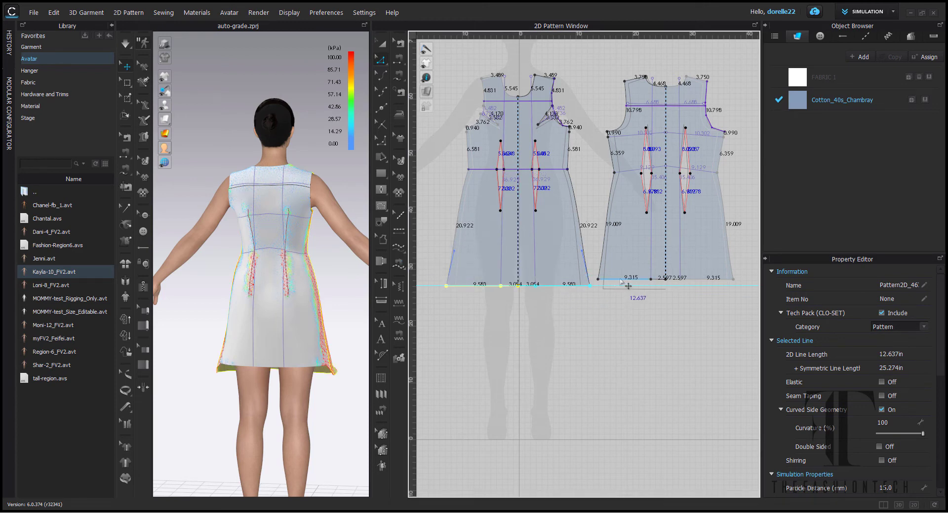
Lower the back hem to the same horizontal guideline, making its side seam below the waist about 20.165 in long.
left_click(652, 297)
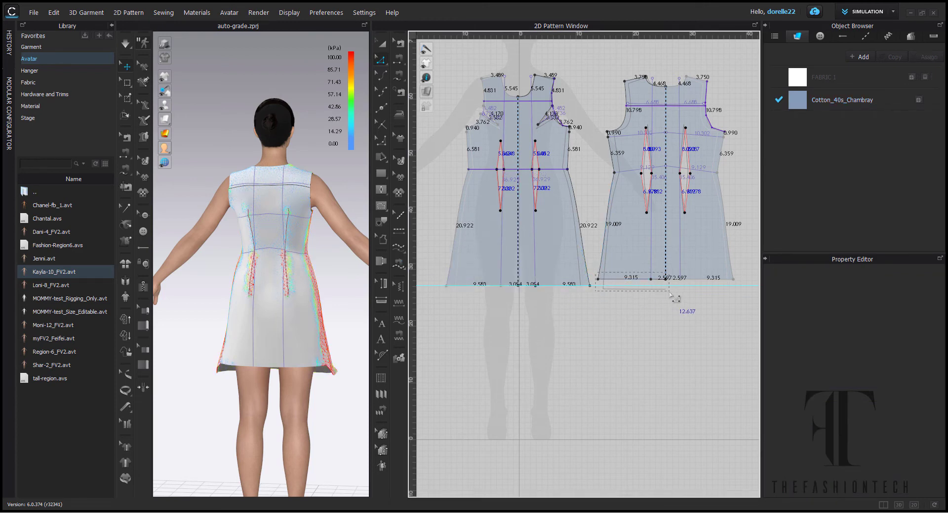
left_click(641, 280)
left_click_drag(645, 283, 645, 287)
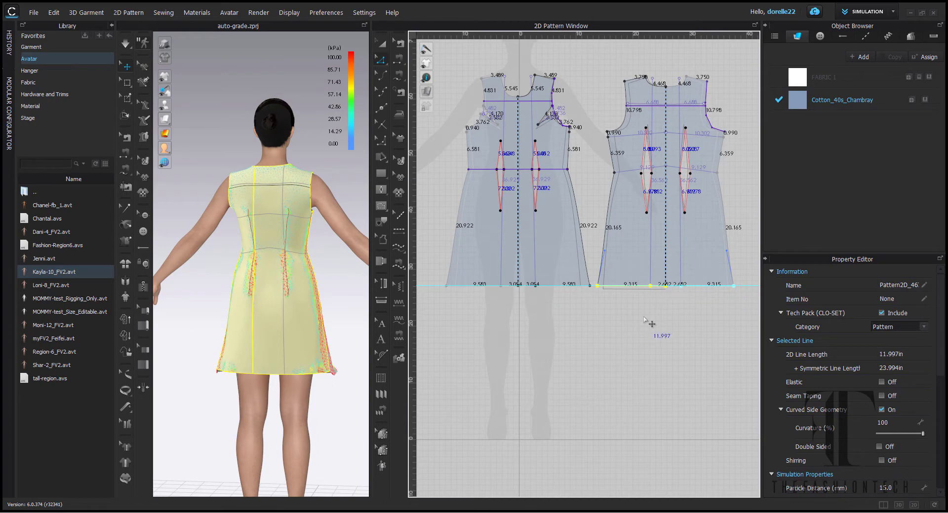
Simulate the dress with the lowered hems and turn the avatar to a three-quarter front view.
scroll(690, 72, "up", 5)
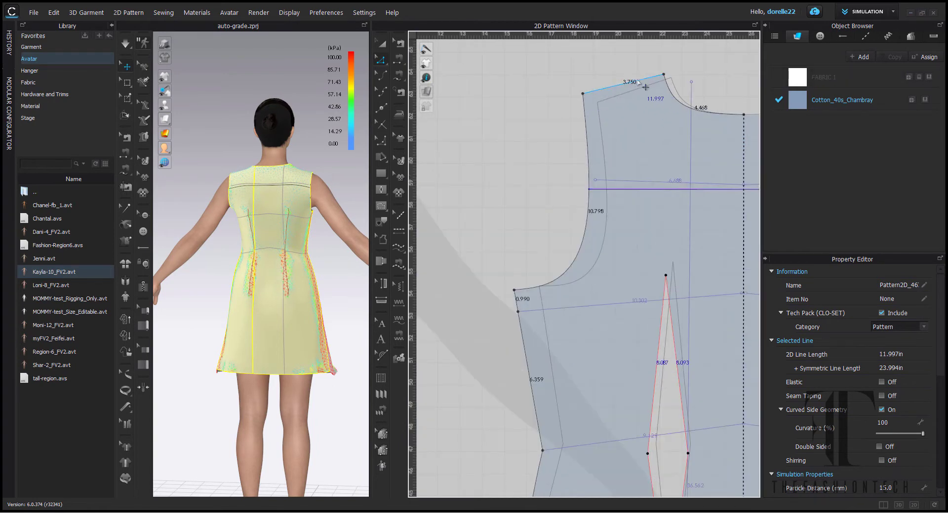
left_click(126, 45)
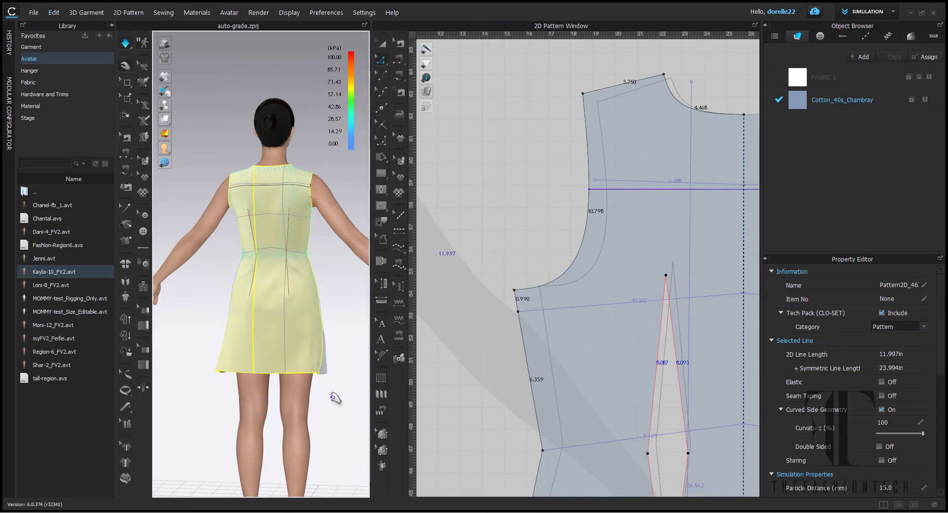
right_click_drag(332, 398, 178, 387)
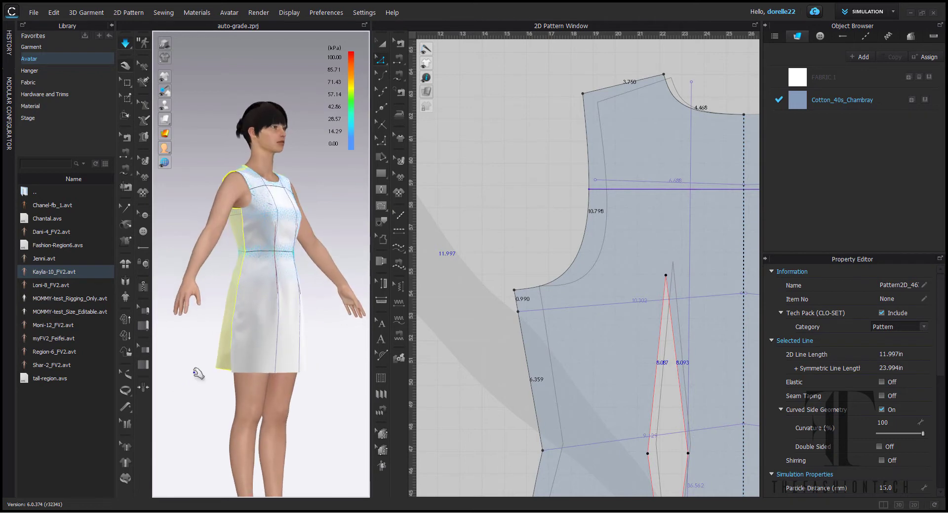
Delete the sloped waist, bust and chest baselines from the back pattern.
scroll(514, 386, "down", 3)
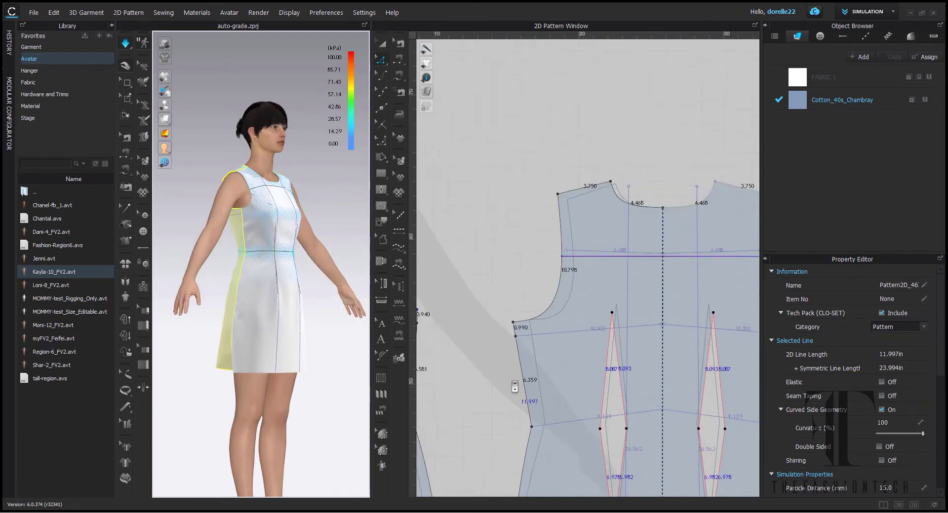
right_click_drag(584, 293, 656, 192)
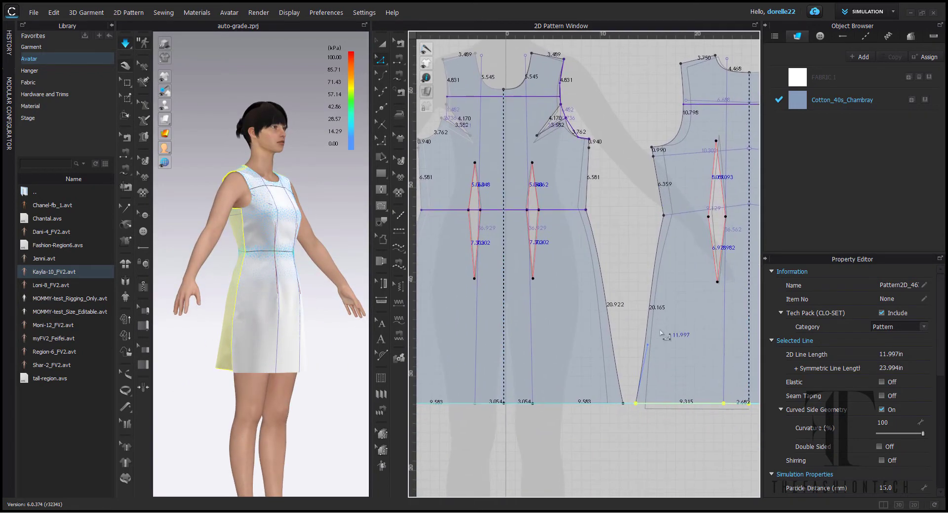
left_click(699, 212)
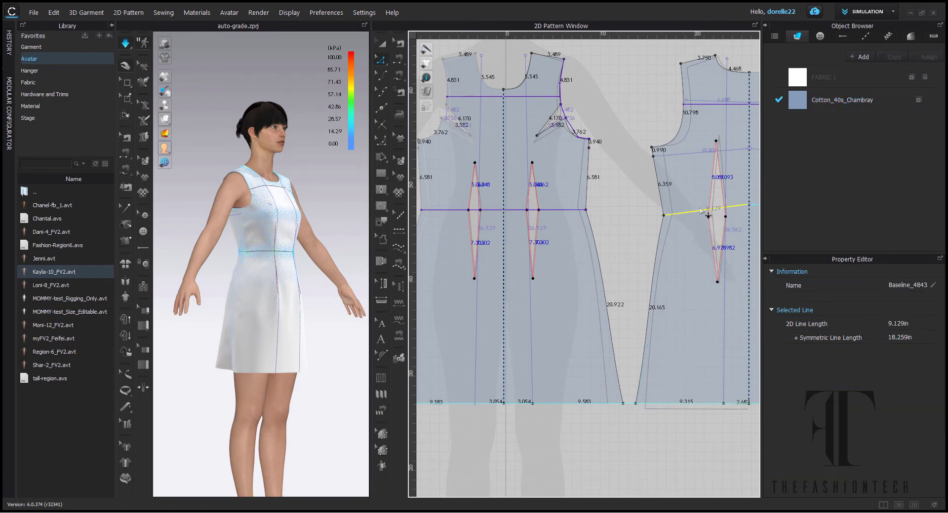
left_click(688, 154)
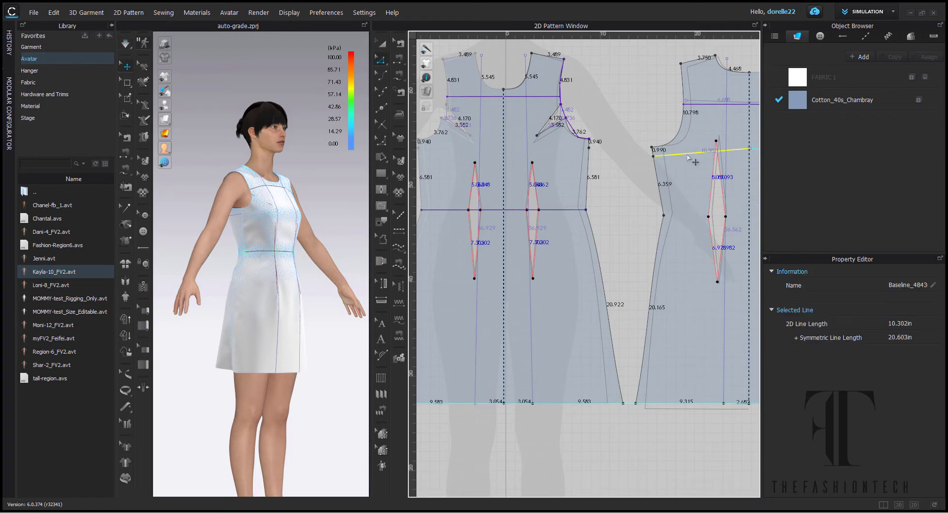
left_click(707, 102)
key("Escape")
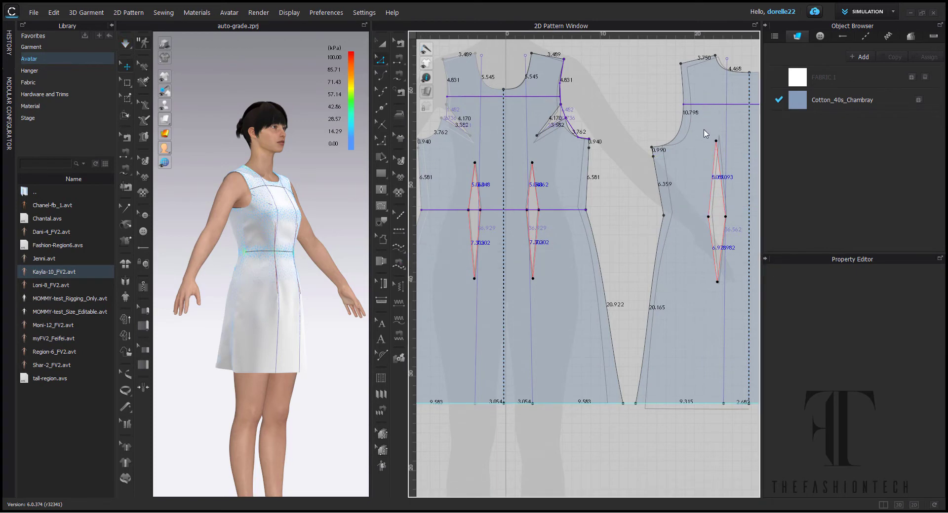
Check the waist, cross front, cross back and armhole lengths in the points-of-measure list.
middle_click_drag(698, 136, 600, 136)
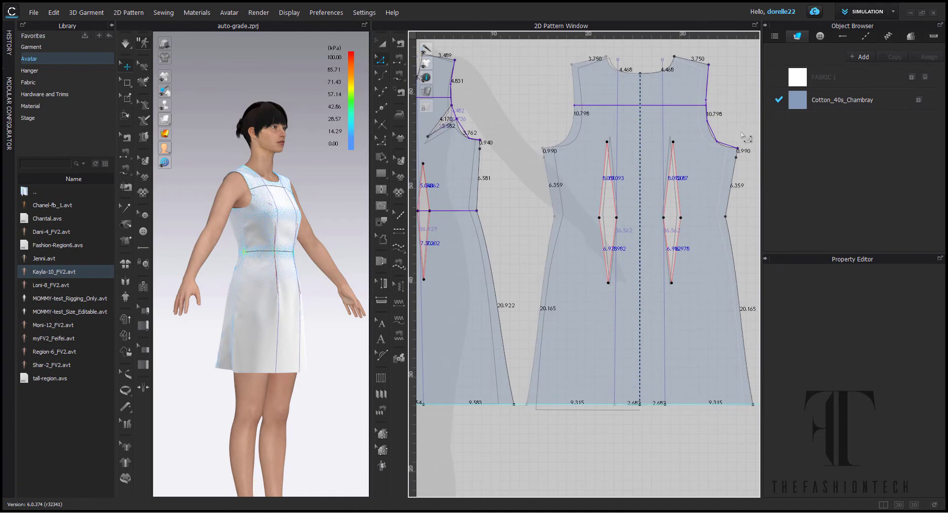
left_click(933, 37)
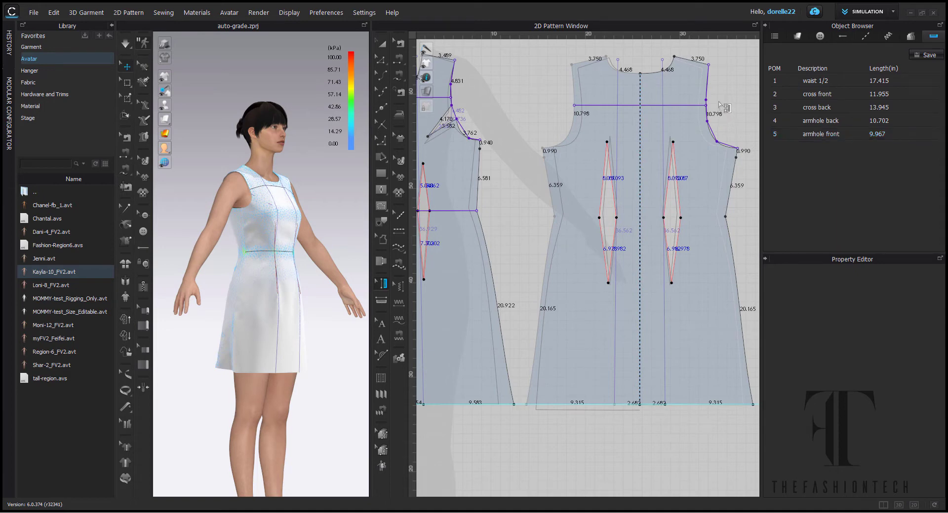
scroll(628, 58, "up", 5)
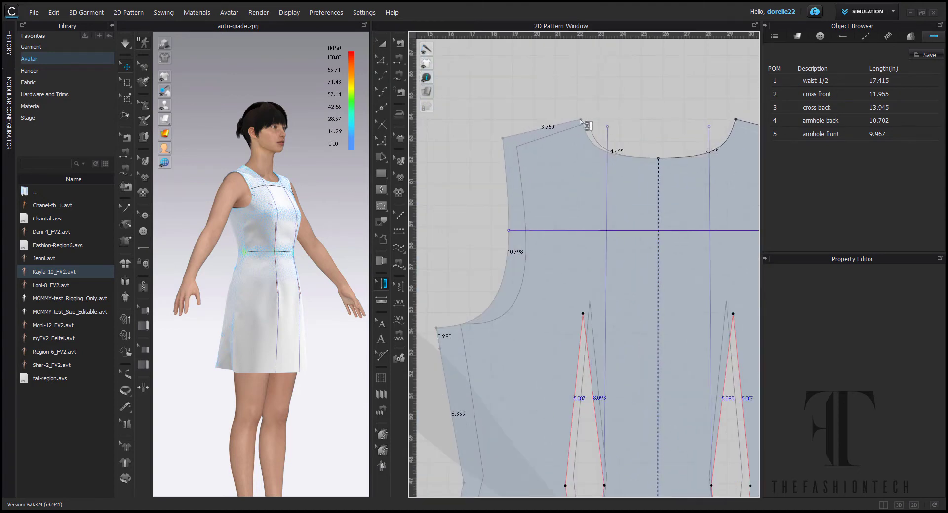
Reshape the back shoulder by moving its neck and shoulder points inward and down, giving a half-neckline about 4.052 in and shoulder seam about 3.585 in long.
left_click(379, 60)
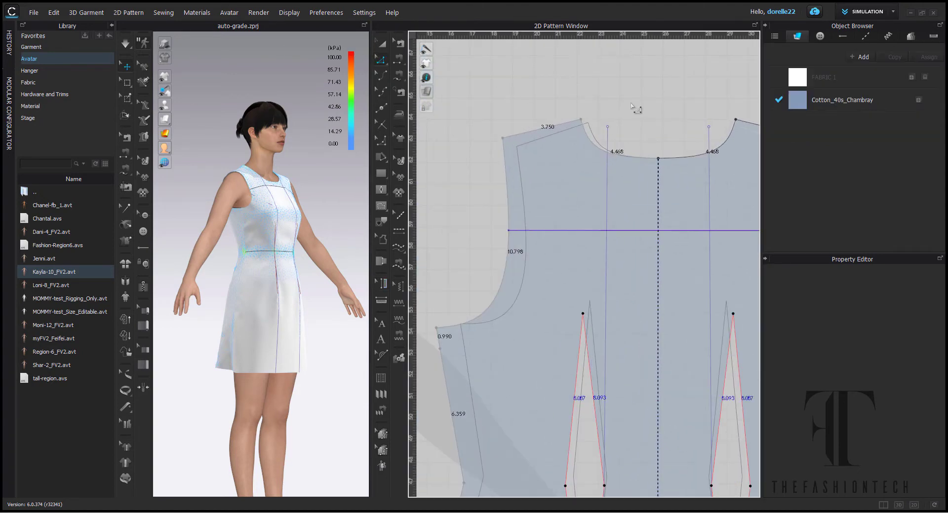
left_click_drag(590, 125, 598, 130)
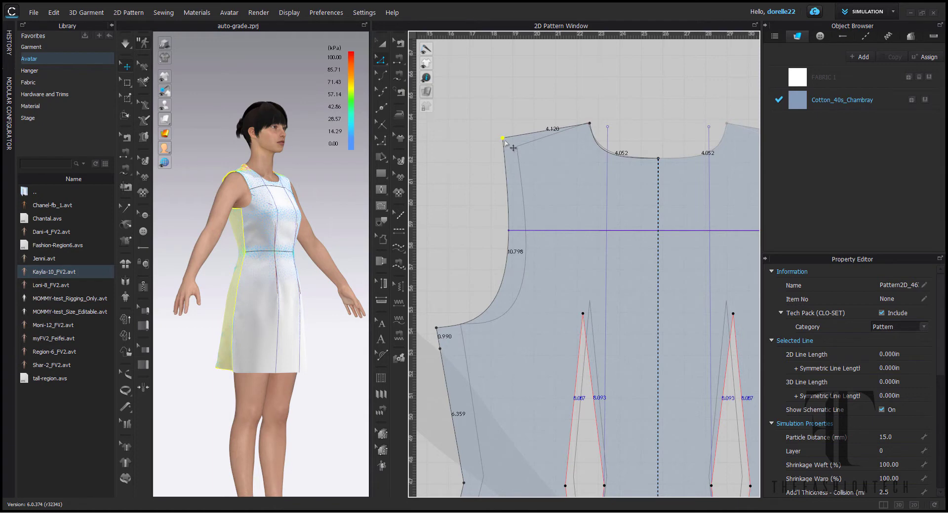
left_click_drag(505, 141, 517, 150)
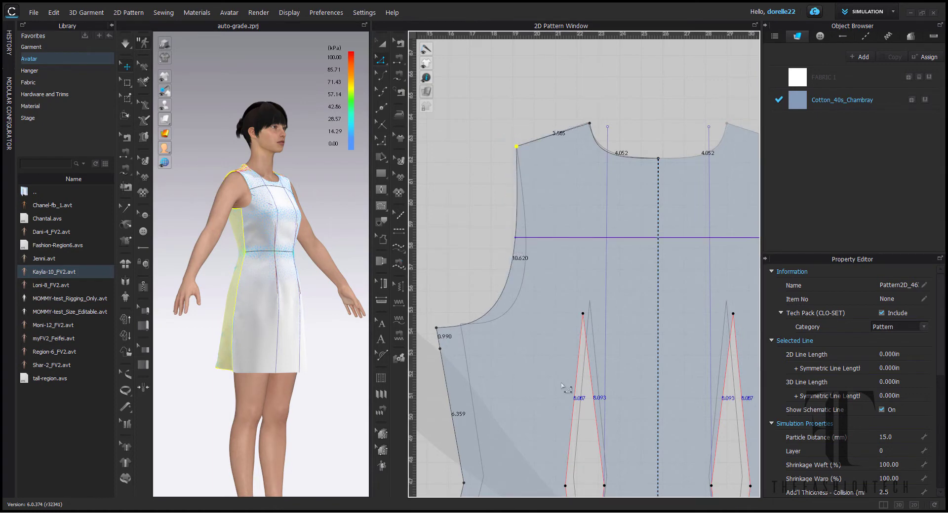
Lower the front pattern's underarm point until the short side-seam segment beneath it is about 0.341 in long.
scroll(523, 279, "down", 3)
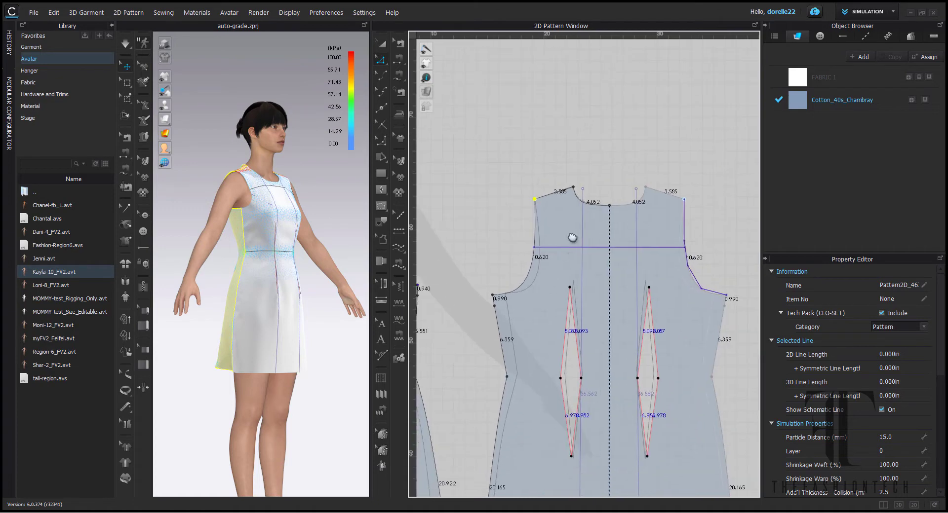
scroll(634, 116, "up", 2)
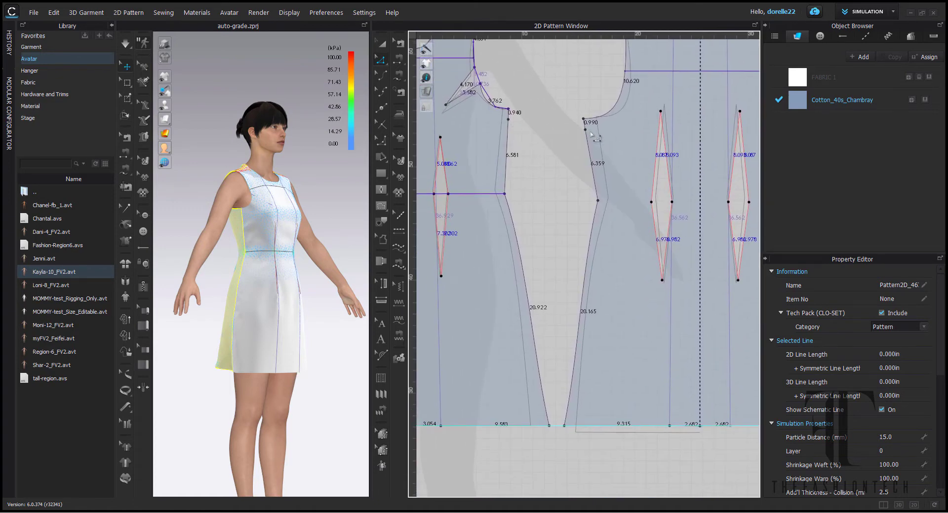
left_click(504, 174)
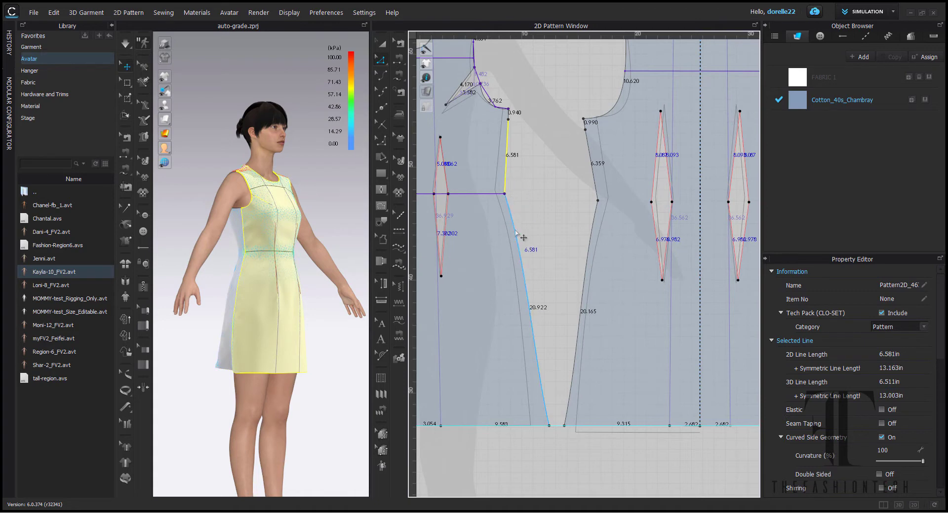
left_click(530, 198)
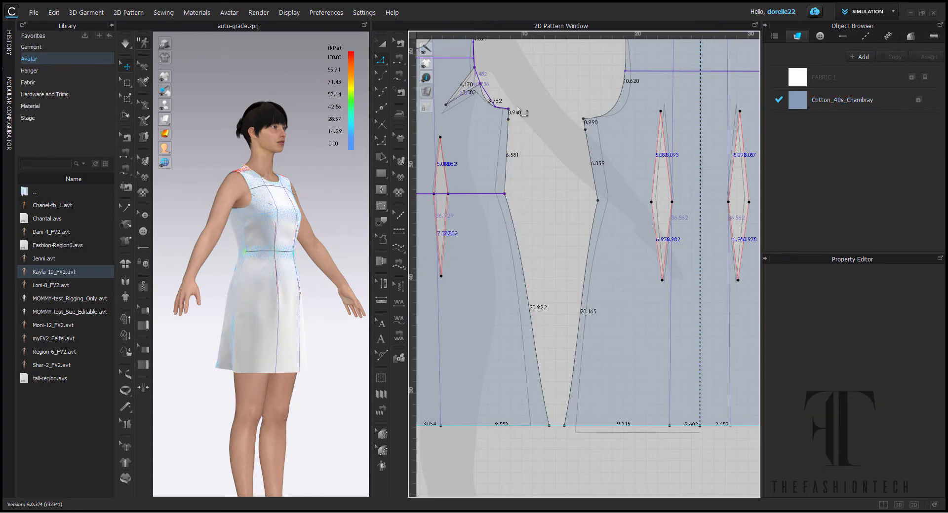
scroll(518, 110, "up", 1)
left_click_drag(515, 116, 515, 126)
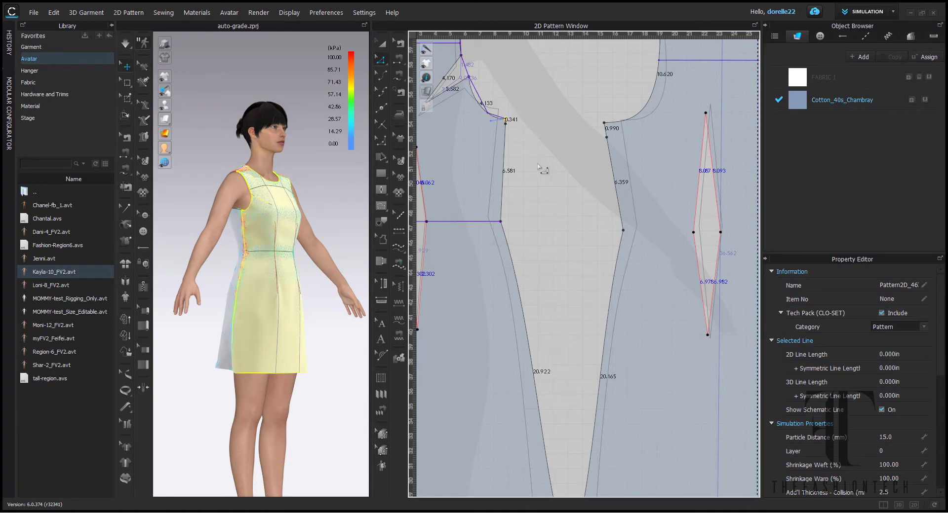
Simulate the dress with the corrected shoulders and underarm and show the avatar from the side.
key("space")
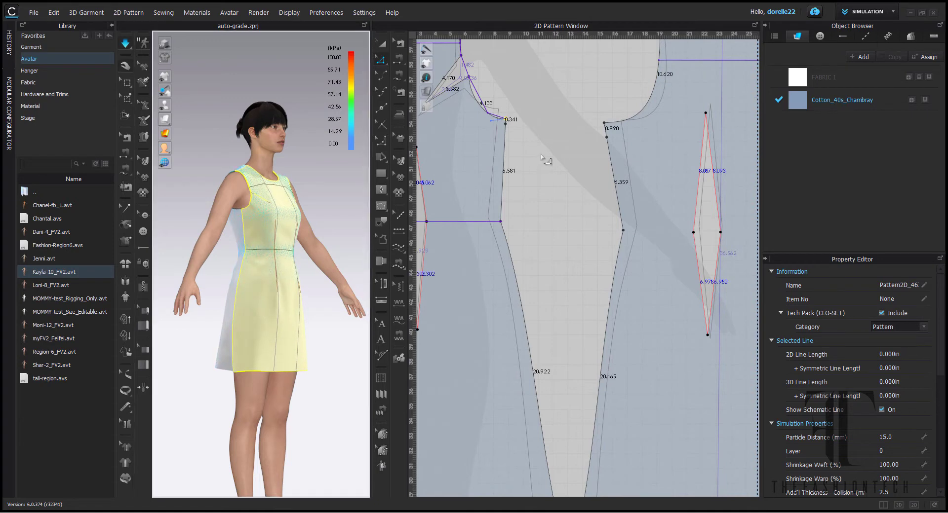
left_click(323, 351)
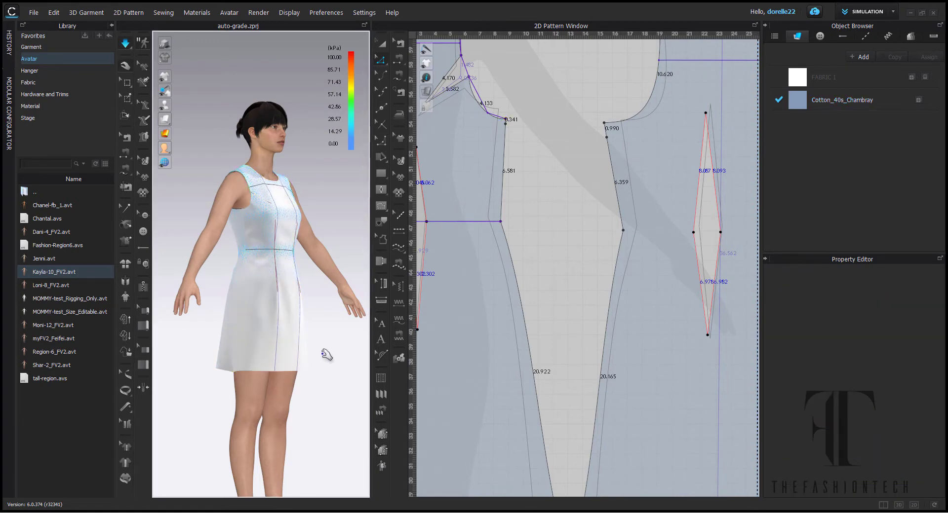
key("4")
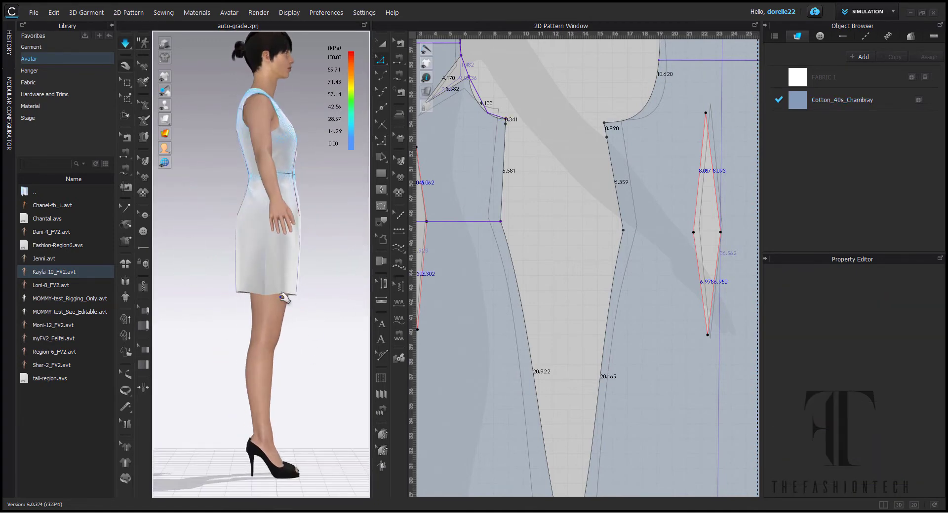
Bow the back pattern's long lower side seam slightly outward above the hem, making it about 20.173 in long.
right_click_drag(552, 264, 596, 153)
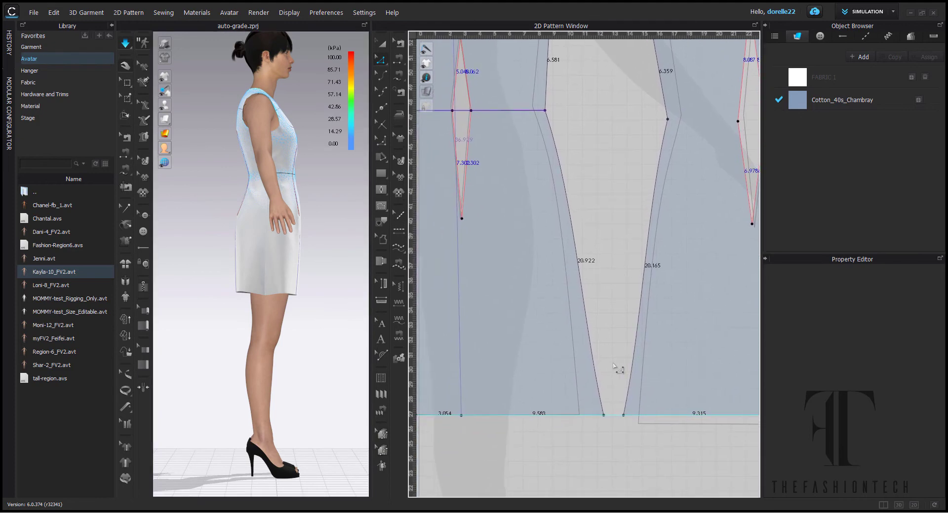
scroll(550, 394, "down", 2)
scroll(588, 407, "down", 1)
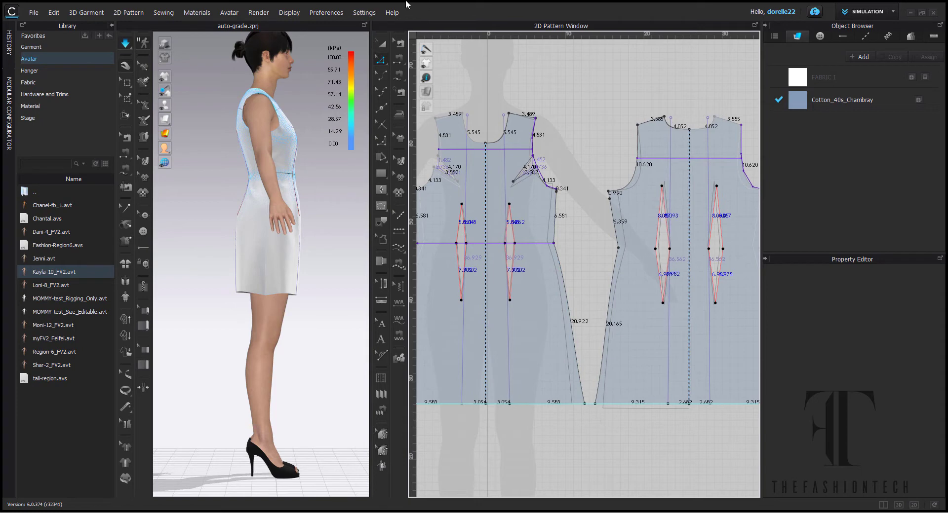
left_click(382, 61)
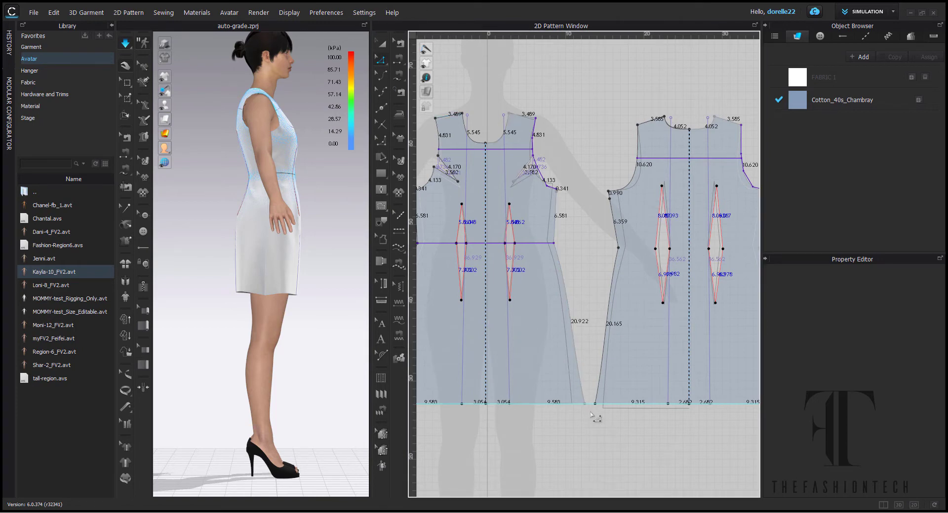
scroll(587, 410, "up", 3)
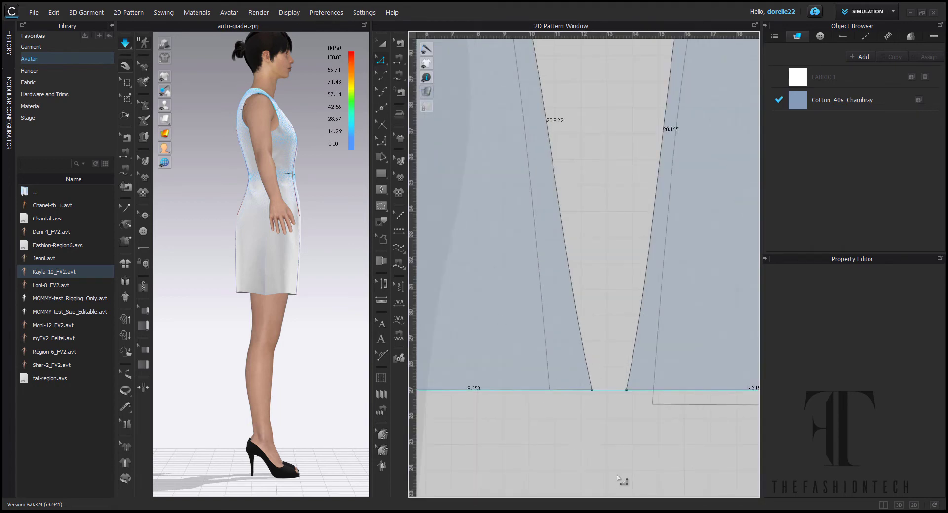
left_click(642, 321)
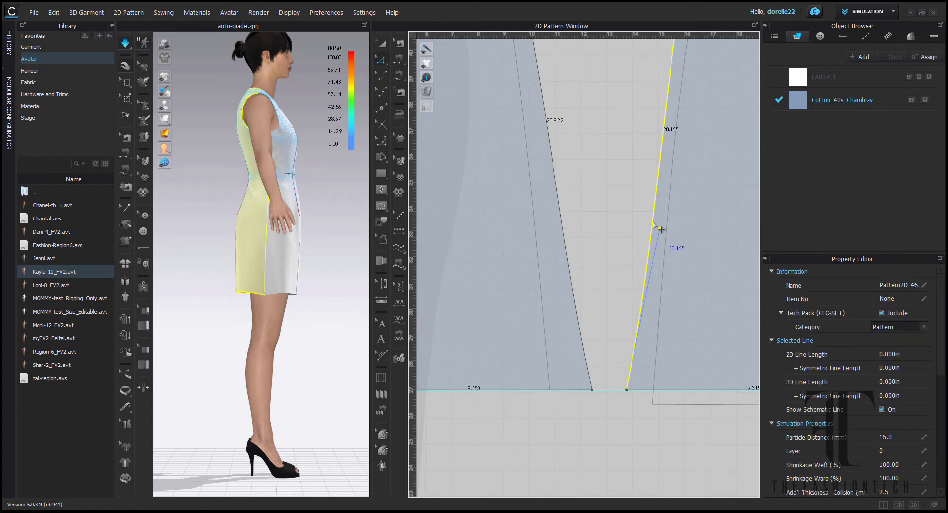
left_click_drag(654, 224, 642, 214)
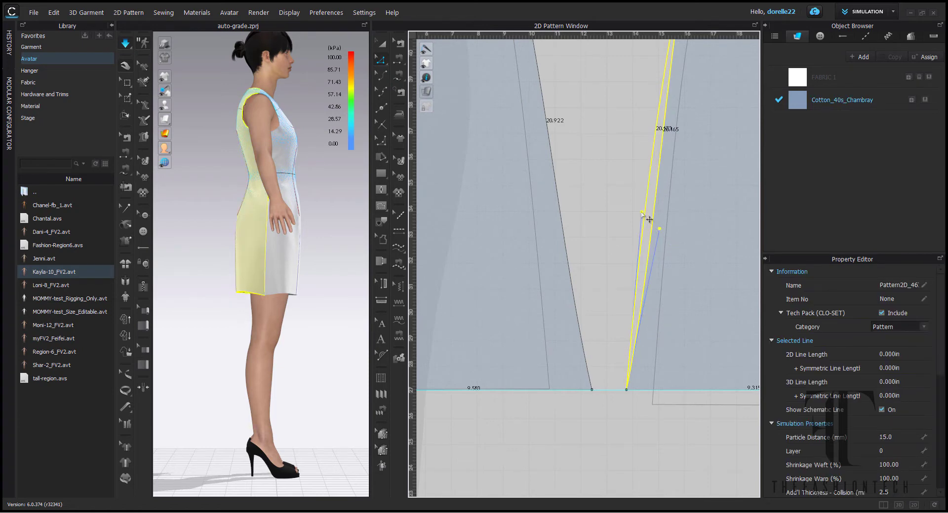
Bow the front pattern's lower side seam outward to about 20.937 in long, and simulate the dress viewed from the front.
left_click(583, 345)
left_click_drag(583, 345, 573, 222)
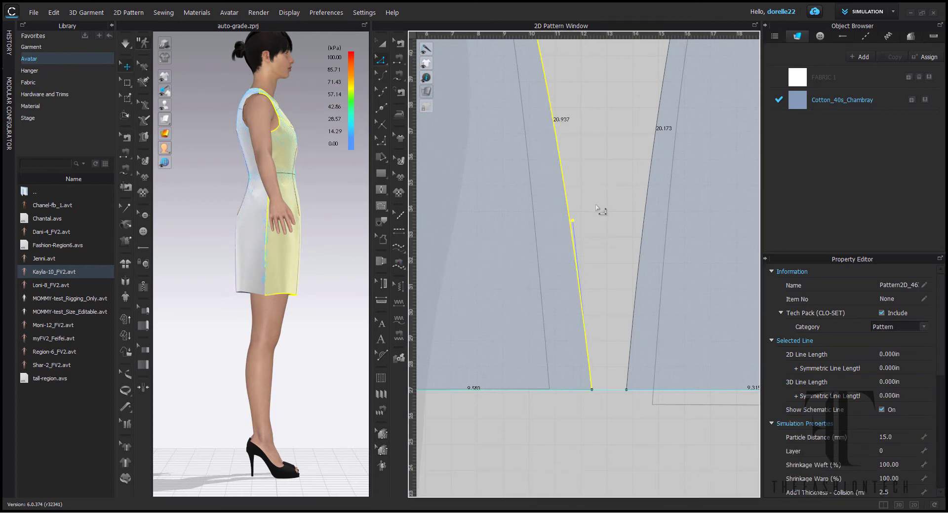
scroll(566, 418, "down", 4)
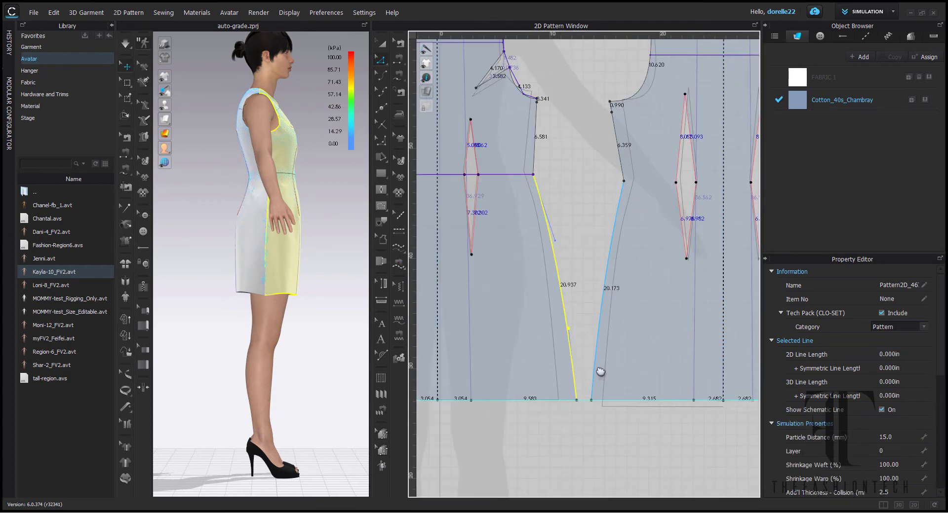
left_click(608, 435)
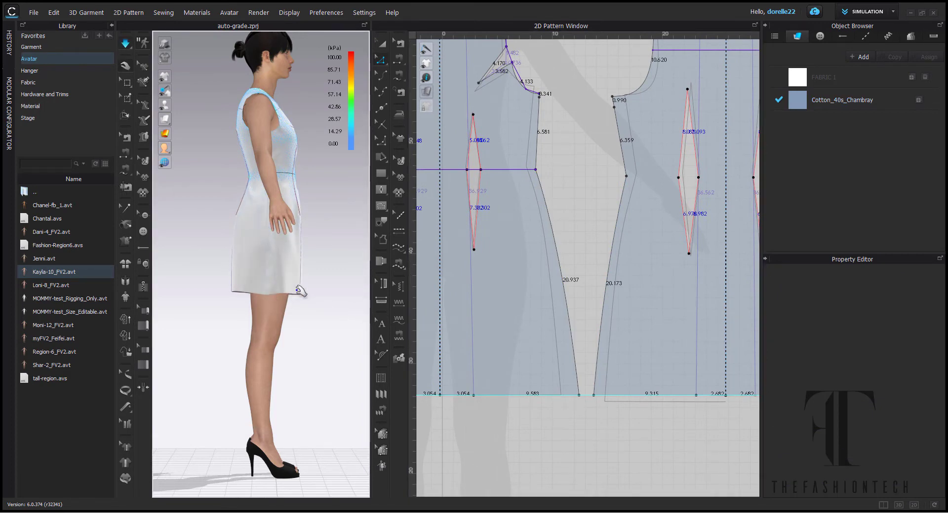
right_click_drag(306, 295, 205, 302)
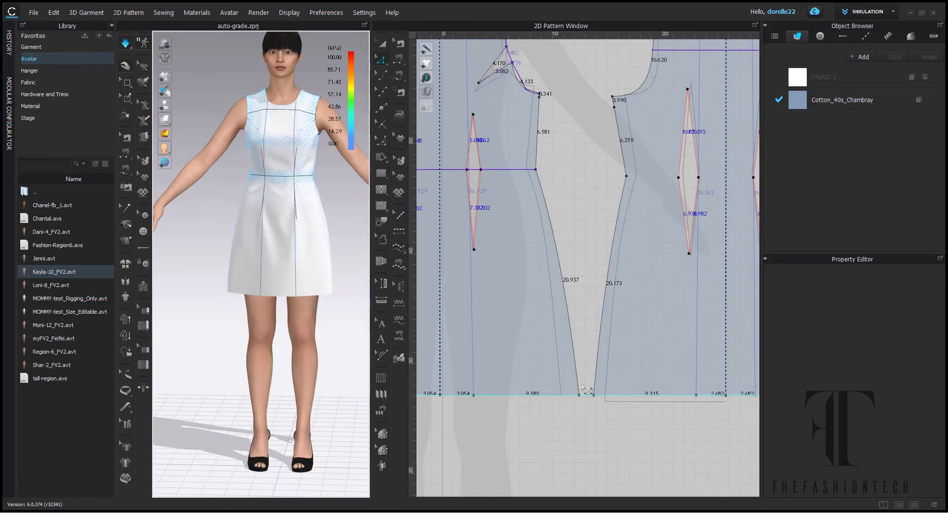
right_click_drag(583, 385, 600, 329)
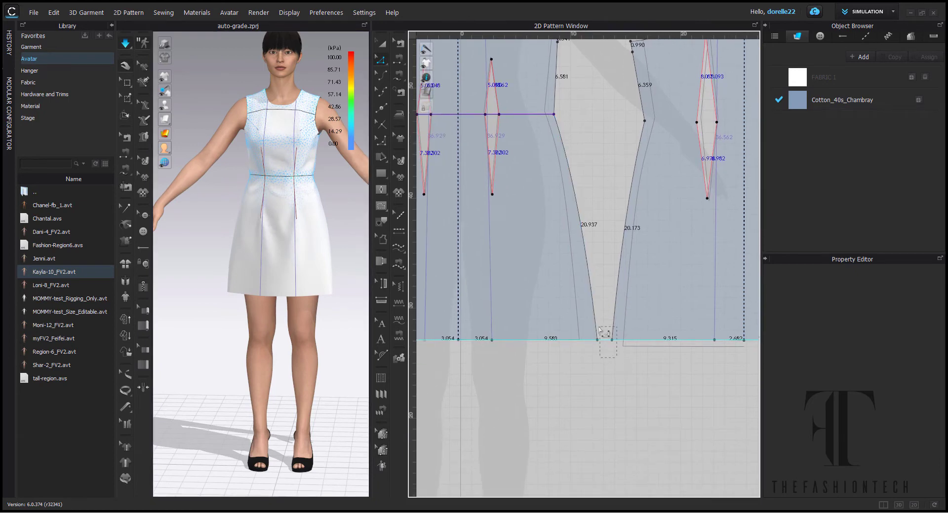
left_click_drag(604, 340, 616, 356)
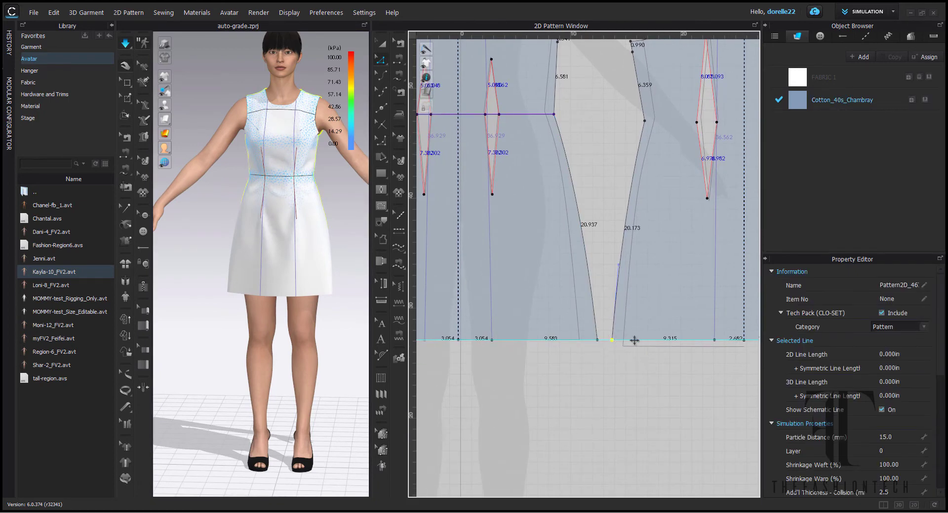
left_click(632, 384)
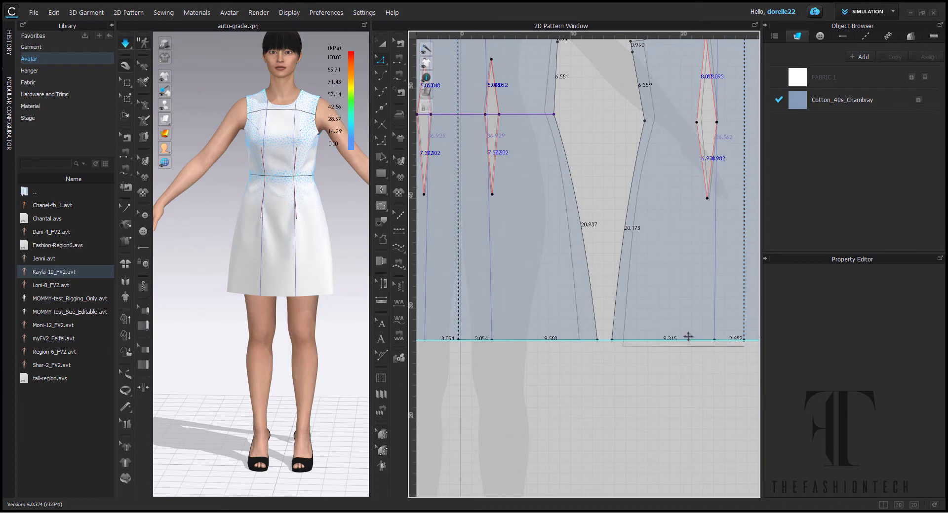
Move the horizontal guideline below the hems and lower the whole back hem by about 0.614 in.
left_click(381, 60)
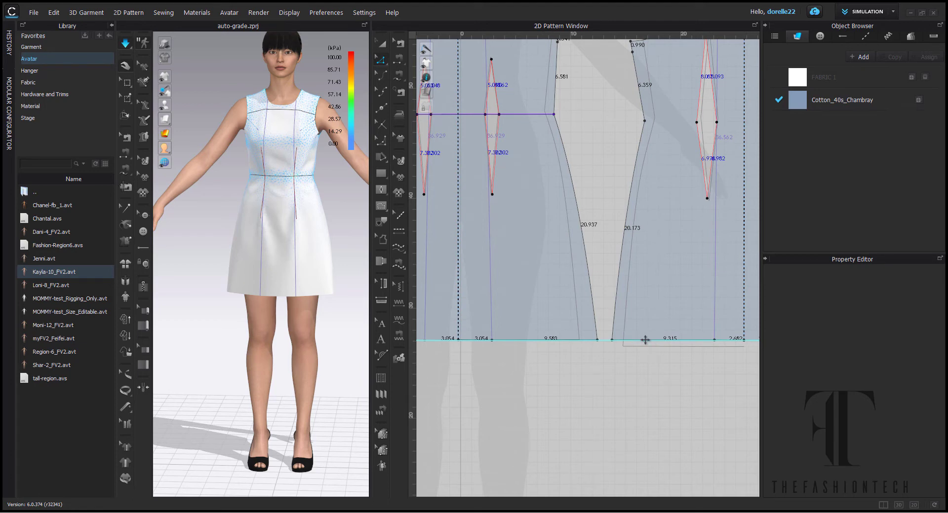
left_click_drag(645, 340, 647, 366)
left_click(646, 340)
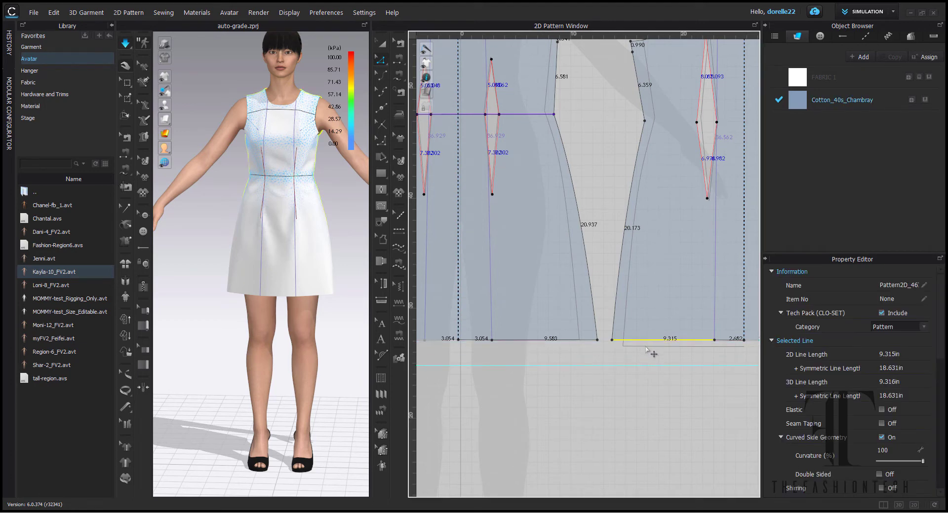
key("space")
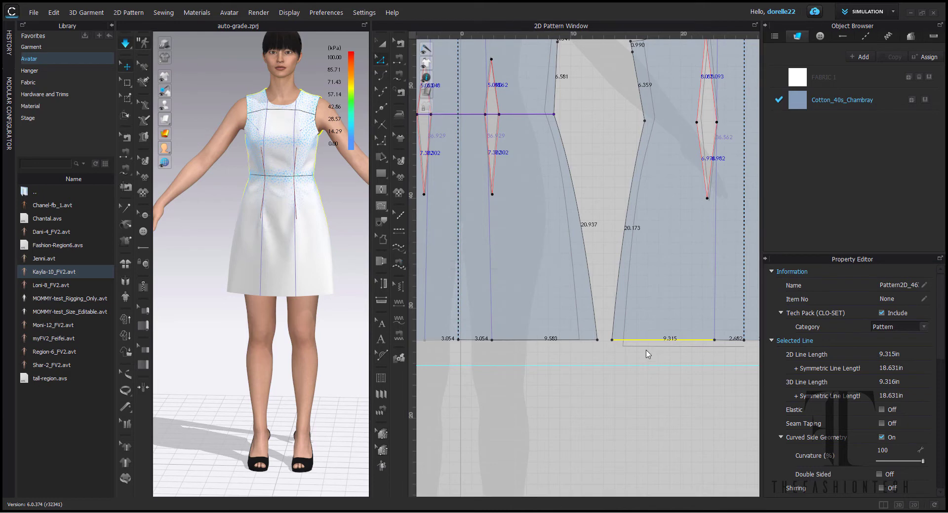
scroll(651, 354, "down", 3)
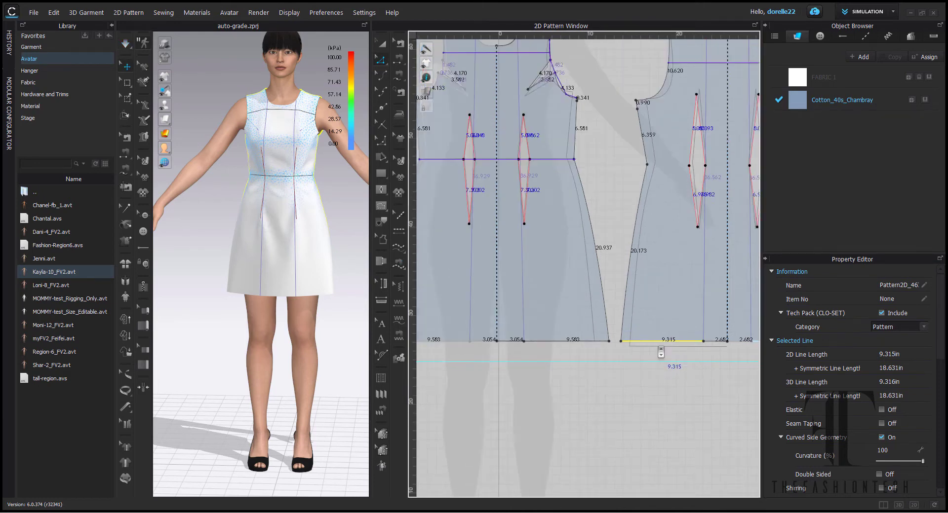
left_click_drag(590, 340, 663, 339)
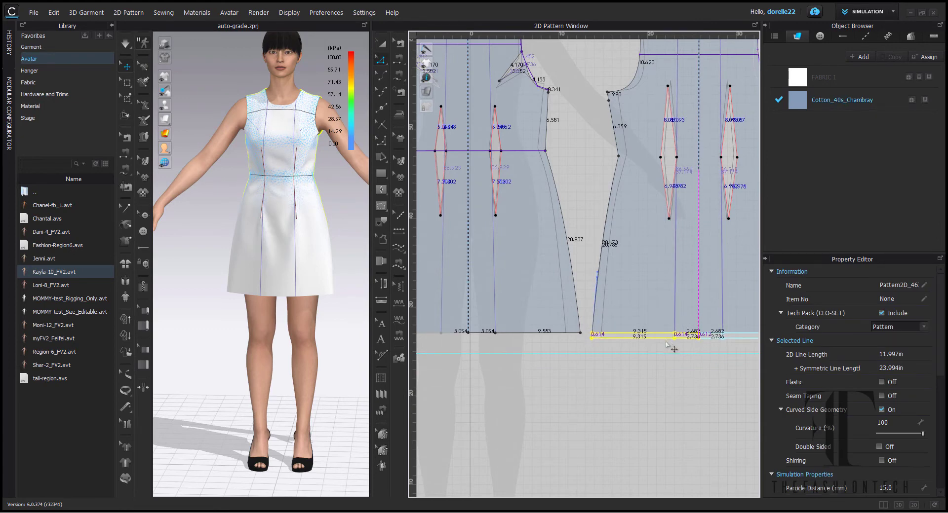
left_click(681, 395)
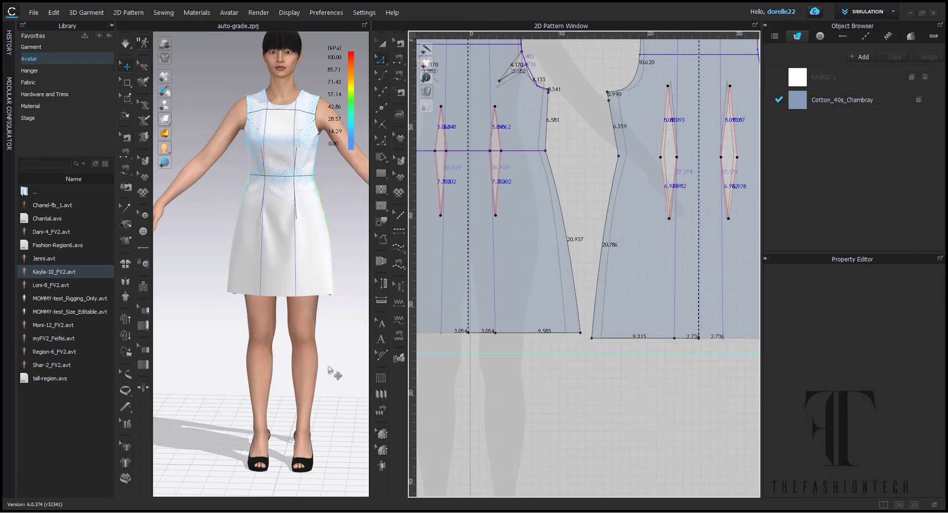
Simulate the dress with the lowered back hem, tug the fabric at the hem and back, and inspect the drape from all sides.
right_click_drag(328, 370, 430, 375)
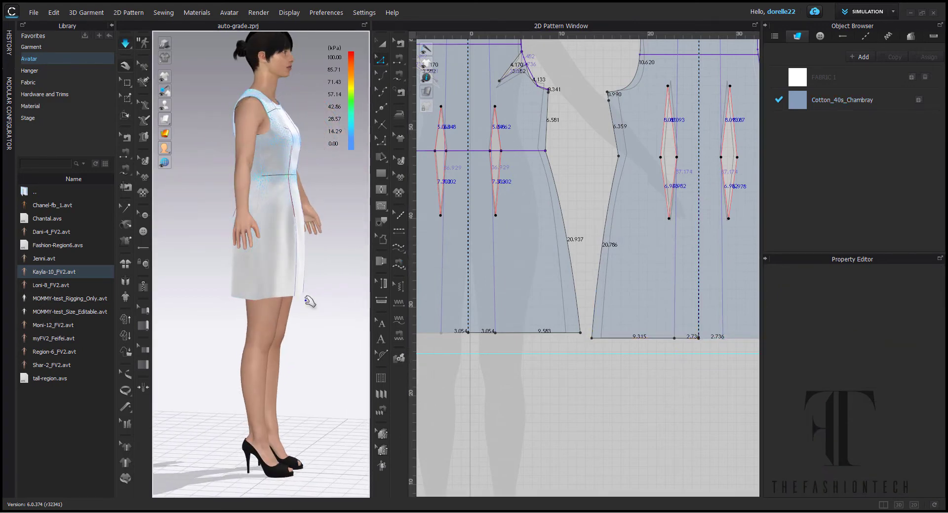
left_click(275, 291)
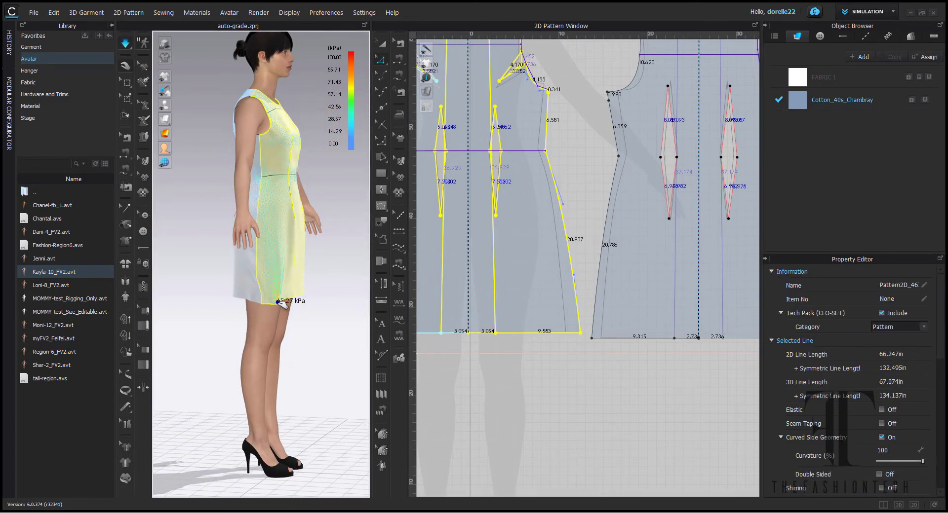
left_click(319, 314)
right_click_drag(318, 313, 126, 312)
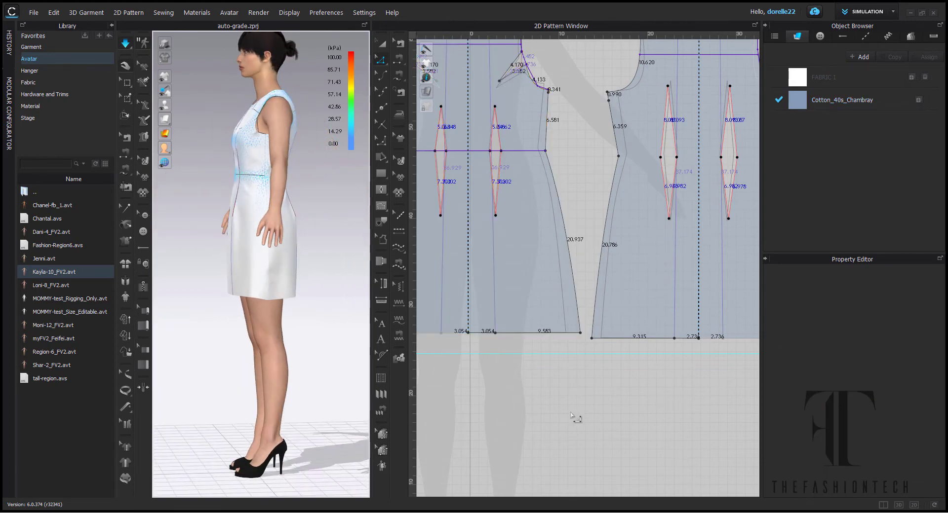
right_click_drag(576, 421, 680, 392)
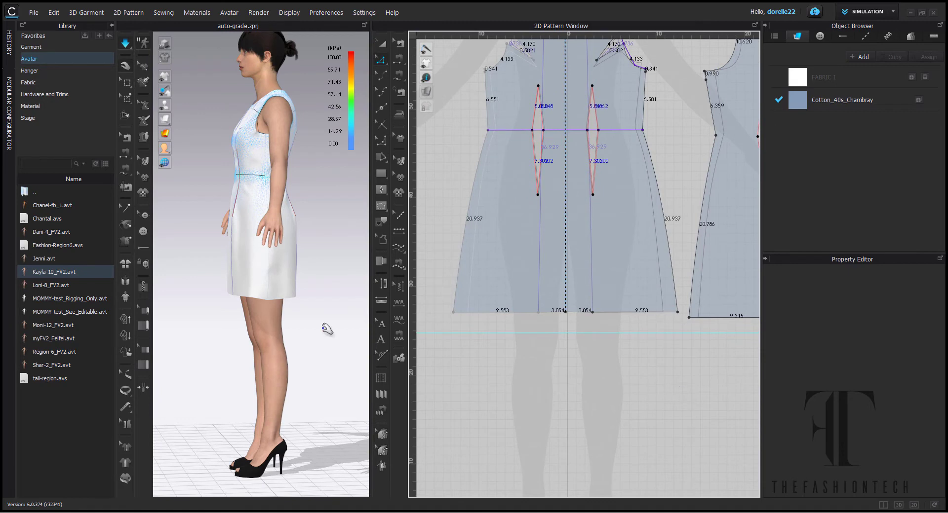
right_click_drag(278, 325, 141, 328)
left_click(280, 228)
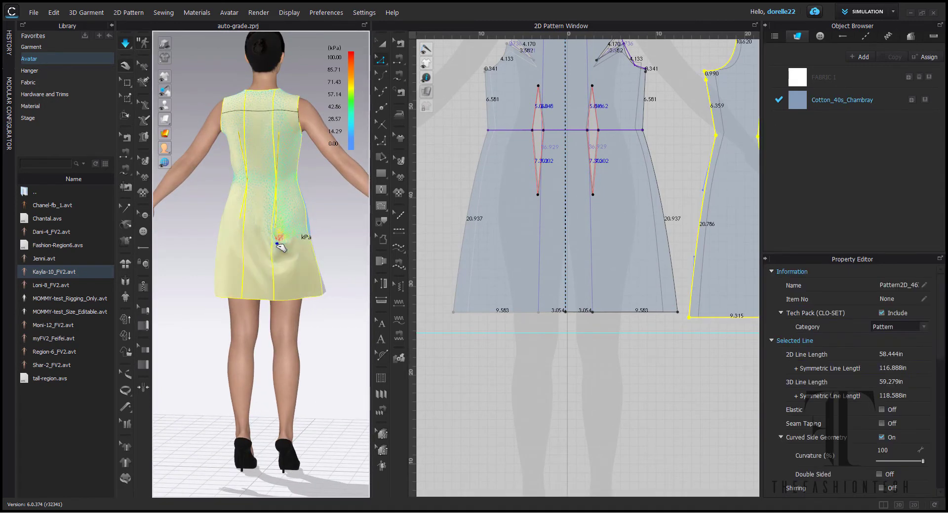
left_click(330, 231)
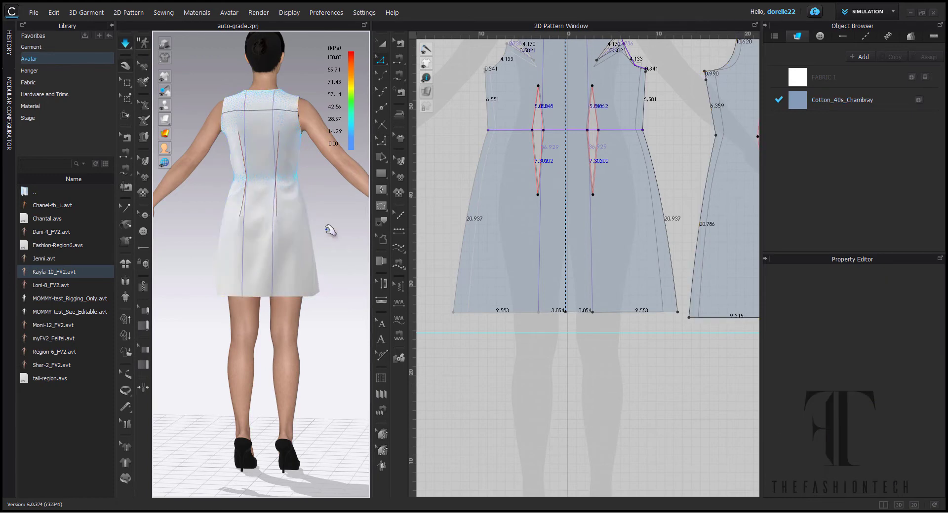
right_click_drag(299, 252, 111, 250)
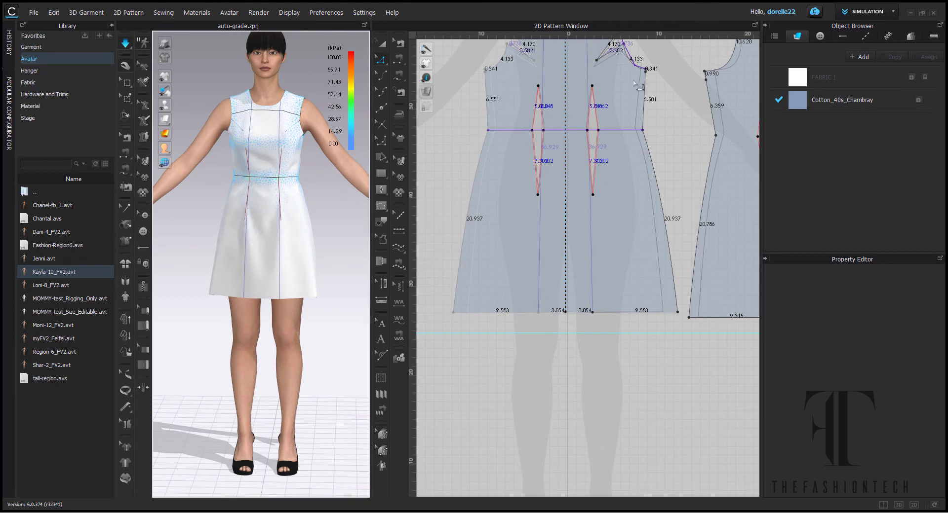
Delete the cross front measurement from the front pattern with the points-of-measure editing tool.
right_click_drag(625, 97, 614, 249)
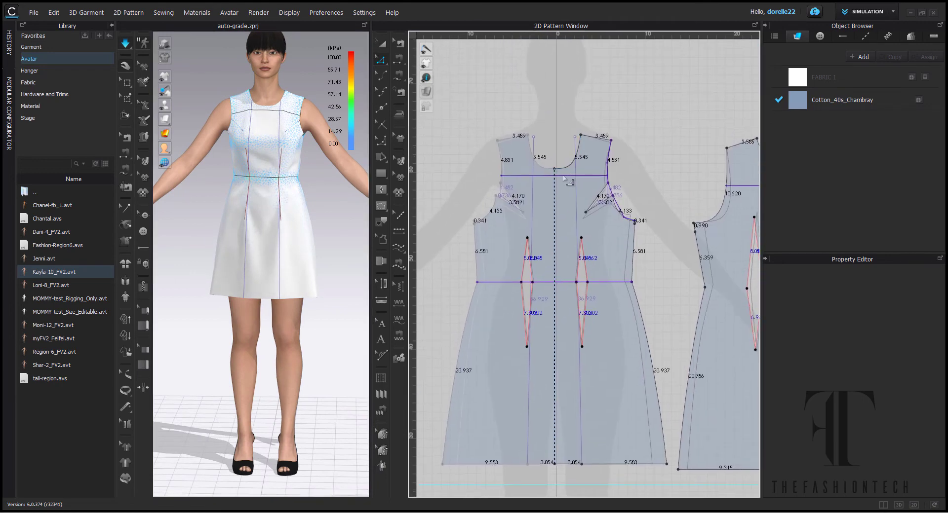
left_click(381, 286)
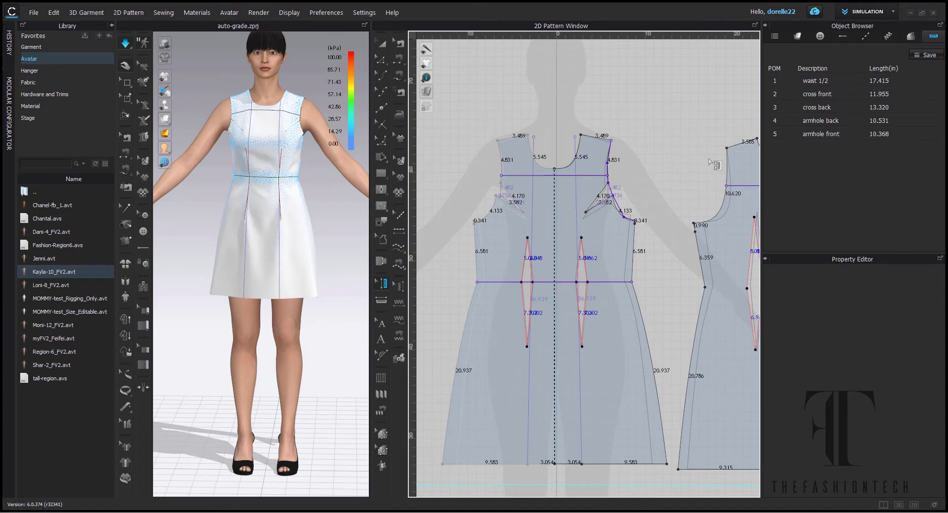
left_click(587, 179)
key("Delete")
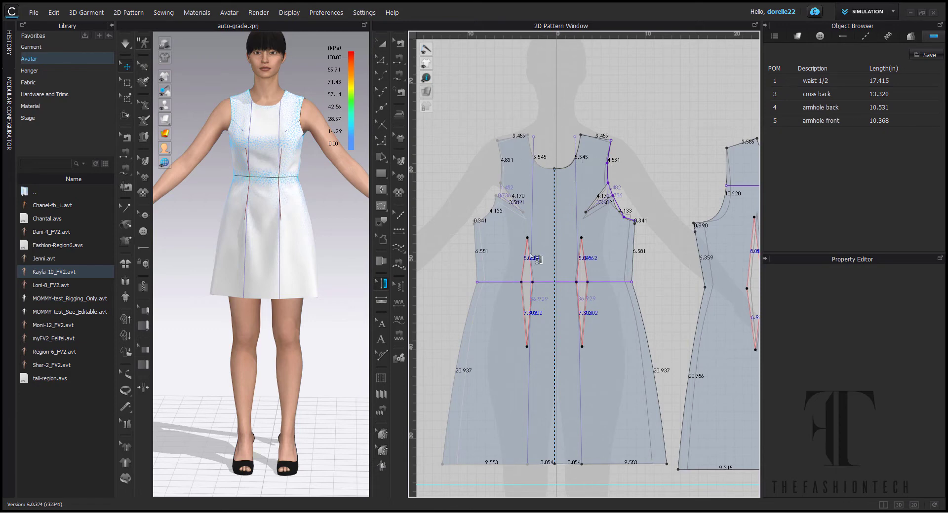
Delete the armhole back and cross back measurements from the back pattern.
scroll(632, 311, "down", 2)
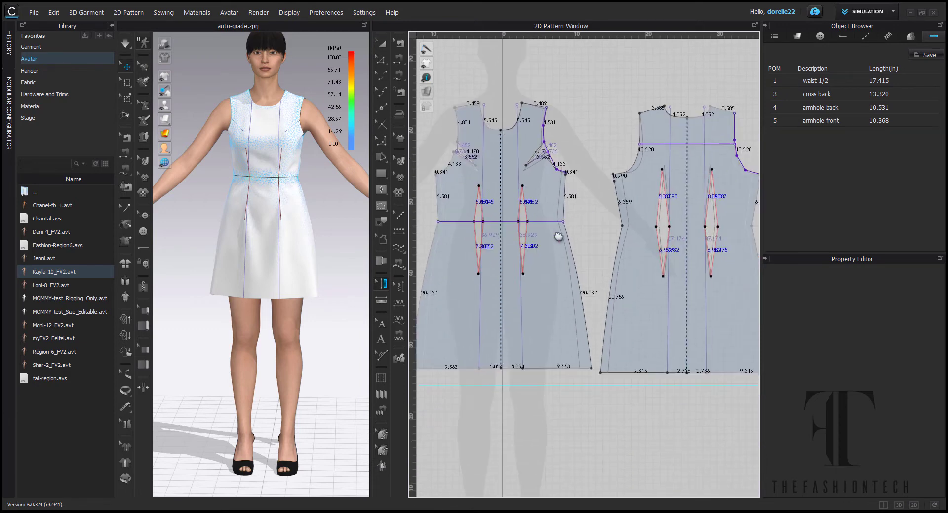
right_click_drag(632, 311, 607, 274)
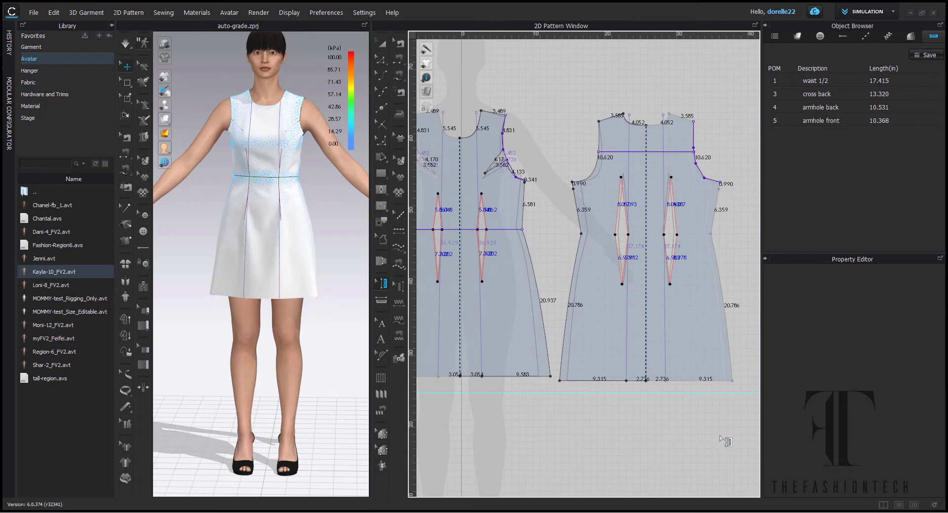
left_click(708, 179)
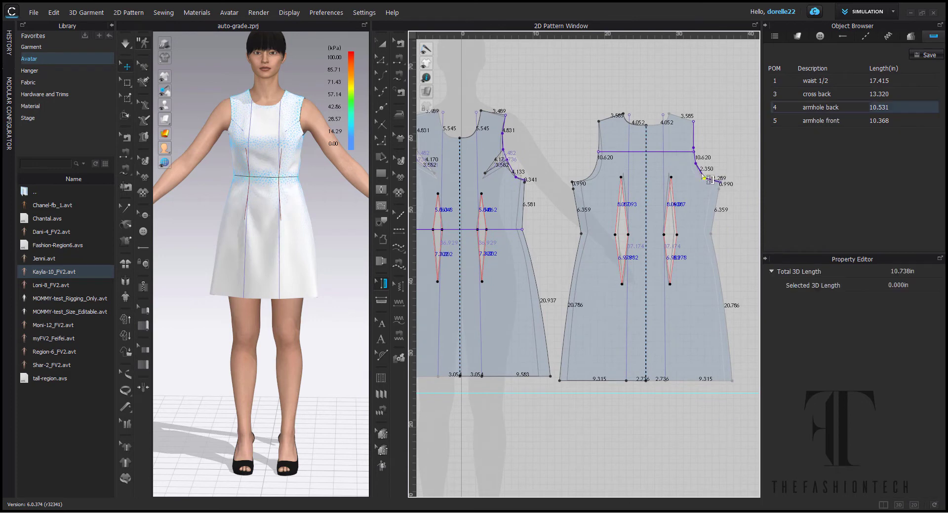
left_click(697, 162)
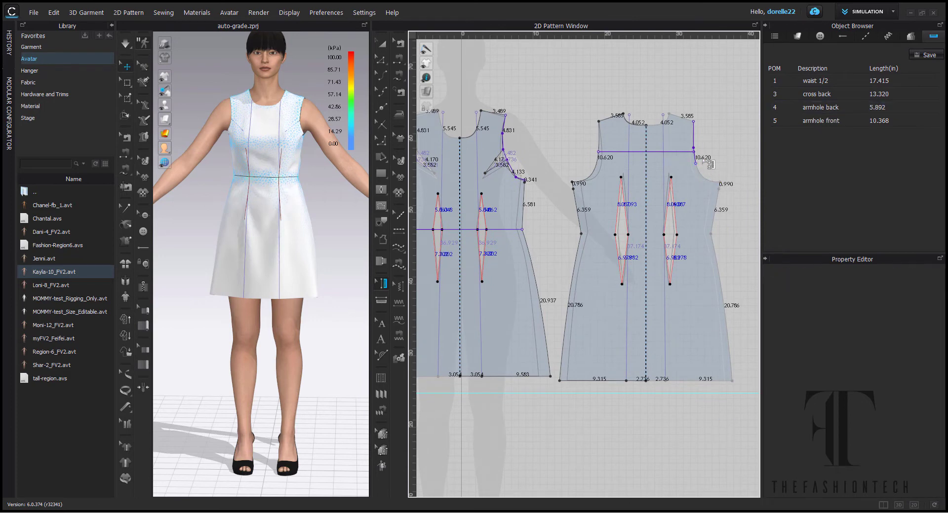
left_click(695, 154)
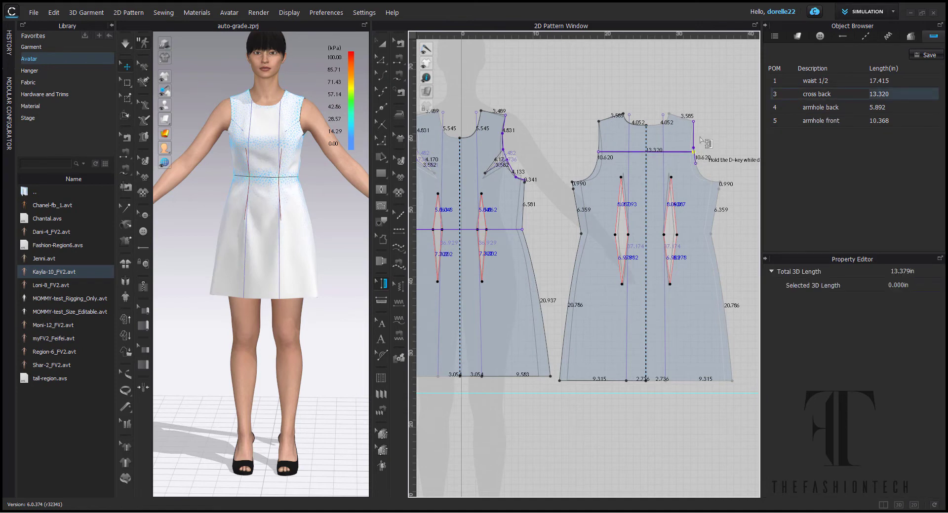
left_click(691, 158)
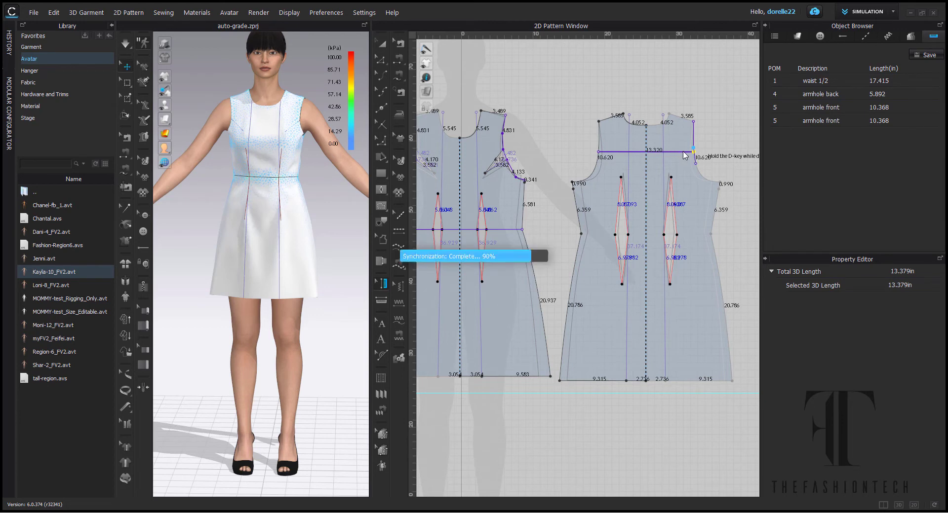
left_click(684, 155)
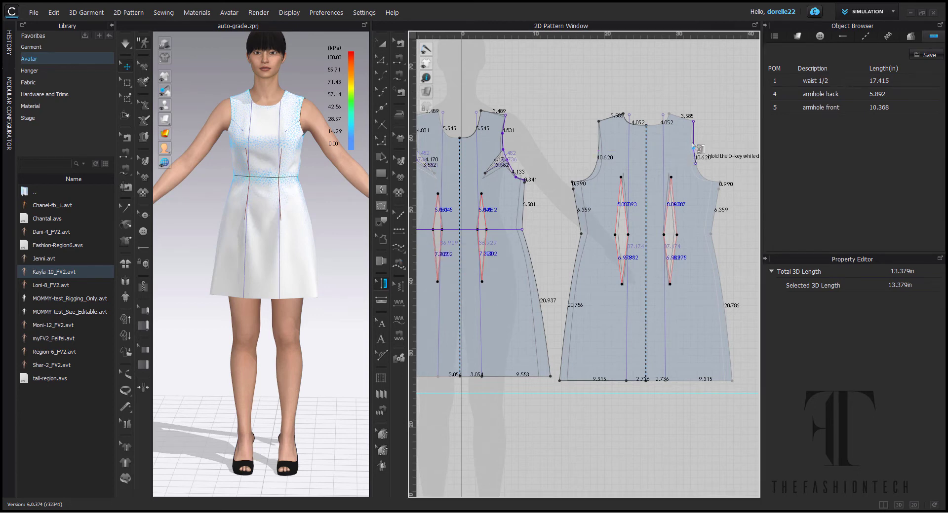
left_click(694, 142)
left_click(698, 158)
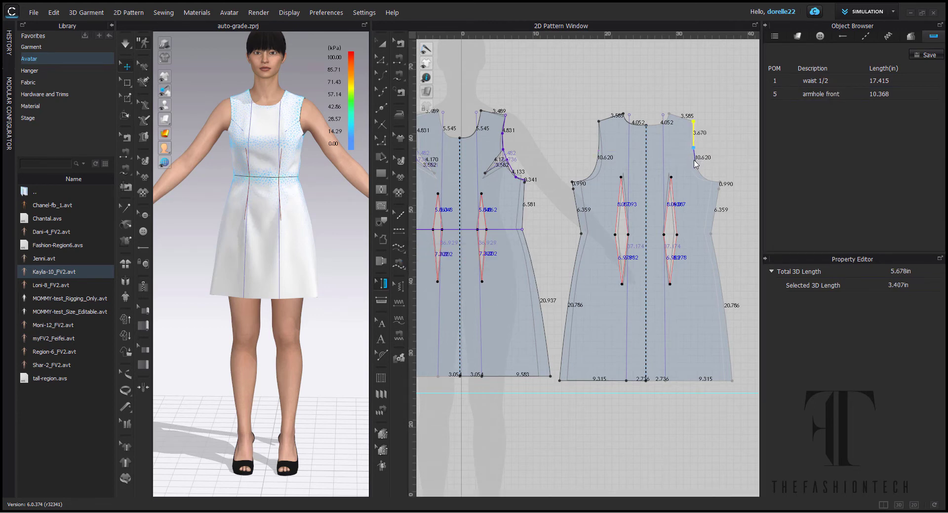
left_click(664, 161)
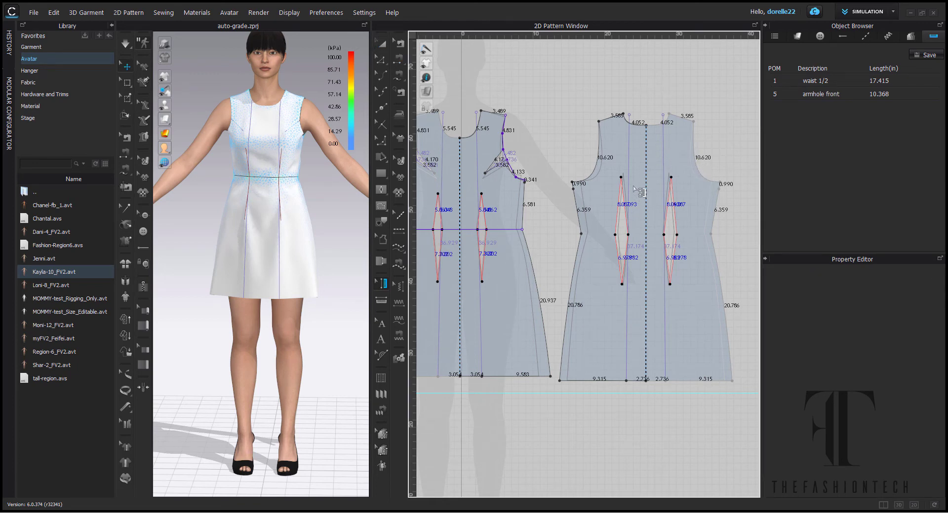
Delete all baselines from the front and back patterns.
left_click(381, 60)
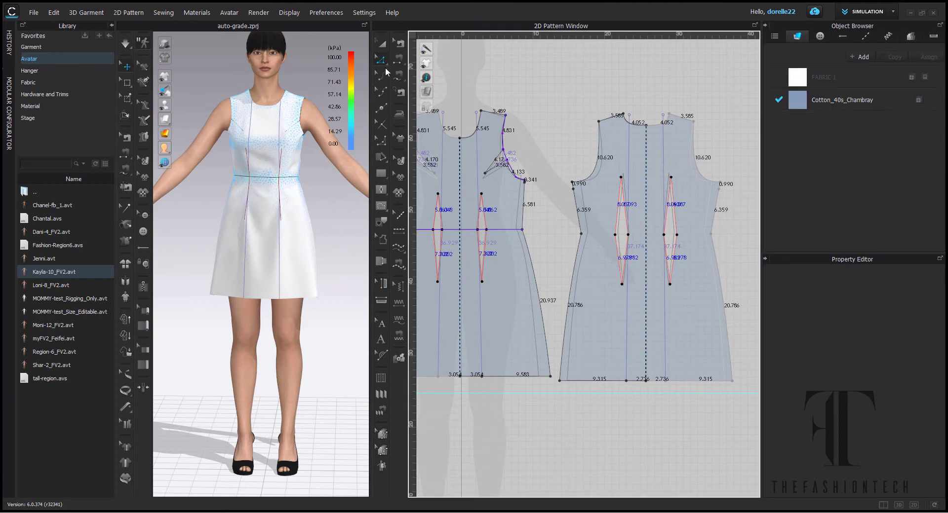
left_click(666, 168)
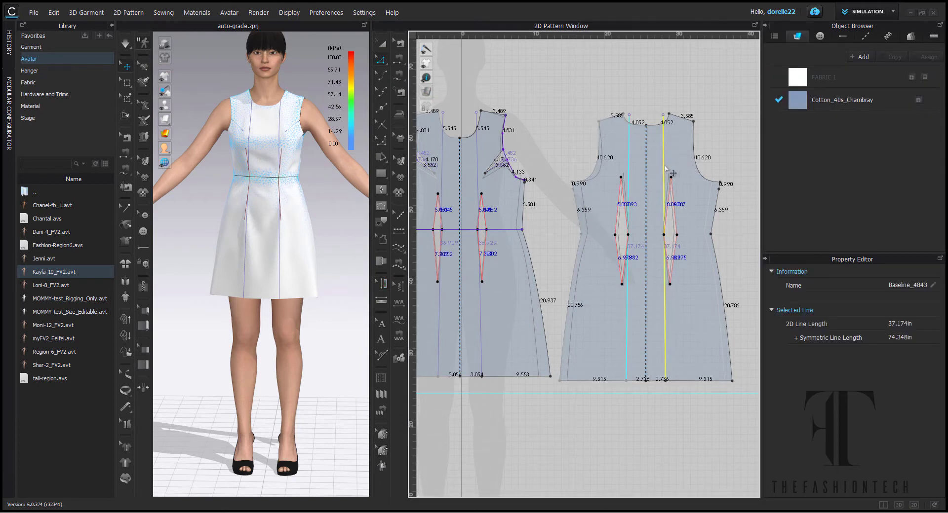
right_click(665, 169)
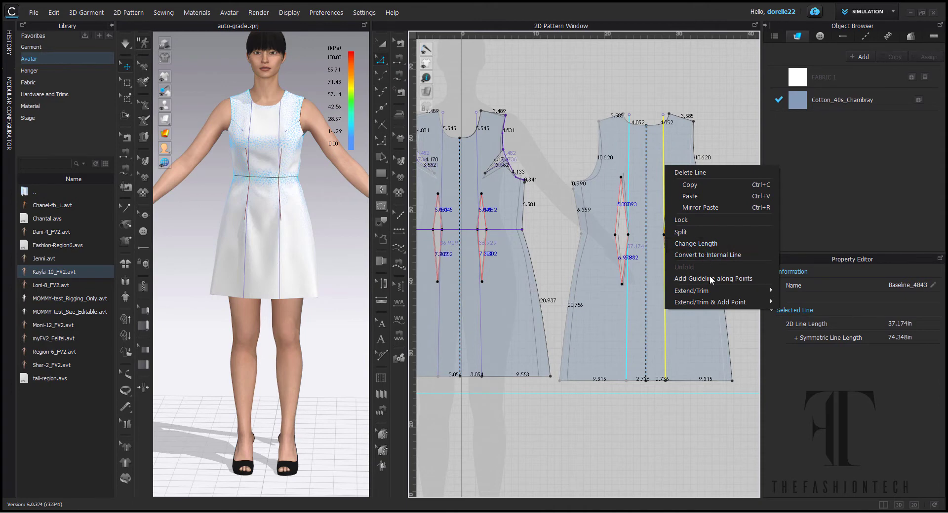
left_click(562, 93)
right_click(562, 97)
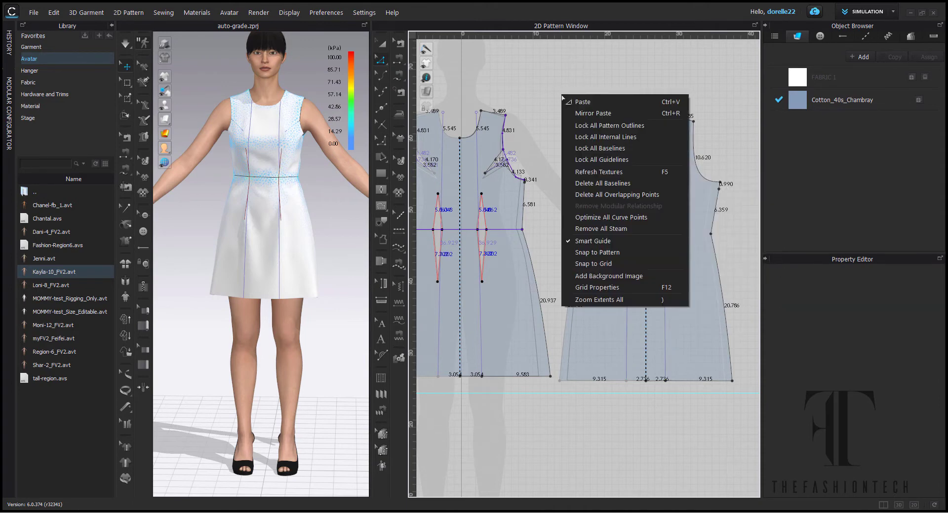
left_click(602, 184)
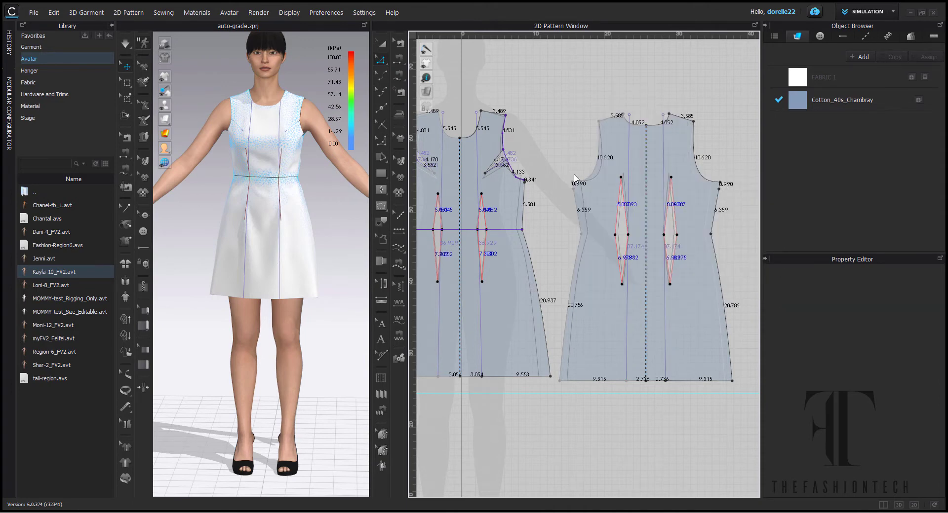
Delete every segment of the armhole front measurement from the front pattern with the points-of-measure editing tool.
right_click_drag(537, 162, 635, 167)
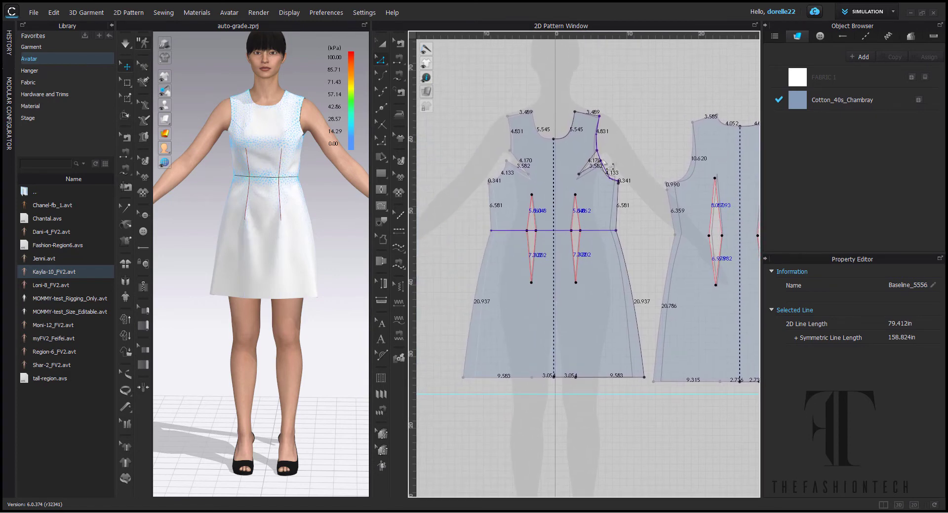
left_click(382, 282)
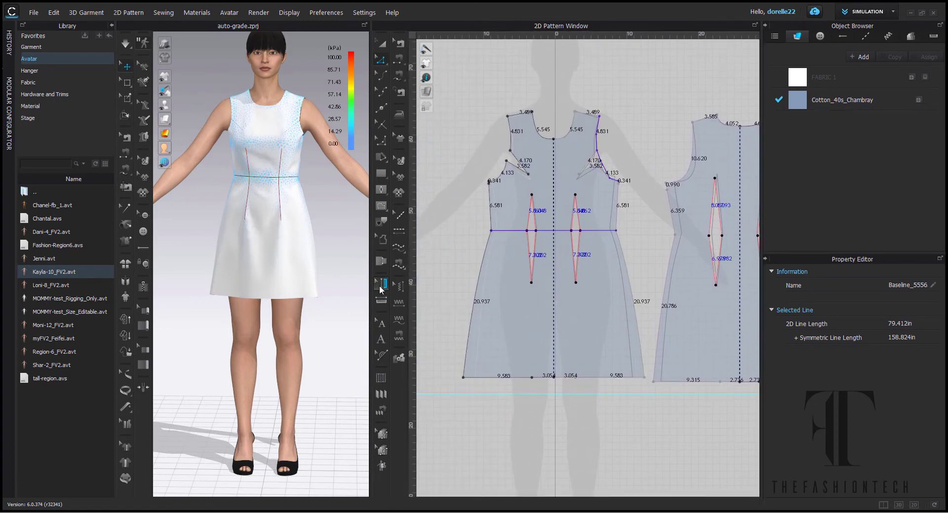
left_click(611, 173)
left_click(612, 174)
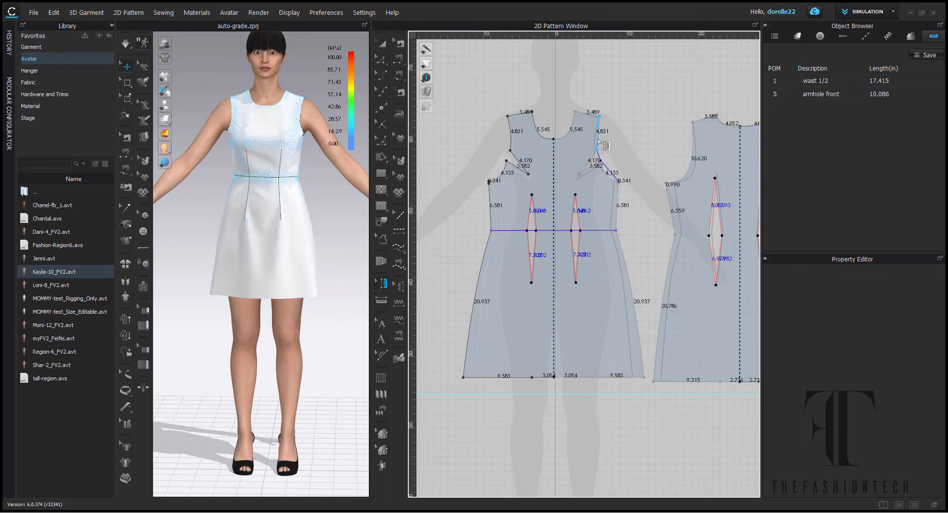
left_click(616, 176)
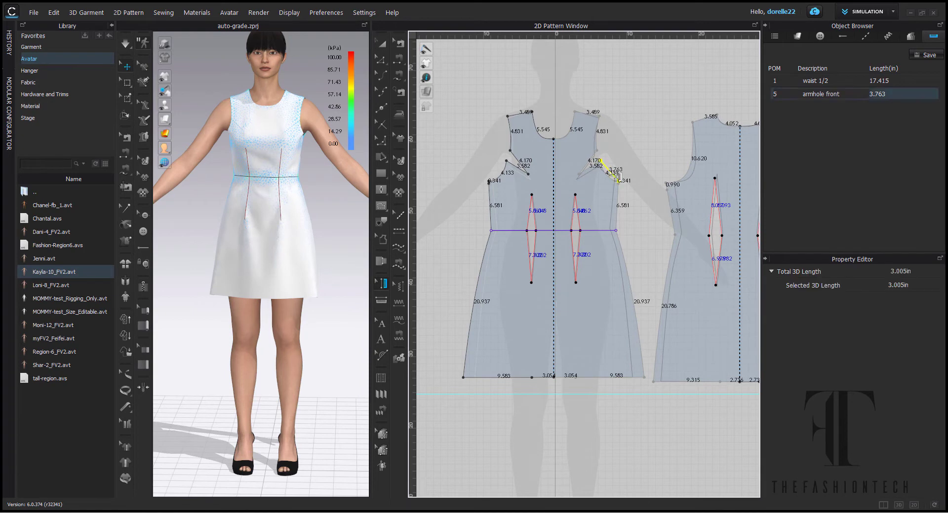
key("Delete")
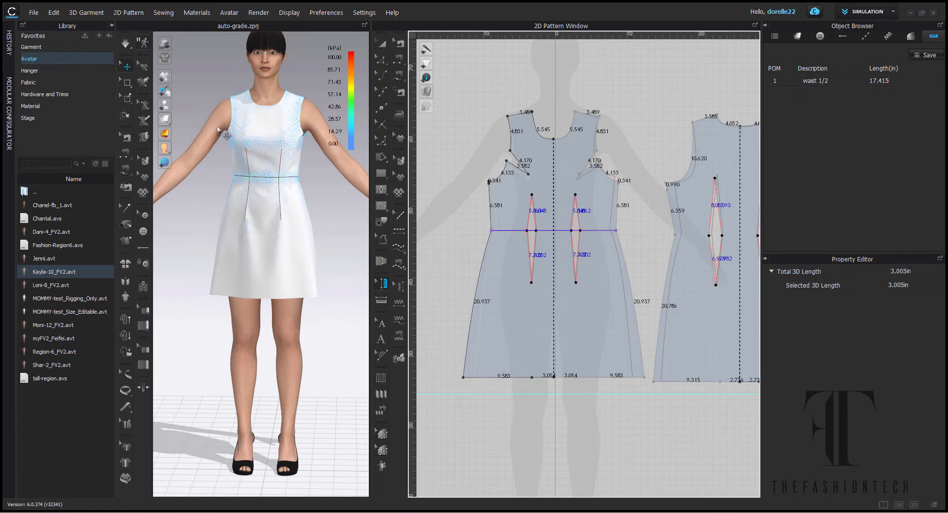
Hide the waist measurement line on the 3D garment and select the front pattern's waist 1/2 measurement.
left_click(165, 58)
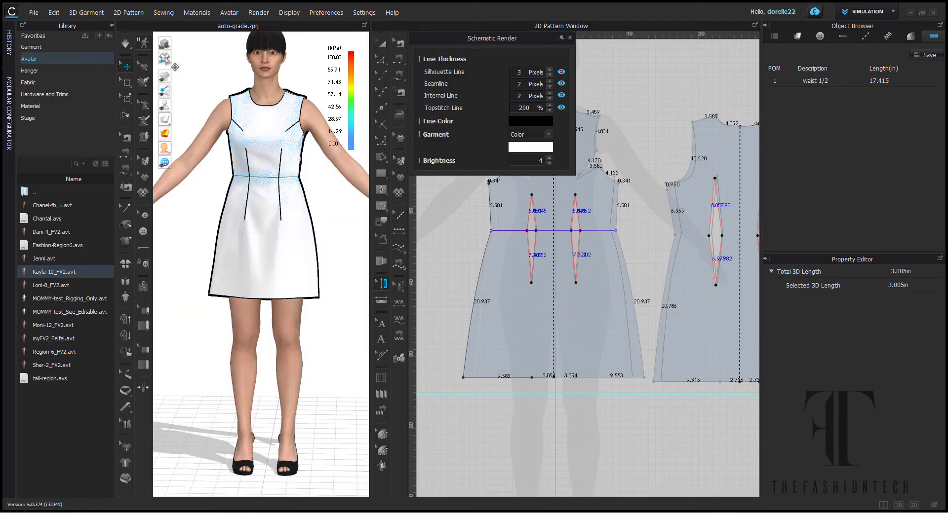
left_click(164, 58)
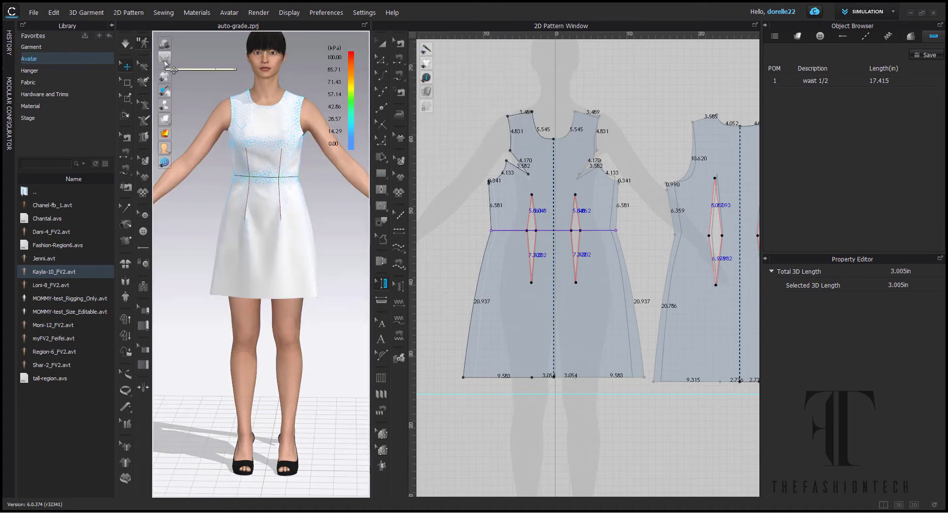
mouse_move(173, 82)
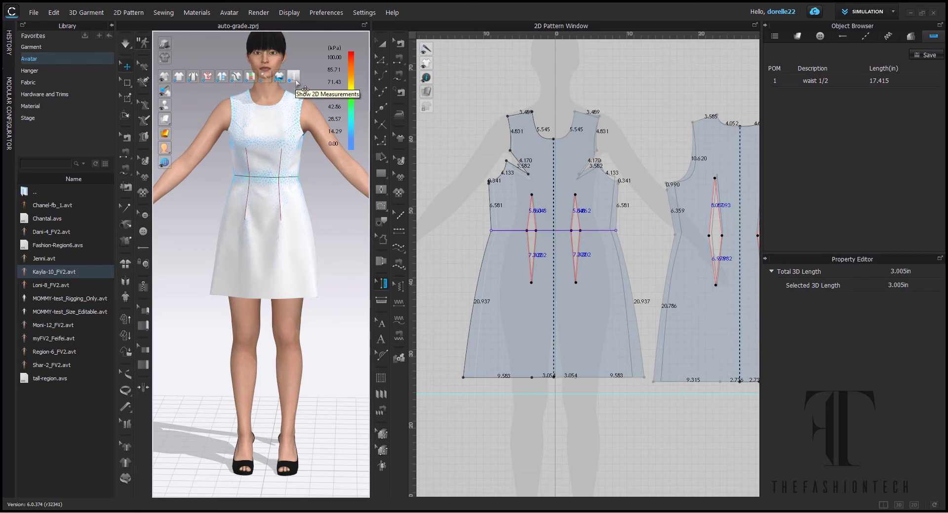
left_click(279, 78)
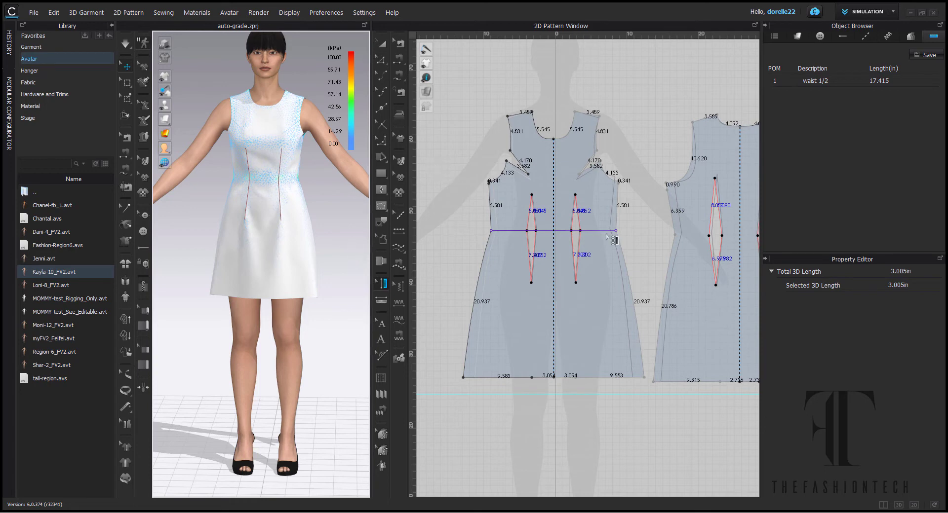
left_click(559, 232)
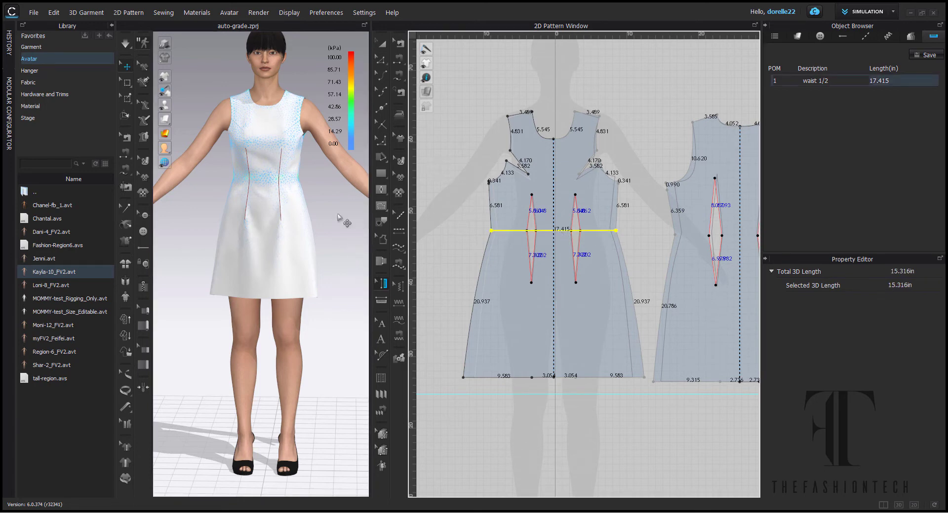
Lower the front armhole corner at the bust dart by about 0.391 in and deepen the underarm curve to about 3.853 in.
right_click_drag(324, 214, 253, 211)
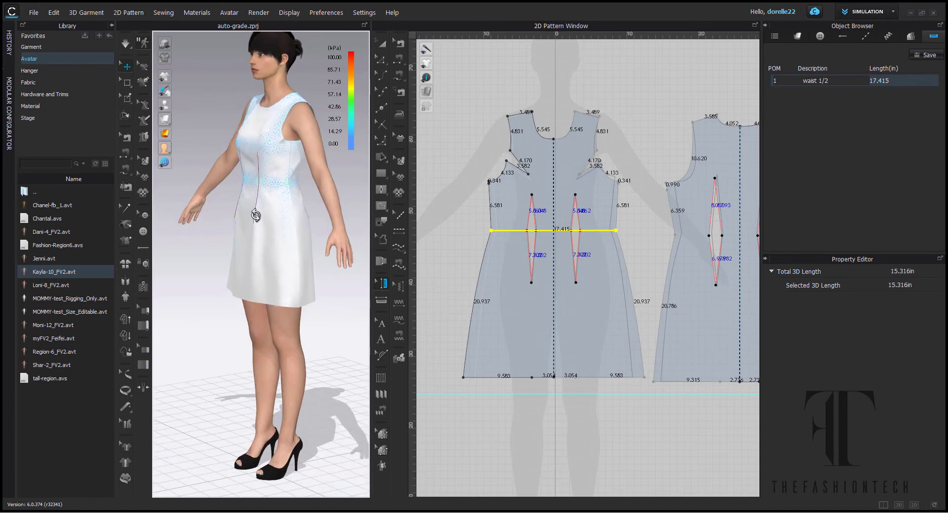
scroll(310, 188, "up", 5)
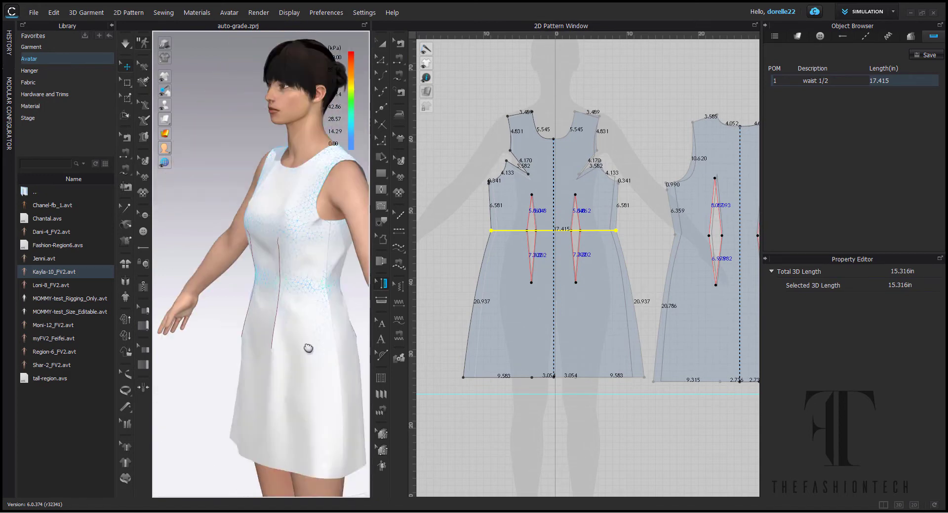
scroll(611, 181, "up", 3)
scroll(611, 181, "up", 3)
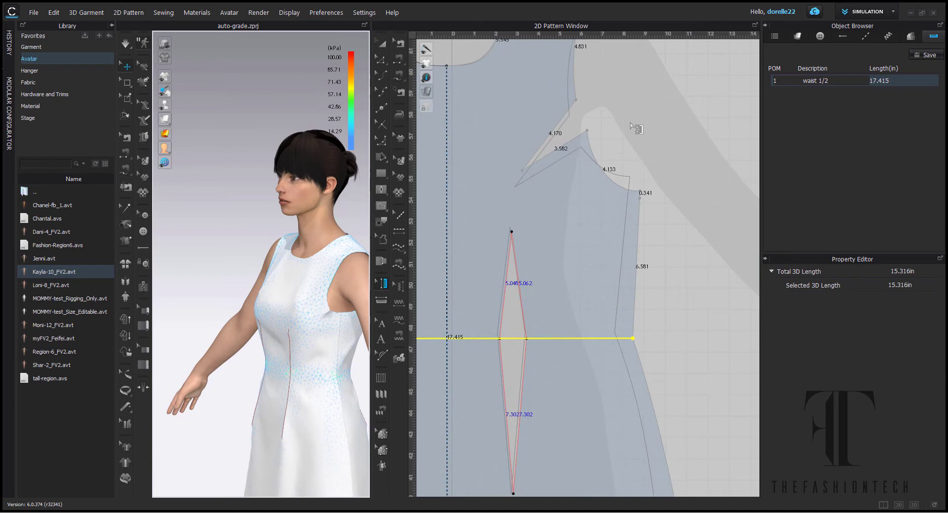
left_click(381, 64)
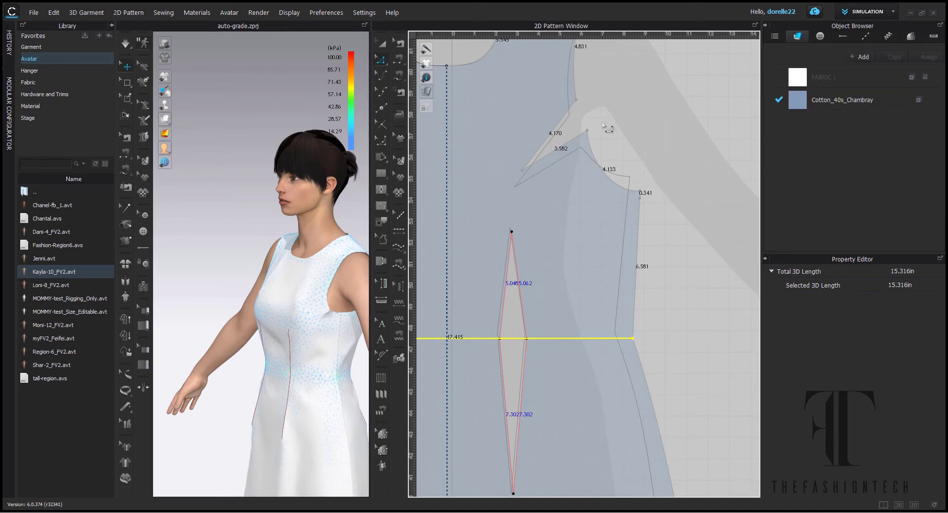
left_click_drag(588, 133, 588, 140)
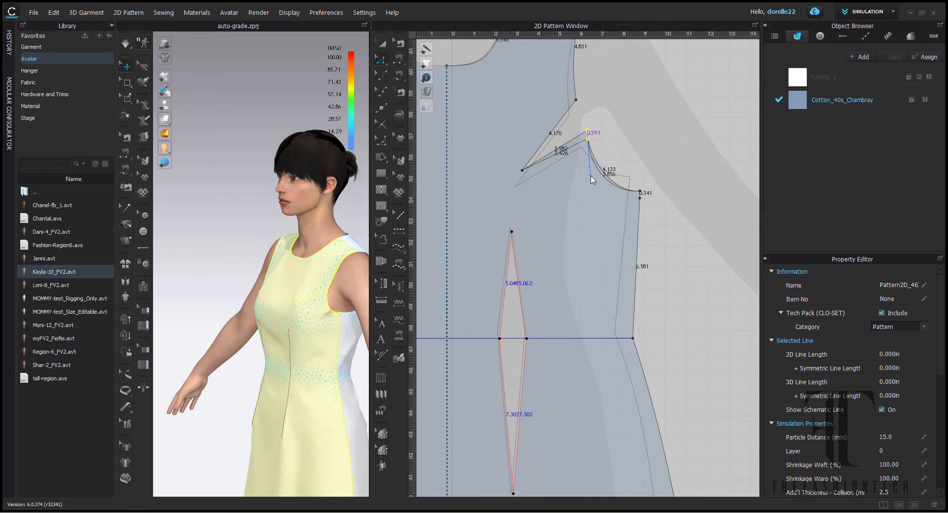
left_click_drag(594, 166, 602, 191)
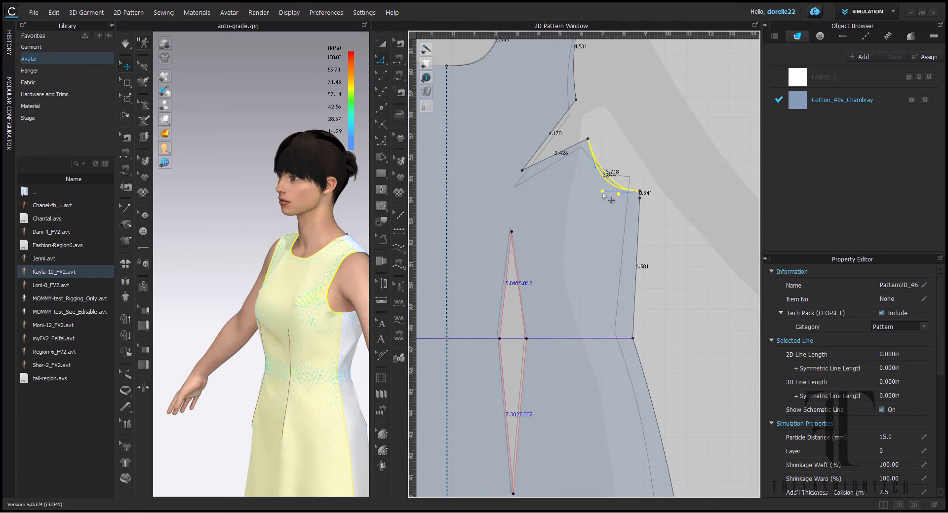
left_click(665, 208)
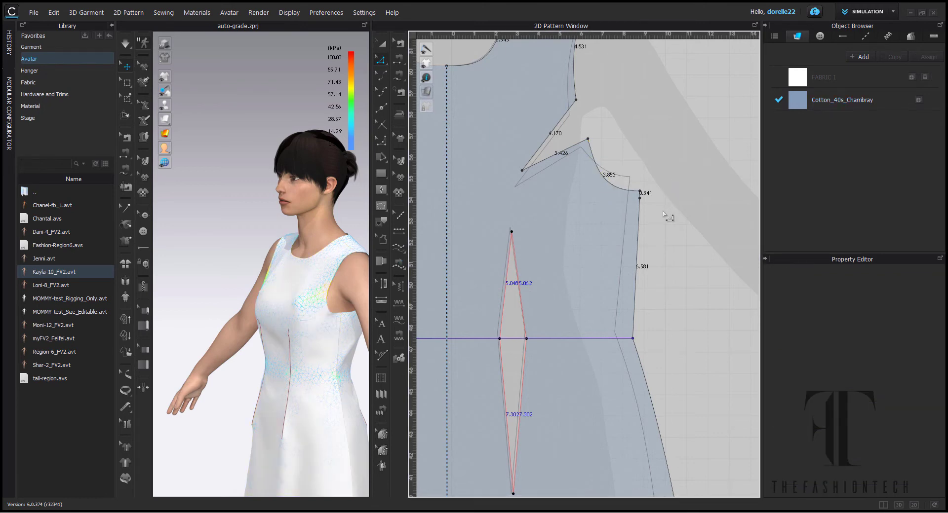
Simulate the dress with the reshaped front armhole and view it from the front.
key("space")
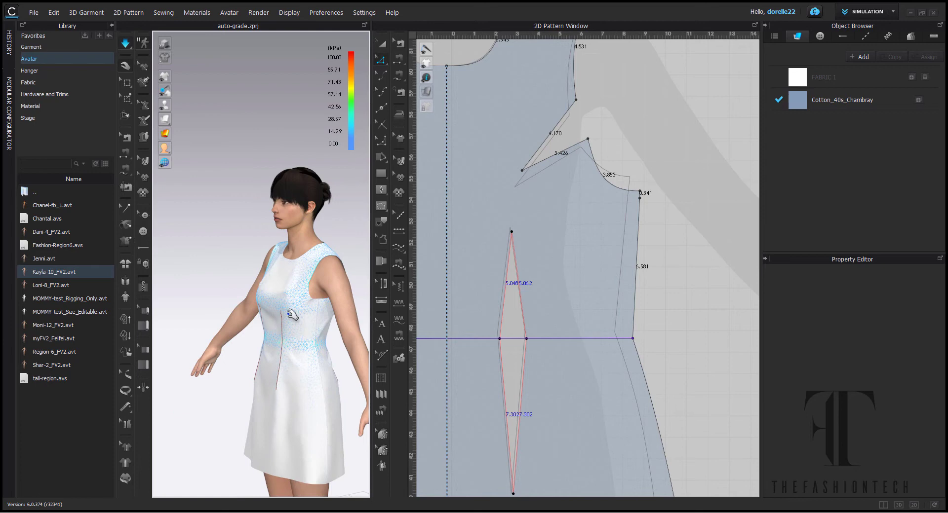
right_click_drag(291, 314, 341, 285)
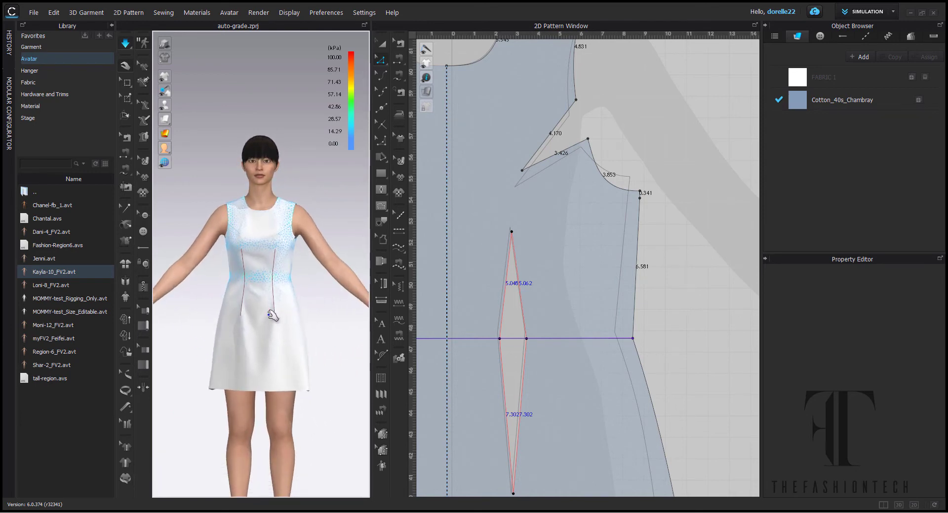
Widen the front waist darts at the waistline to legs of about 5.088 and 5.032 in above and 7.318 and 7.348 in below.
right_click_drag(535, 353, 712, 233)
scroll(711, 233, "up", 2)
scroll(559, 285, "down", 2)
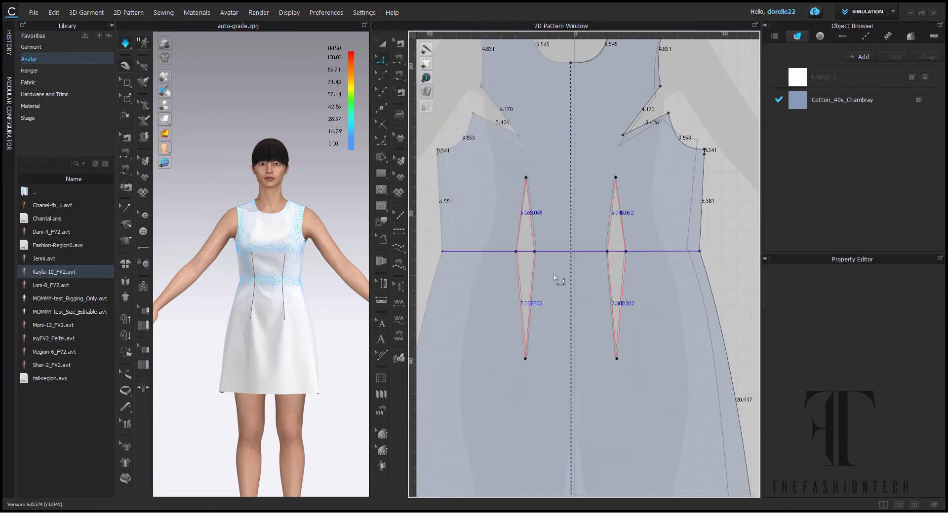
left_click(536, 252)
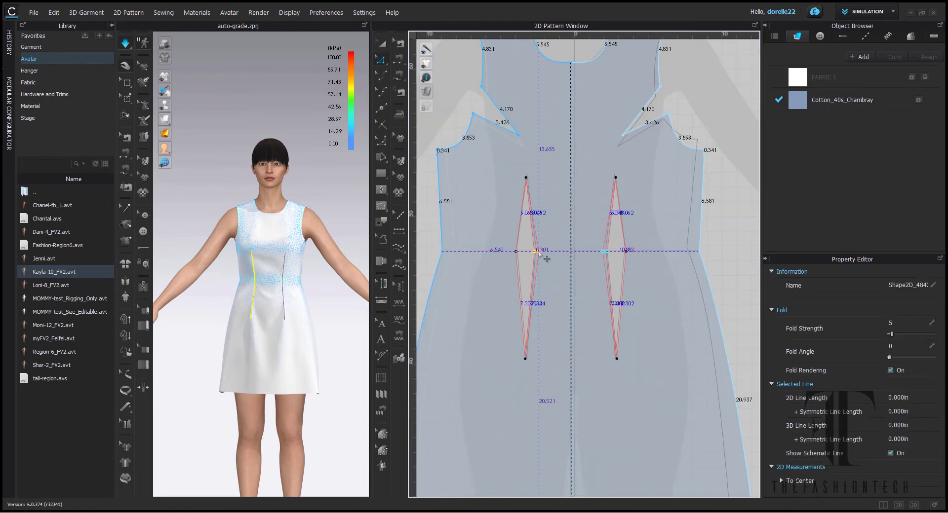
left_click_drag(537, 253, 513, 252)
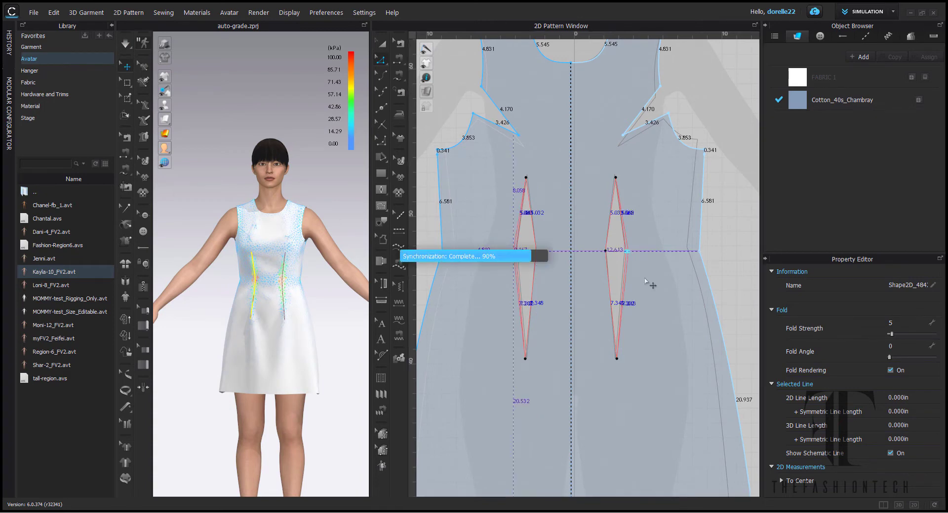
left_click(730, 262)
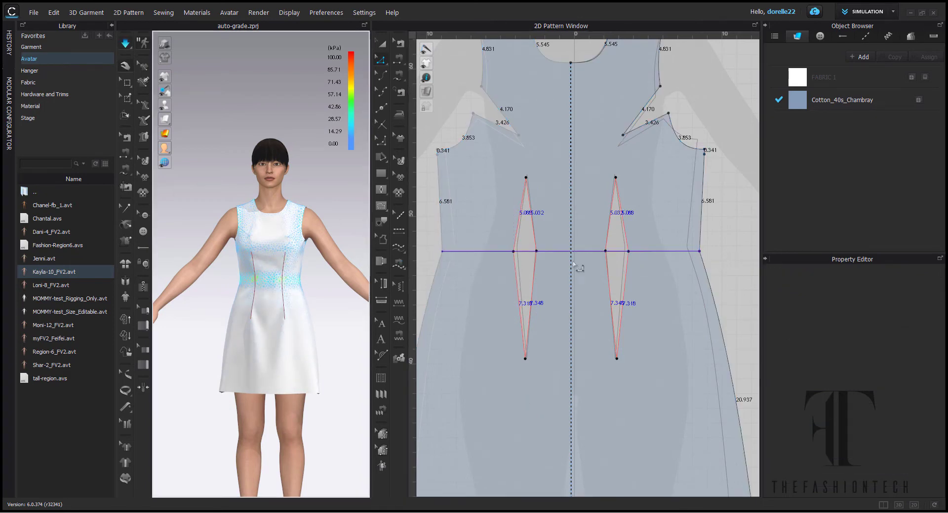
Raise the front pattern's shoulder line, lengthening the neckline curve to about 5.998 in and the upper armhole to about 5.262 in.
right_click_drag(311, 375, 215, 377)
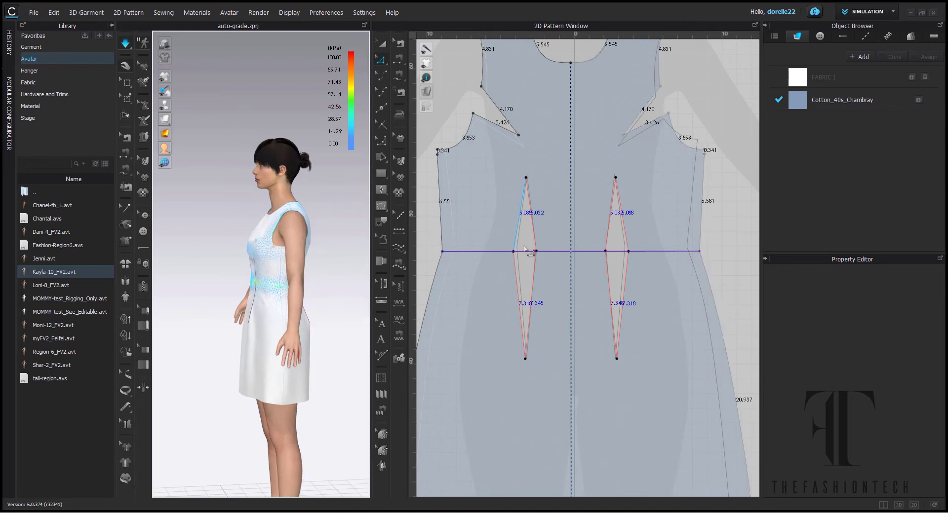
scroll(526, 249, "down", 2)
right_click_drag(535, 265, 477, 405)
scroll(524, 264, "up", 2)
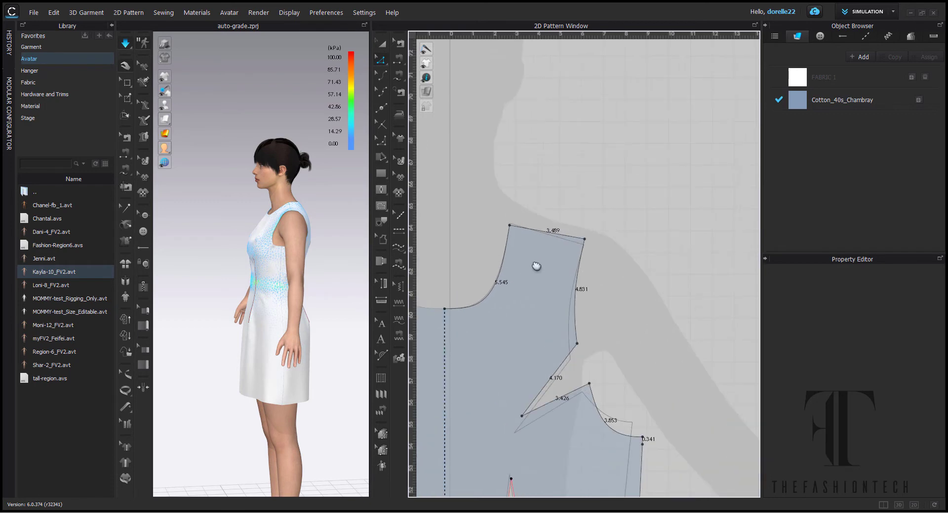
right_click_drag(536, 267, 556, 258)
left_click(550, 225)
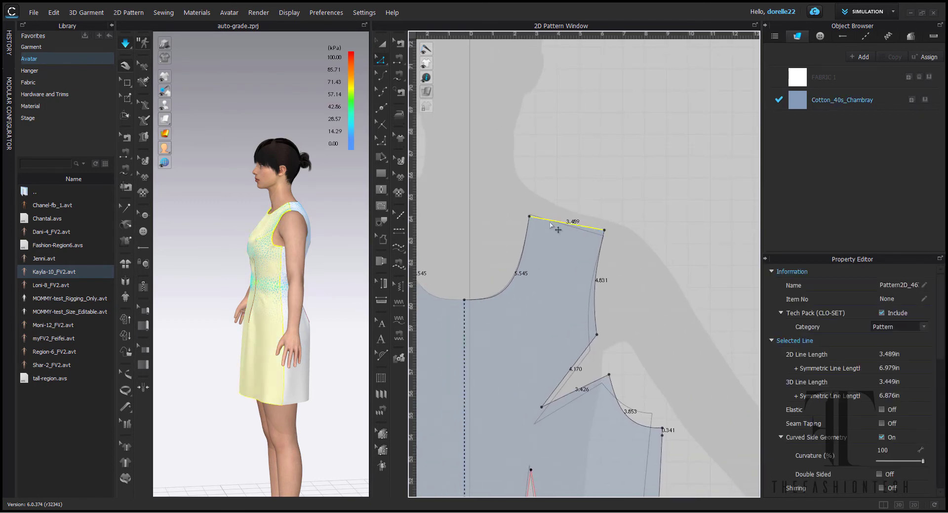
left_click_drag(550, 225, 553, 215)
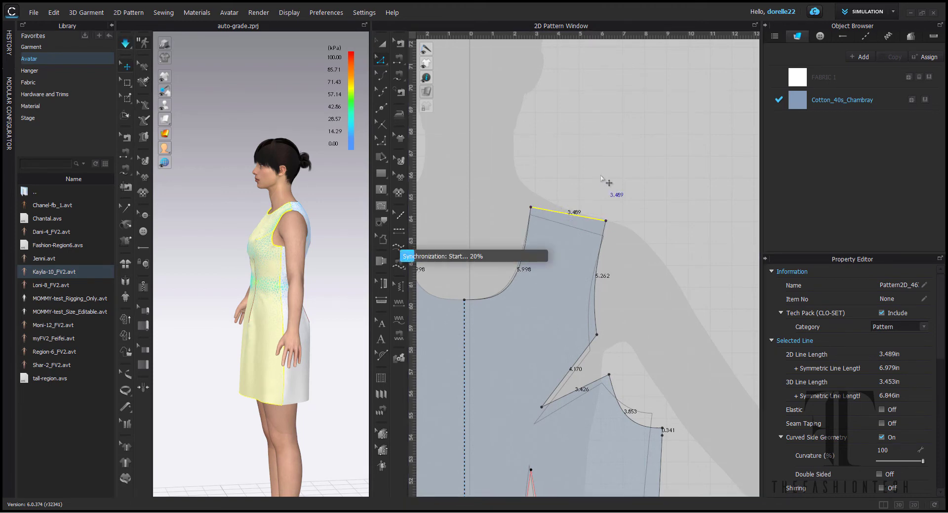
Tug the front of the simulated dress into place on the avatar and check the fit from the side, back and front.
left_click_drag(249, 259, 249, 270)
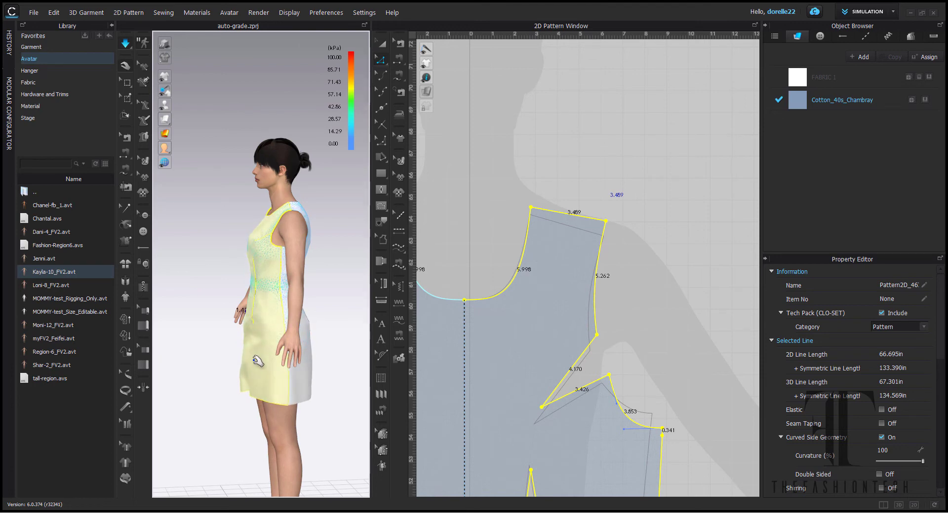
mouse_move(256, 360)
left_mouse_down()
mouse_move(254, 367)
mouse_move(255, 351)
left_mouse_up()
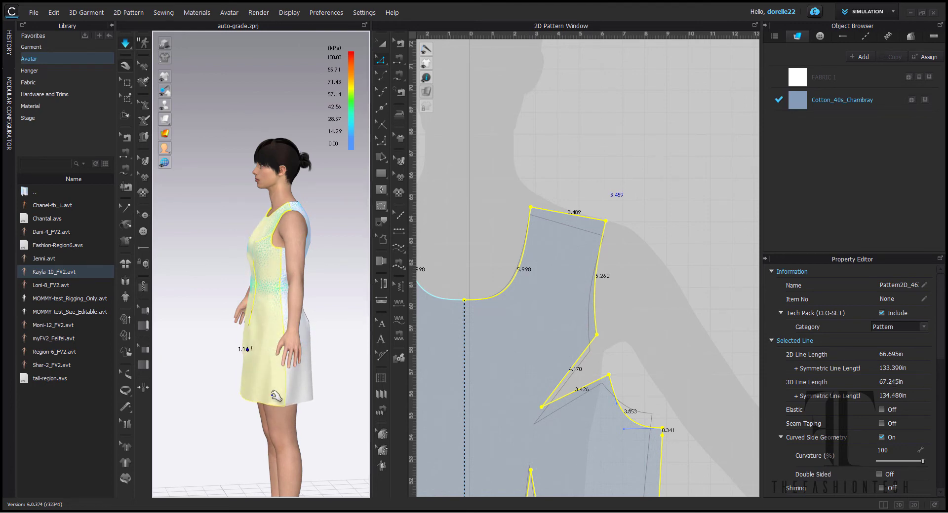
left_click(329, 401)
right_click_drag(328, 395, 306, 390)
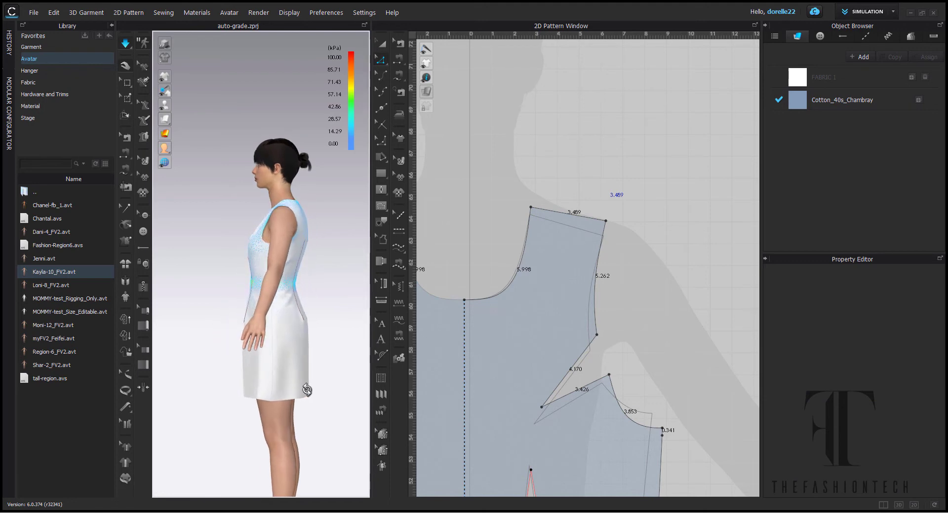
right_click_drag(328, 339, 207, 306)
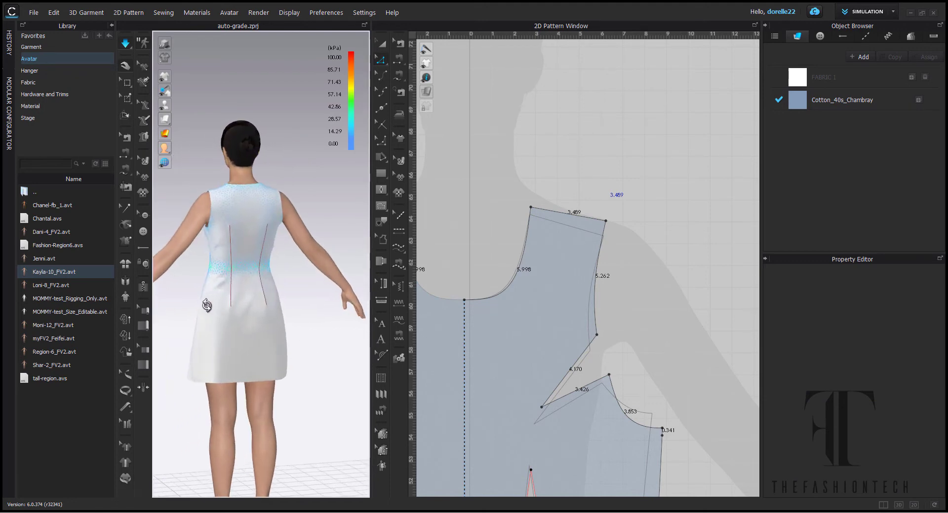
left_click(257, 326)
left_click(313, 324)
scroll(332, 301, "up", 3)
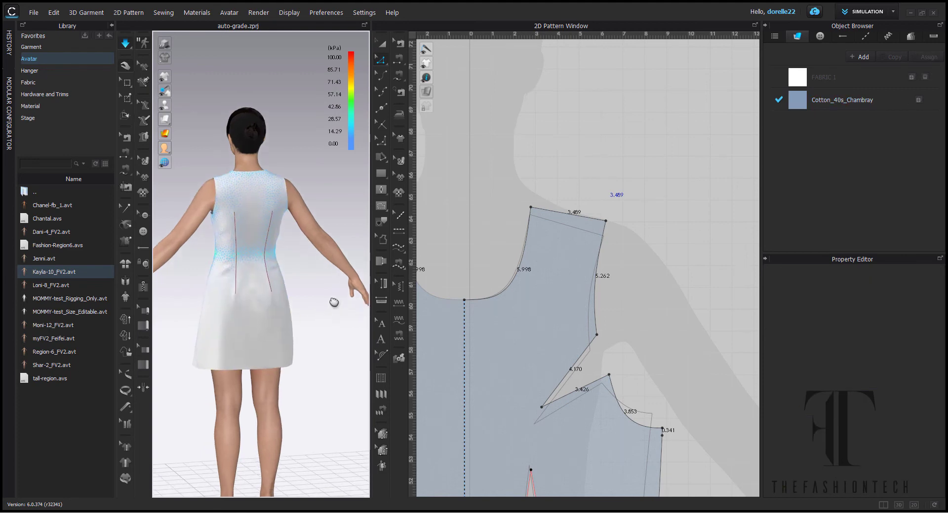
key("2")
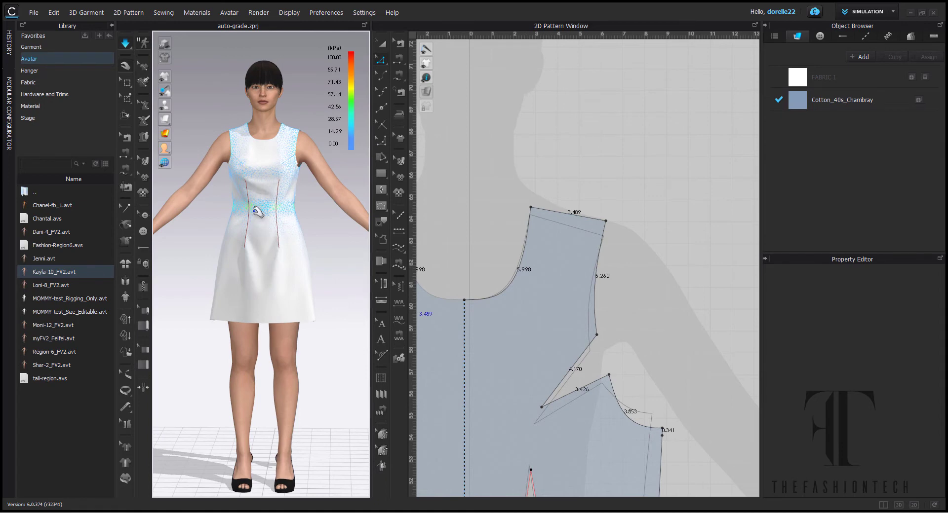
Shift both whole front waist darts outward from the center front along the waistline and simulate the dress.
middle_click_drag(474, 245, 617, 63)
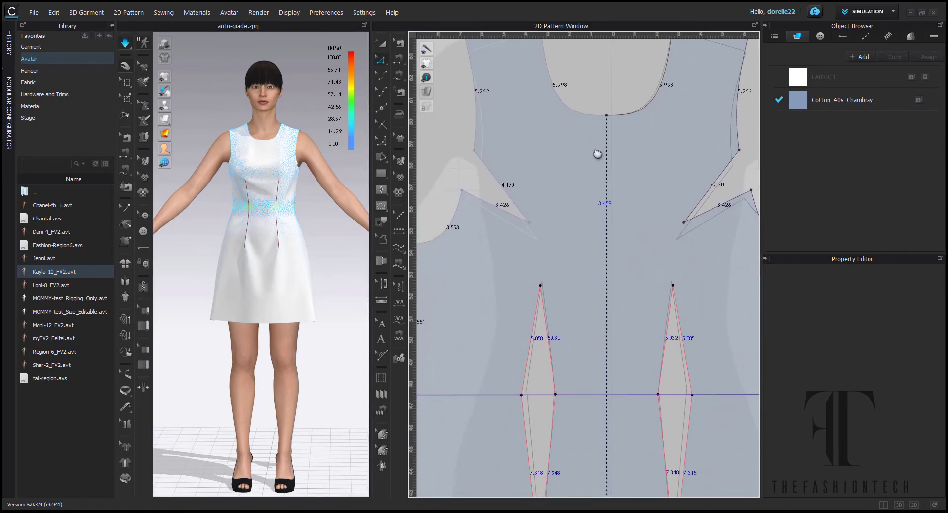
middle_click_drag(556, 347, 553, 270)
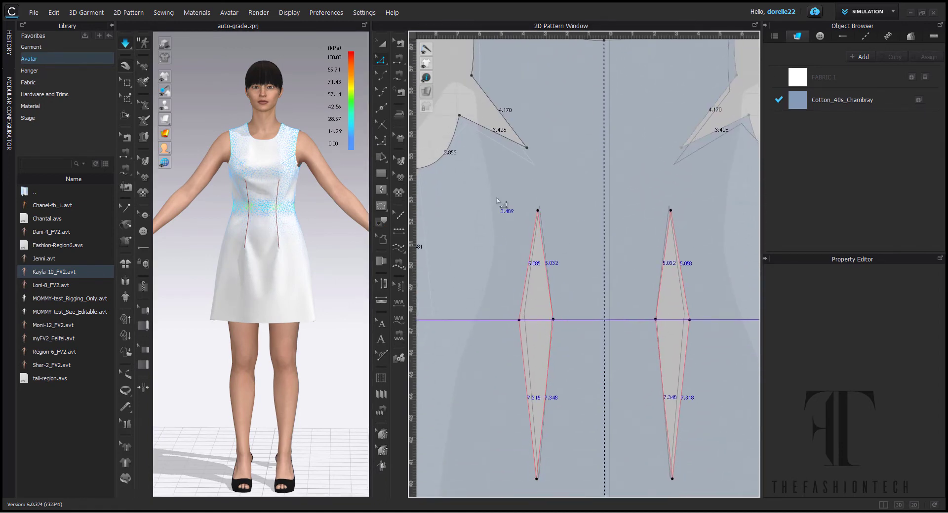
left_click_drag(576, 492, 576, 493)
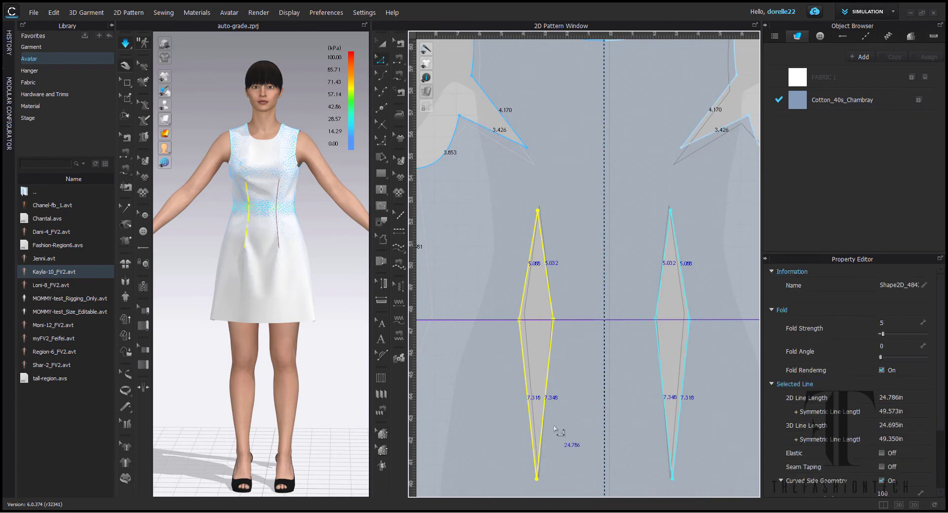
left_click_drag(558, 428, 552, 424)
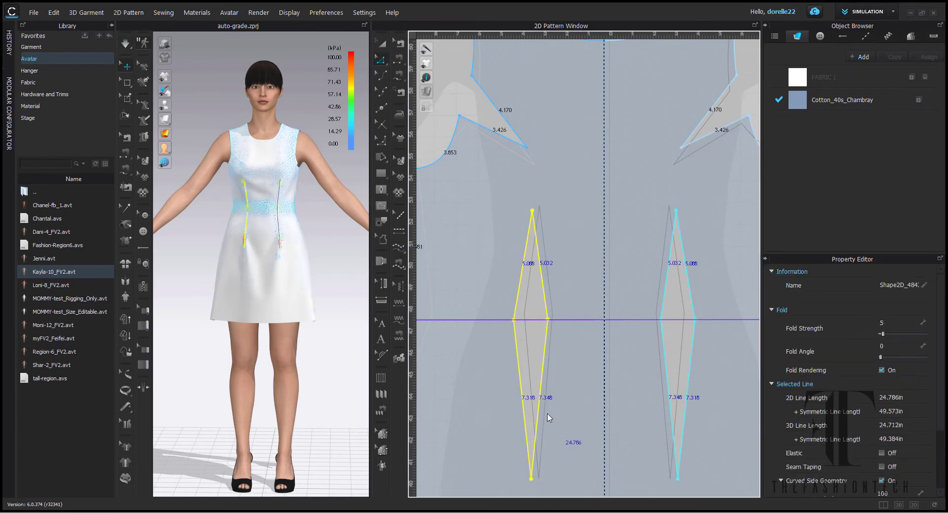
left_click(124, 45)
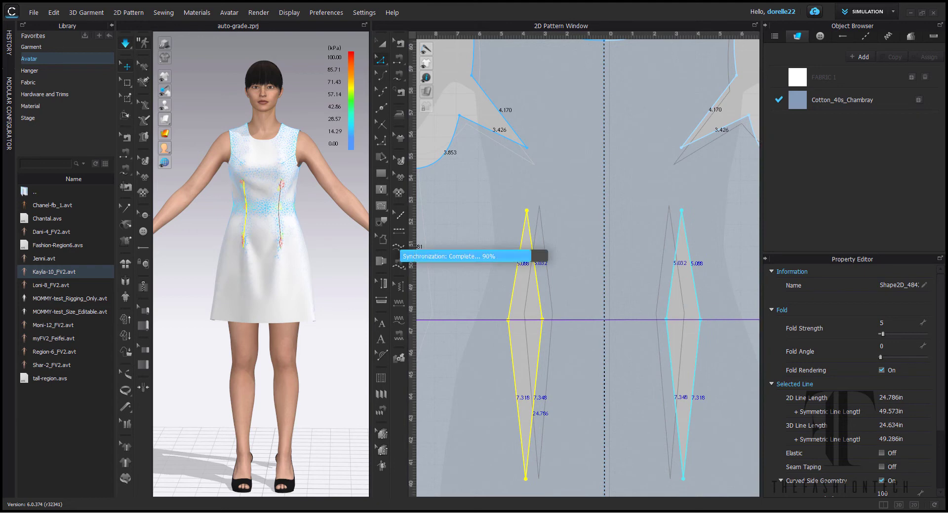
left_click(319, 418)
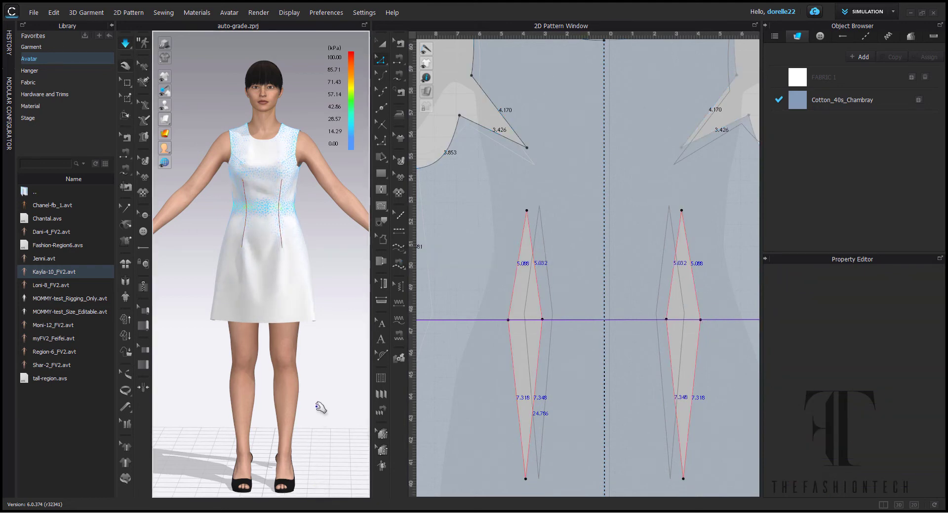
Shift both whole back waist darts outward from the center back and simulate the dress from the back view.
scroll(320, 408, "down", 3)
scroll(538, 417, "down", 3)
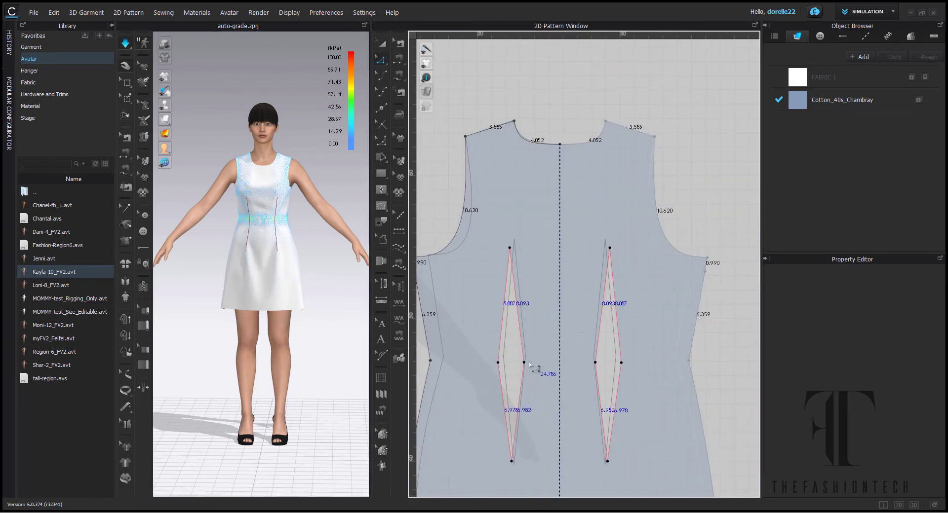
left_click(522, 375)
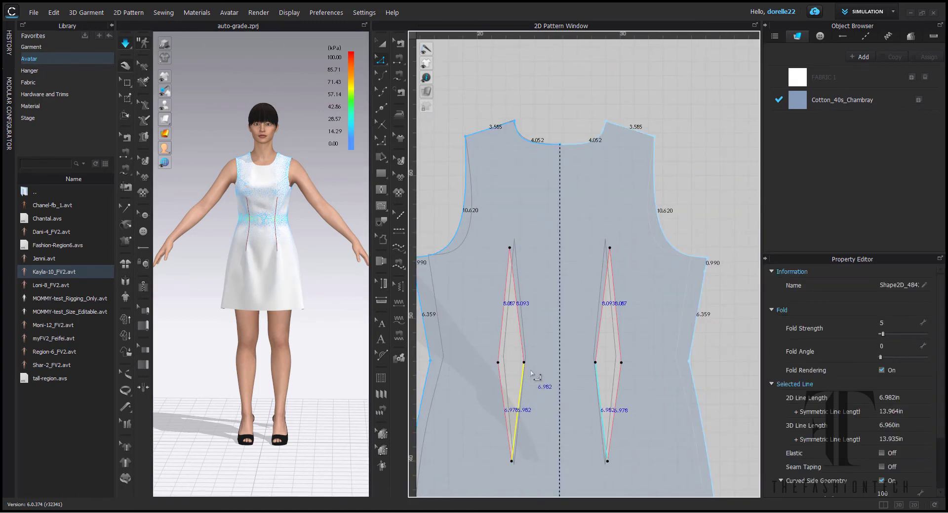
left_click_drag(487, 228, 535, 475)
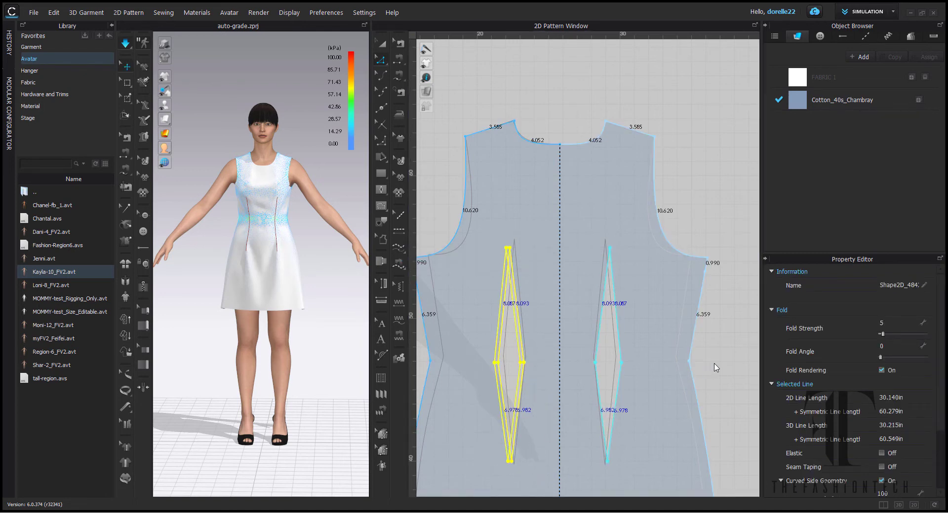
right_click_drag(290, 270, 120, 324)
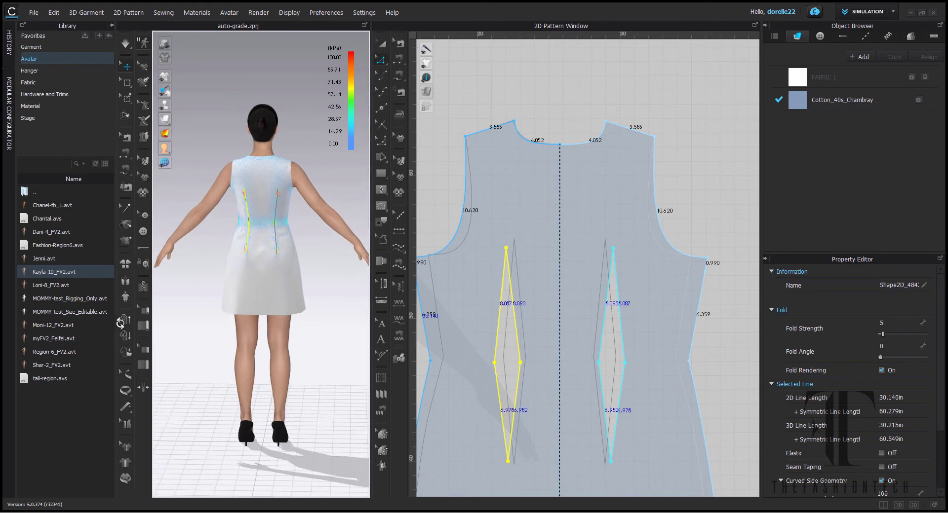
left_click(126, 47)
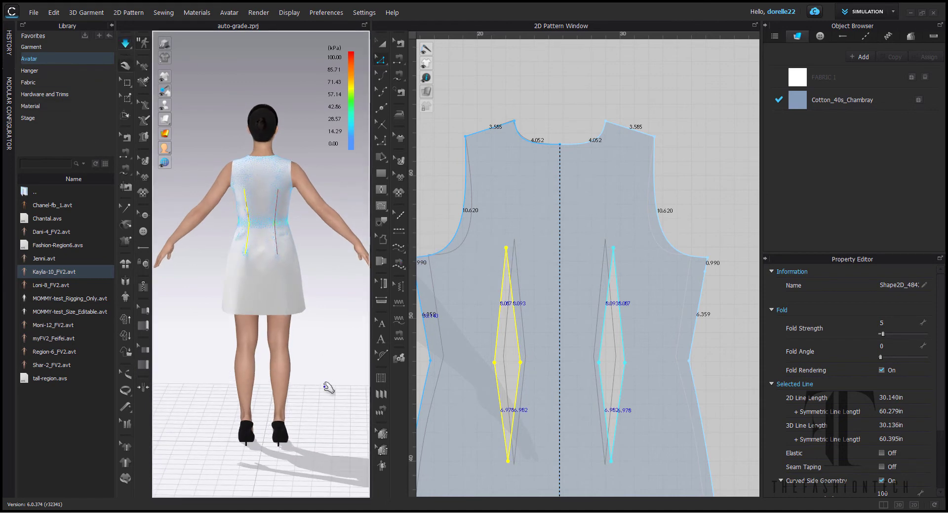
left_click(324, 356)
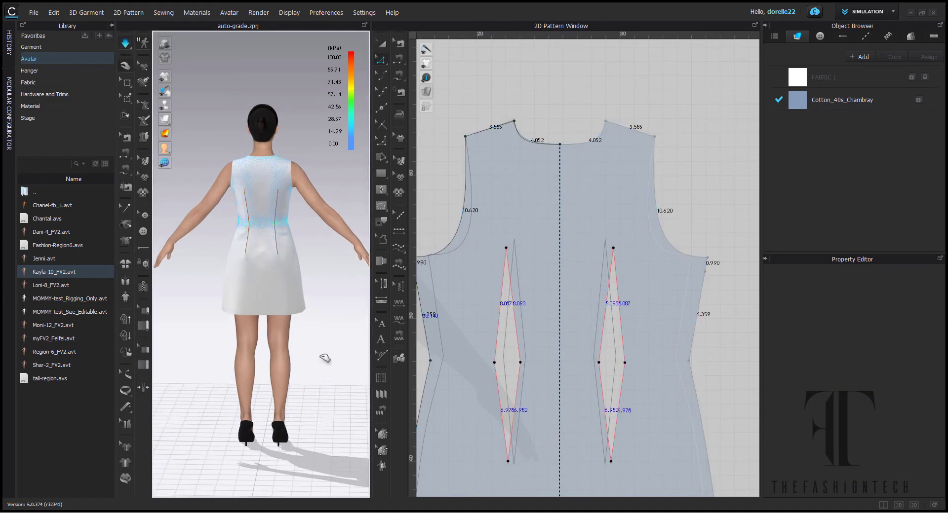
Display the dress with its chambray texture, hide the dart lines on the 3D garment, and inspect the back and front.
left_click(183, 119)
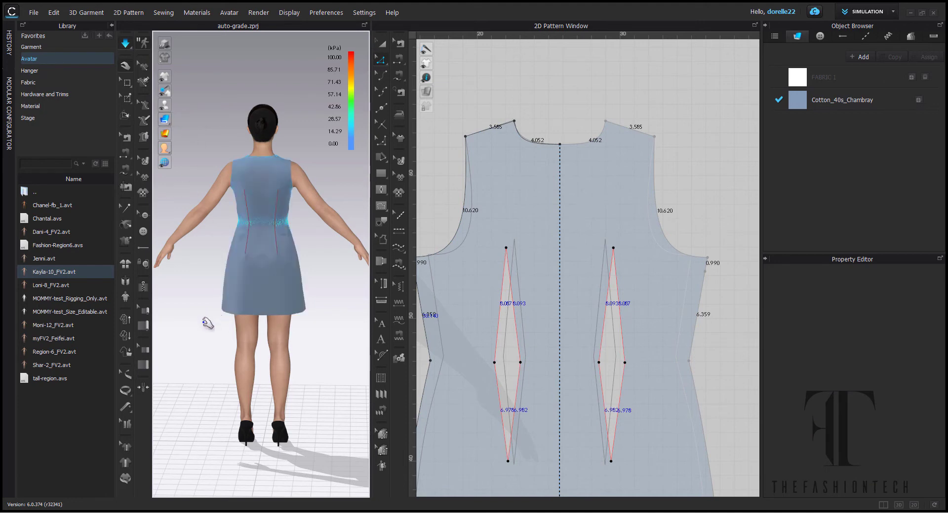
mouse_move(168, 77)
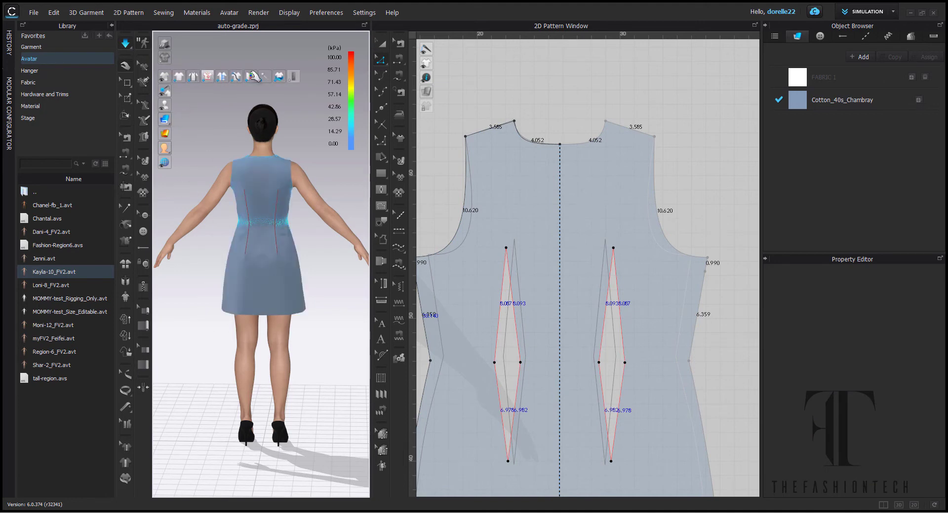
left_click(209, 77)
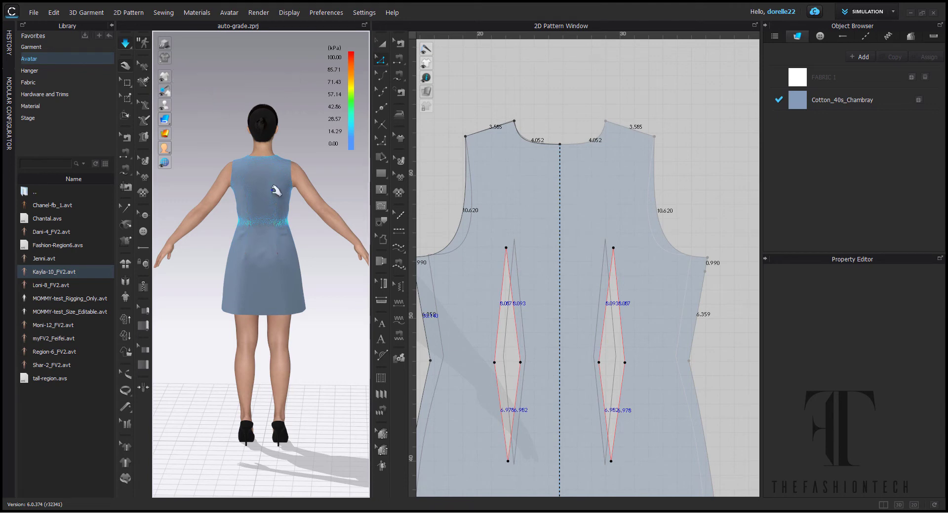
scroll(321, 266, "up", 3)
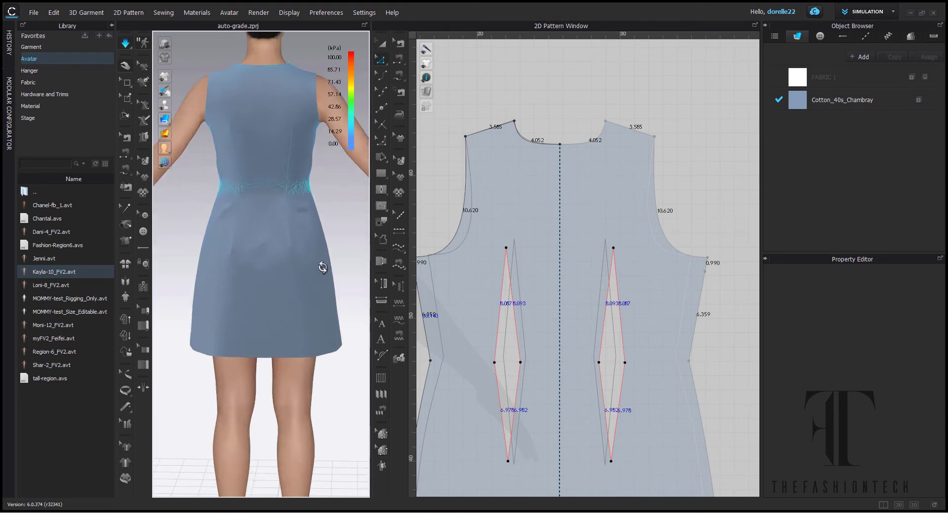
right_click_drag(321, 264, 534, 269)
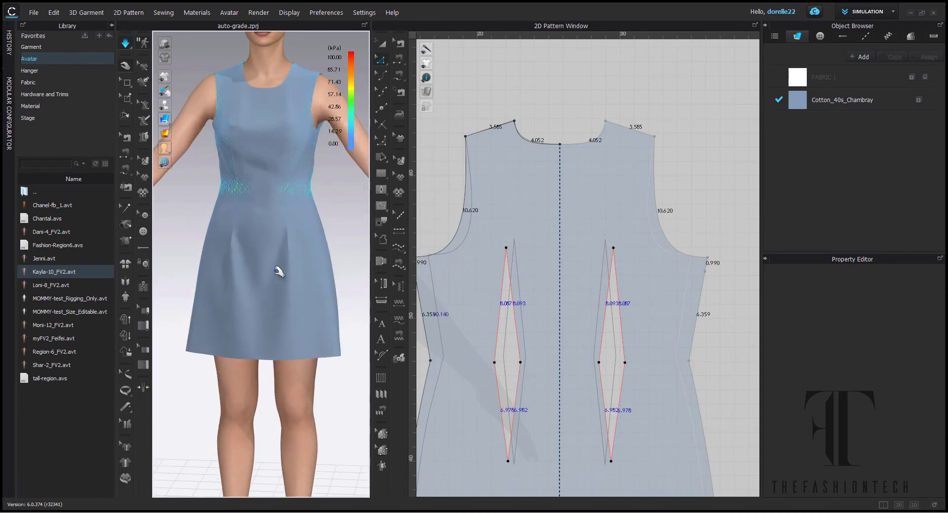
Lower the front waist darts' bottom tips by about 2.523 in, simulate the dress and check it from the back.
right_click_drag(478, 355, 605, 327)
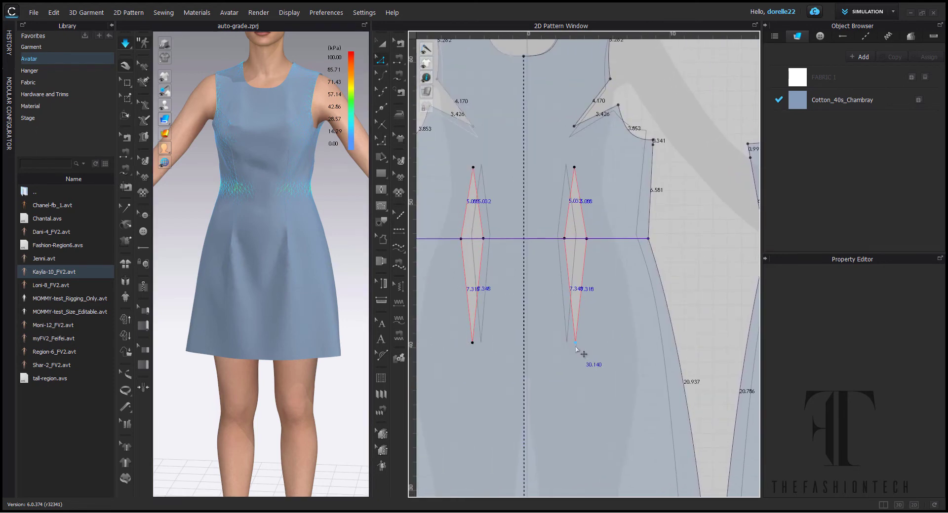
left_click_drag(576, 348, 576, 384)
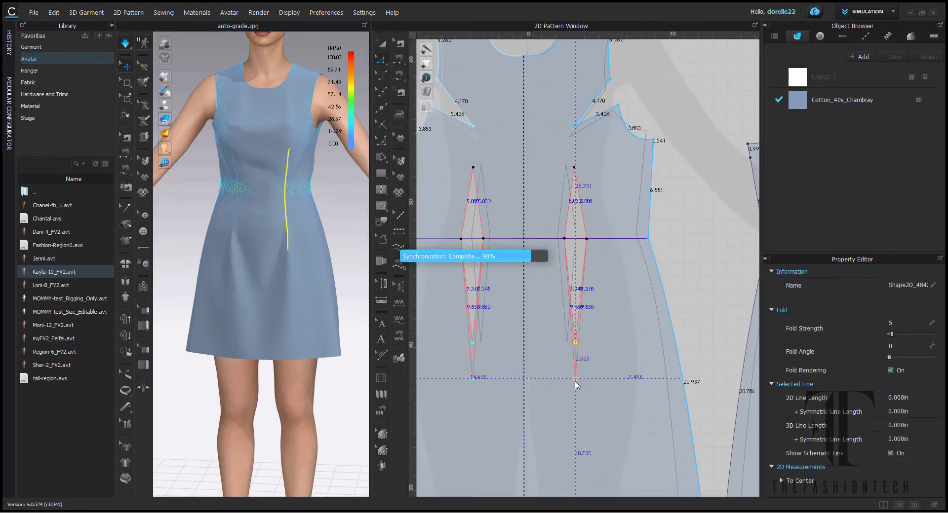
left_click(125, 43)
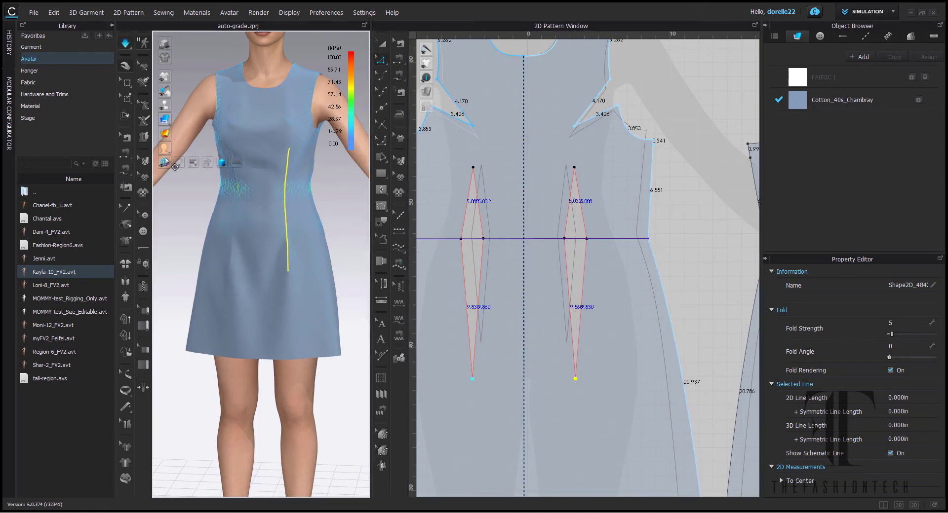
left_click(320, 220)
right_click_drag(322, 214, 95, 216)
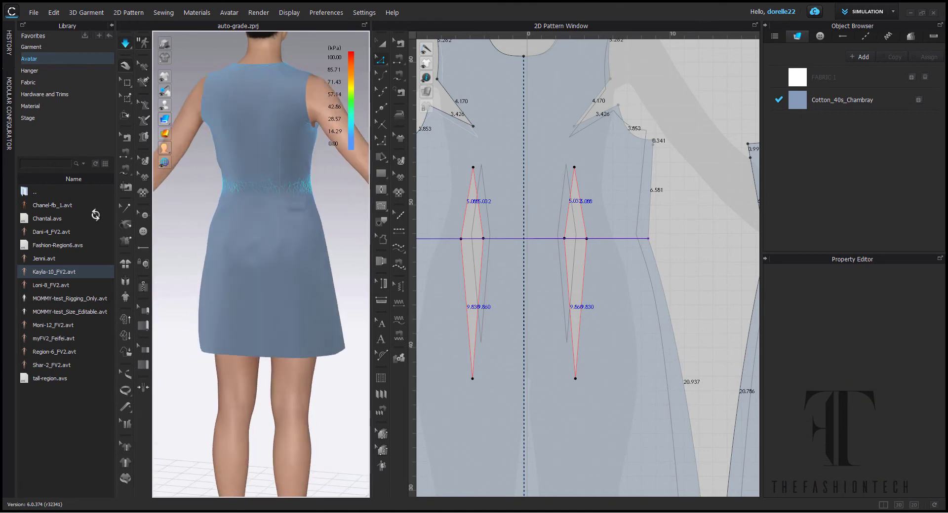
Examine the simulated dress's waist and skirt from the back and the front, tugging the skirt fabric to check its drape.
left_click(285, 254)
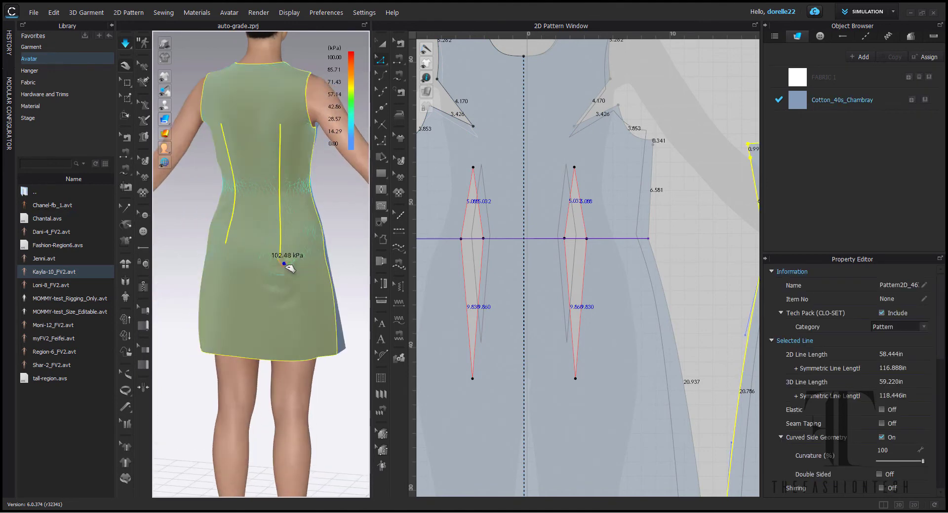
left_click(344, 256)
right_click_drag(345, 259, 123, 264)
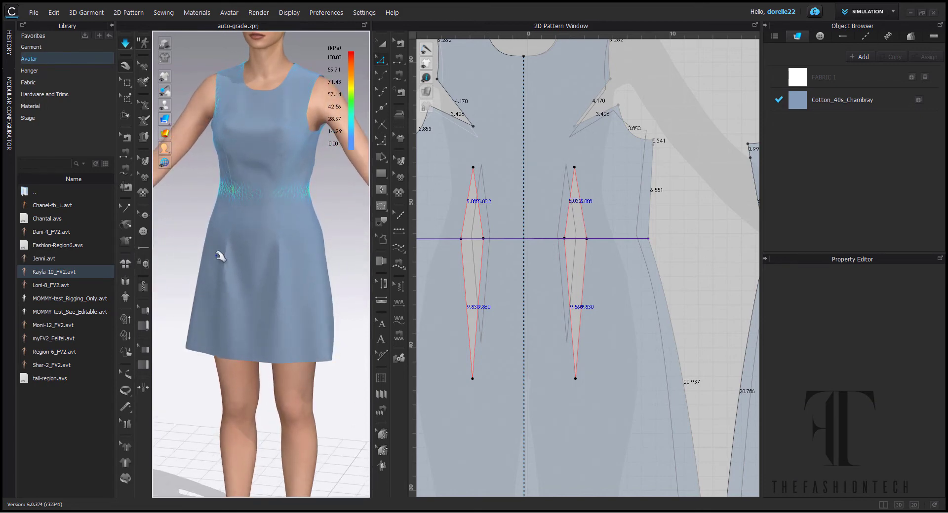
left_click_drag(219, 255, 225, 266)
scroll(327, 245, "up", 5)
right_click_drag(326, 267, 339, 224)
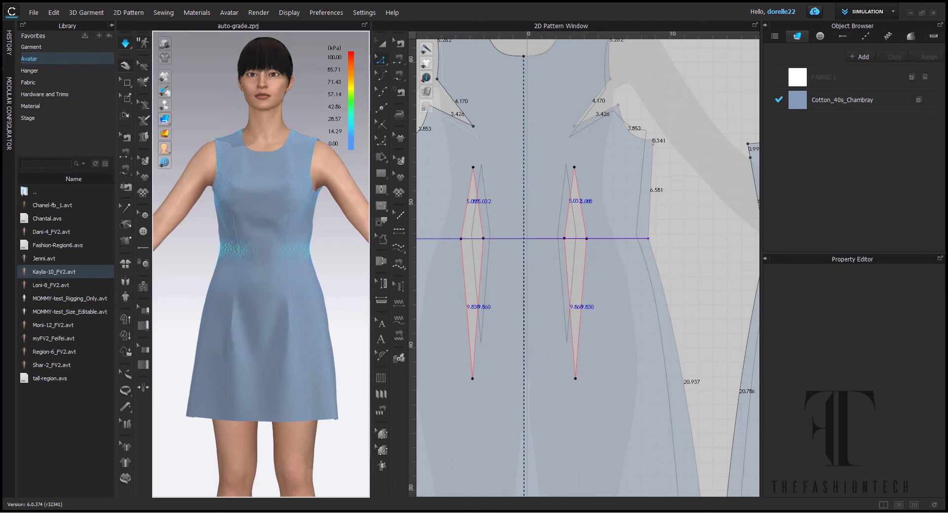
left_click(444, 488)
left_click(908, 475)
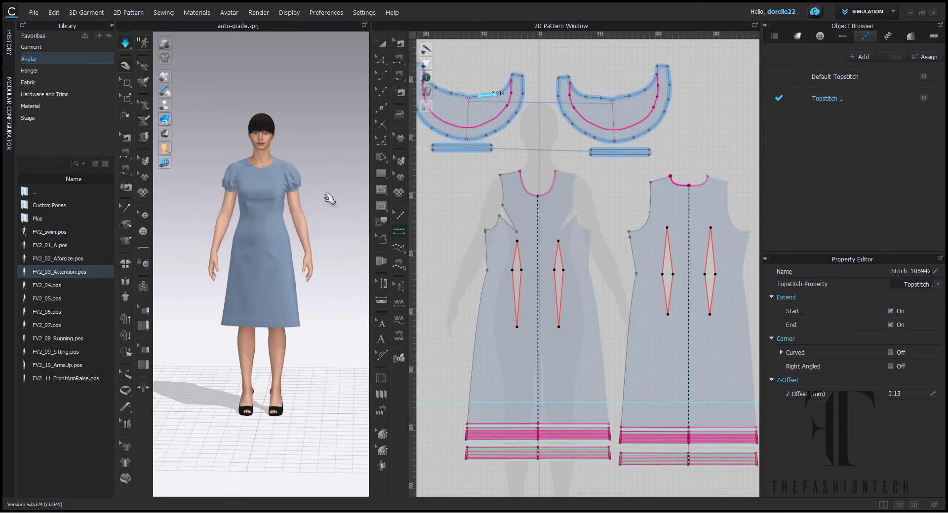
Simulate the short-sleeved version of the dress and tug the gathered sleeve near its cuff, viewing it from the side.
scroll(326, 200, "up", 2)
scroll(324, 200, "up", 1)
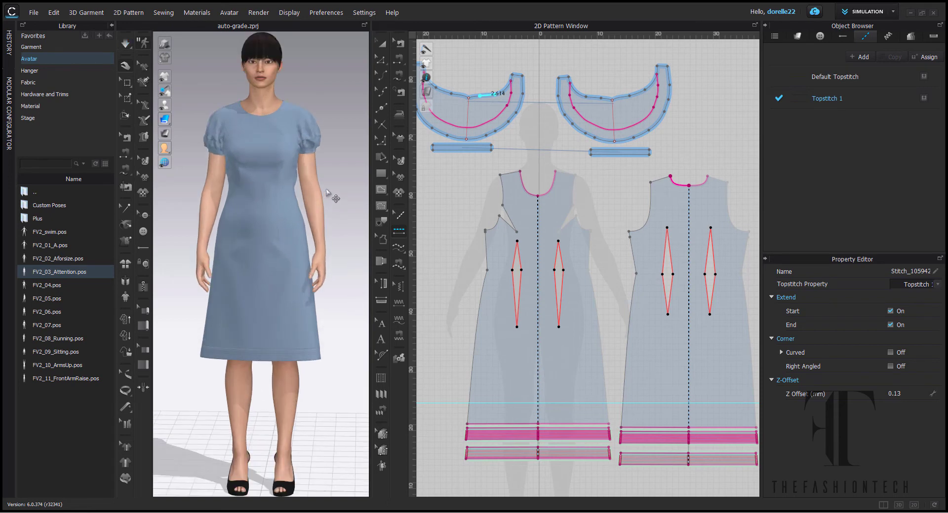
scroll(326, 194, "up", 2)
right_click_drag(317, 182, 220, 170)
mouse_move(332, 195)
right_mouse_down()
mouse_move(232, 180)
mouse_move(319, 206)
right_mouse_up()
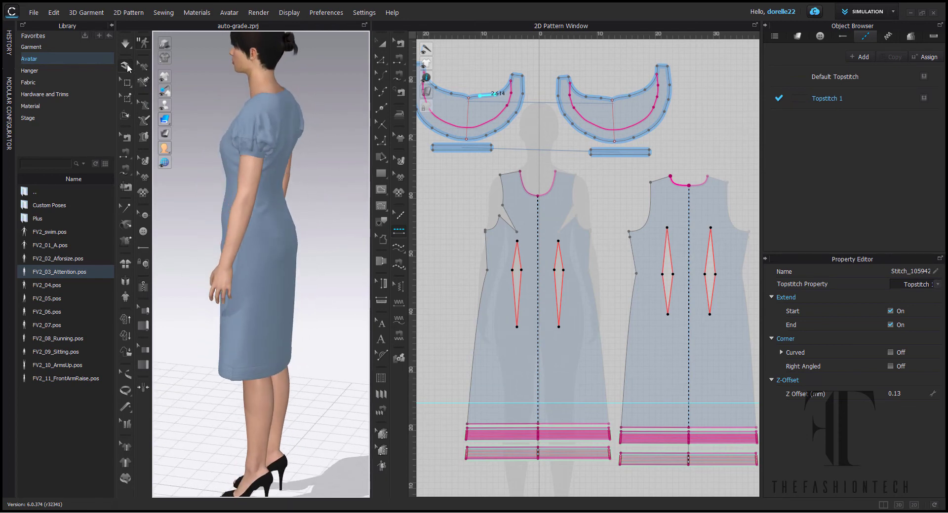
left_click(124, 44)
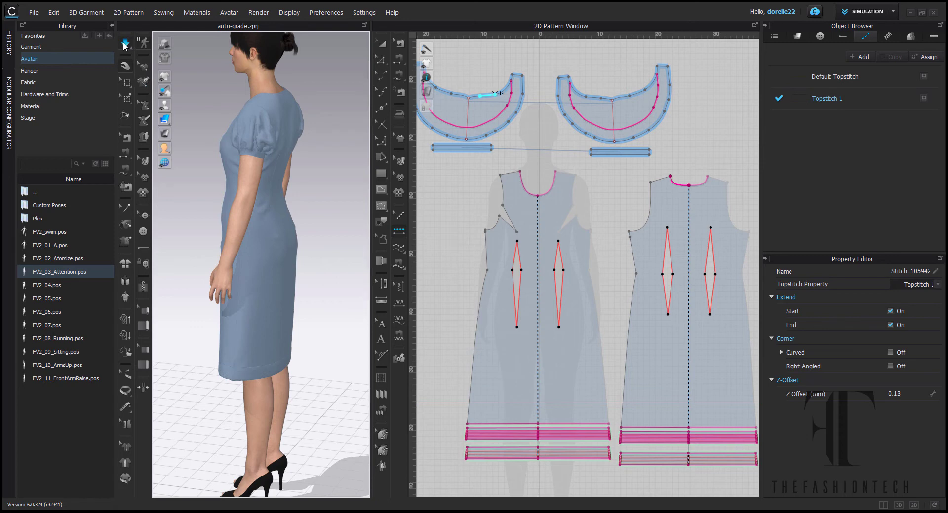
left_click(266, 157)
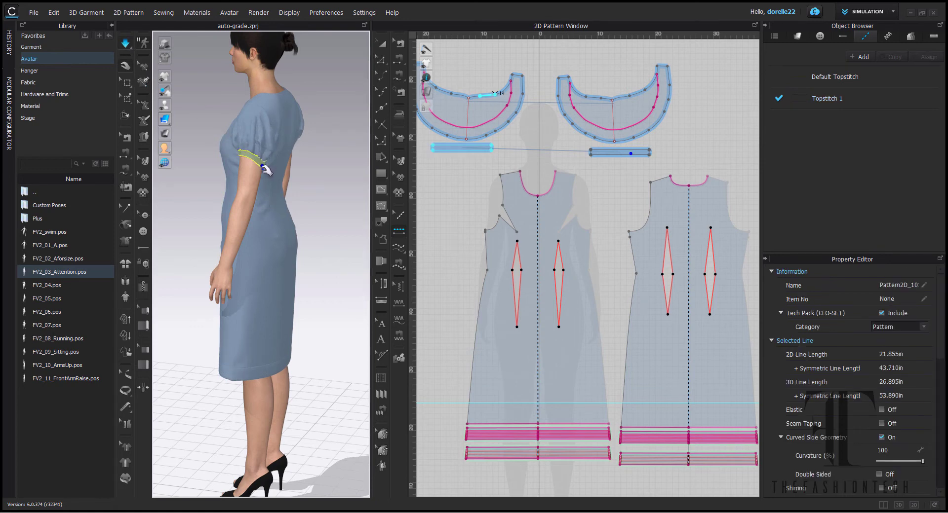
double_click(267, 157)
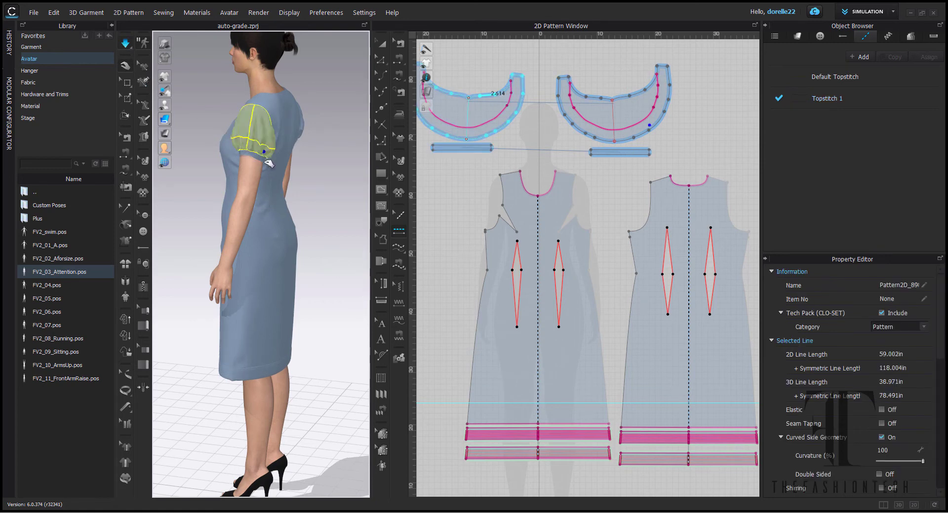
left_click(322, 149)
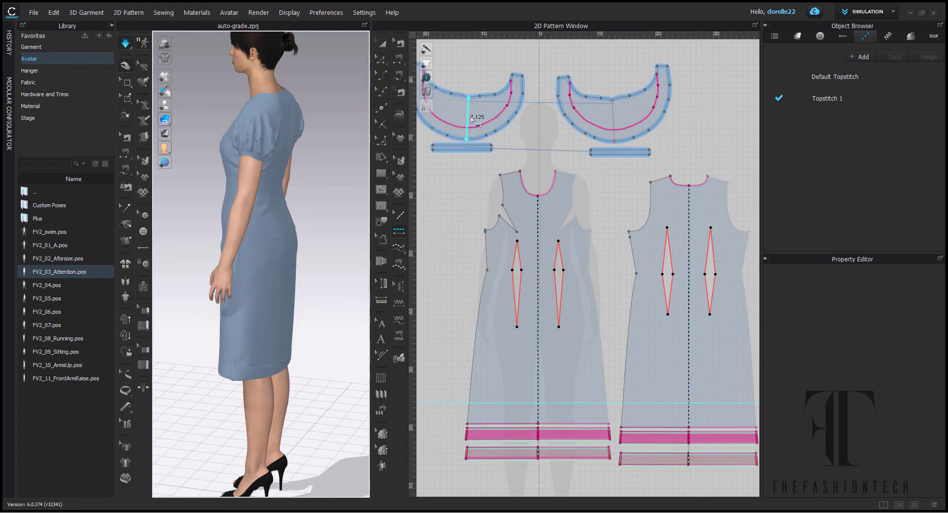
Delete the vertical internal fold line at the center of both sleeve patterns.
left_click(474, 126)
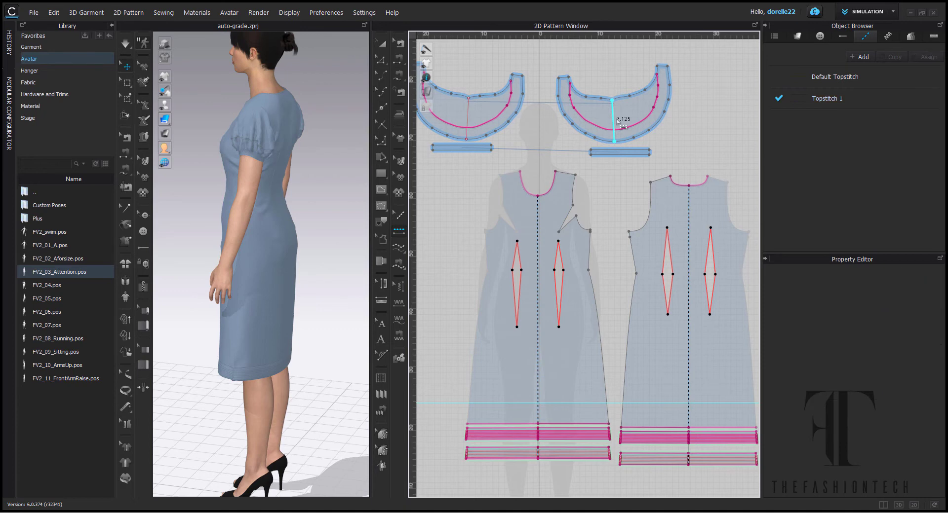
key("ctrl+z")
left_click(381, 60)
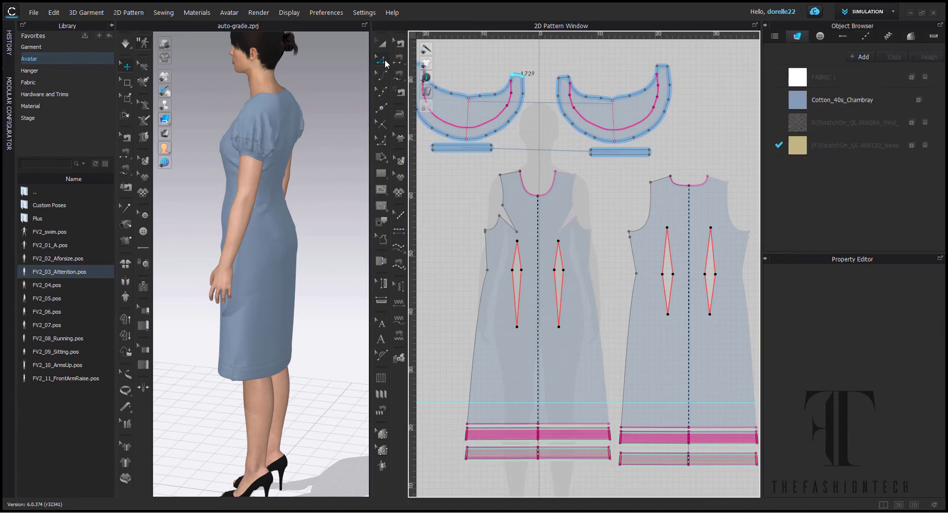
left_click(615, 120)
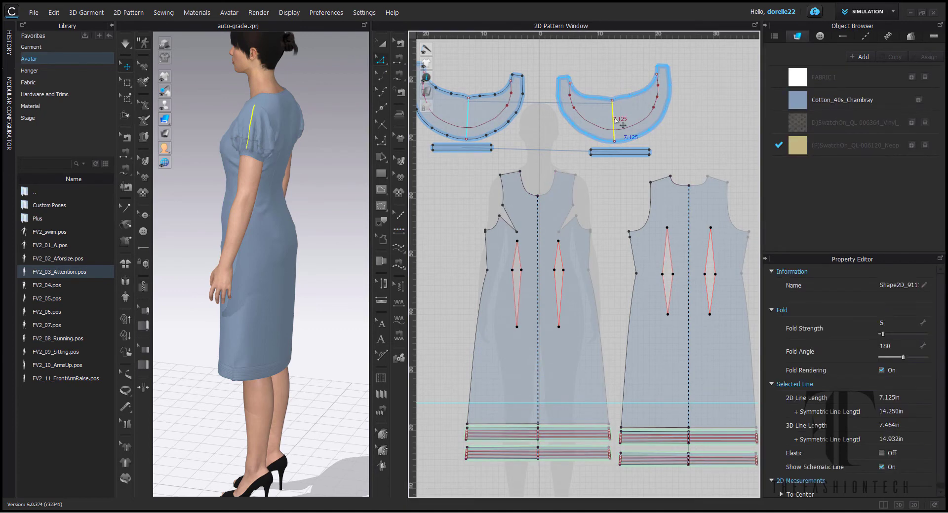
left_click(472, 115)
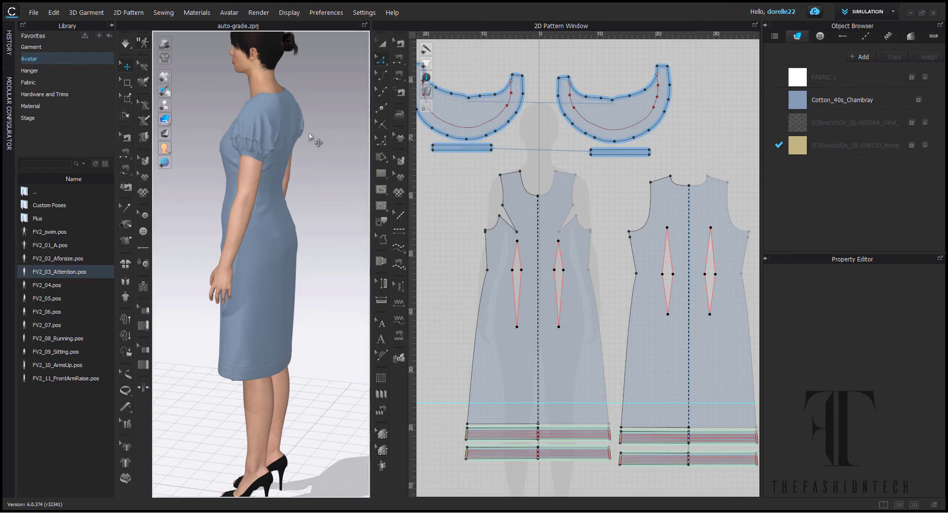
Examine the sleeves, bodice, waist and hem of the dress from the front and the back.
right_click_drag(313, 144, 439, 145)
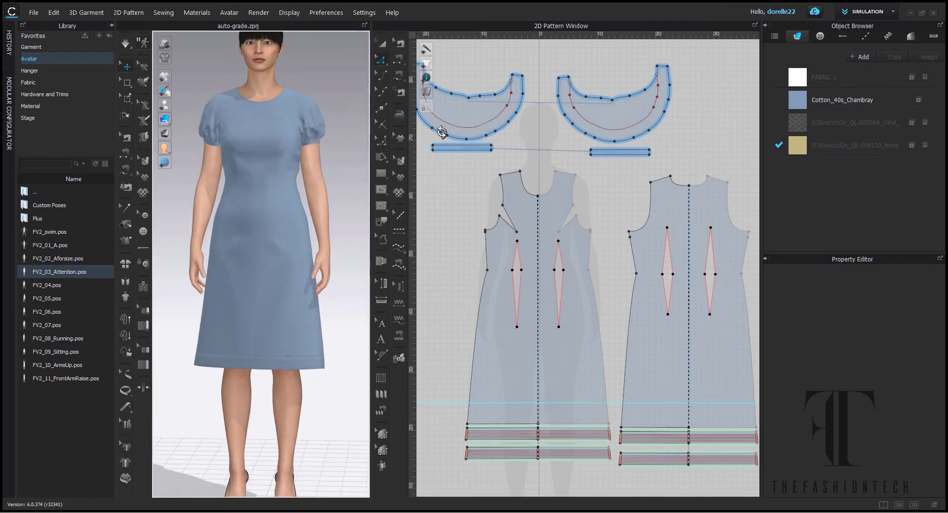
scroll(307, 149, "up", 3)
middle_click_drag(306, 149, 303, 247)
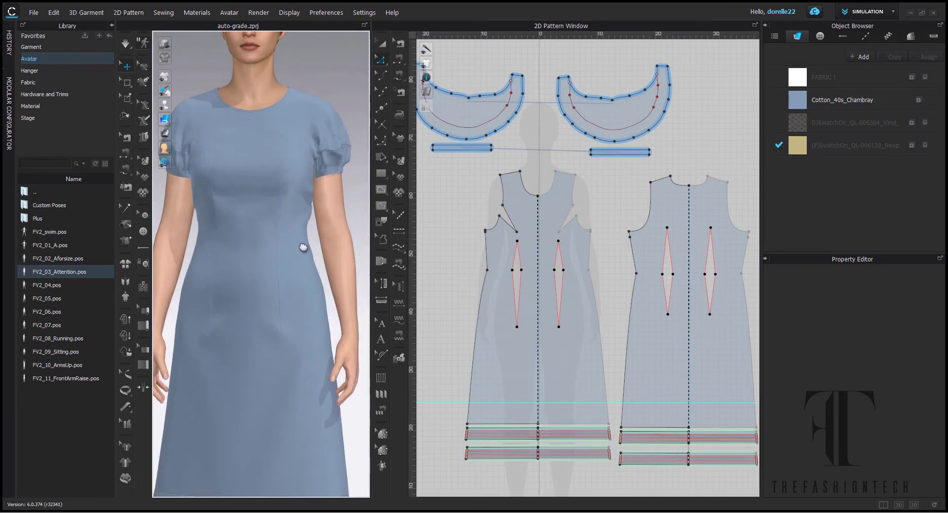
right_click_drag(298, 241, 126, 232)
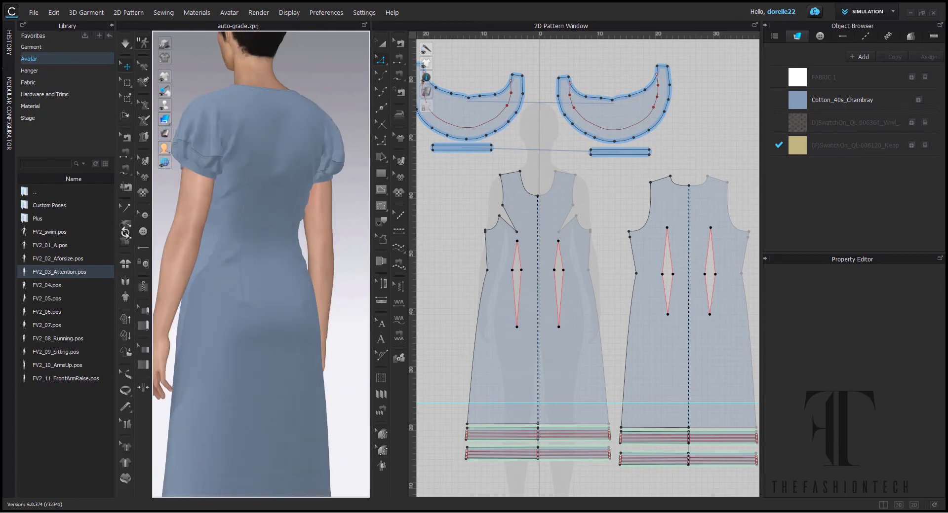
scroll(239, 207, "down", 3)
middle_click_drag(250, 211, 255, 163)
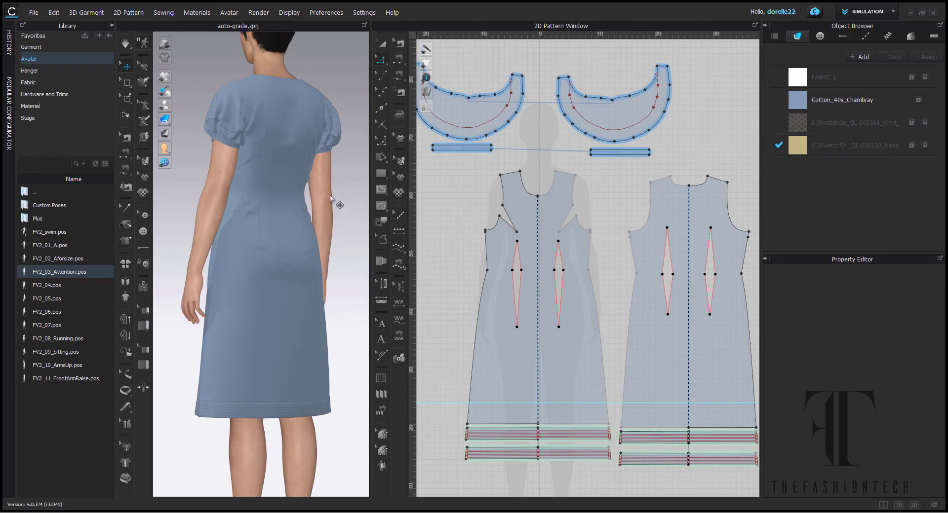
scroll(334, 206, "down", 2)
middle_click_drag(335, 208, 341, 226)
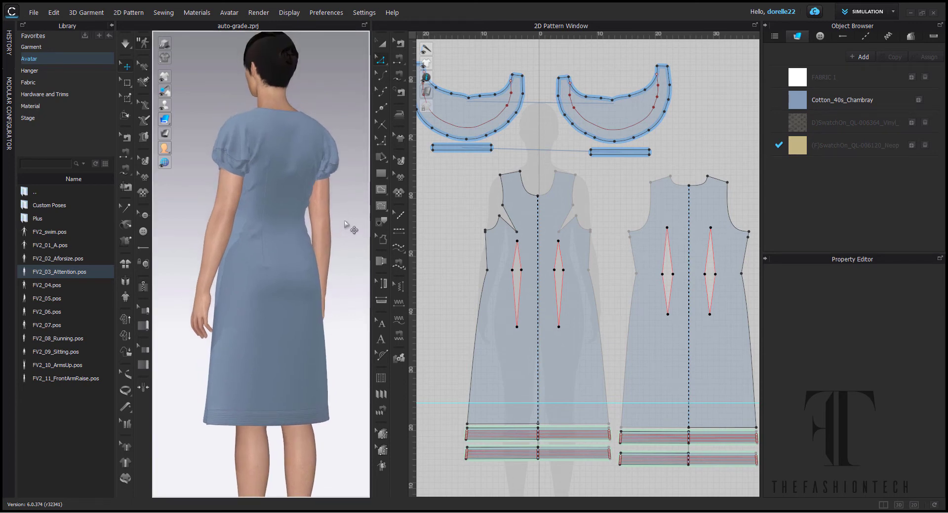
right_click_drag(349, 222, 523, 237)
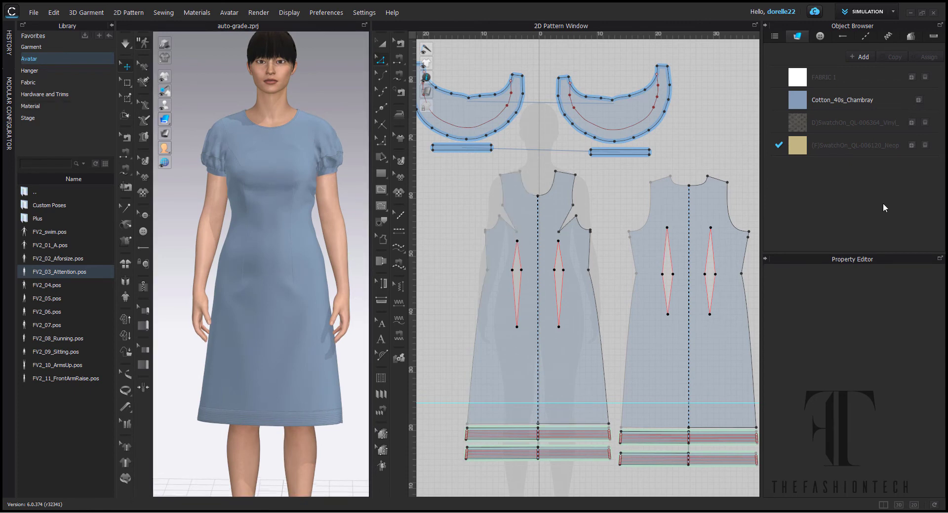
Delete the unused FABRIC 1 from the fabric list.
left_click(842, 110)
left_click(851, 82)
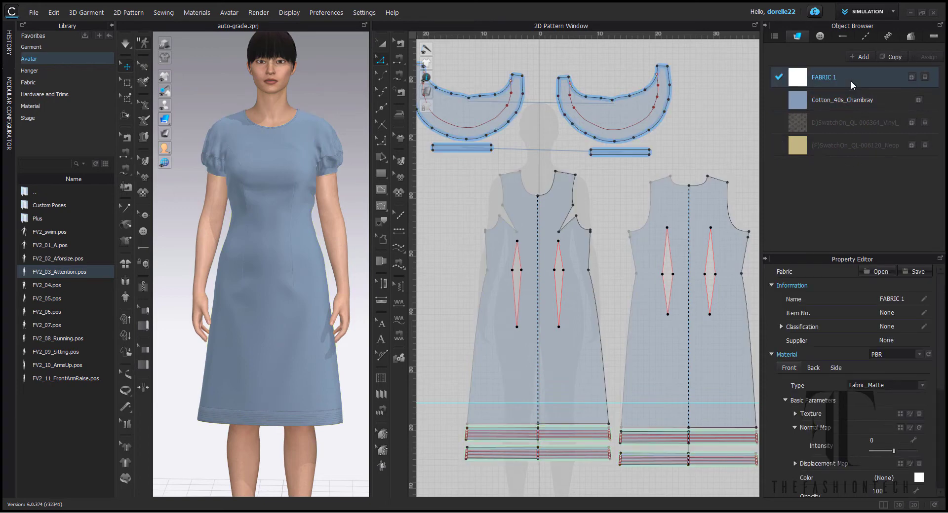
left_click(925, 77)
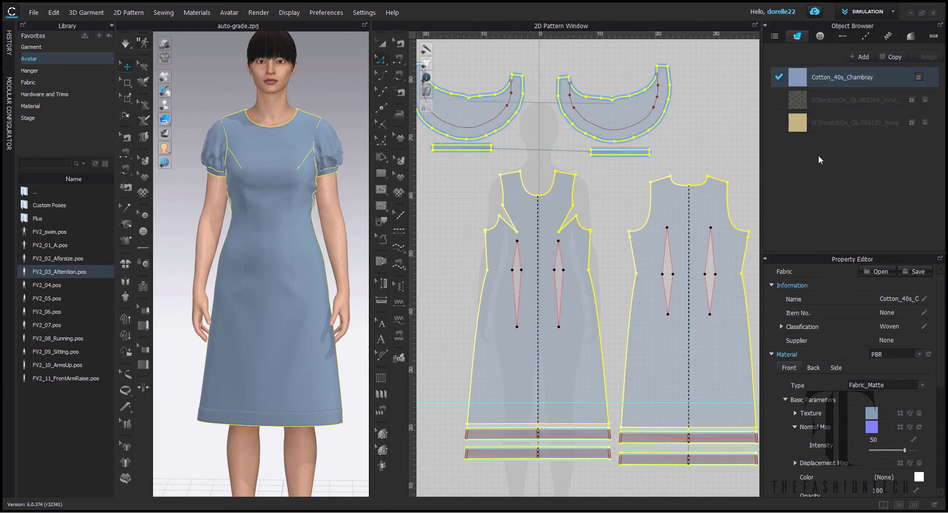
left_click(693, 136)
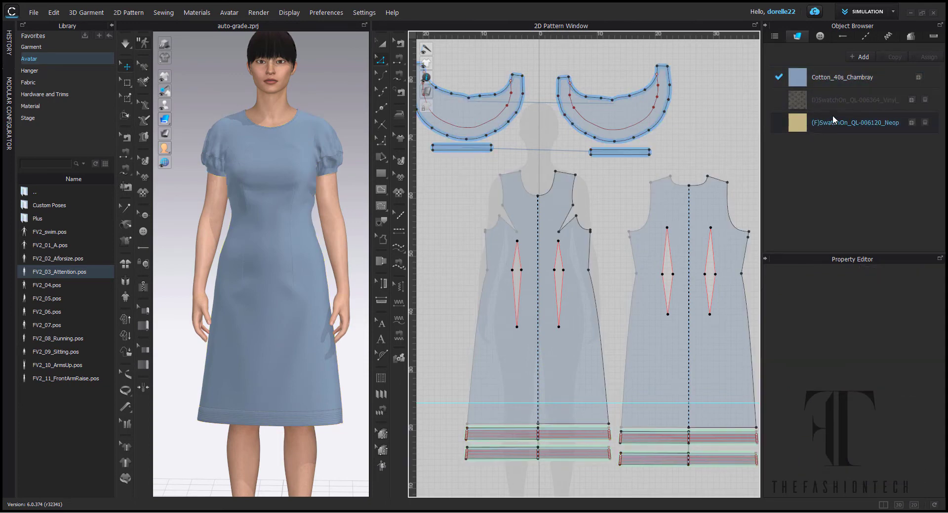
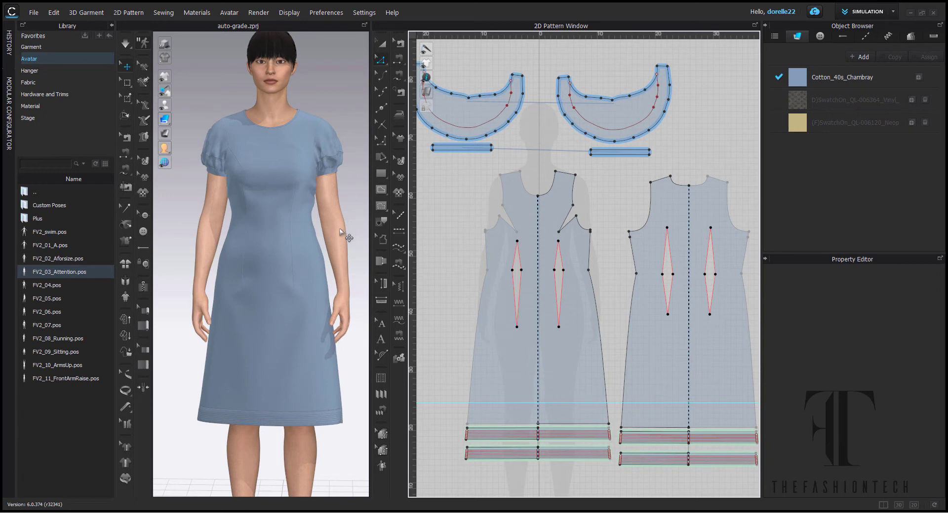
Check the dress from both sides, select all the pattern pieces and assign the (F)SwatchOn_QL-006120_Neop fabric to them.
scroll(336, 210, "up", 2)
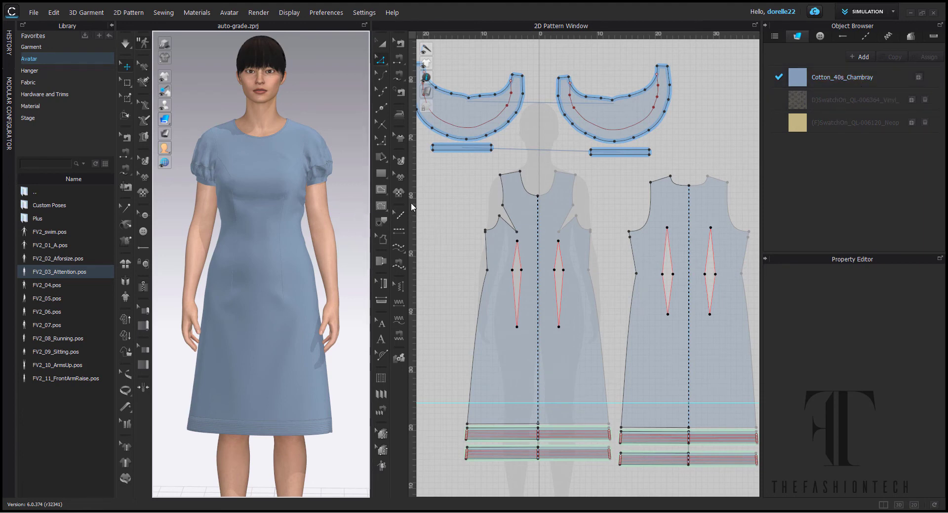
right_click_drag(335, 161, 133, 150)
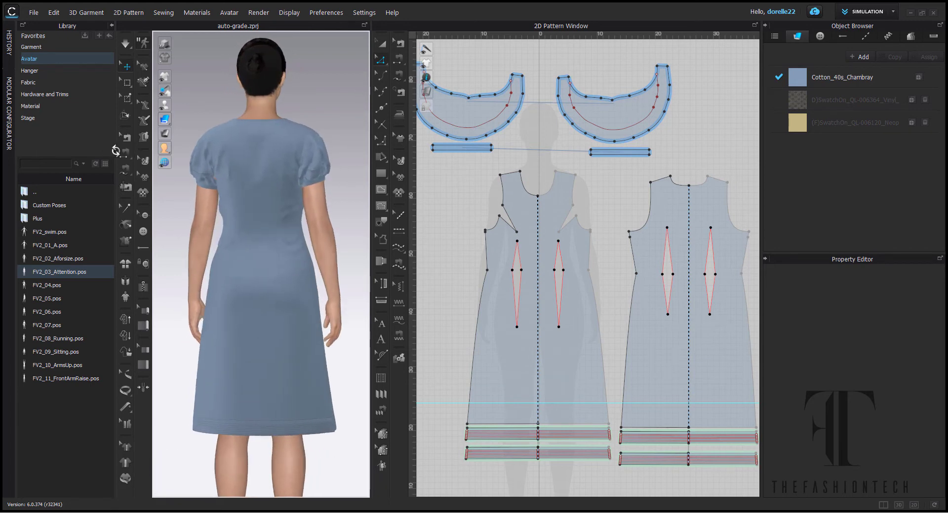
right_click_drag(133, 148, 344, 161)
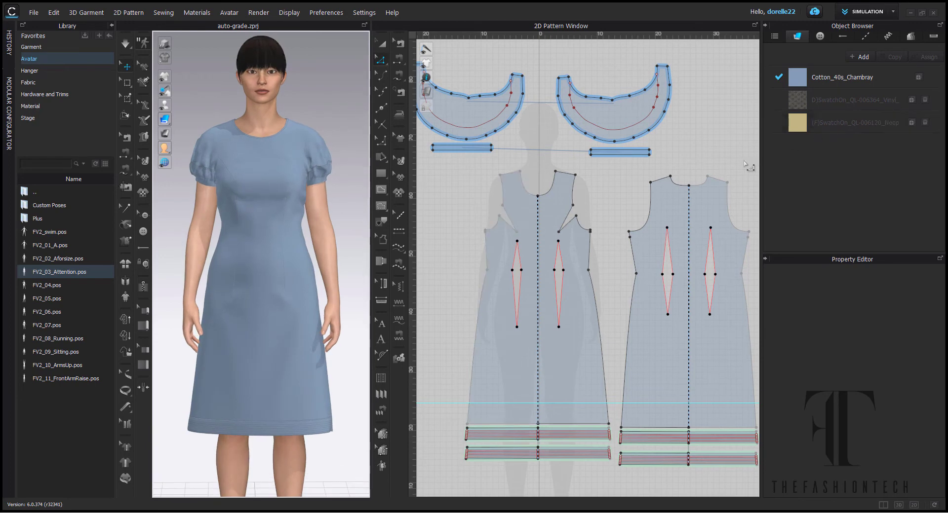
scroll(716, 148, "down", 4)
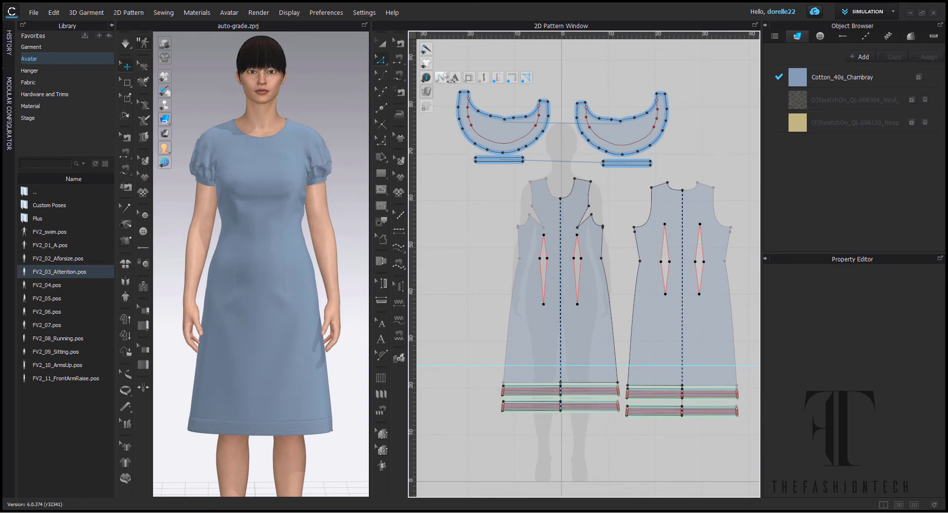
left_click_drag(453, 79, 735, 341)
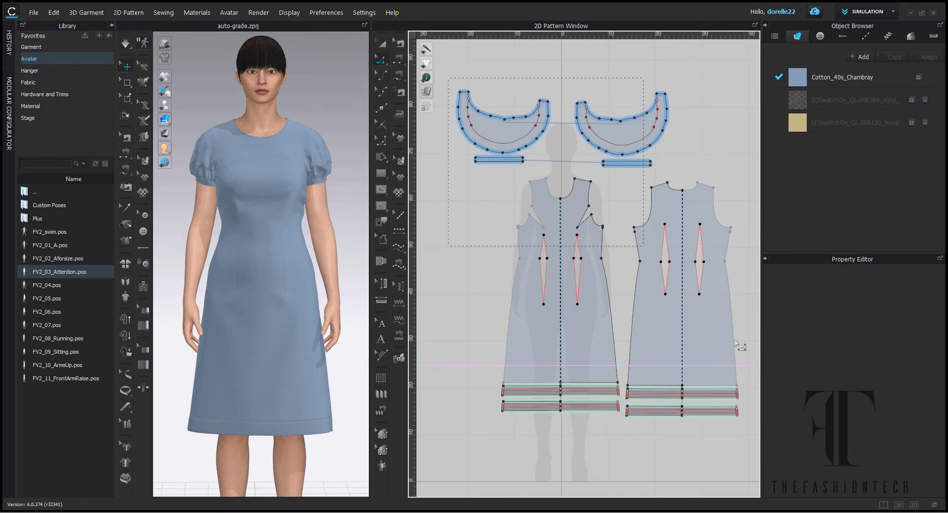
left_click_drag(787, 451, 781, 455)
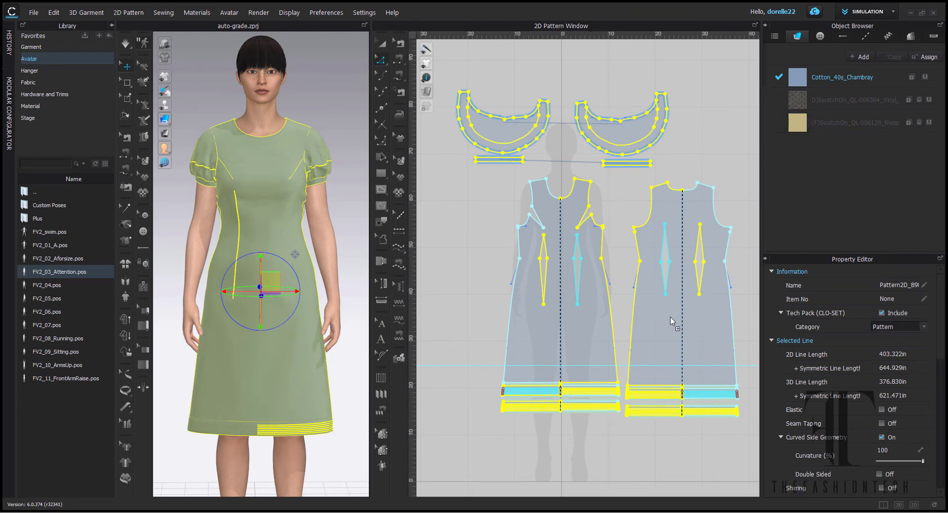
left_click_drag(671, 324, 672, 323)
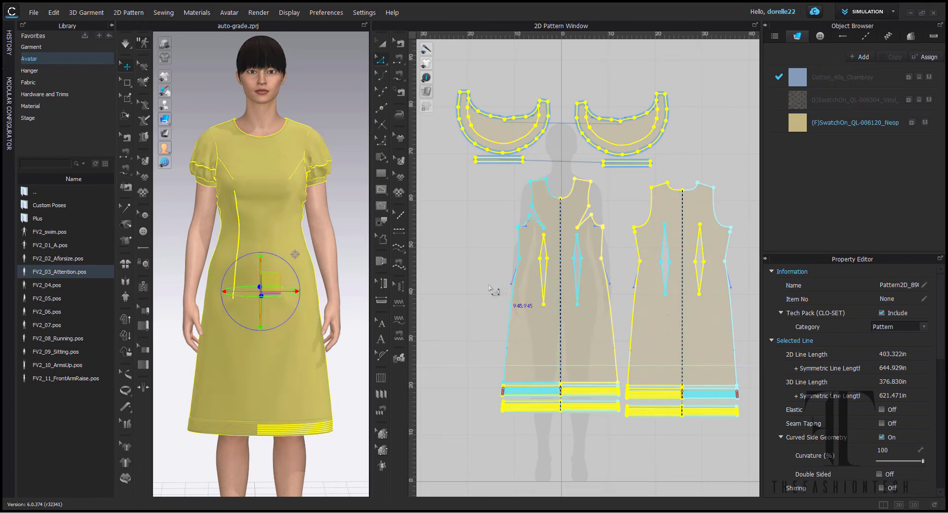
left_click(461, 282)
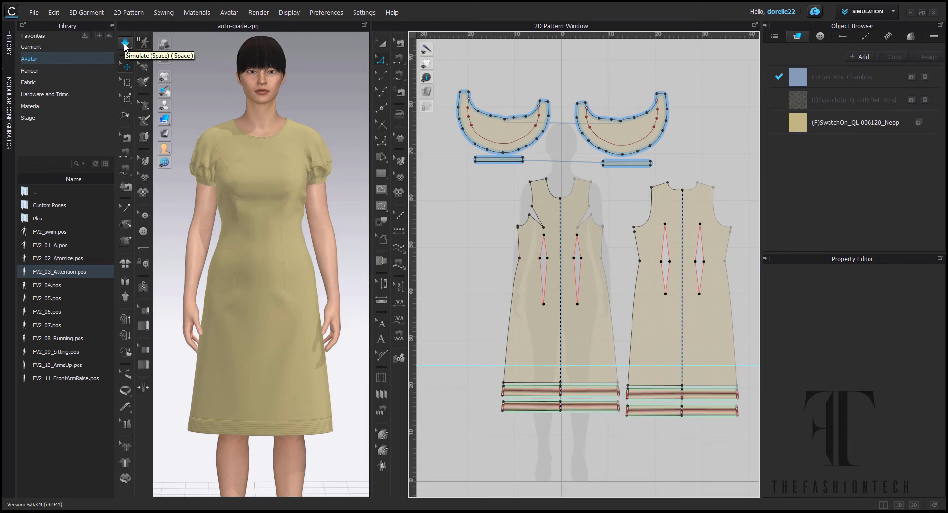
Simulate the dress and examine how the fabric drapes at the back, on the front bodice and around the puff sleeve.
left_click(126, 45)
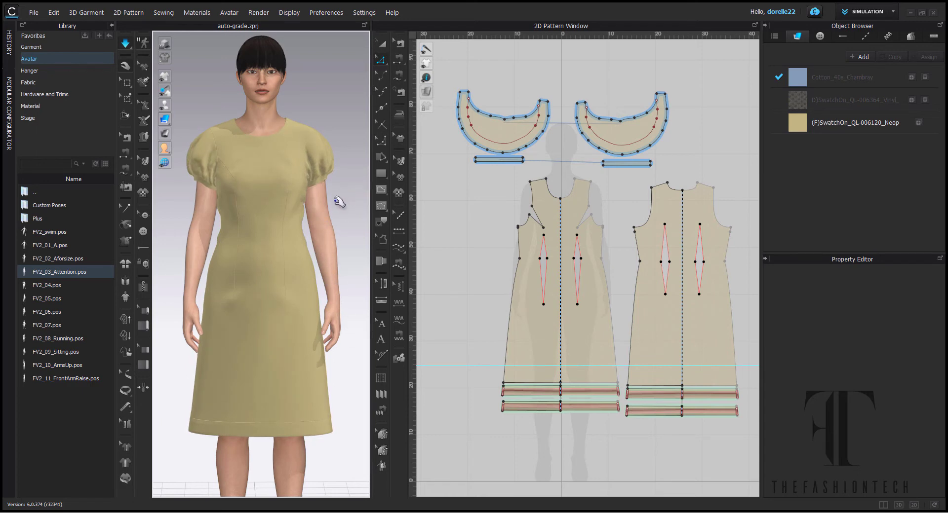
right_click_drag(332, 202, 206, 243)
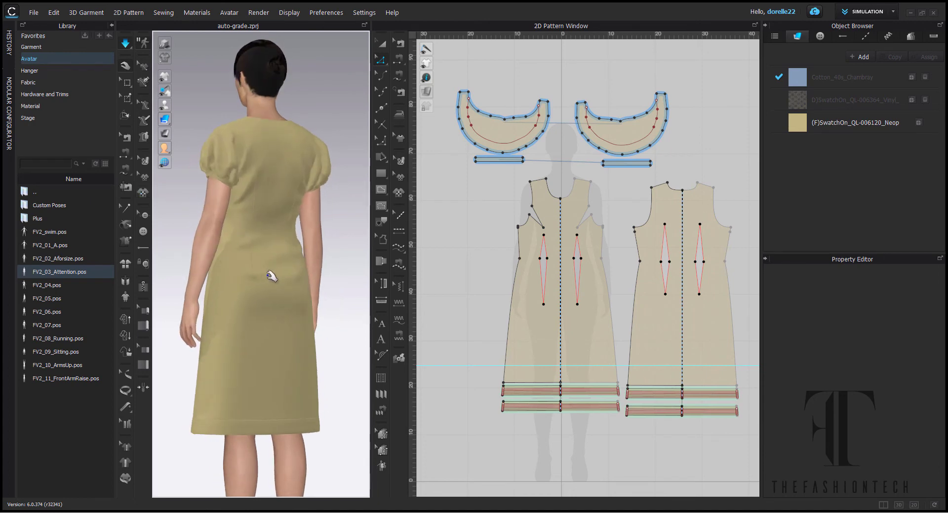
scroll(274, 266, "up", 5)
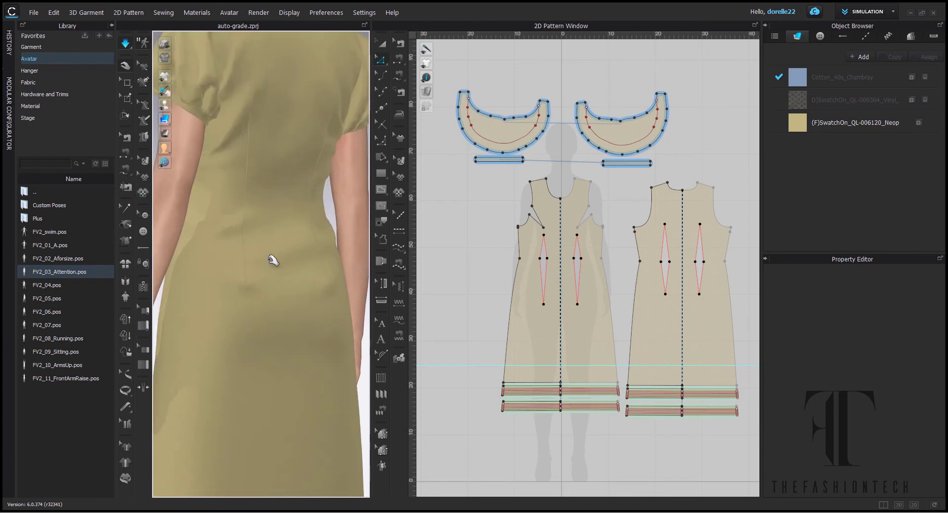
mouse_move(275, 257)
middle_mouse_down()
mouse_move(294, 241)
mouse_move(261, 252)
middle_mouse_up()
right_click_drag(283, 265, 474, 275)
scroll(297, 341, "down", 3)
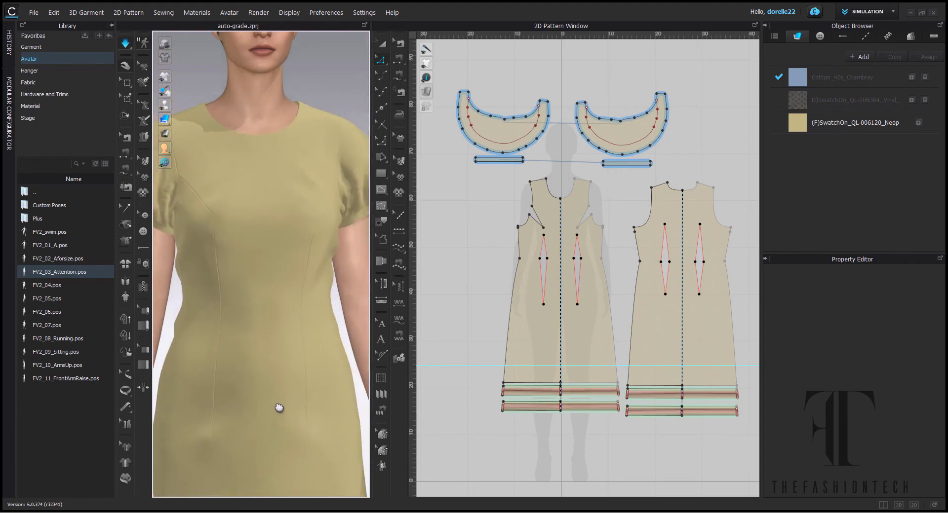
right_click_drag(275, 343, 360, 315)
scroll(365, 316, "up", 4)
middle_click_drag(385, 319, 345, 306)
scroll(233, 207, "up", 2)
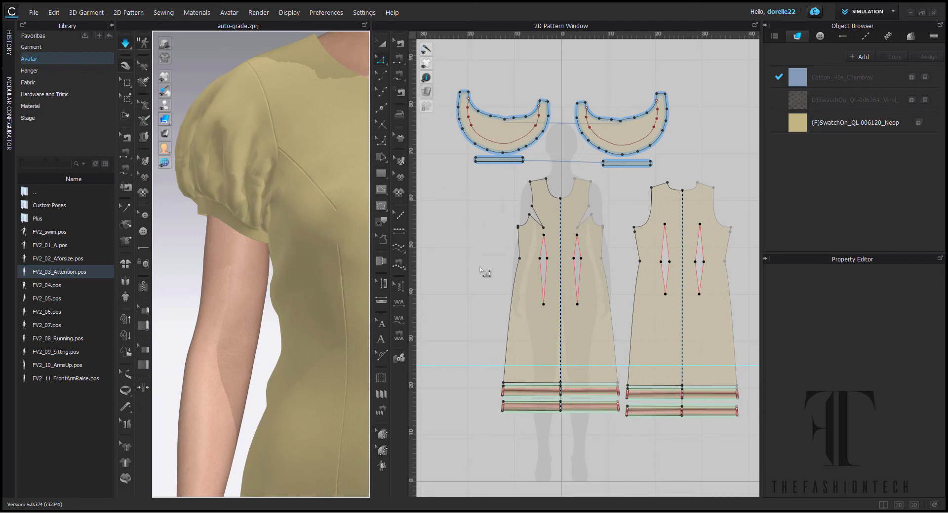
Remove the texture from the SwatchOn_QL-006120 fabric and set its color to the muted blue-grey #6A7C8B.
left_click(872, 121)
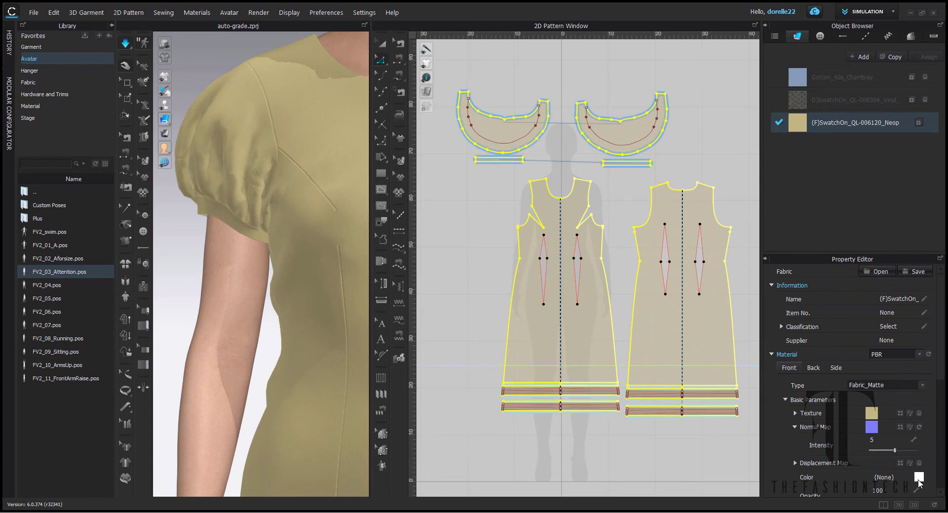
left_click(919, 413)
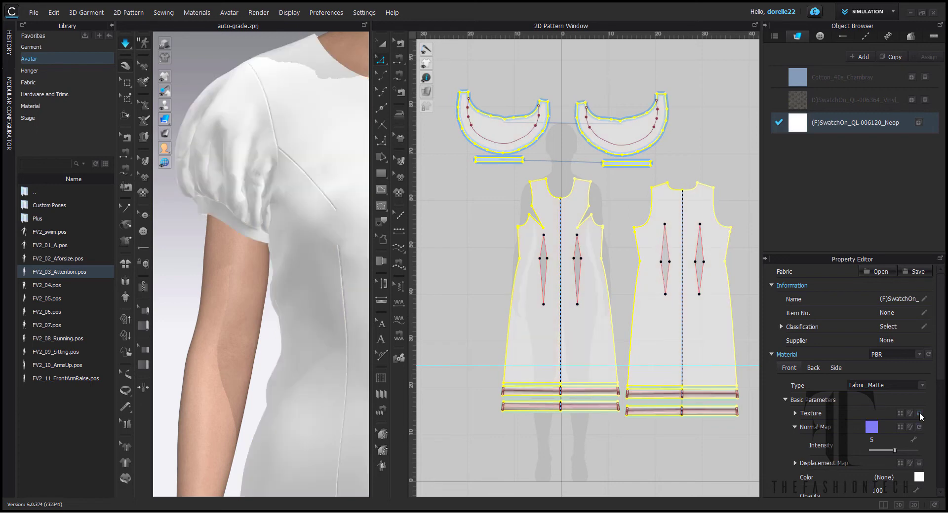
left_click(918, 477)
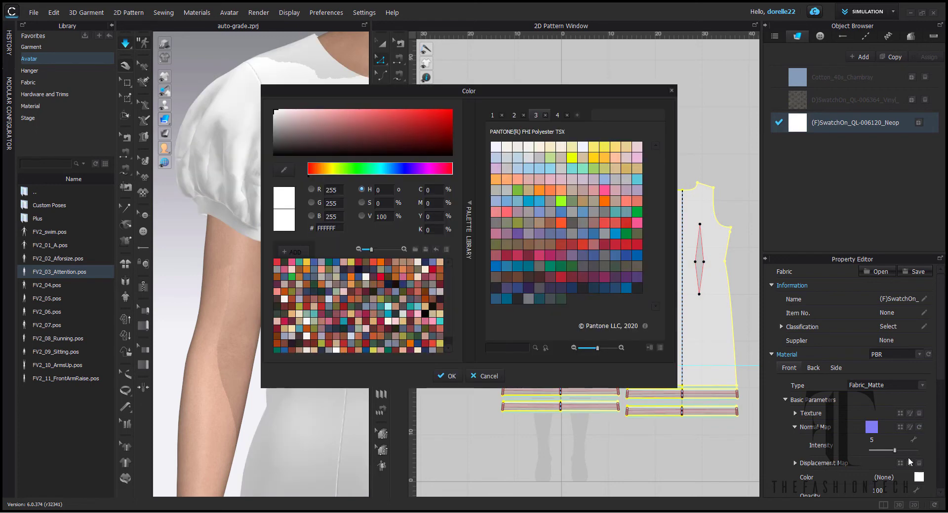
left_click(496, 298)
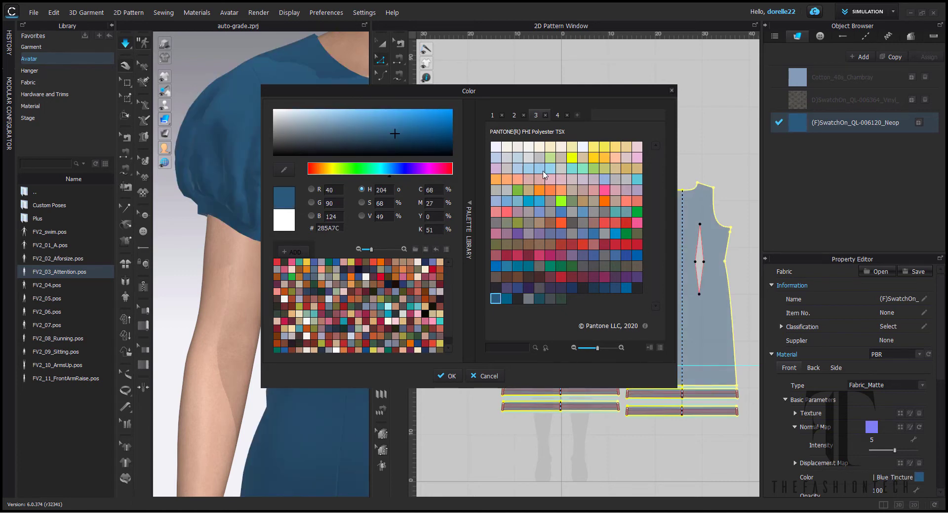
left_click(582, 233)
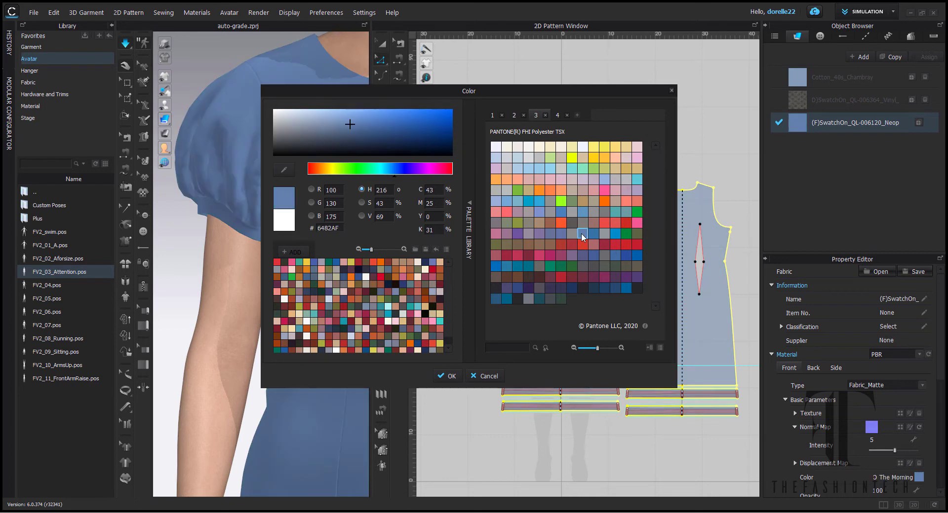
left_click(583, 214)
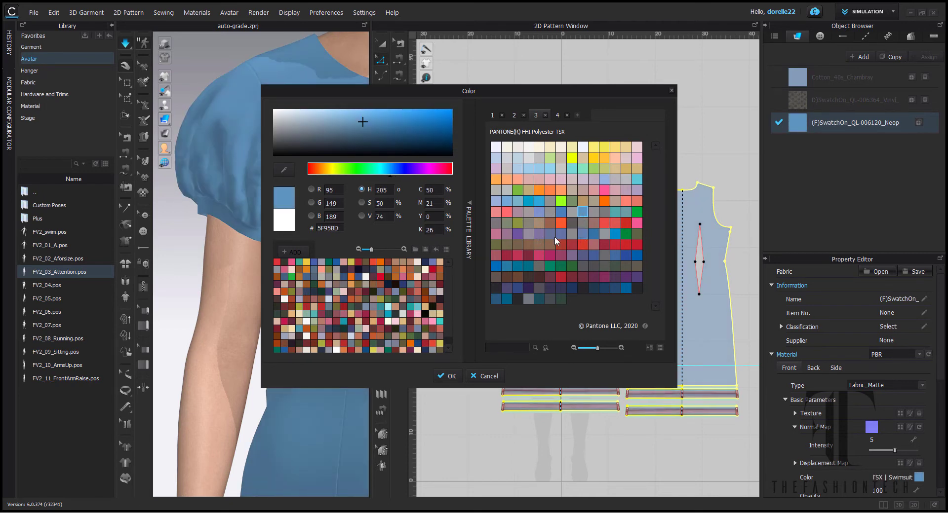
left_click(381, 291)
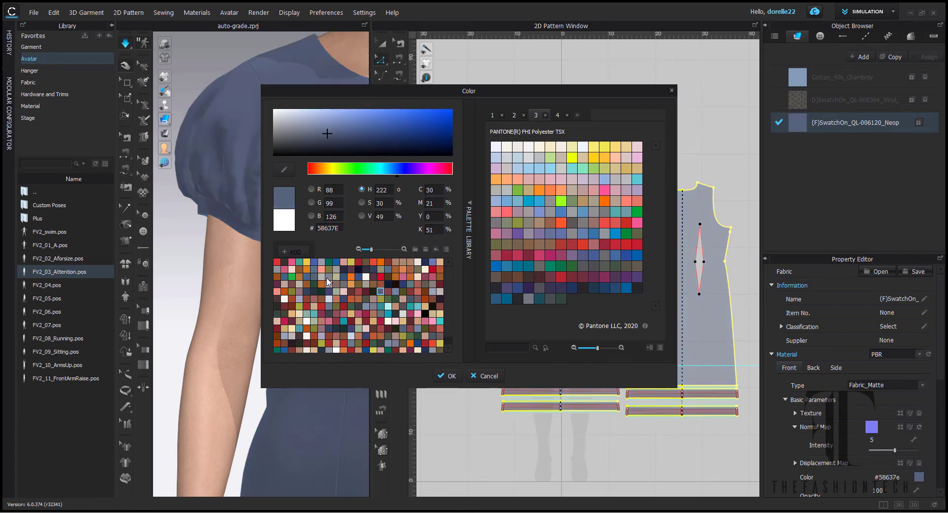
left_click(329, 306)
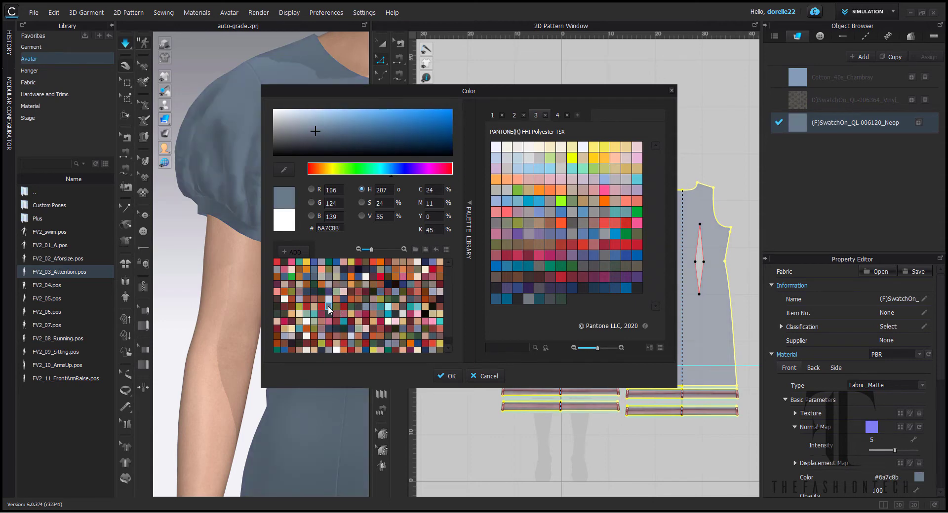
left_click(450, 376)
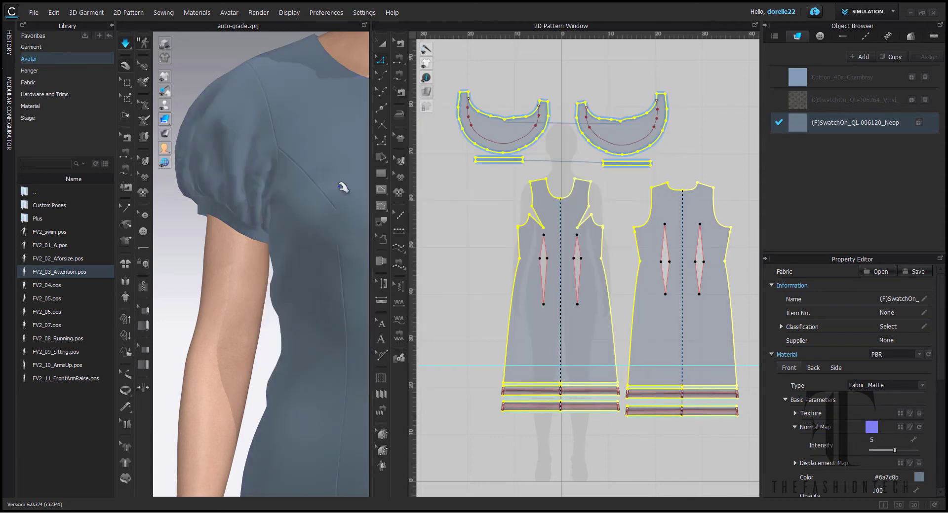
Stop the simulation, inspect the recolored dress from the front and side, and clear the fabric selection.
right_click_drag(339, 184, 301, 184)
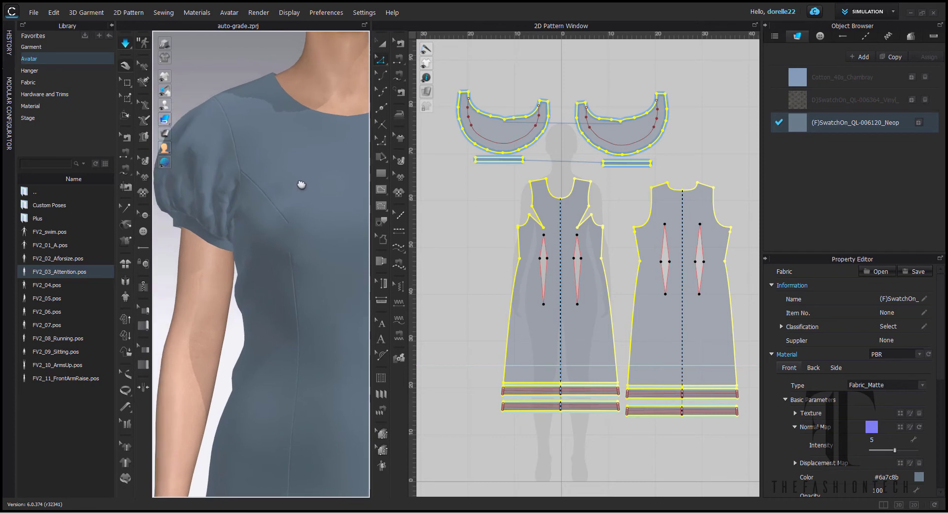
left_click(126, 66)
middle_click_drag(341, 268, 277, 274)
scroll(277, 274, "down", 5)
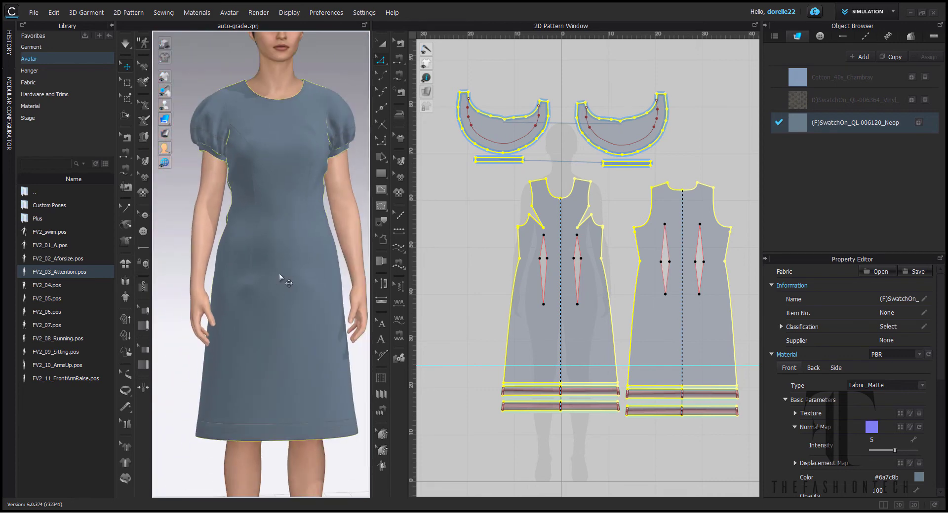
right_click_drag(267, 271, 281, 212)
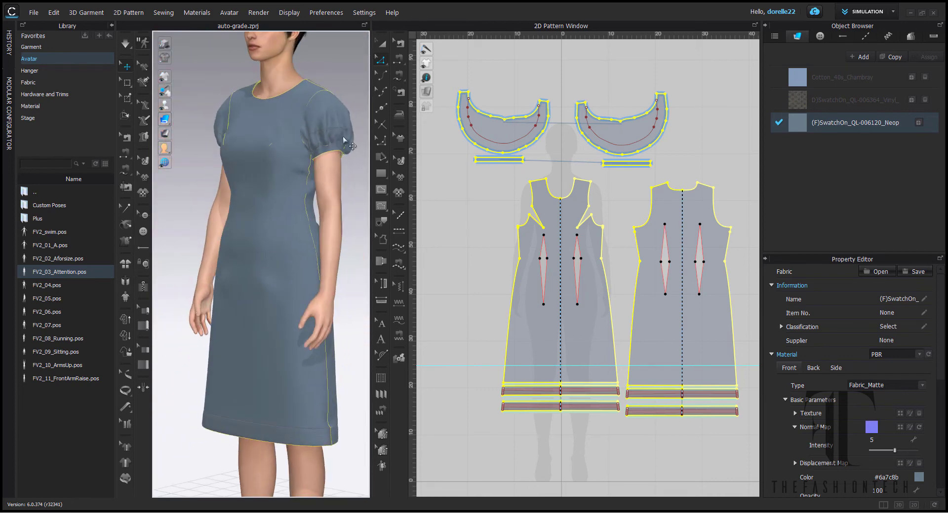
left_click(721, 119)
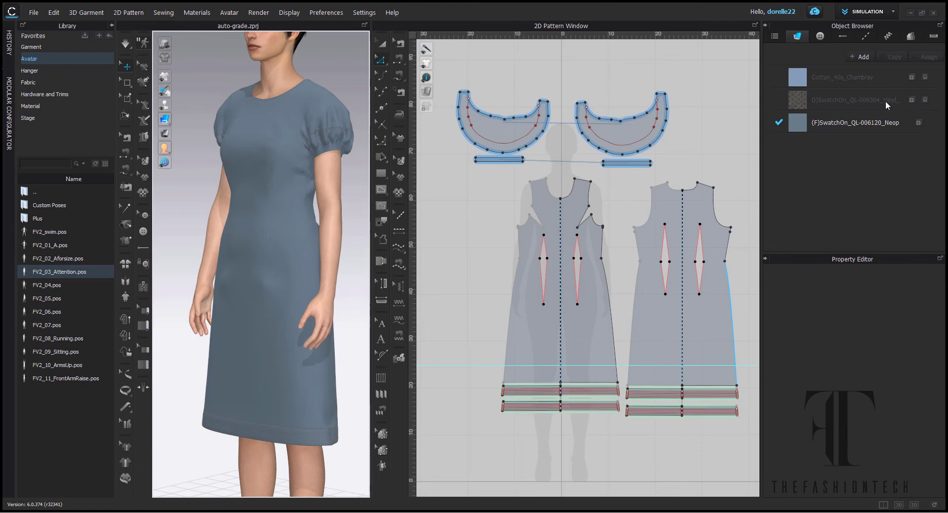
Select the SwatchOn_QL-006120 fabric and examine its surface and the seam detail close up on the dress.
left_click(861, 123)
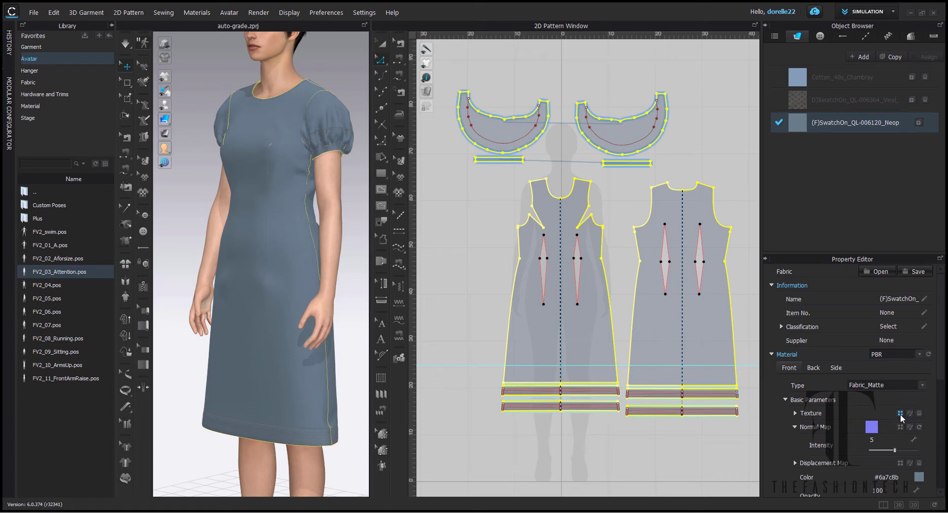
scroll(312, 229, "up", 10)
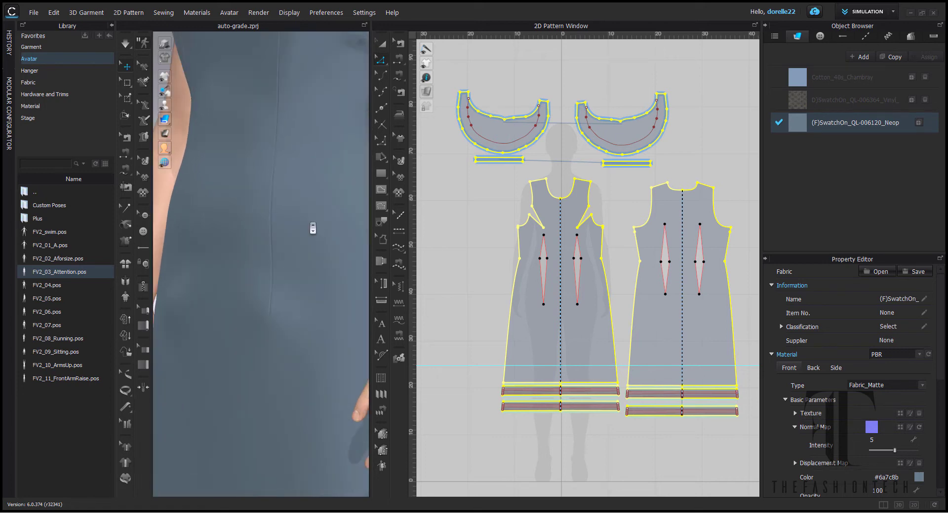
scroll(311, 229, "up", 5)
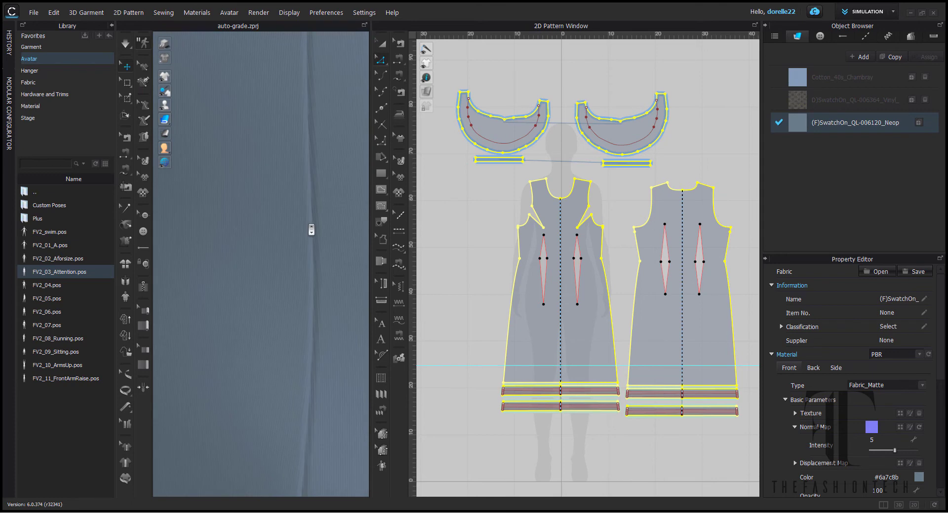
scroll(312, 234, "up", 5)
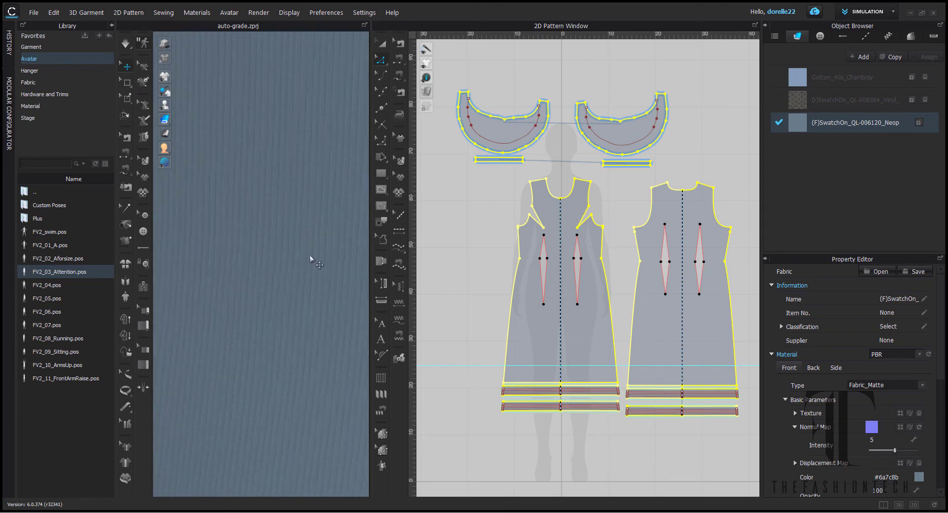
scroll(310, 257, "down", 5)
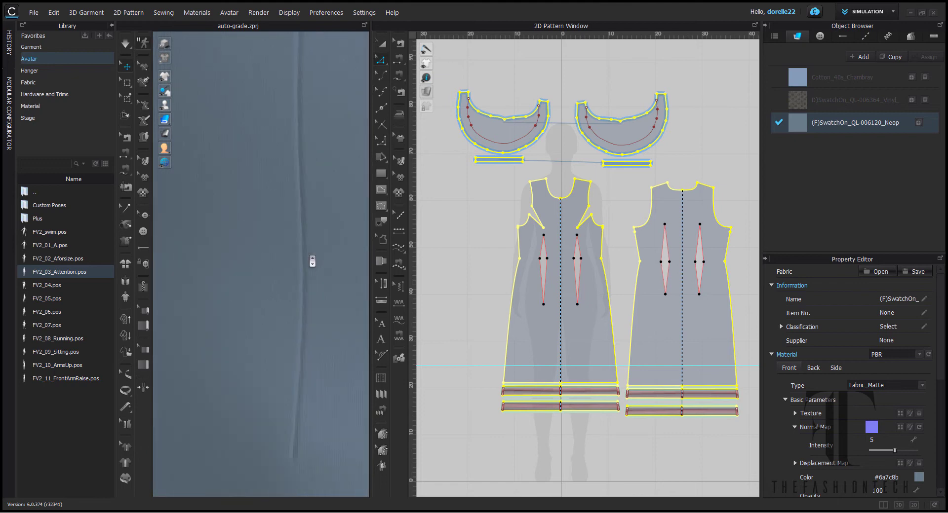
scroll(310, 257, "down", 8)
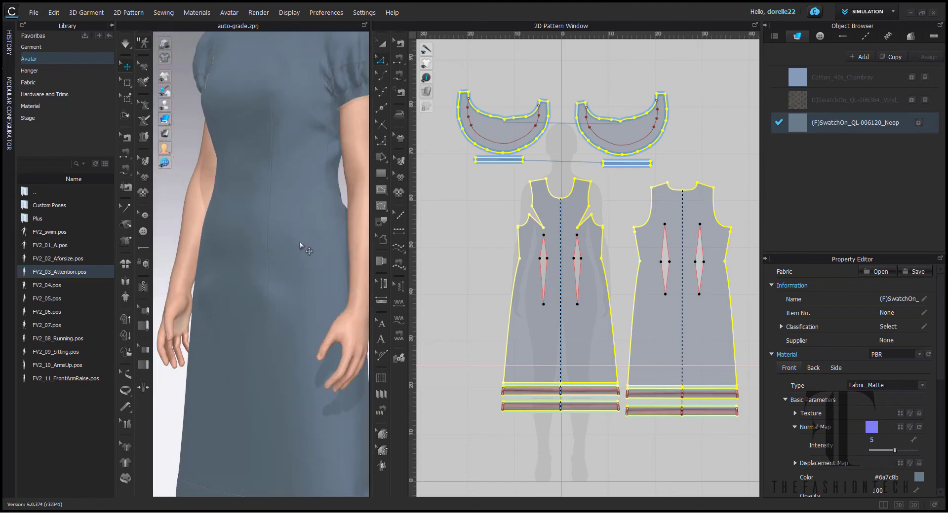
scroll(299, 241, "down", 5)
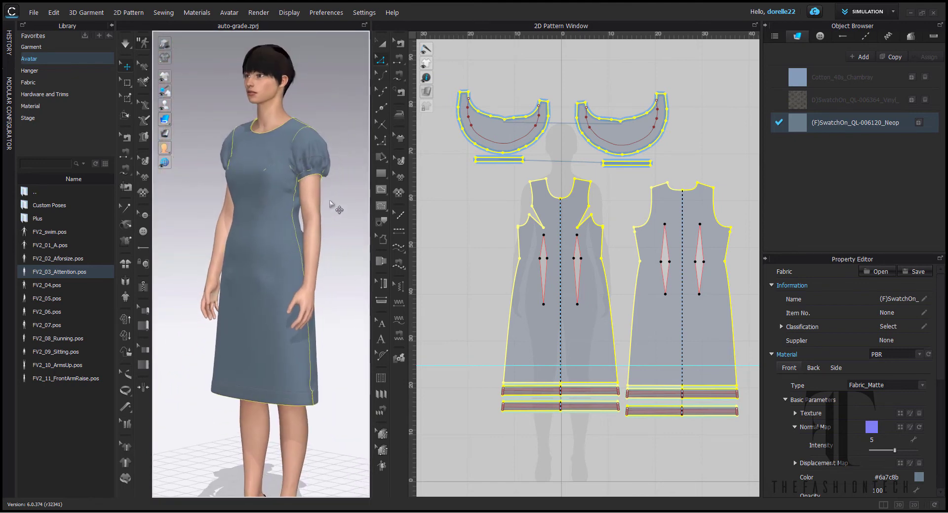
Restart the simulation with the avatar facing front and clear the fabric selection.
right_click_drag(330, 204, 387, 196)
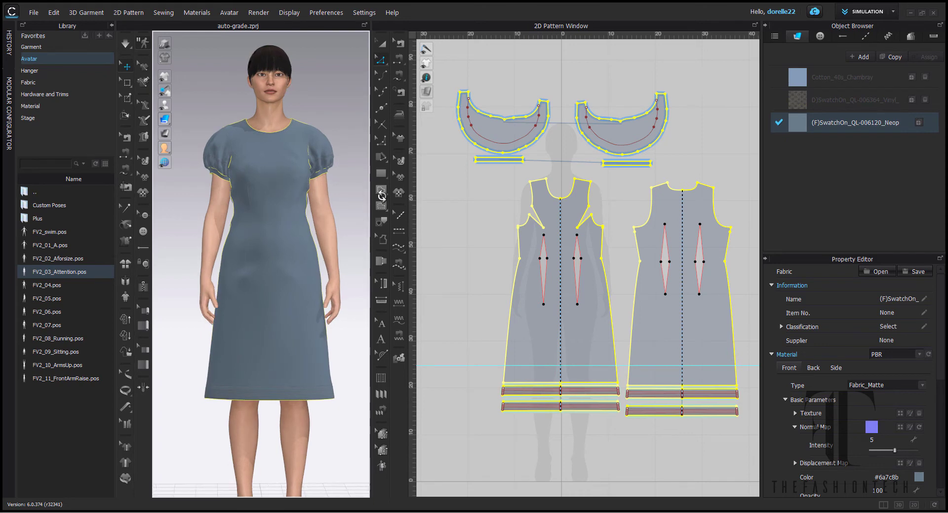
key("space")
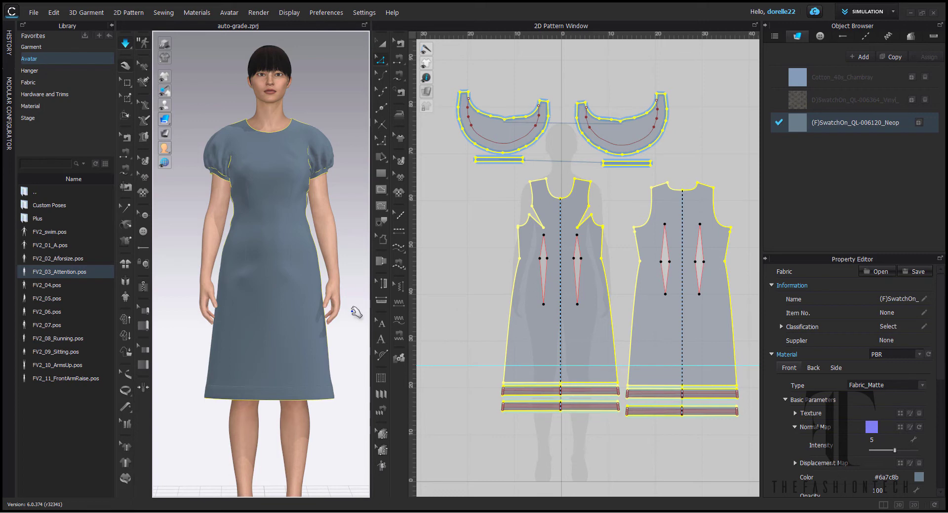
left_click(345, 230)
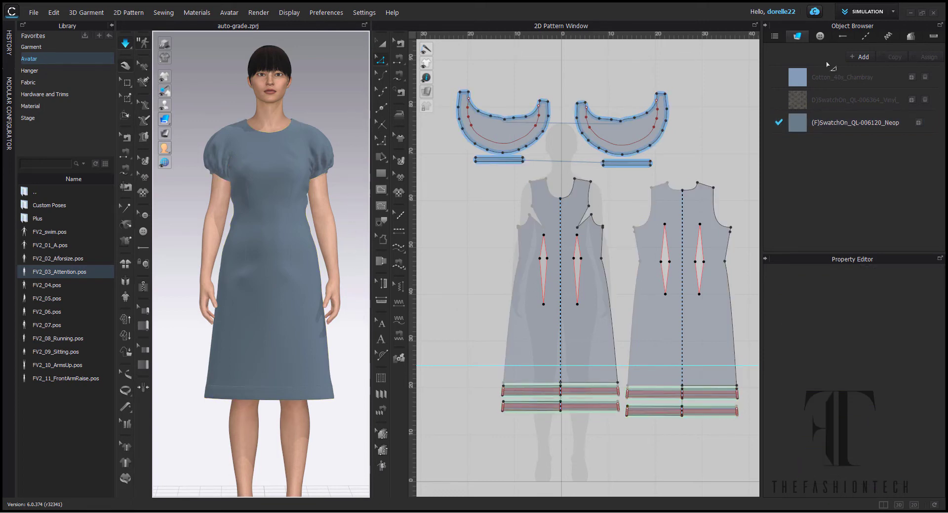
Browse the Fabric library and preview the details of SwatchOn_QL-005424_BoiledWool in the first folder.
left_click(38, 84)
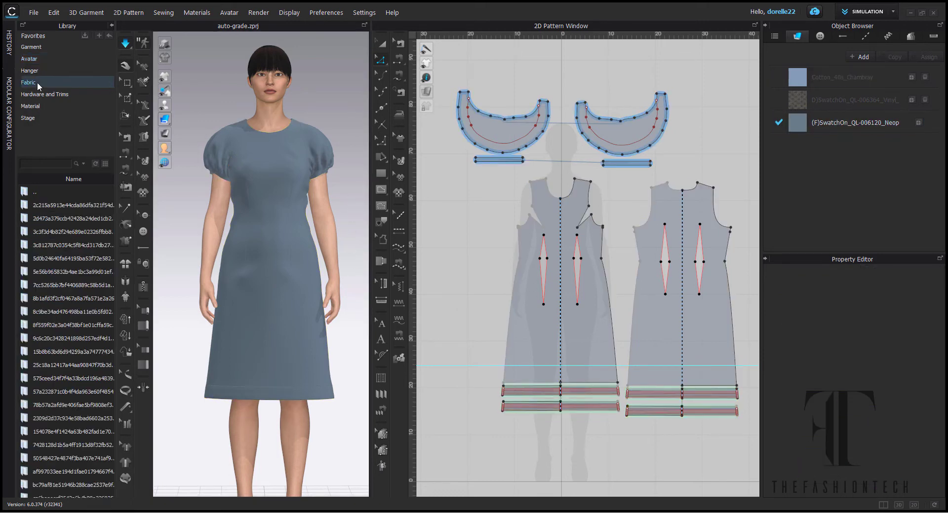
double_click(51, 205)
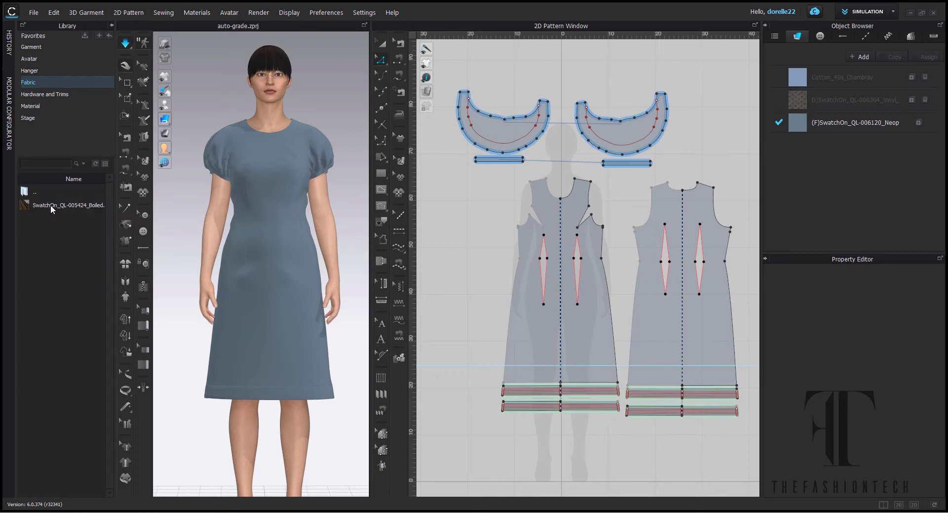
mouse_move(52, 206)
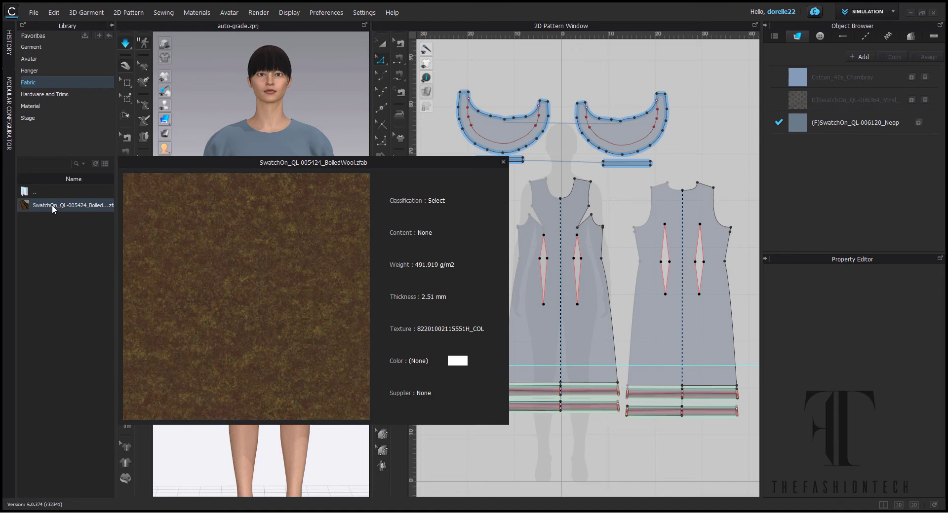
double_click(33, 192)
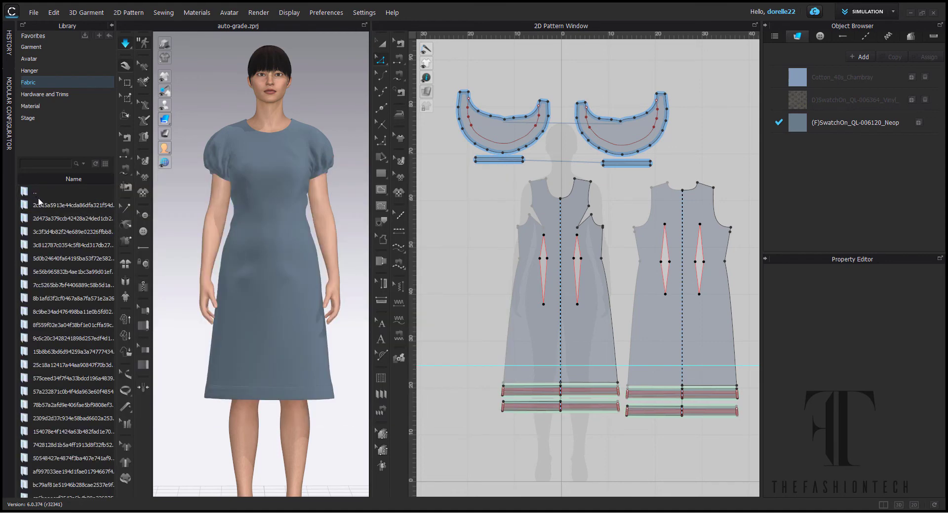
Add the striped SwatchOn_QL-005729 fabric from the library's second fabric folder to the project's fabrics.
double_click(51, 214)
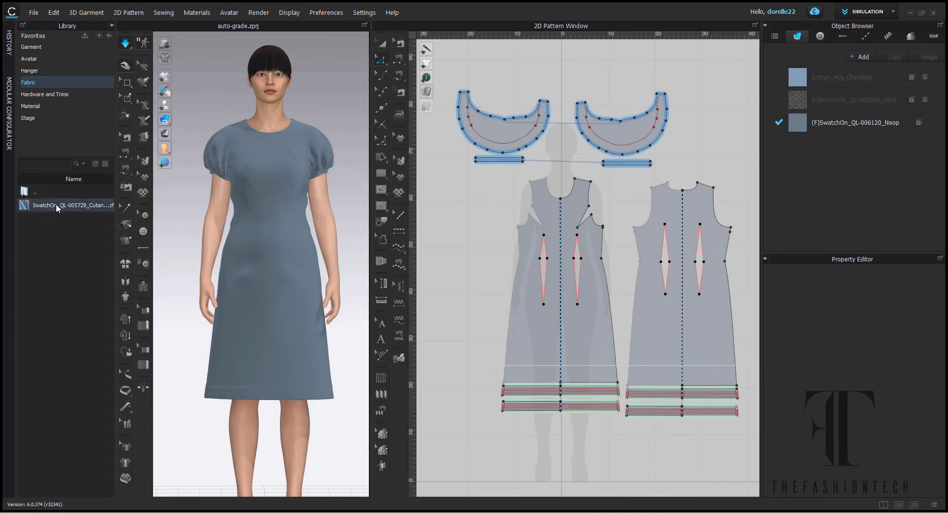
mouse_move(56, 203)
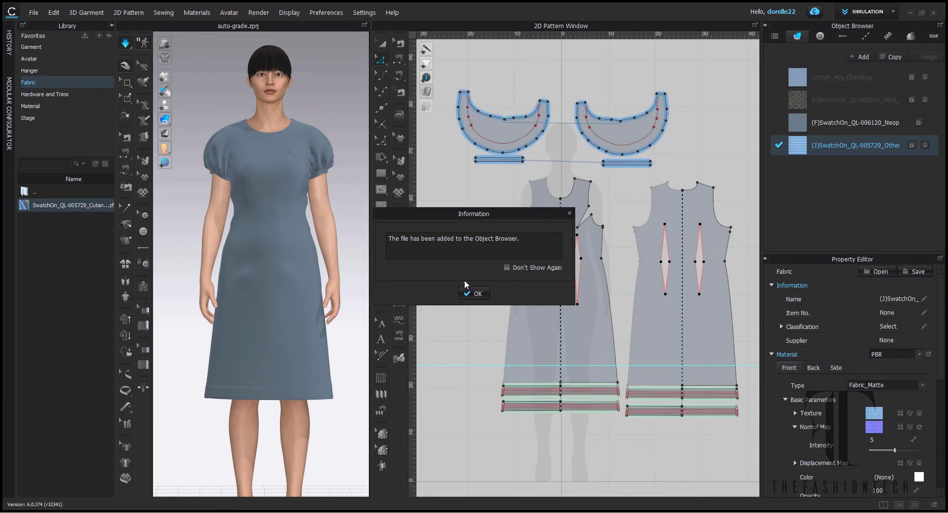
left_click(475, 293)
scroll(475, 254, "down", 2)
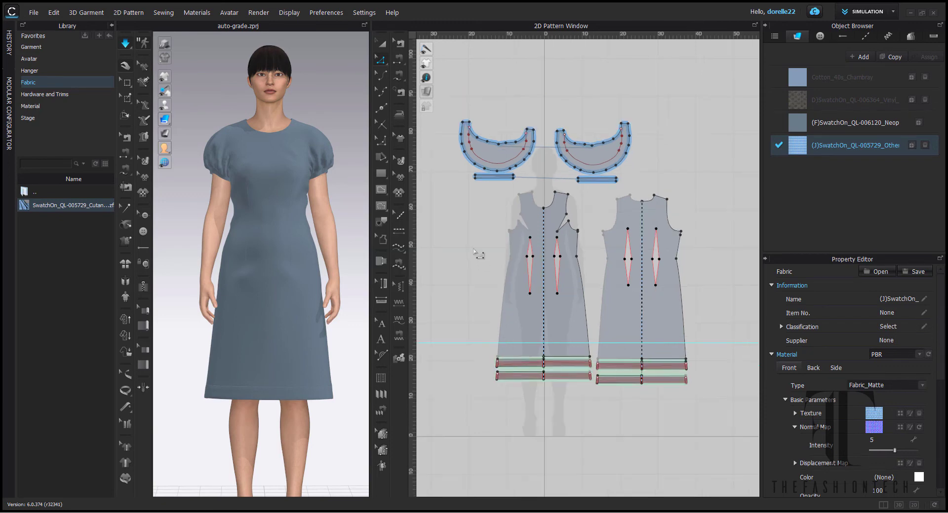
Assign the SwatchOn_QL-005729 fabric to all pattern pieces of the dress and clear the selection.
left_click_drag(446, 104, 715, 412)
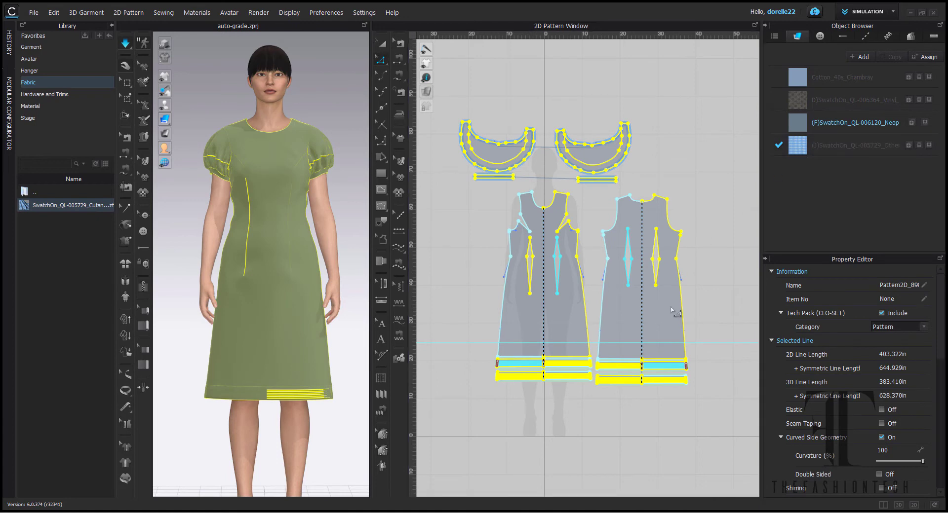
left_click(355, 226)
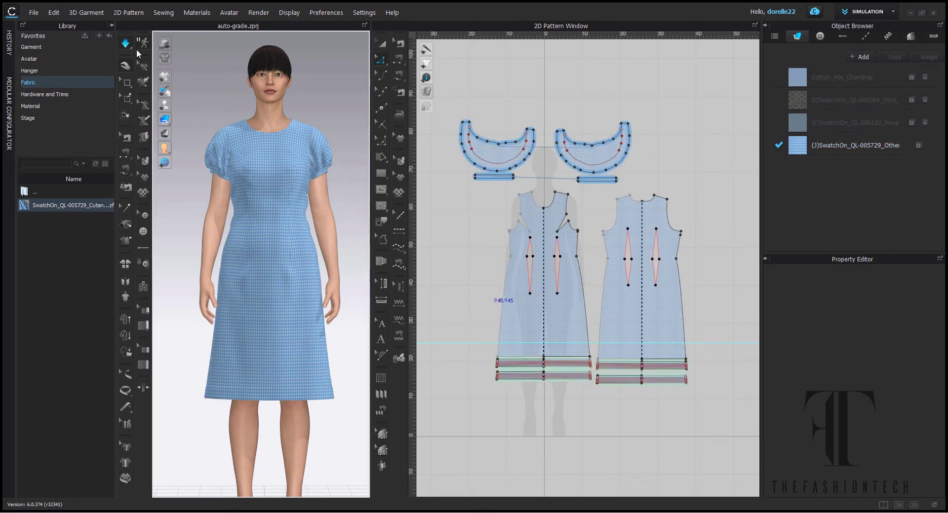
Inspect the dress in the SwatchOn_QL-005729 fabric from front and back, then select that fabric and examine its weave close up.
scroll(340, 326, "up", 3)
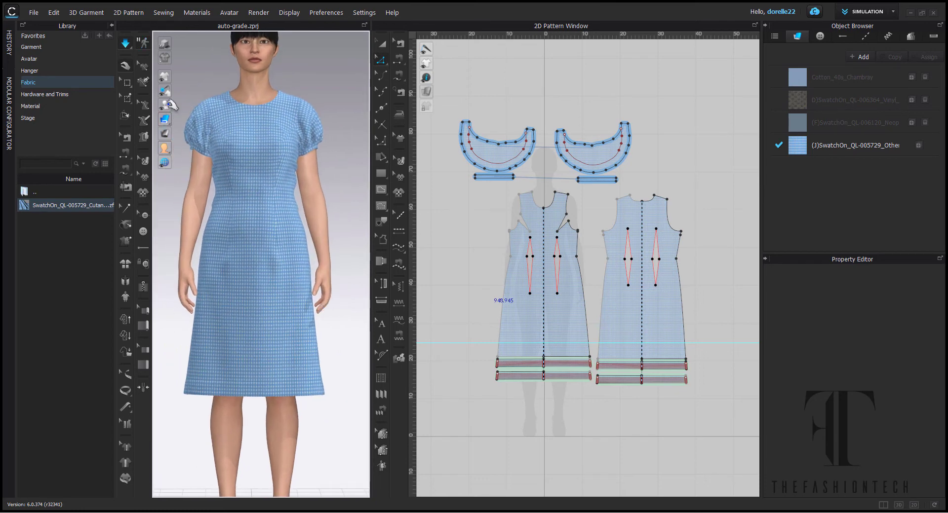
right_click_drag(308, 321, 129, 318)
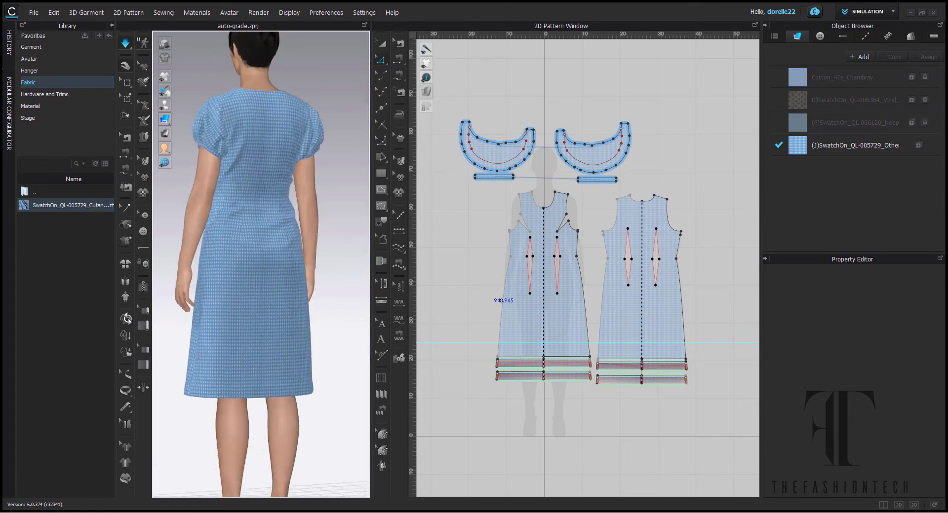
left_click(292, 263)
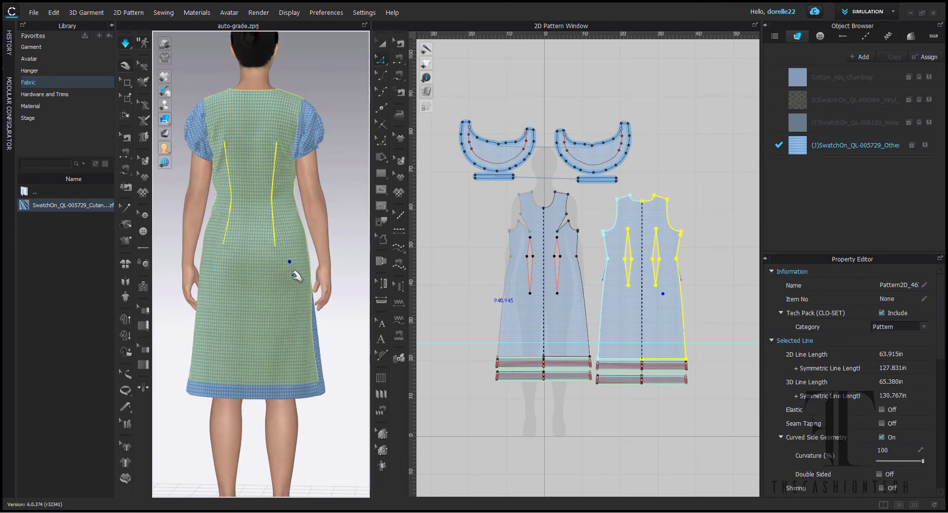
left_click(348, 359)
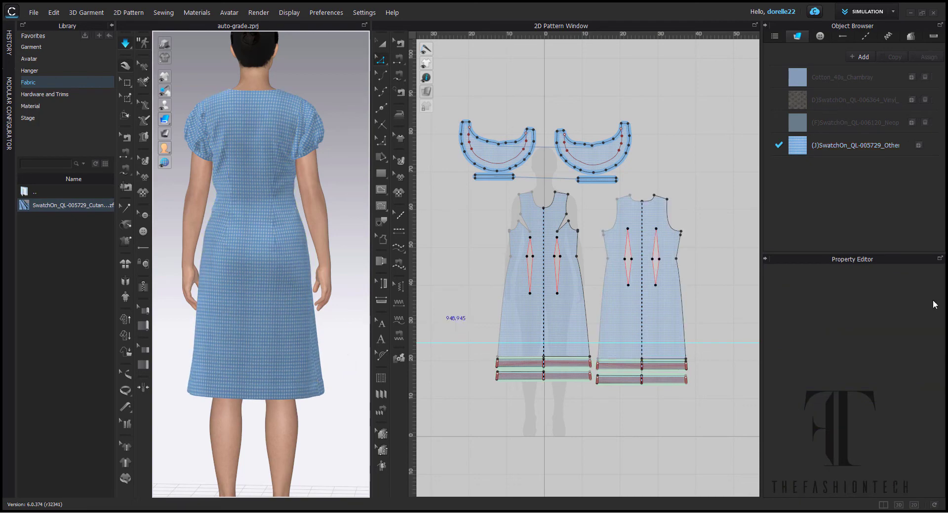
left_click(841, 149)
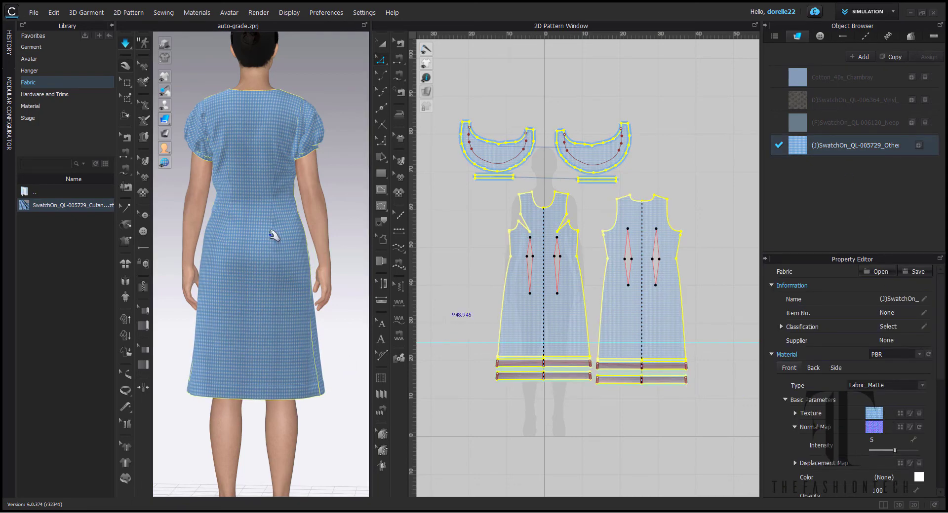
scroll(277, 236, "up", 10)
scroll(280, 242, "up", 6)
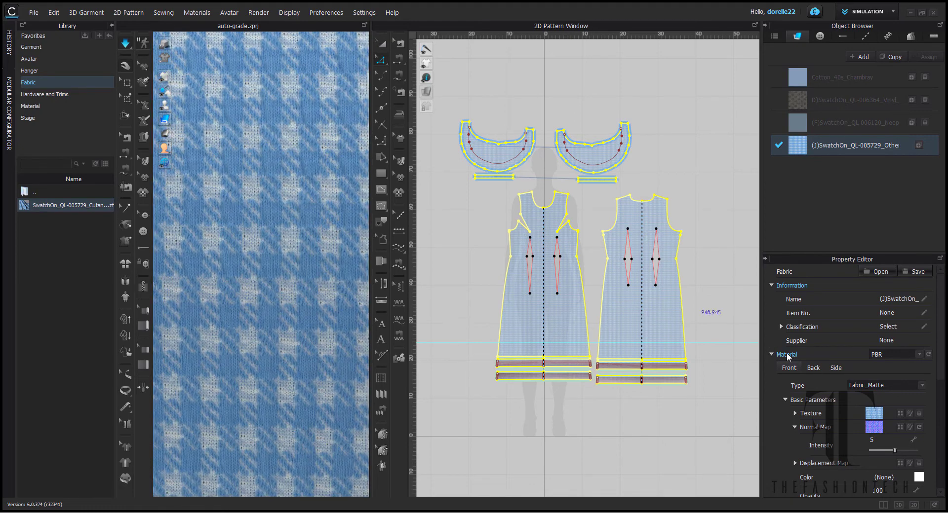
Start replacing the selected fabric's texture image and browse the ART LIBRARY folder on the LIBRARY (F:) drive.
left_click(901, 413)
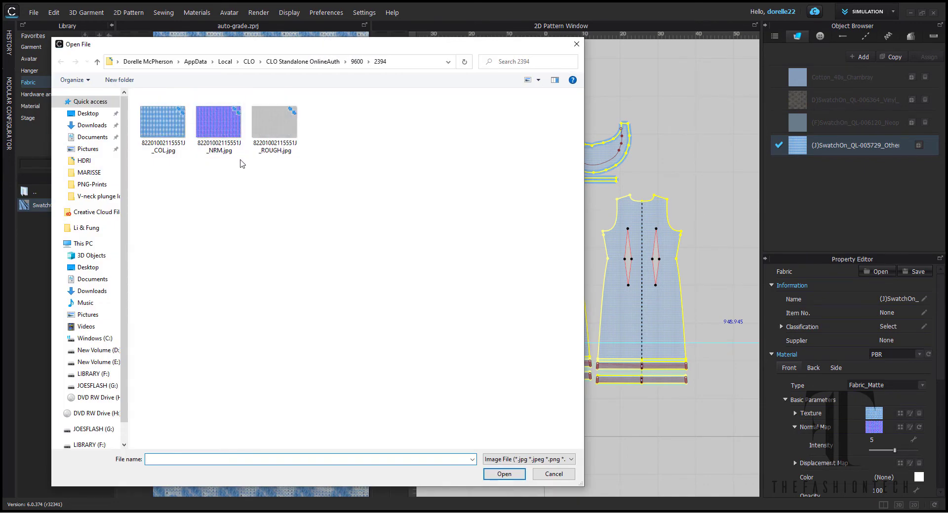
left_click(95, 374)
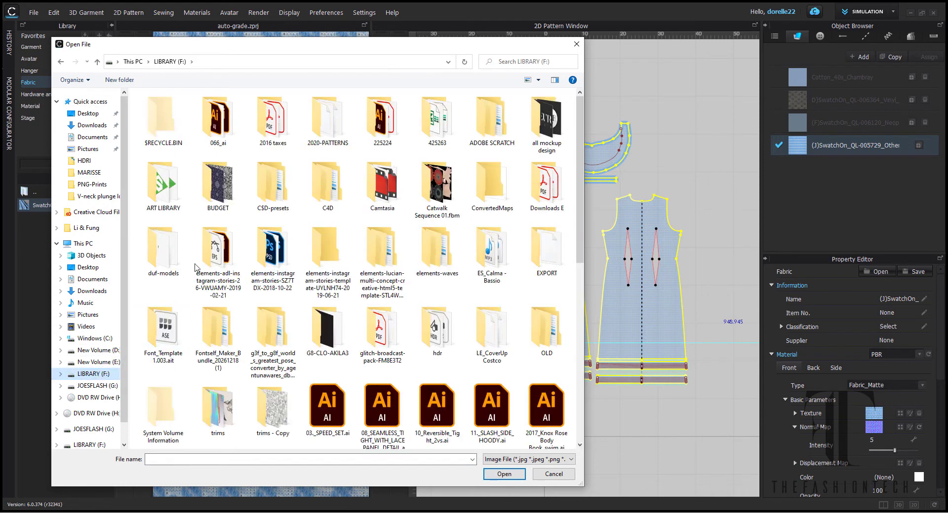
double_click(179, 186)
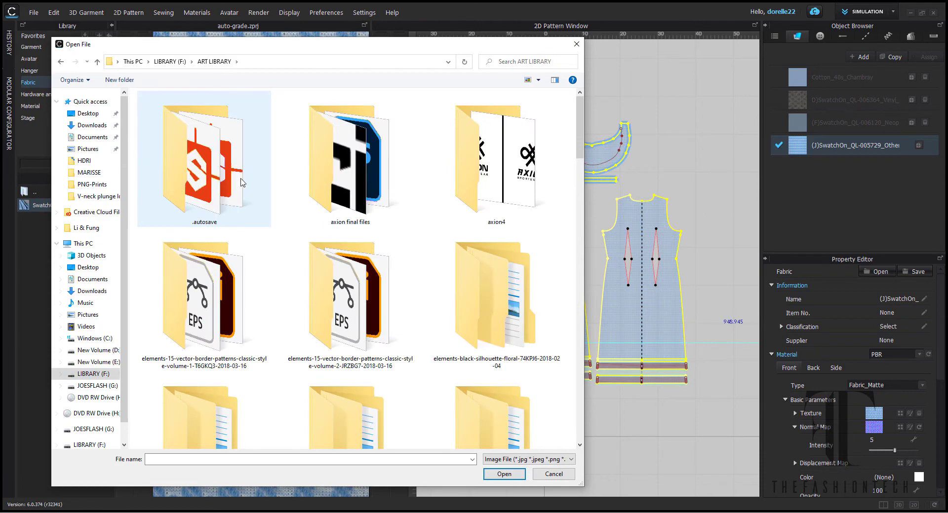
scroll(254, 226, "down", 10)
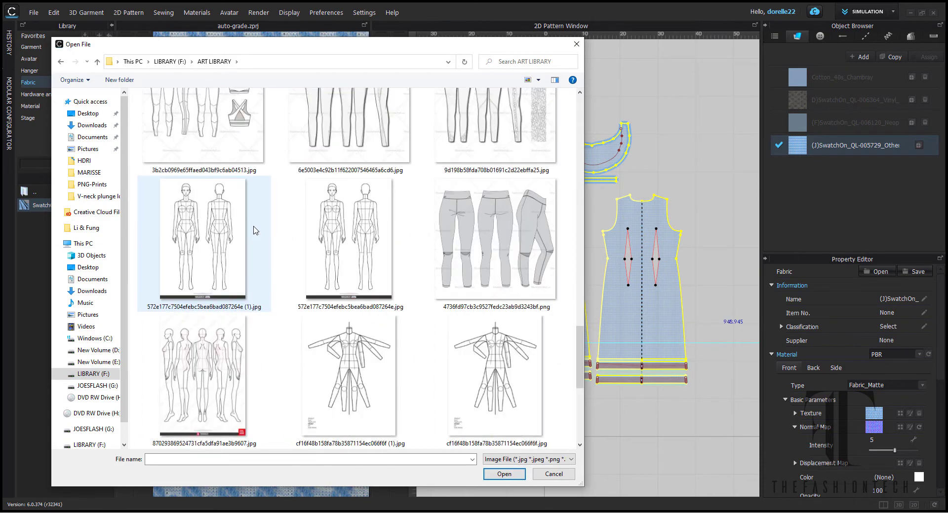
scroll(255, 230, "up", 5)
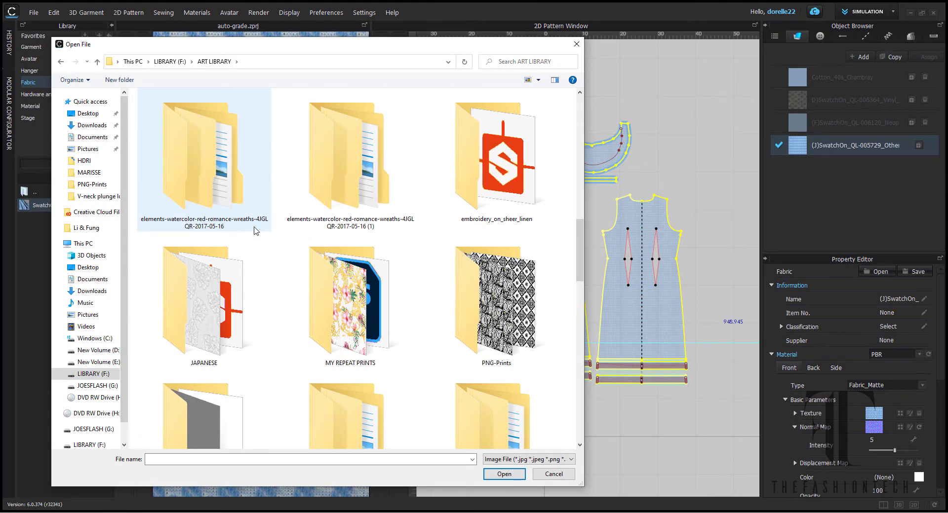
scroll(423, 277, "down", 3)
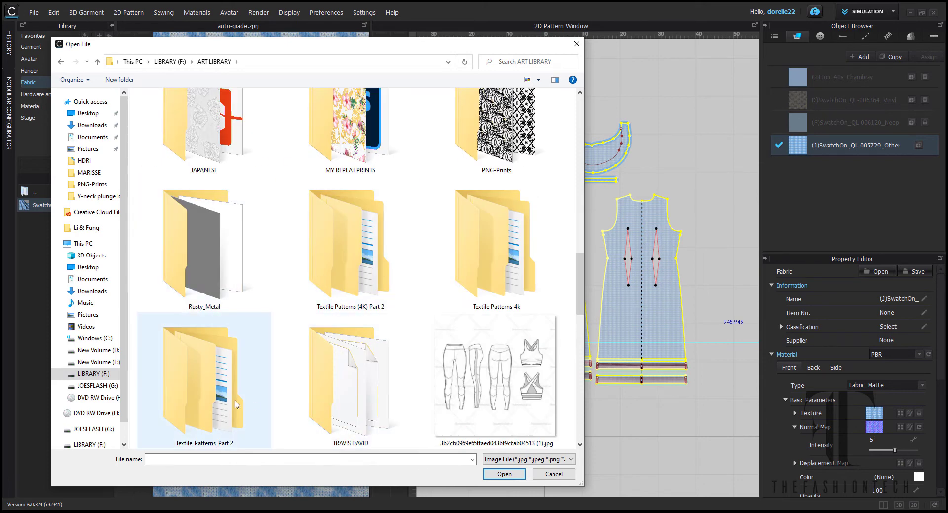
double_click(237, 402)
double_click(169, 157)
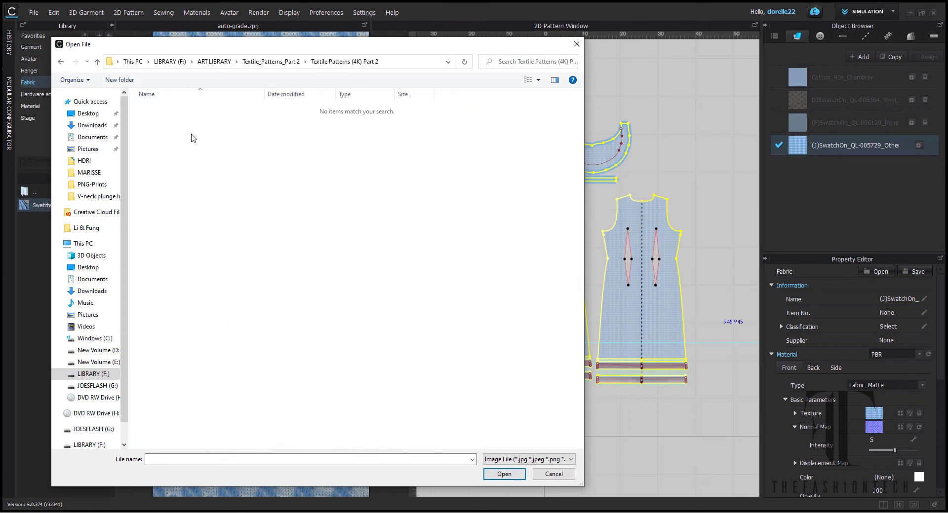
left_click(213, 61)
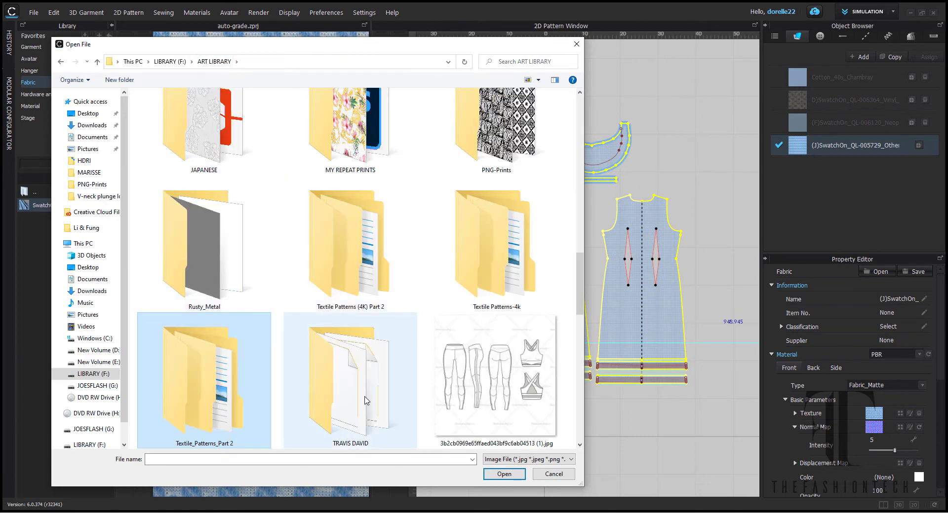
Load dottedfabric_basecolor.jpg from the Fabric 18 (Dotted Fabric) (4K) folder, inside Textile Patterns (4K), as the fabric's texture.
double_click(301, 329)
double_click(190, 140)
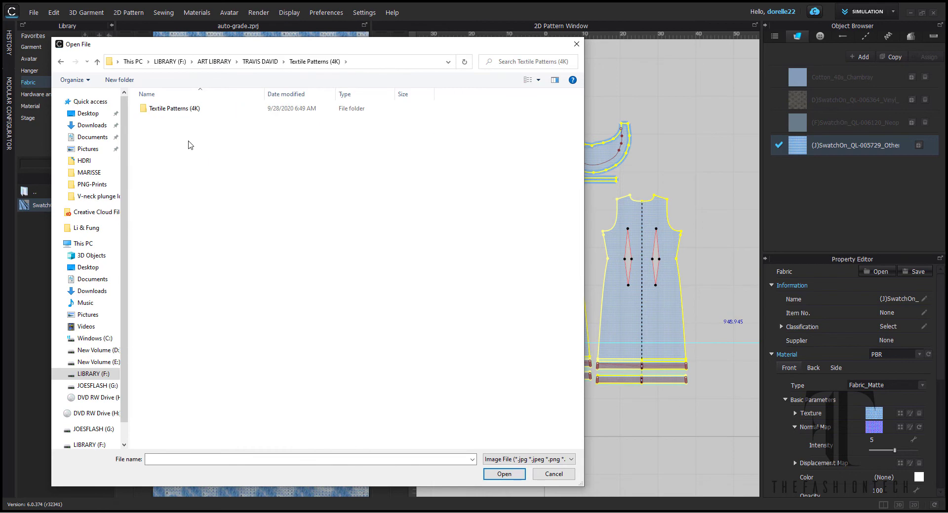
double_click(190, 109)
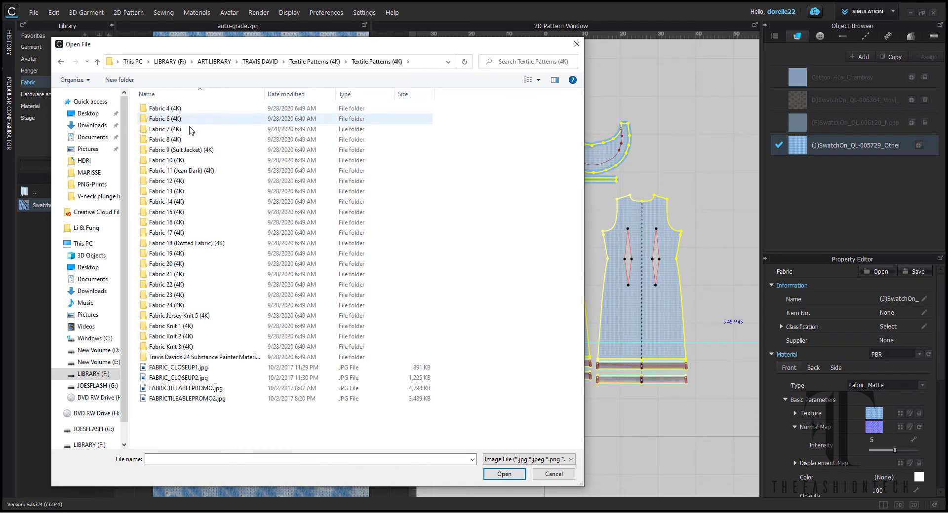
left_click(192, 244)
double_click(192, 245)
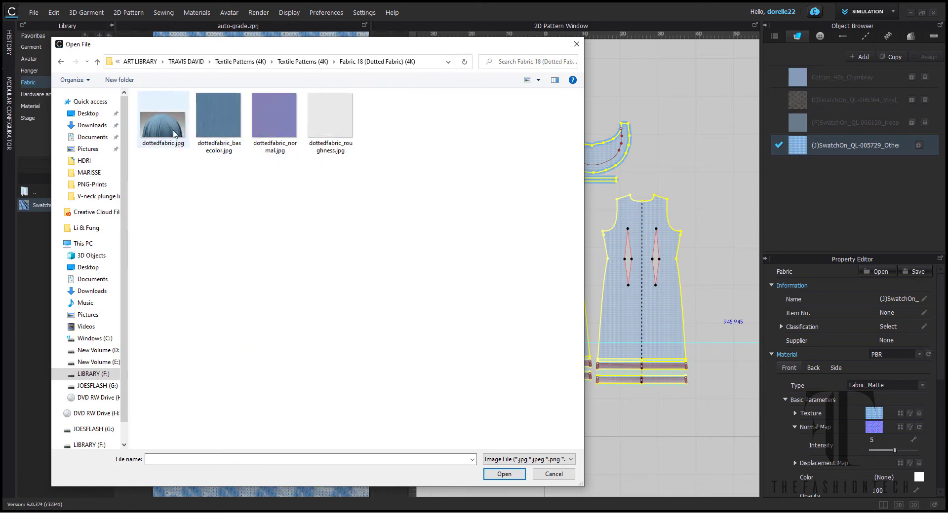
double_click(217, 124)
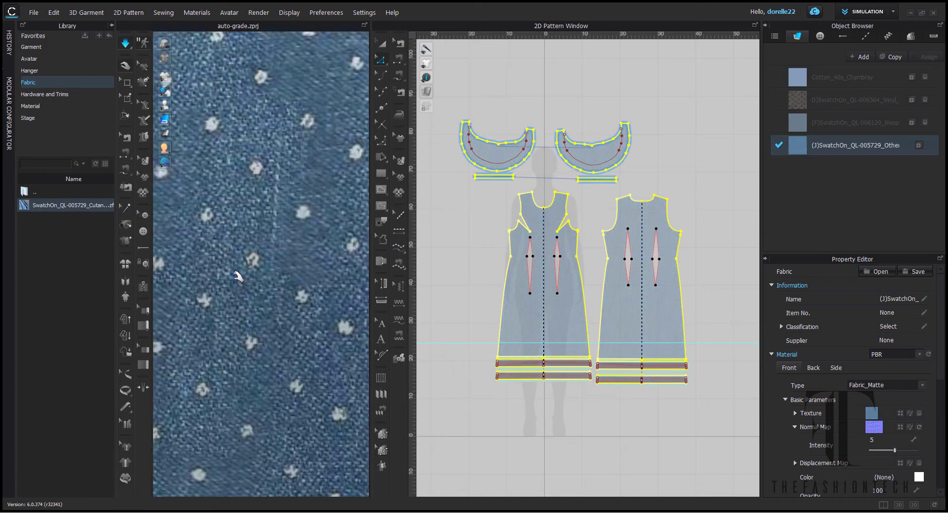
Examine the dotted texture on the dress from back and front, both close up and at full length, and clear the fabric selection.
scroll(247, 283, "down", 10)
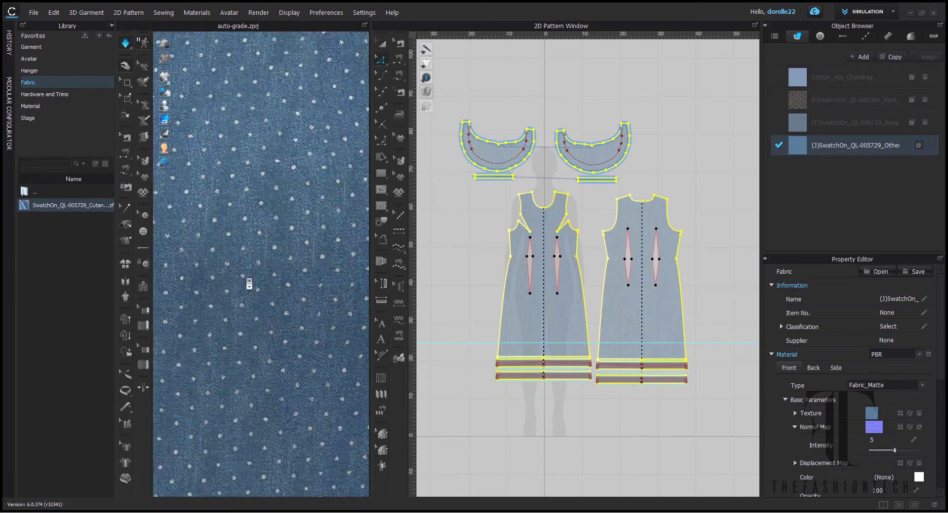
scroll(249, 283, "down", 8)
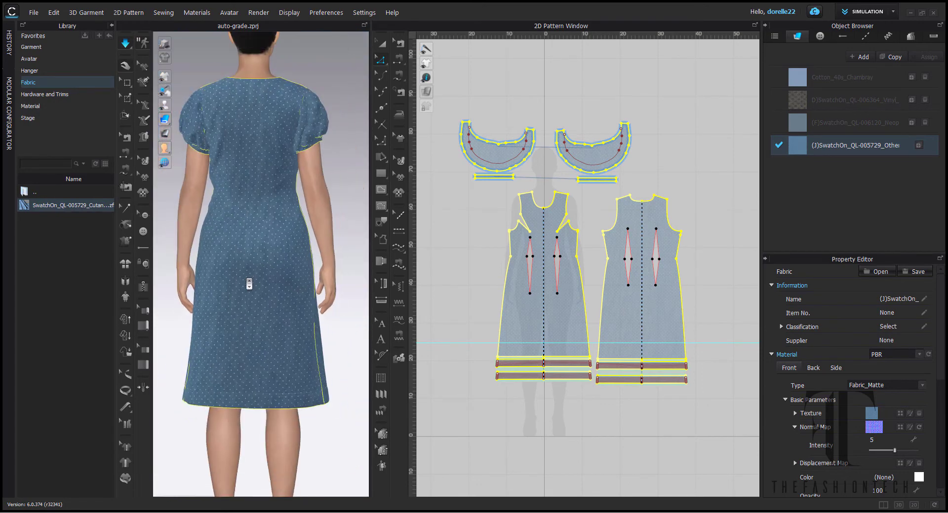
right_click_drag(348, 176, 139, 178)
scroll(250, 249, "up", 10)
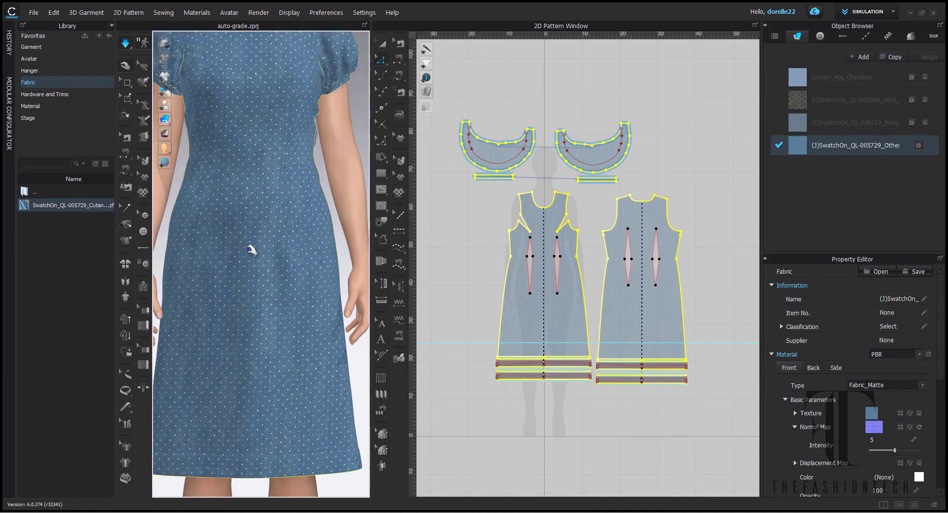
scroll(255, 248, "up", 8)
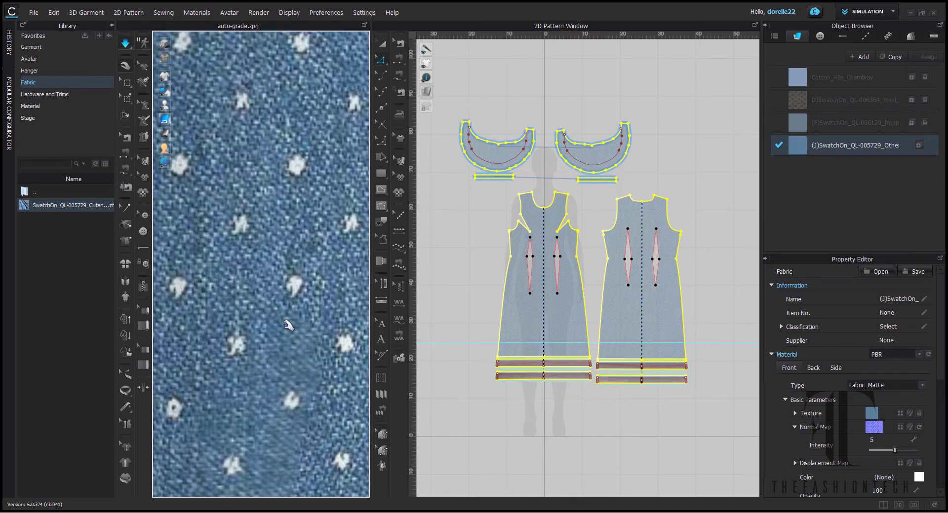
scroll(289, 318, "down", 3)
scroll(287, 315, "down", 10)
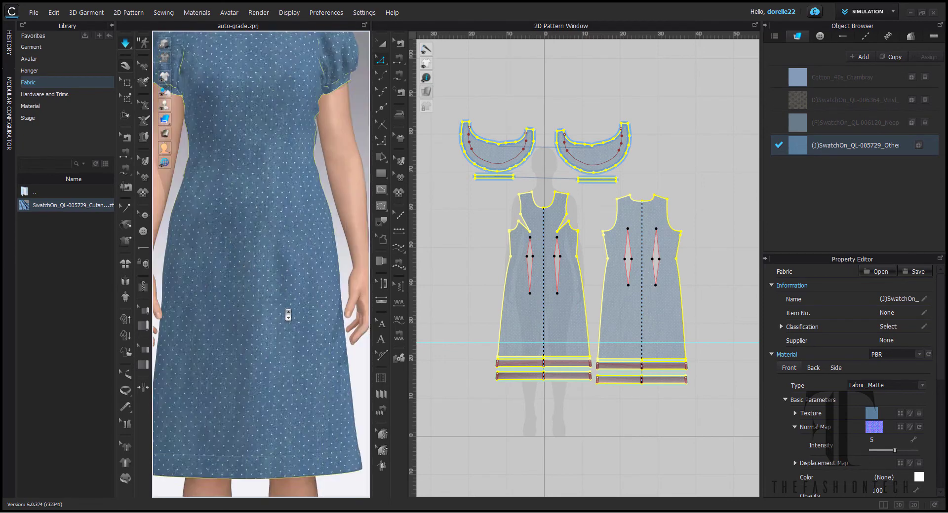
scroll(288, 315, "down", 3)
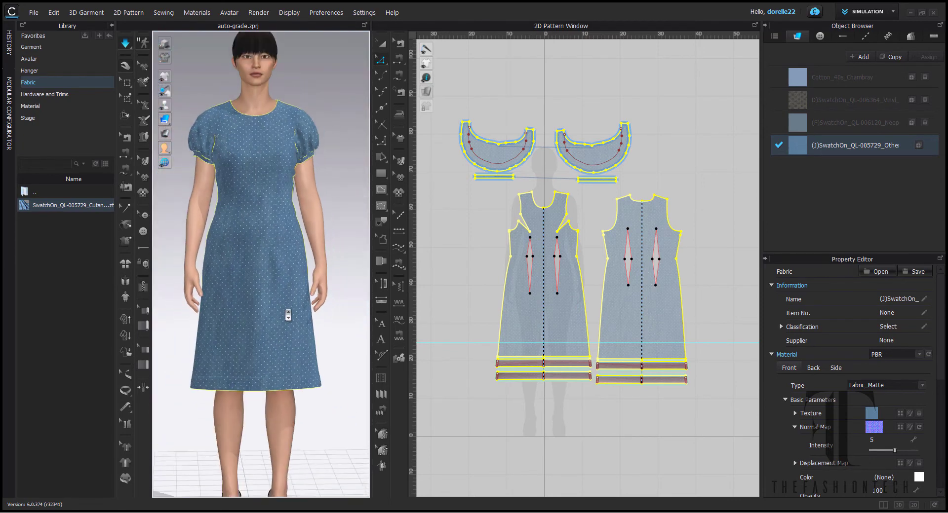
left_click(347, 212)
mouse_move(339, 211)
right_mouse_down()
mouse_move(176, 211)
mouse_move(345, 213)
right_mouse_up()
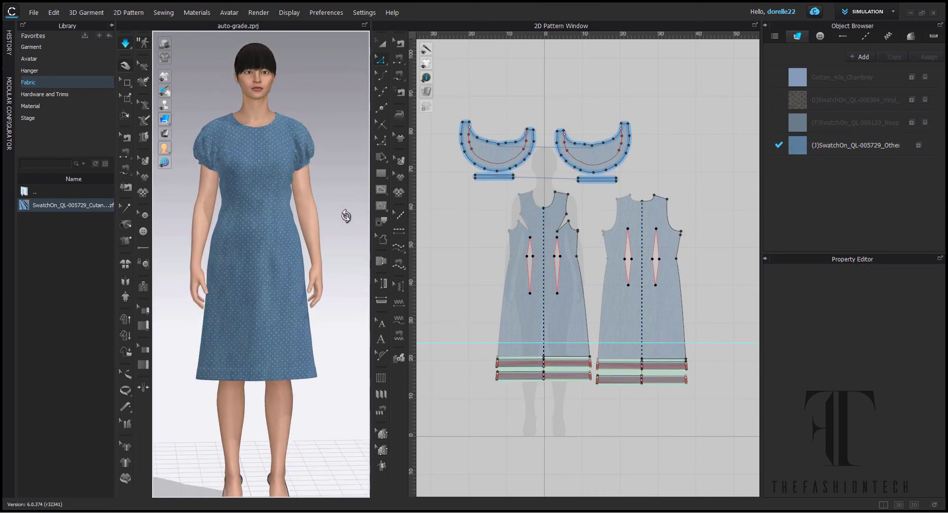
Reopen the texture image selection for the SwatchOn_QL-005729 fabric and check the images in the Fabric 7 (4K) and Fabric 15 (4K) folders.
left_click(849, 146)
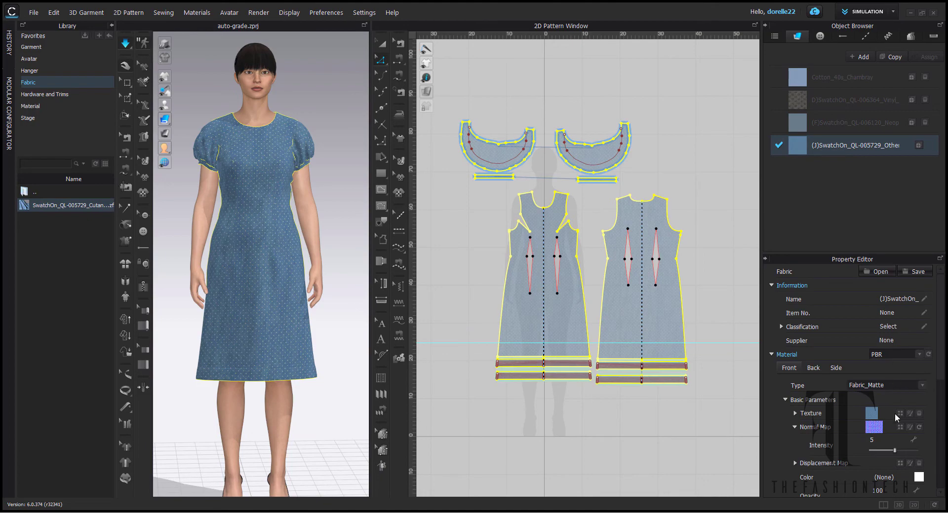
left_click(898, 413)
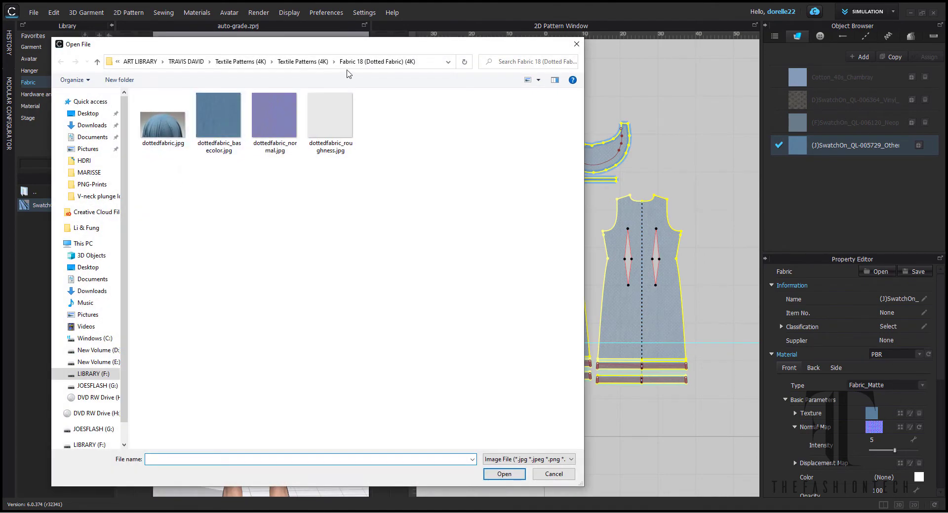
left_click(309, 64)
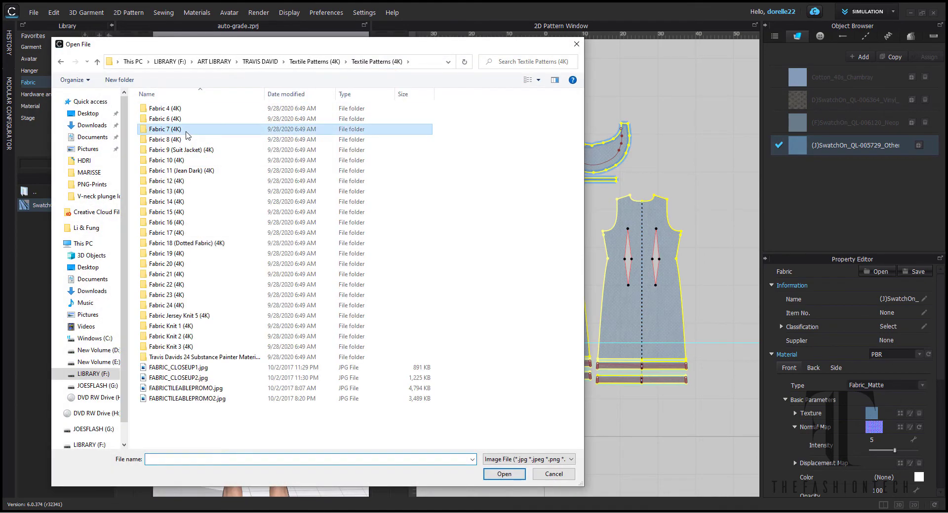
double_click(184, 131)
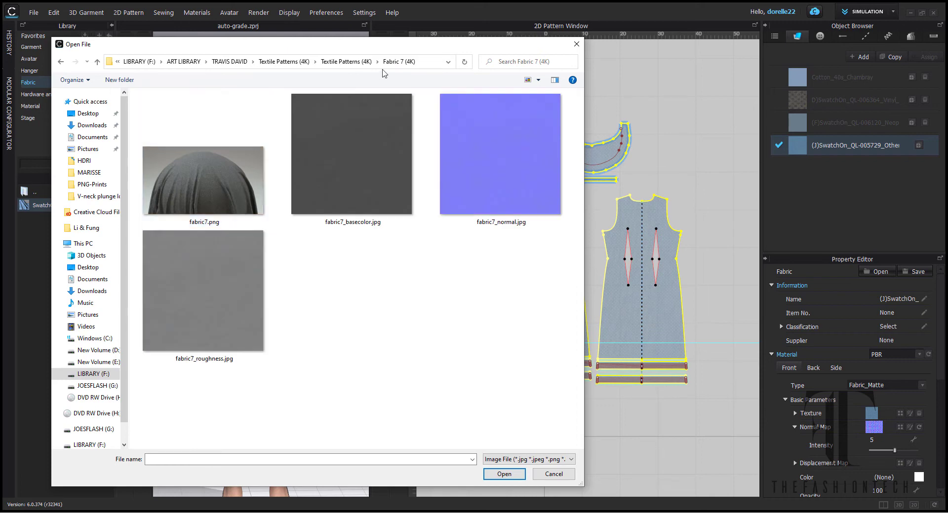
left_click(341, 62)
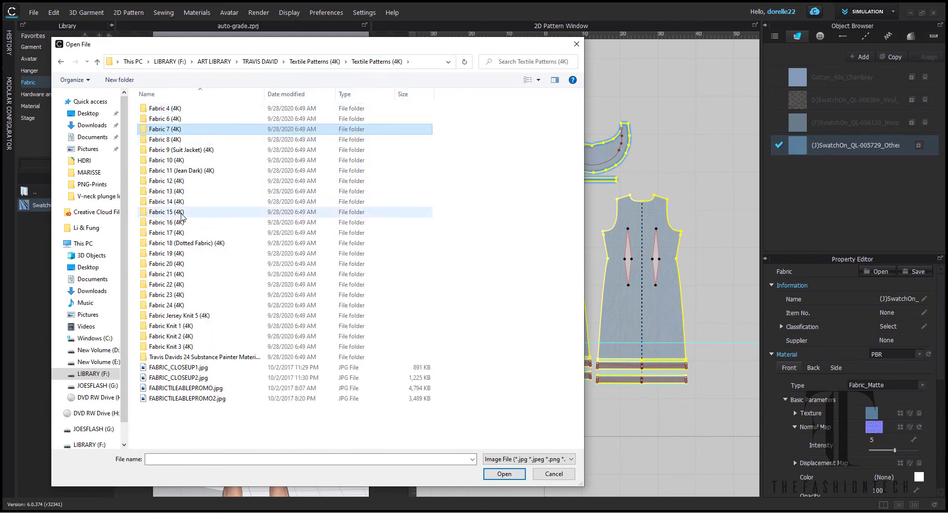
double_click(184, 218)
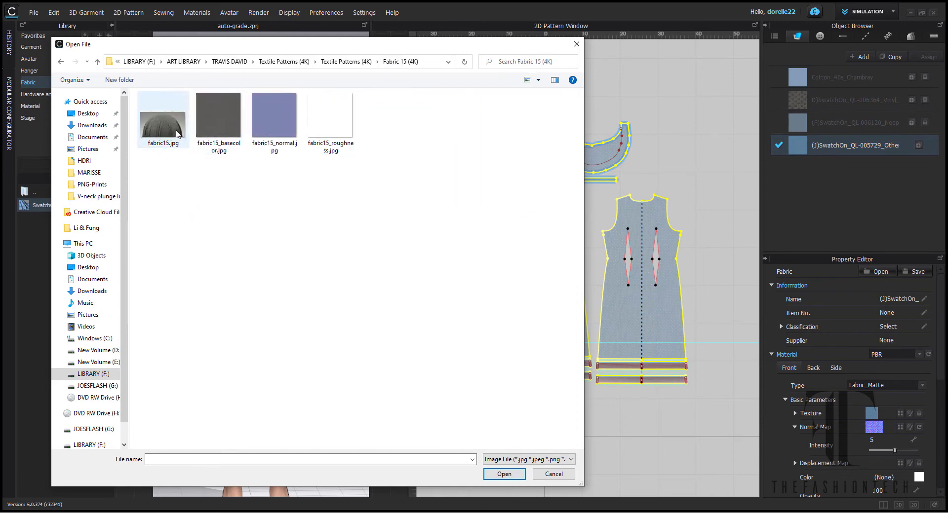
Load TD_FABRIC38_basecolor.jpg from the Fabric 38 (4K) ( Pinstripe ) folder, inside Textile Patterns (4K) Part 2, as the fabric's texture.
left_click(345, 61)
left_click(272, 63)
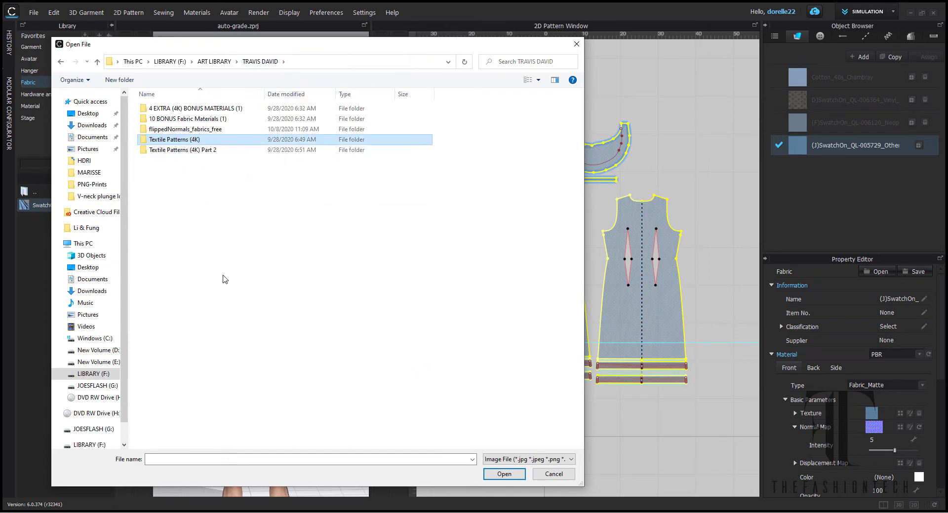
double_click(215, 150)
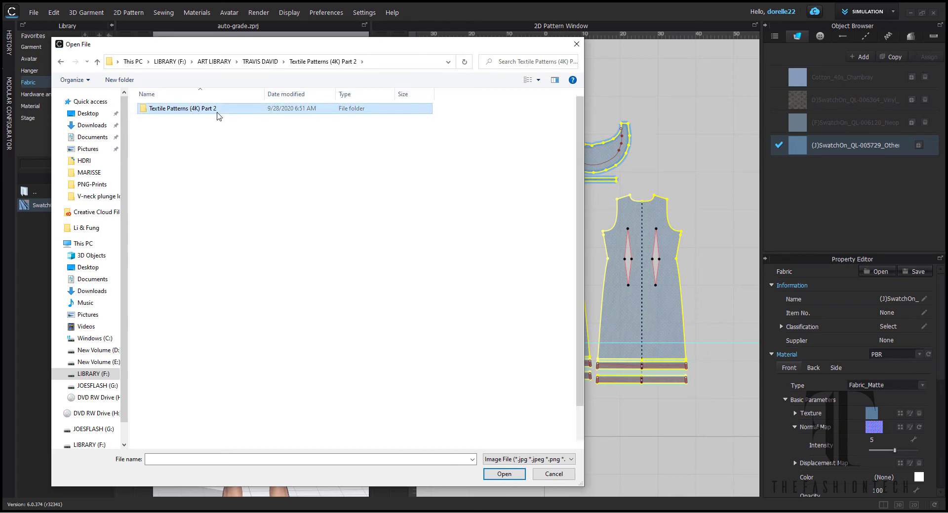
double_click(216, 109)
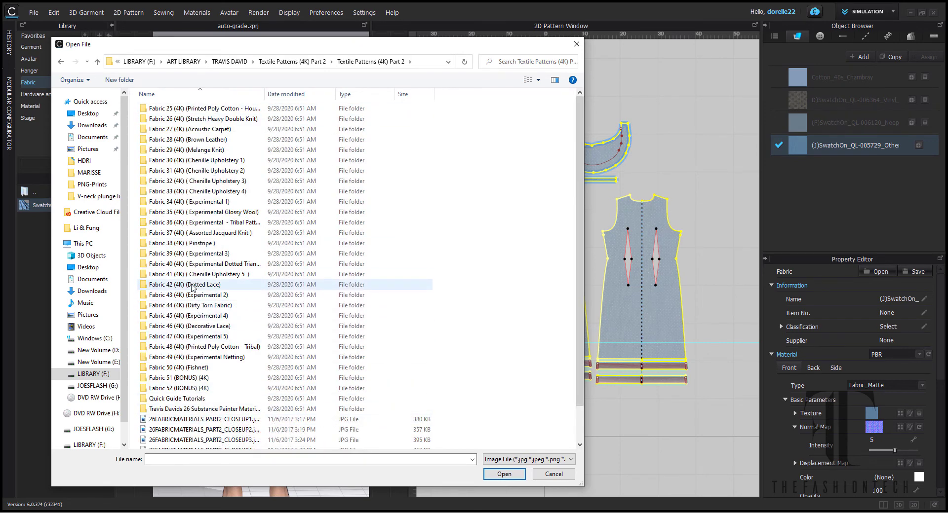
double_click(200, 243)
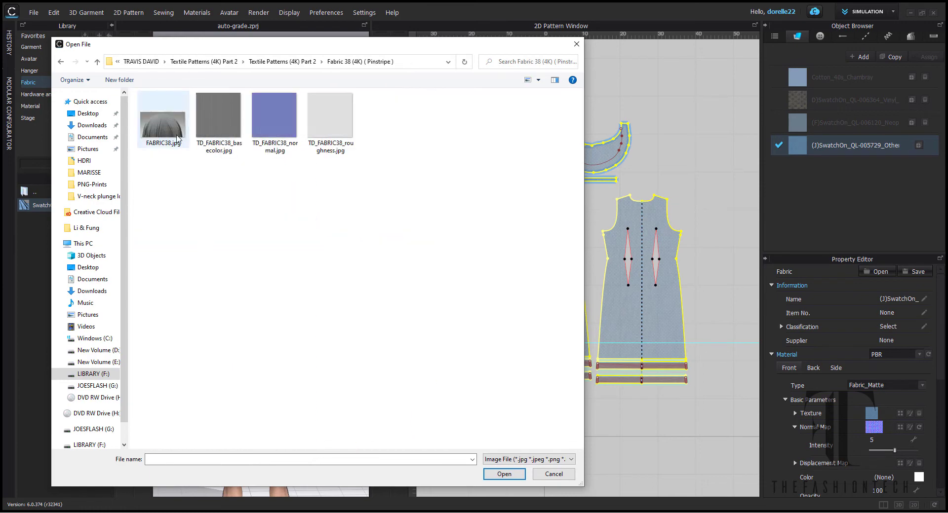
double_click(163, 121)
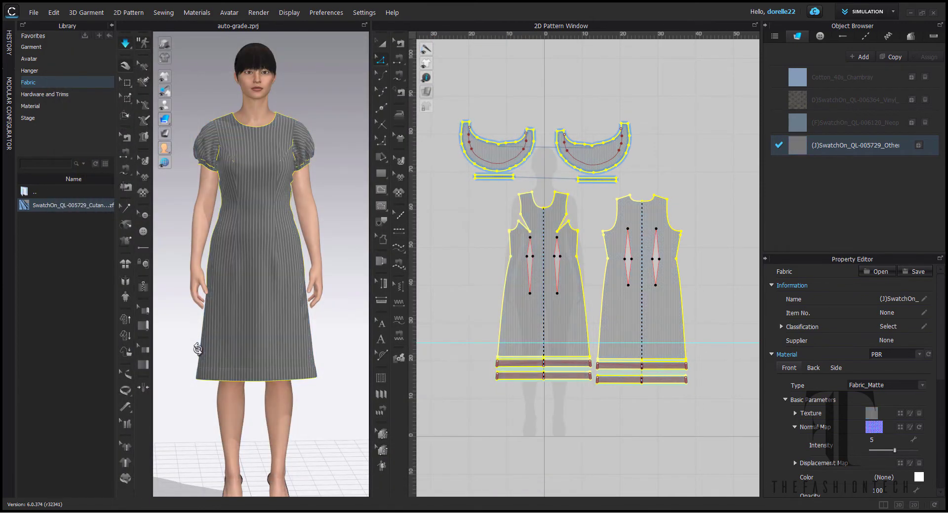
Clear the fabric selection and examine the pinstripe texture on the dress from front and back, close up and at full length.
left_click(330, 243)
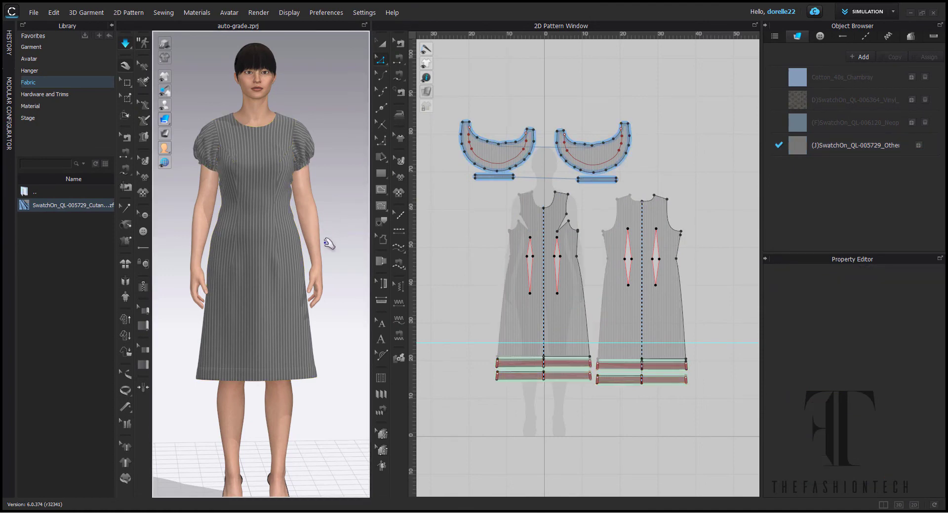
scroll(310, 201, "up", 2)
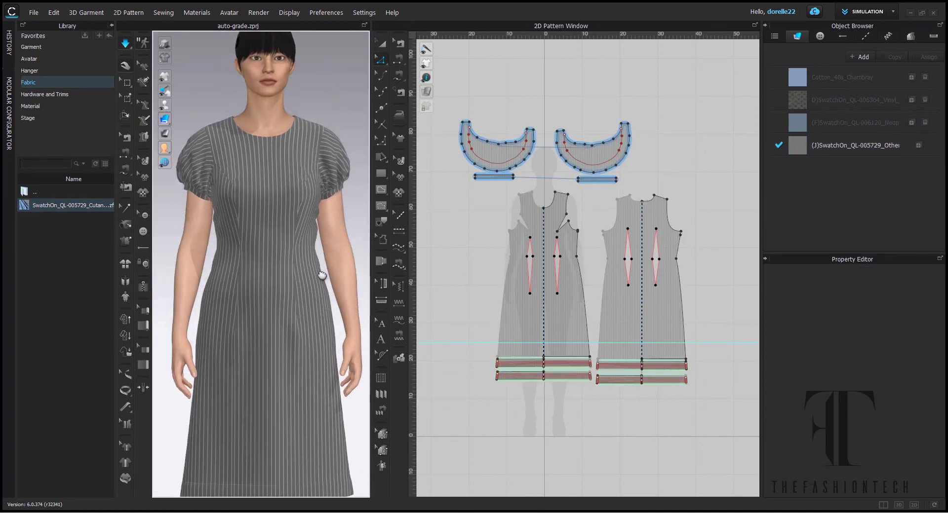
right_click_drag(360, 217, 117, 215)
scroll(262, 260, "up", 3)
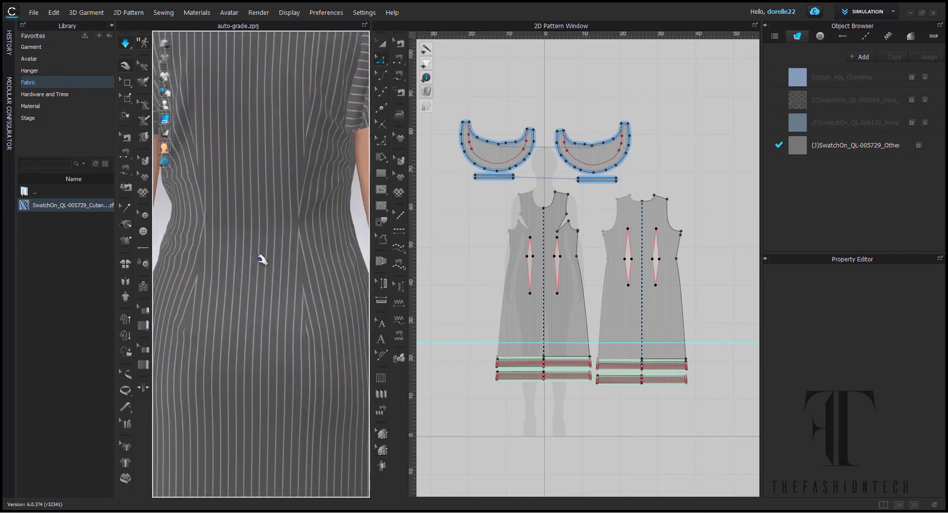
scroll(261, 260, "up", 5)
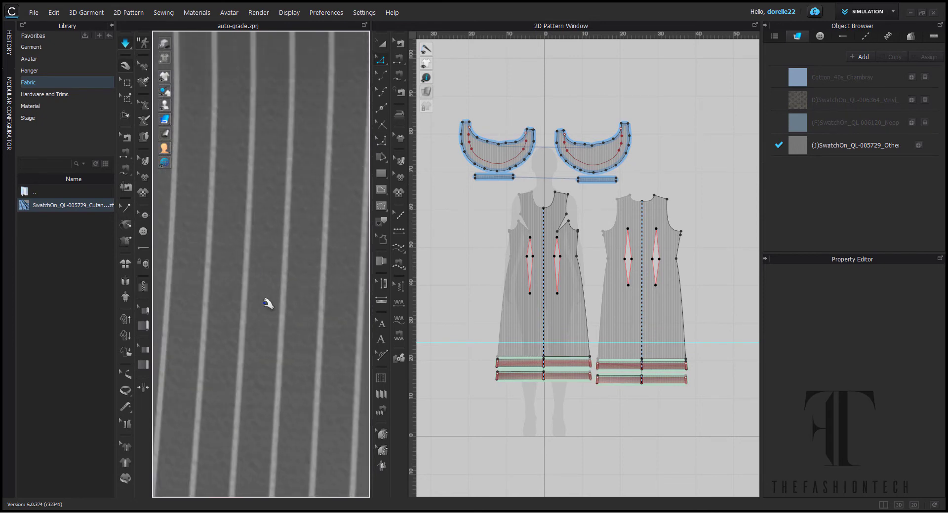
scroll(263, 323, "down", 8)
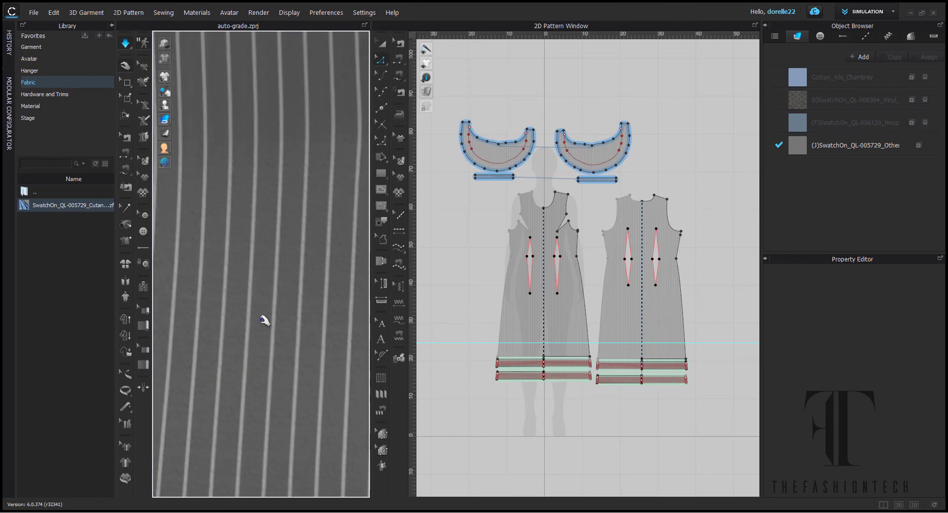
scroll(269, 312, "down", 8)
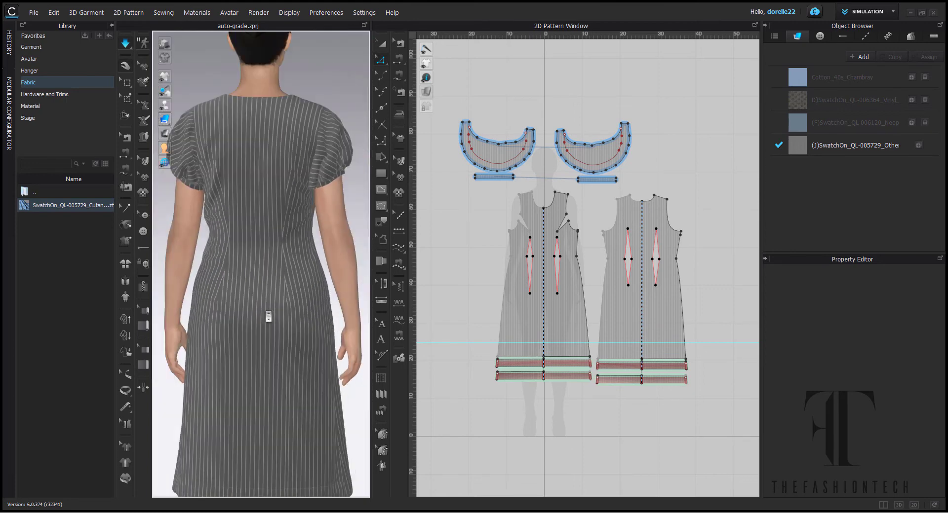
right_click_drag(345, 264, 131, 262)
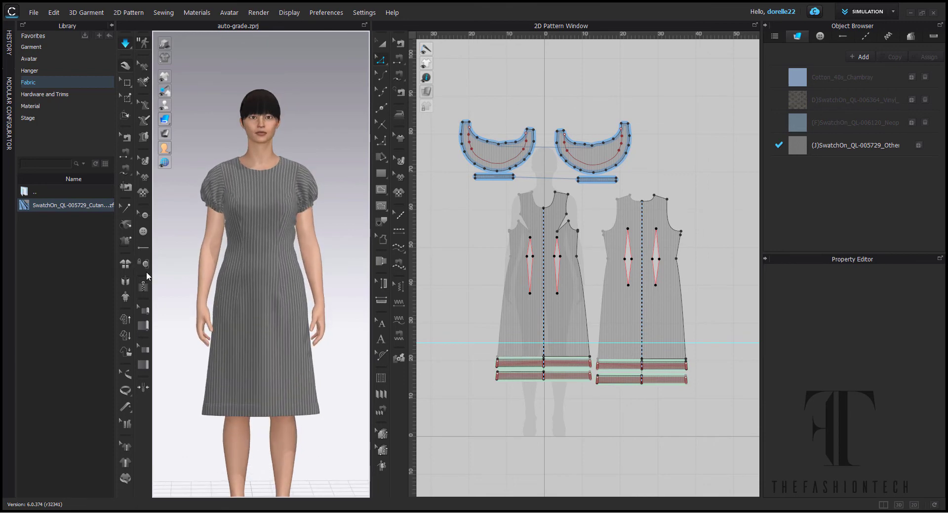
scroll(217, 398, "up", 5)
mouse_move(248, 402)
middle_mouse_down()
mouse_move(263, 344)
mouse_move(265, 401)
middle_mouse_up()
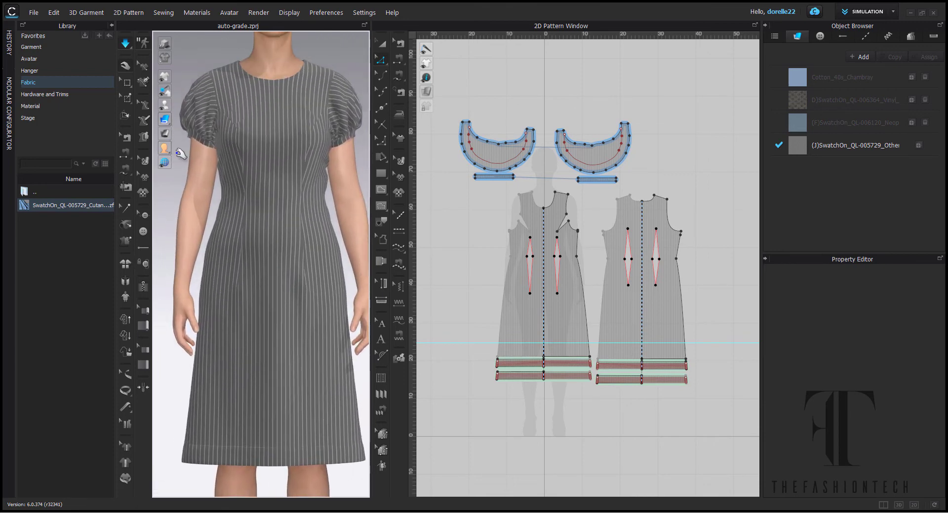
Stop the simulation and recolor the Default Topstitch with Cappuccino Foam from the PANTONE(R) FHI Polyester TSX palette.
key("space")
scroll(226, 383, "up", 3)
middle_click_drag(242, 297, 233, 222)
scroll(233, 222, "up", 2)
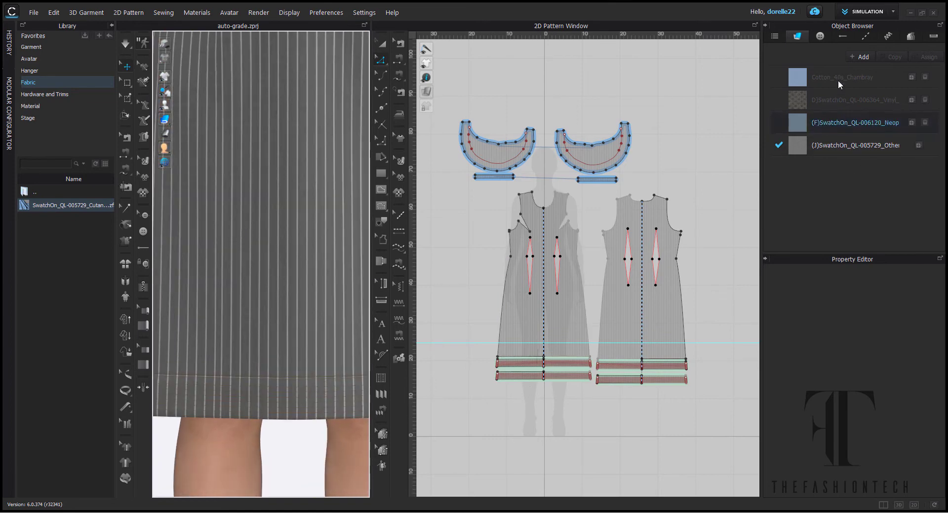
left_click(861, 36)
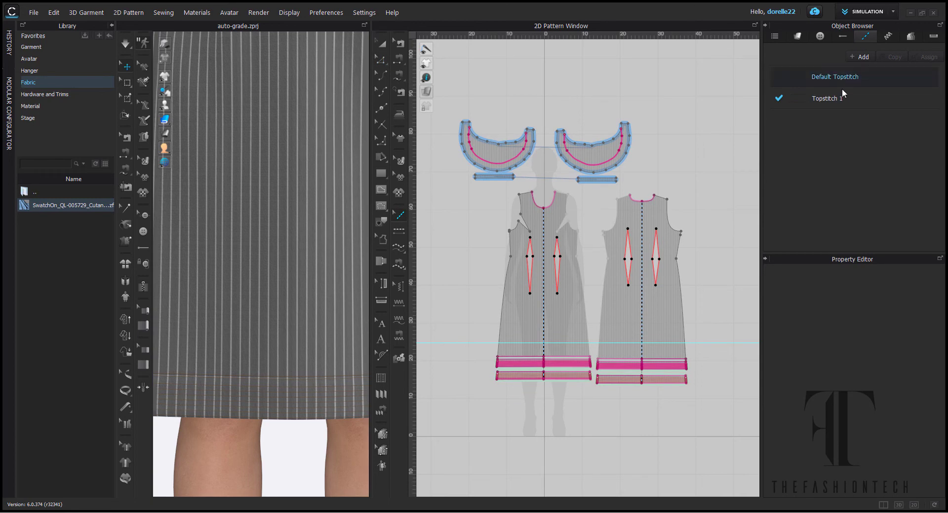
left_click(845, 79)
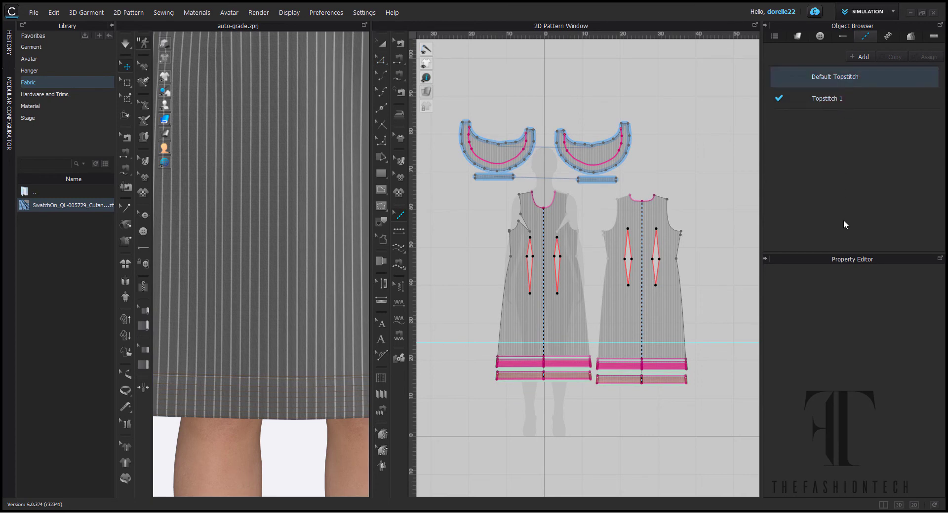
left_click(921, 453)
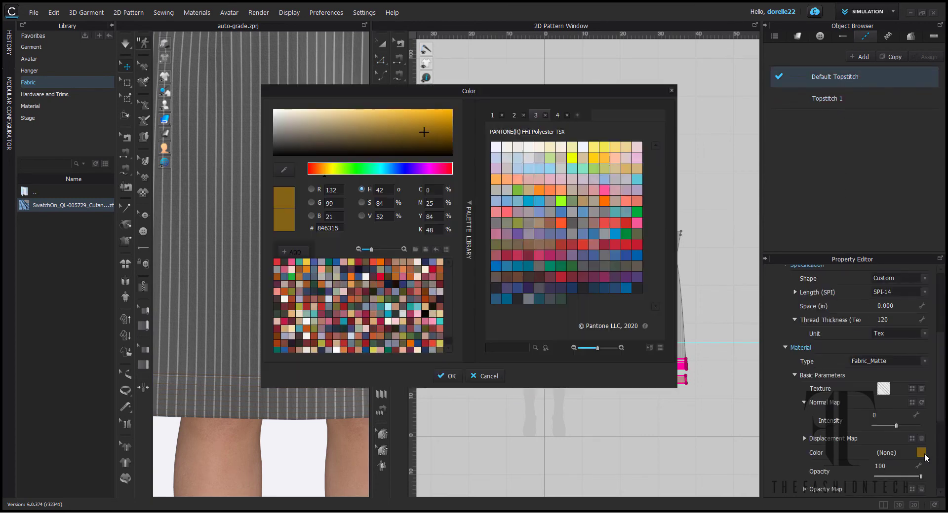
left_click(507, 147)
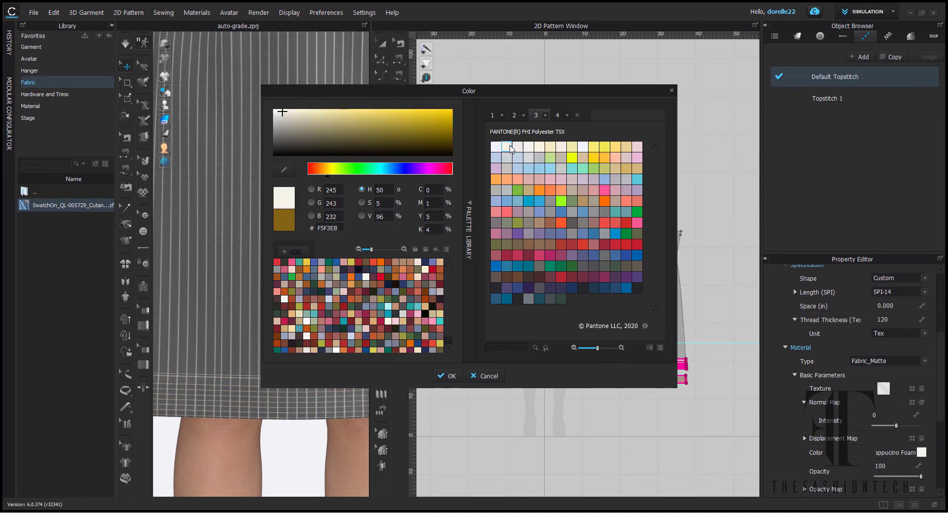
left_click(496, 146)
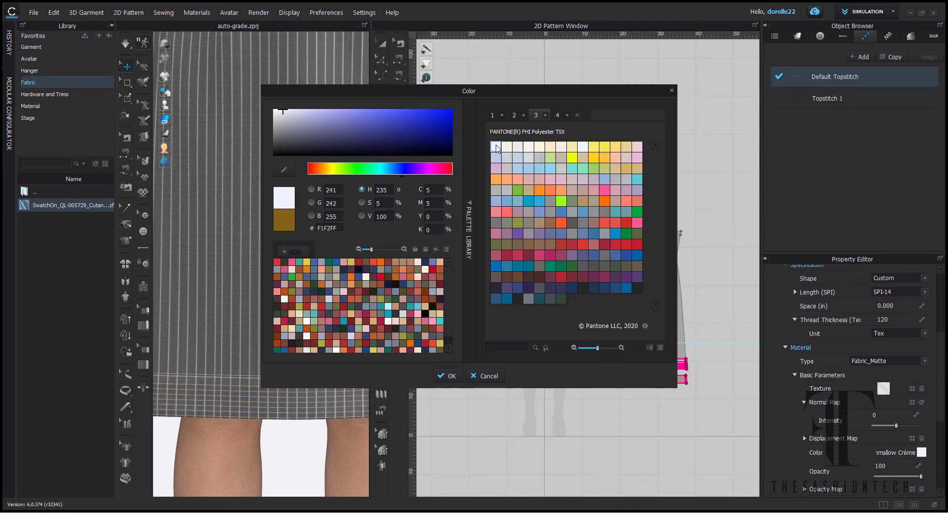
left_click(506, 147)
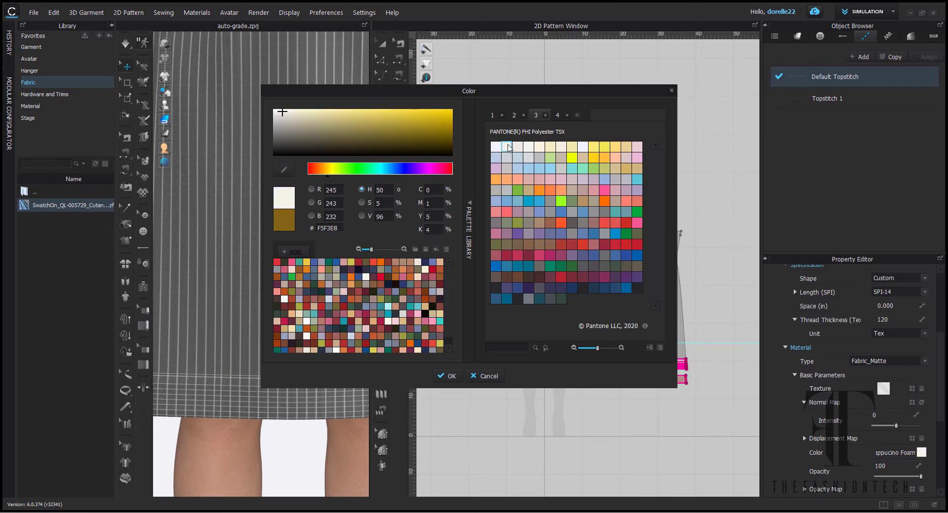
left_click(446, 376)
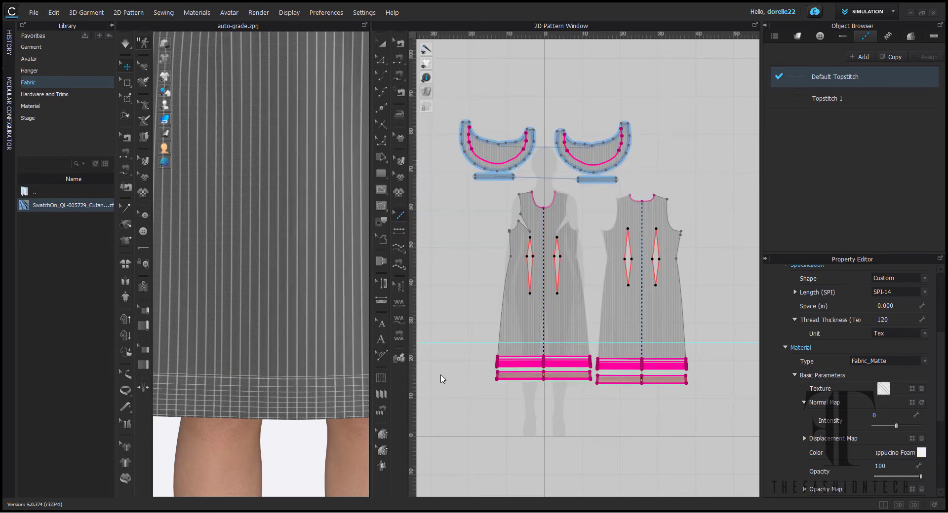
Set the color of both stitch lines of Topstitch 1 to Cappuccino Foam.
left_click(849, 99)
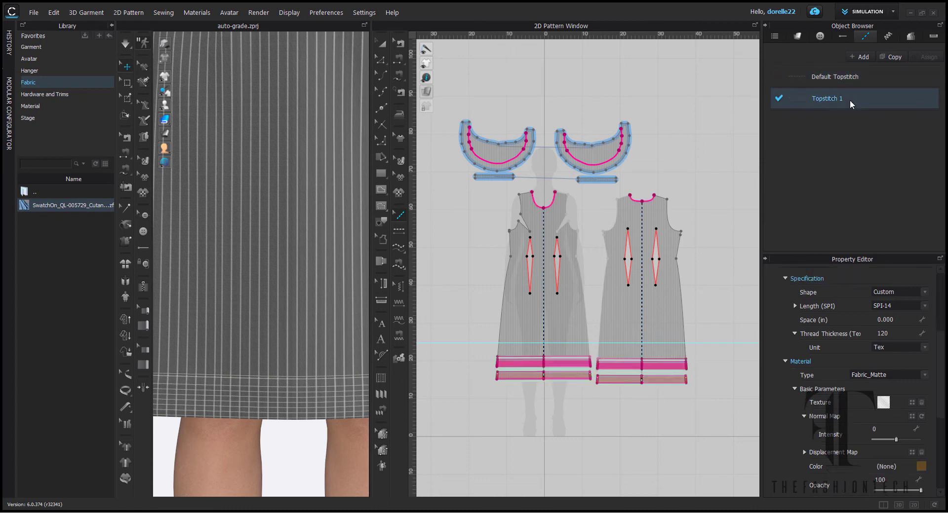
left_click(921, 467)
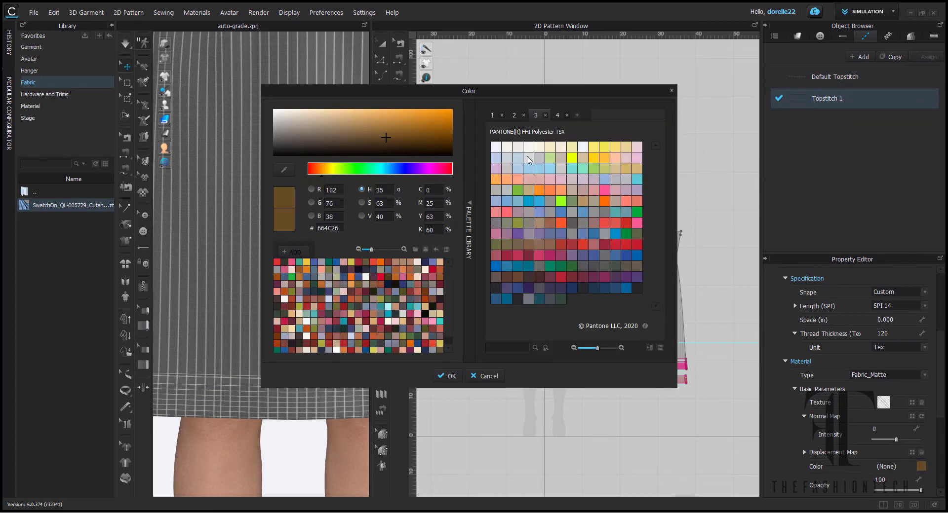
left_click(507, 147)
left_click(449, 376)
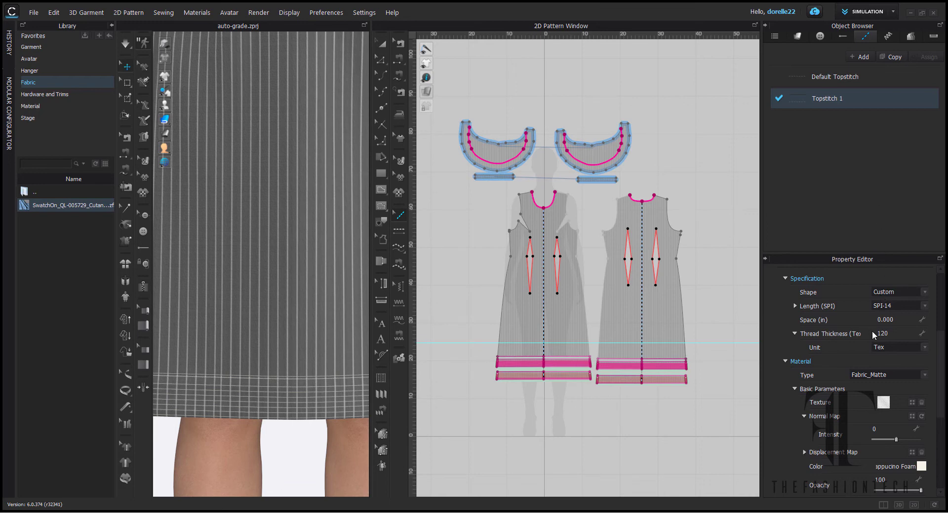
scroll(873, 335, "up", 4)
left_click(798, 379)
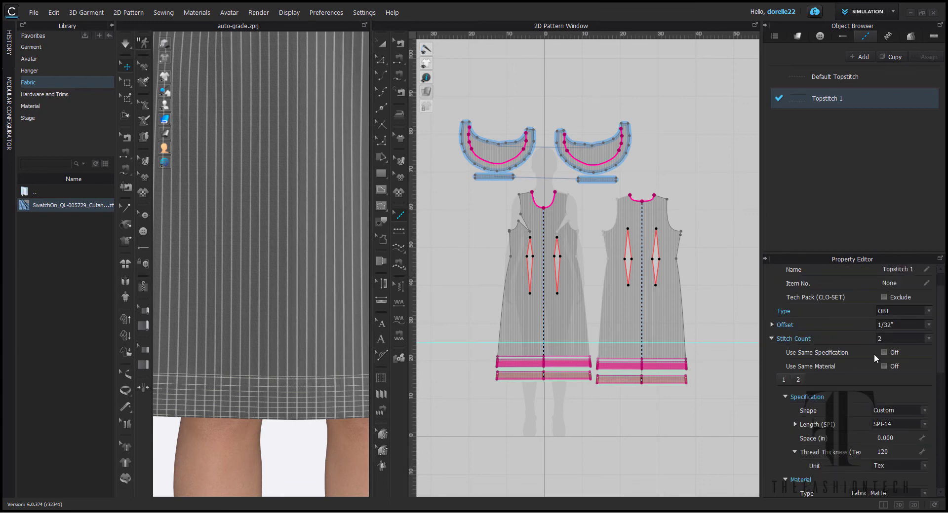
scroll(877, 356, "down", 4)
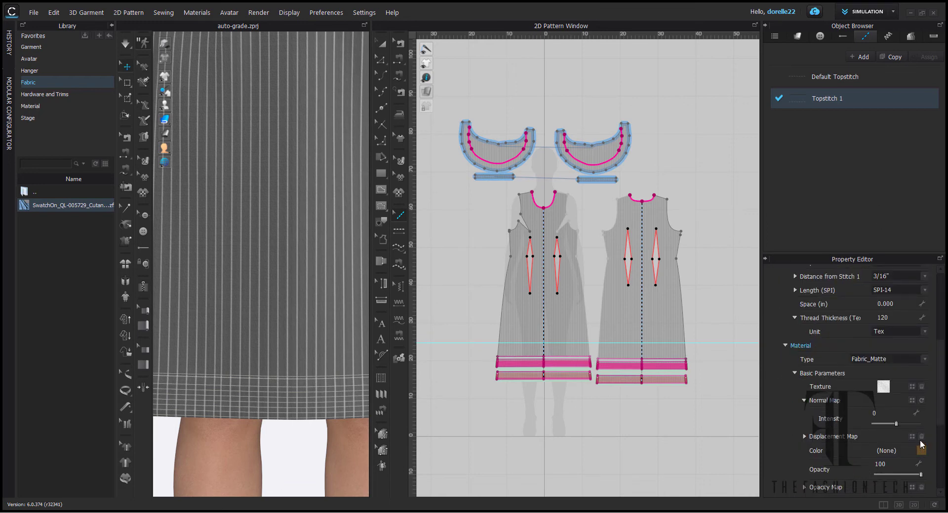
left_click(920, 448)
left_click(508, 149)
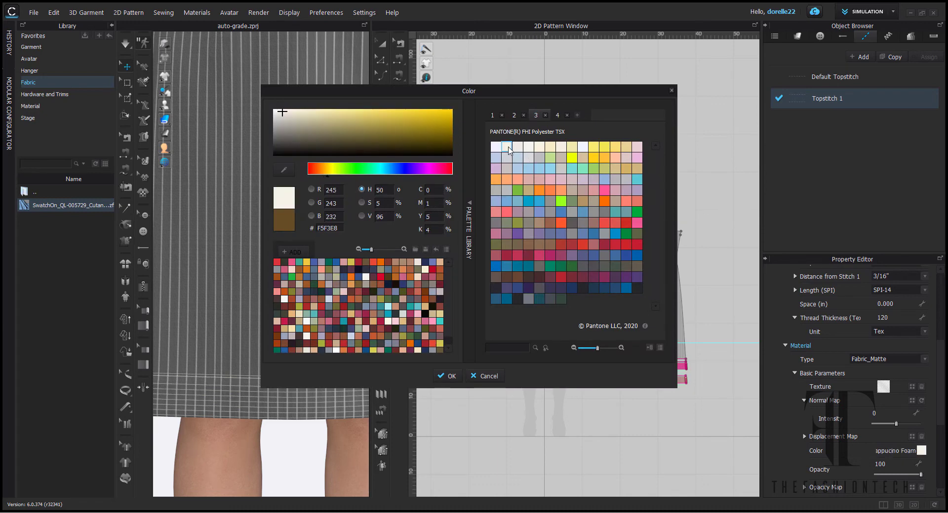
left_click(447, 376)
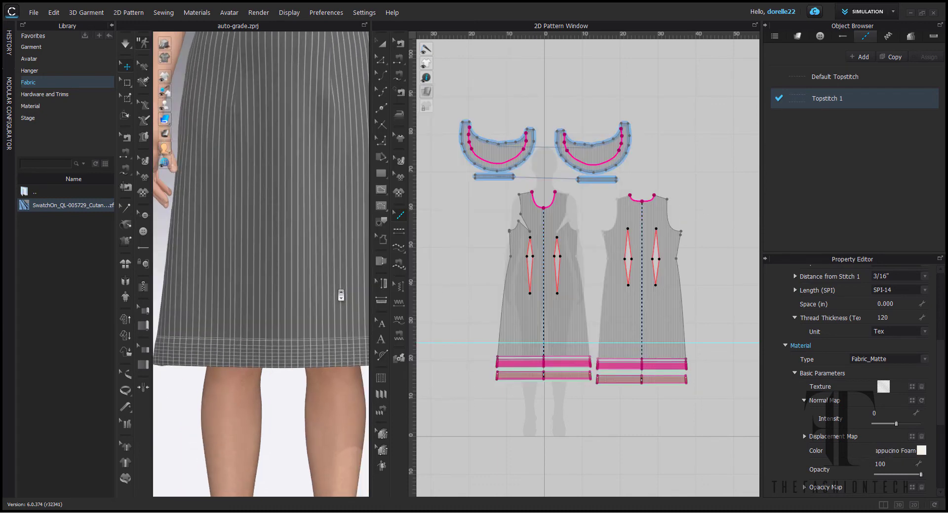
Examine the recolored topstitching on the dress hem, the neckline and, close up, the puff sleeve.
scroll(345, 321, "down", 3)
scroll(303, 158, "up", 3)
middle_click_drag(303, 158, 270, 331)
scroll(270, 331, "up", 10)
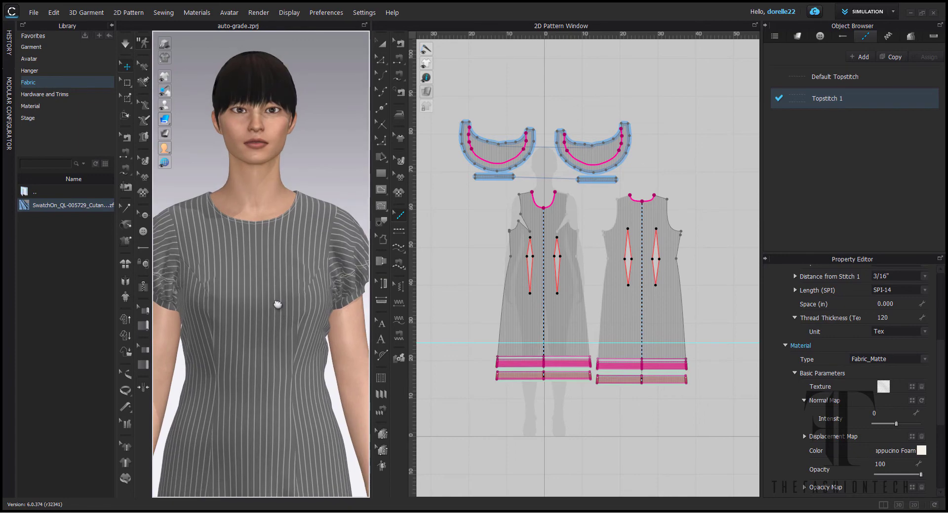
scroll(272, 237, "down", 2)
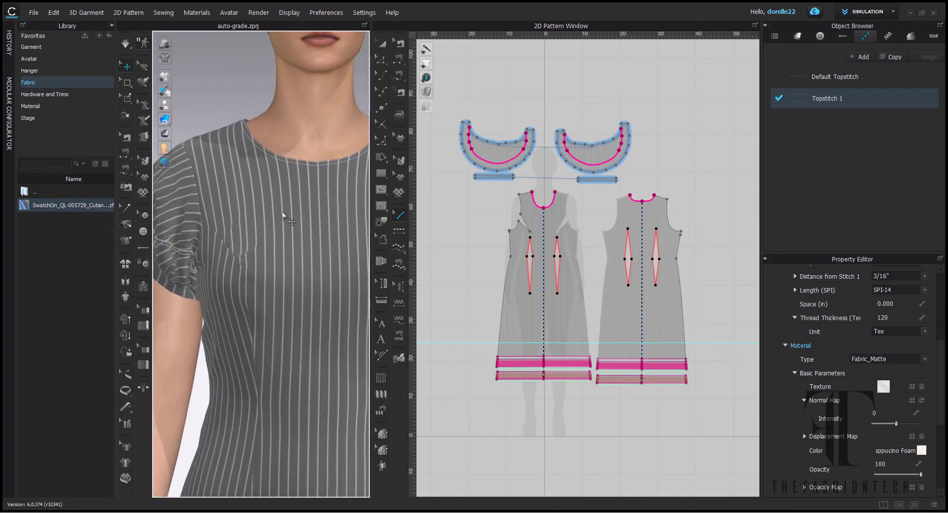
right_click_drag(292, 222, 125, 225)
scroll(284, 205, "up", 8)
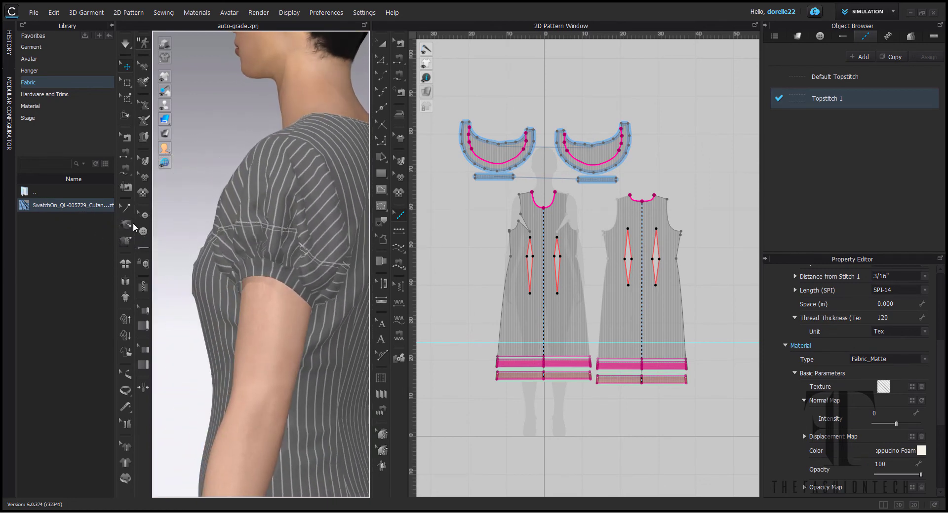
right_click_drag(283, 200, 259, 259)
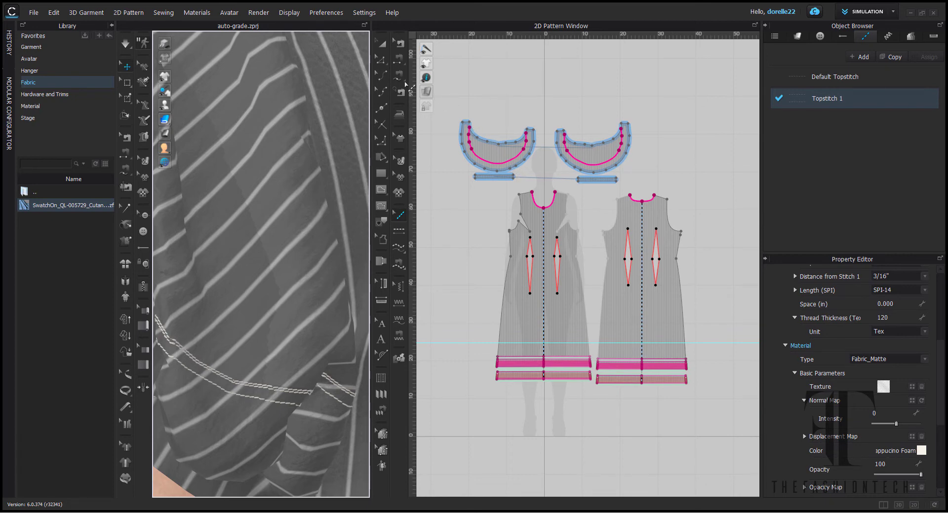
Select the overlapping topstitches on the inner curve of one sleeve pattern and remove the duplicate.
left_click(491, 163)
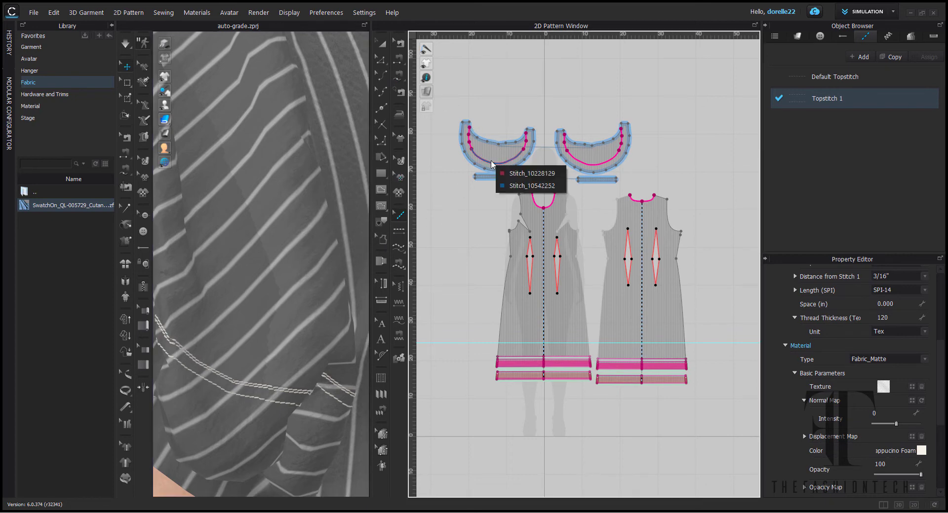
left_click(532, 186)
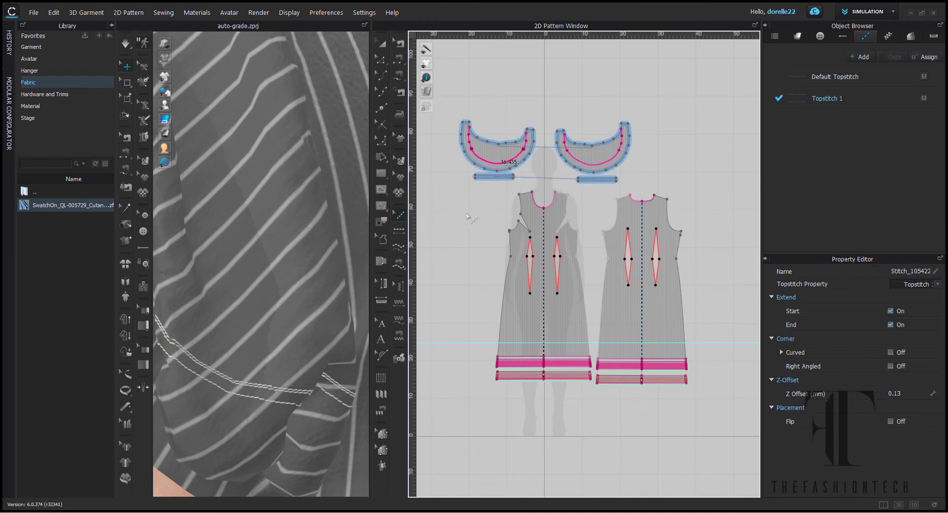
left_click(493, 164)
left_click(504, 178)
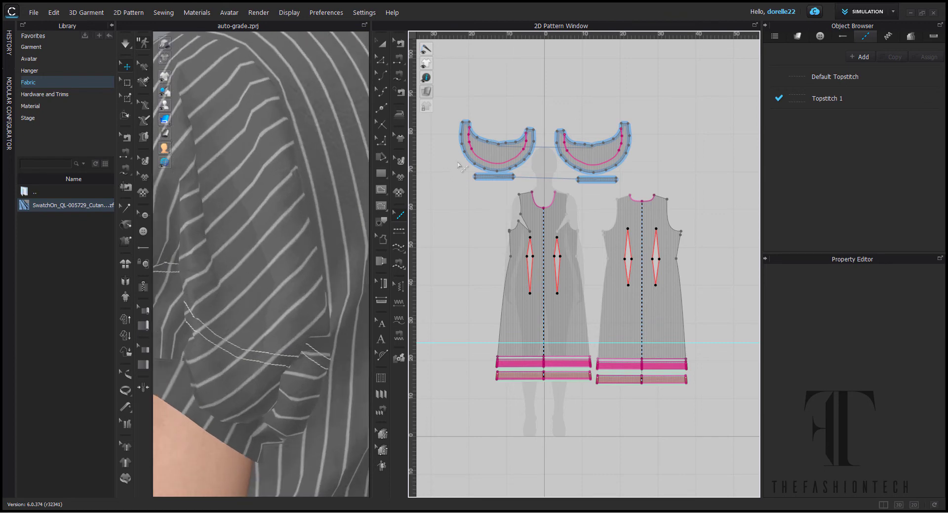
Remove the duplicate topstitch Stitch_10233129 from the overlapping lines on the inner curve of the first sleeve pattern.
right_click(480, 148)
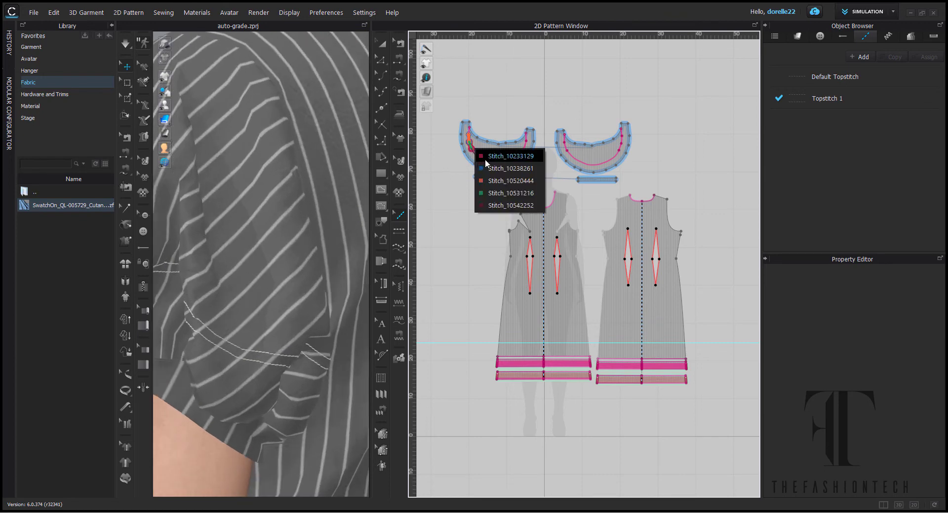
left_click(487, 144)
scroll(486, 144, "down", 4)
scroll(476, 148, "up", 12)
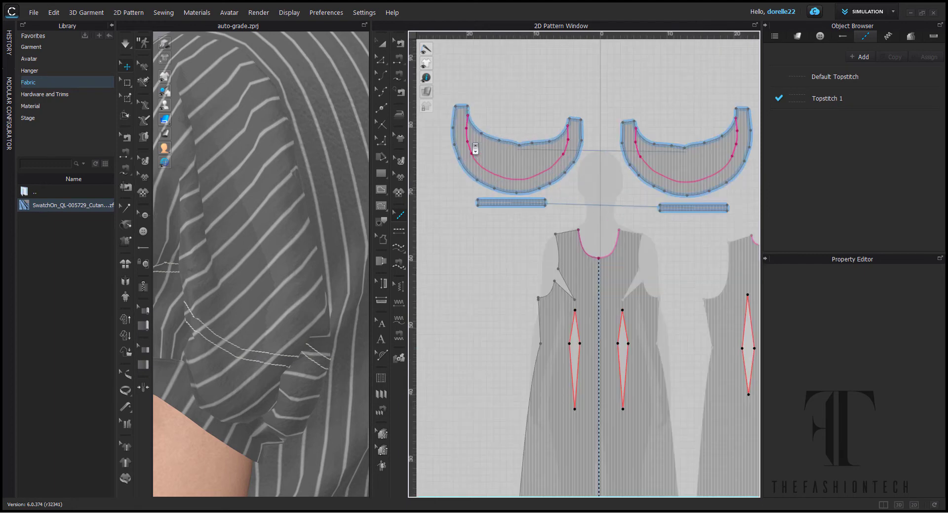
left_click(466, 169)
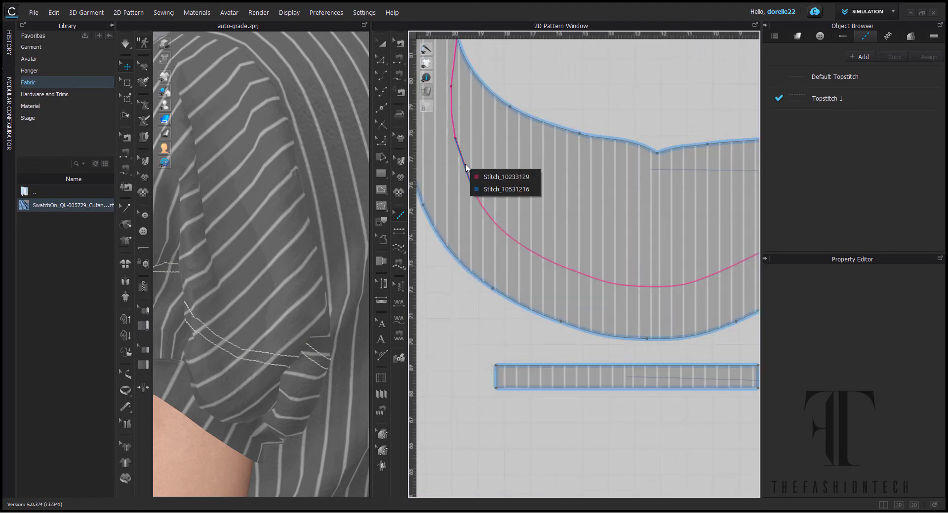
left_click(487, 177)
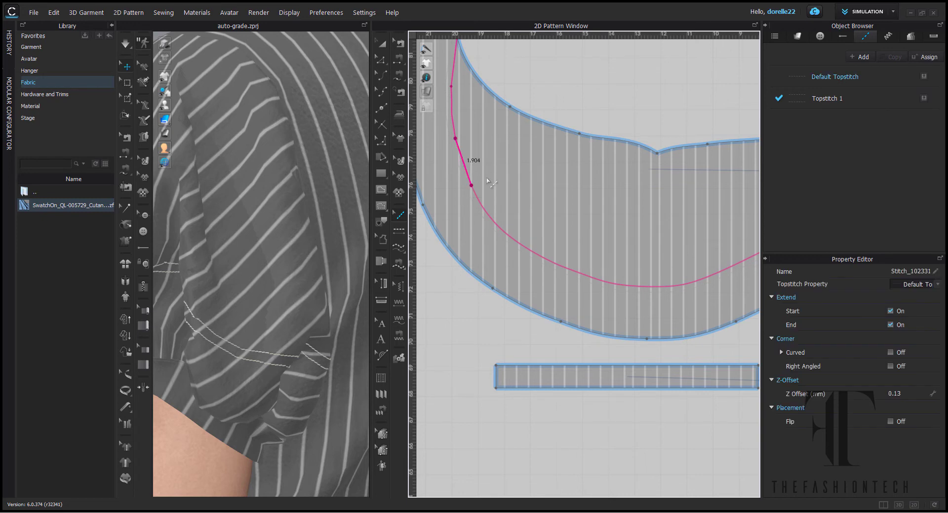
left_click(489, 182)
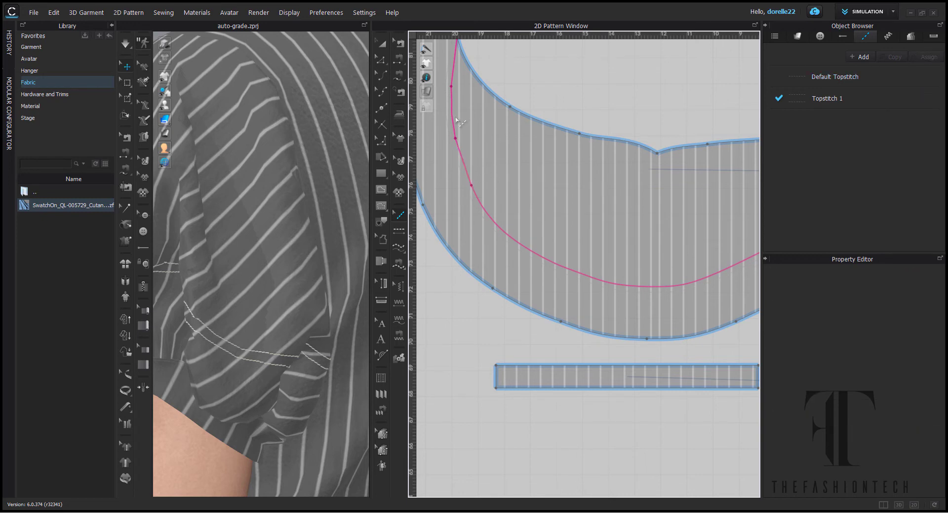
Remove the duplicate topstitches Stitch_10238261 and Stitch_10243529 along the upper end of the same sleeve's inner curve.
right_click_drag(312, 364, 350, 351)
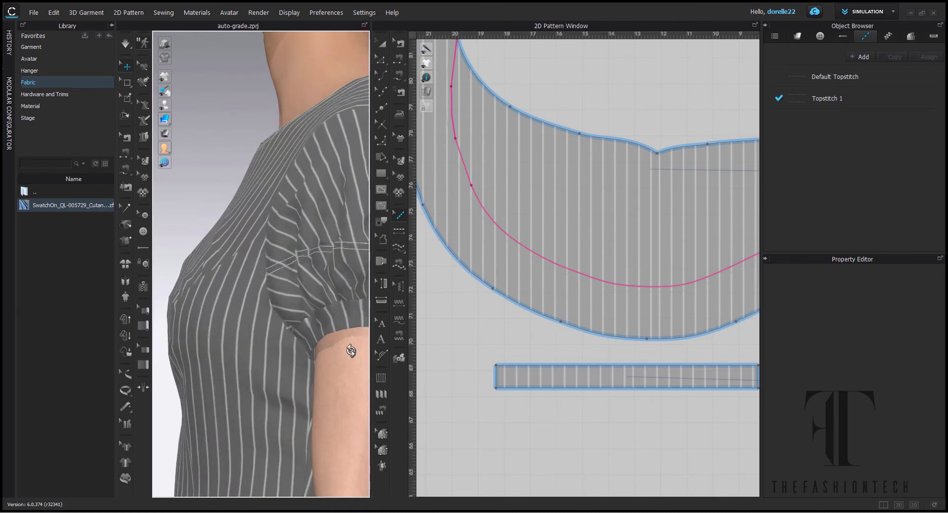
right_click(452, 105)
left_click(463, 113)
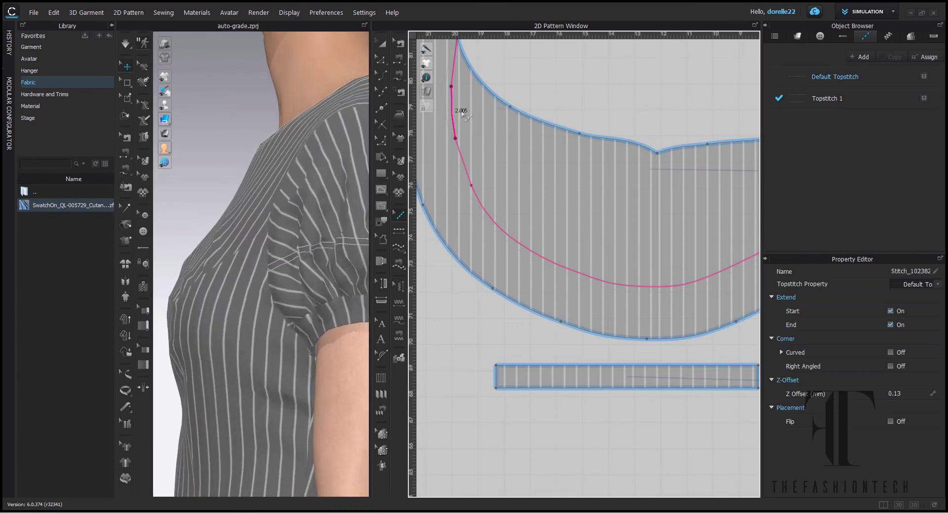
left_click(457, 79)
right_click(455, 74)
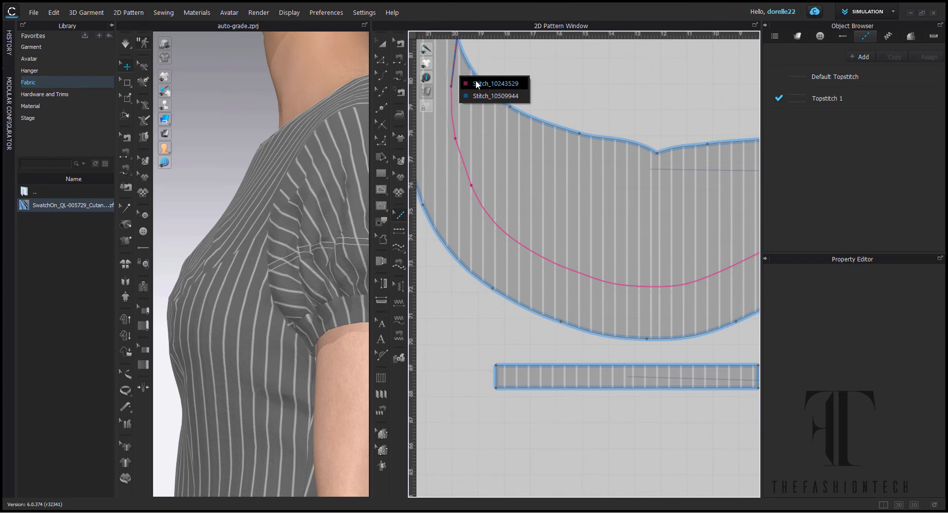
left_click(471, 82)
left_click(521, 94)
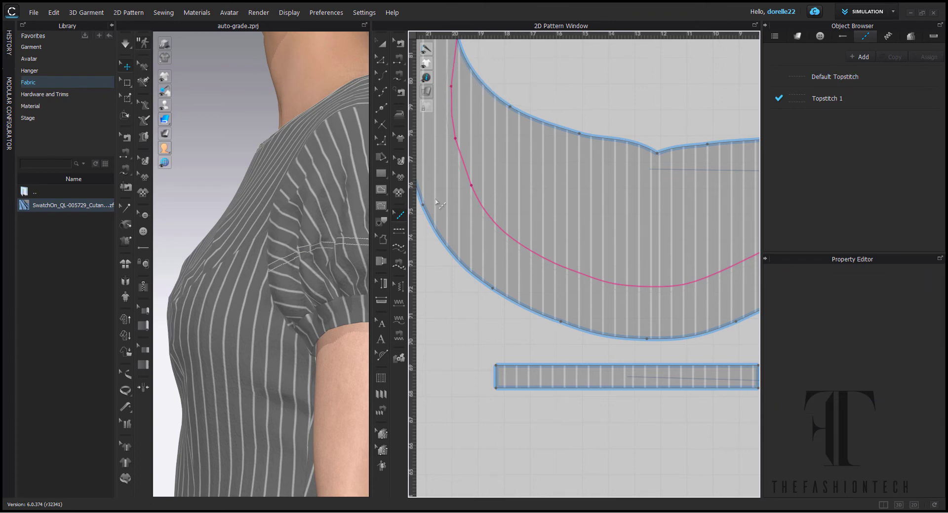
Remove the duplicate topstitches Stitch_10248929 and Stitch_10254485 near the opposite end of a sleeve's inner topstitch curve.
scroll(611, 220, "down", 3)
scroll(430, 256, "down", 2)
scroll(592, 250, "up", 5)
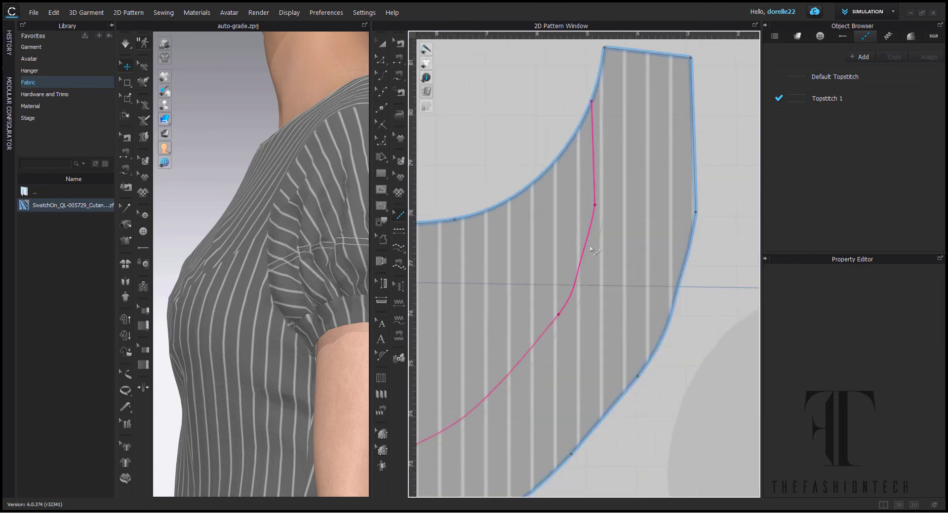
left_click(588, 246)
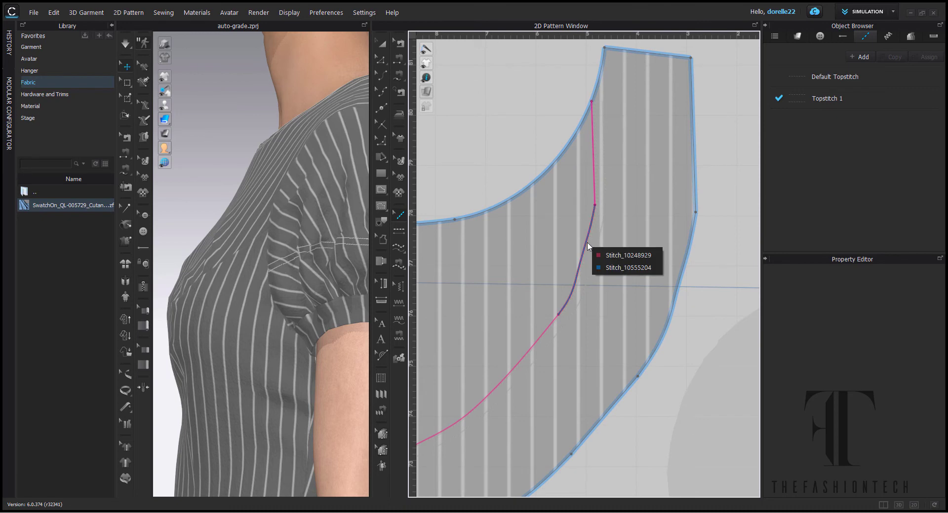
left_click(612, 255)
left_click(602, 194)
left_click(598, 194)
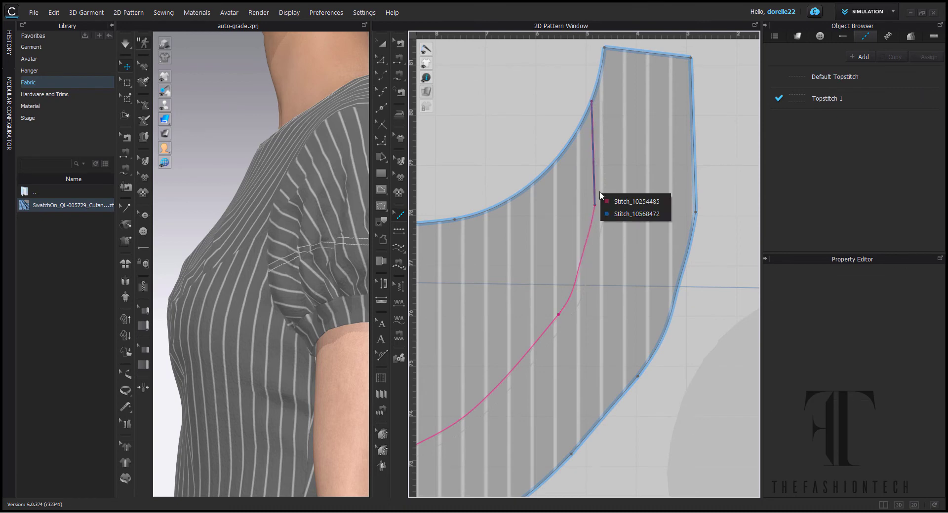
left_click(614, 204)
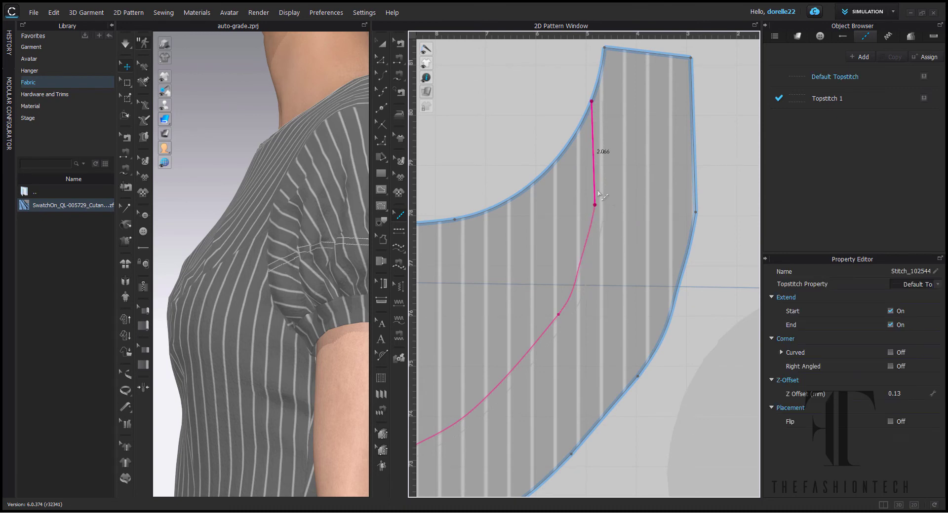
left_click(524, 134)
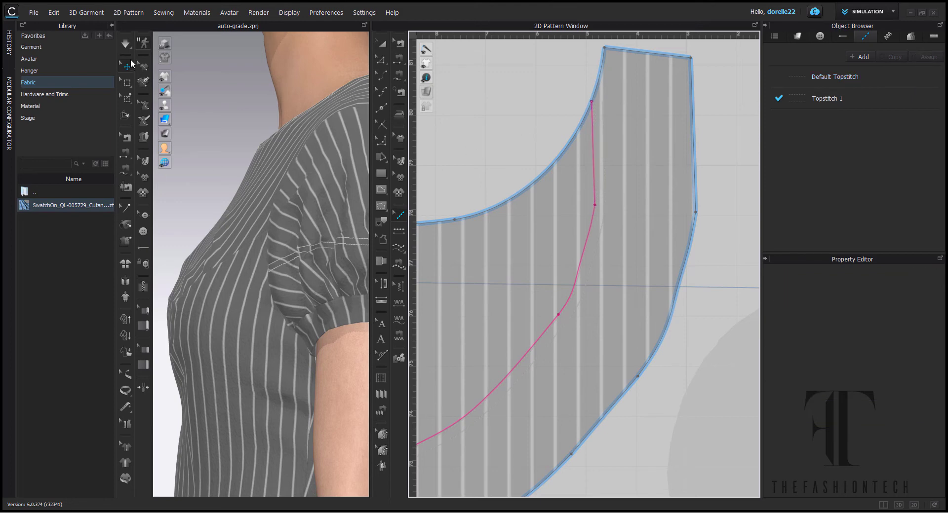
Run the simulation briefly and save the project.
left_click(124, 44)
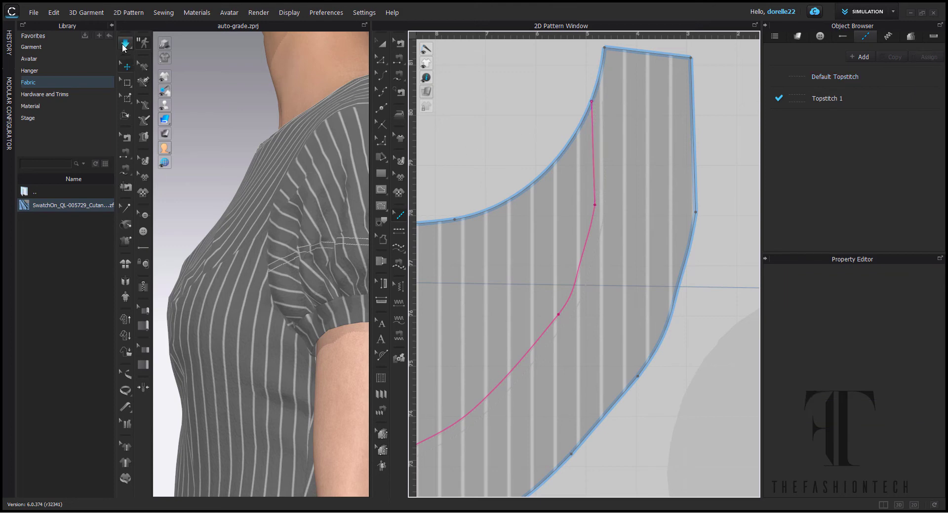
left_click(36, 12)
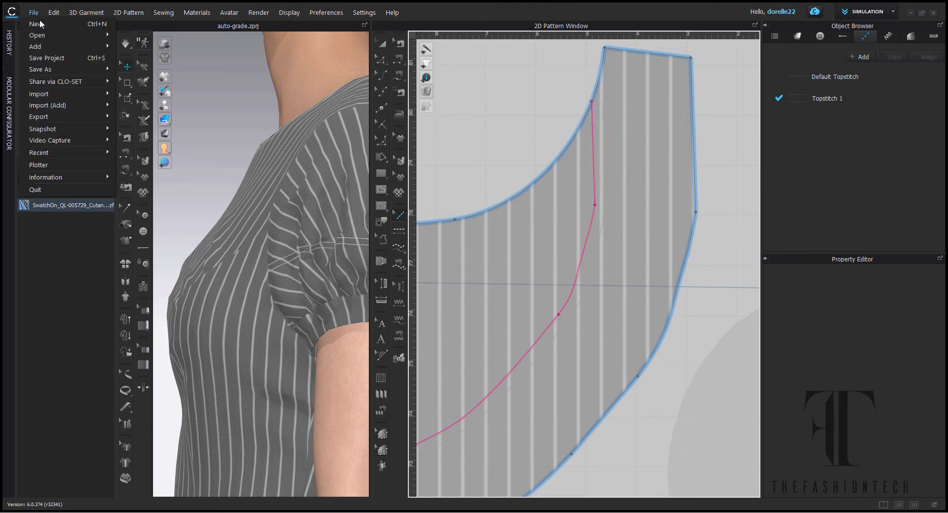
left_click(52, 59)
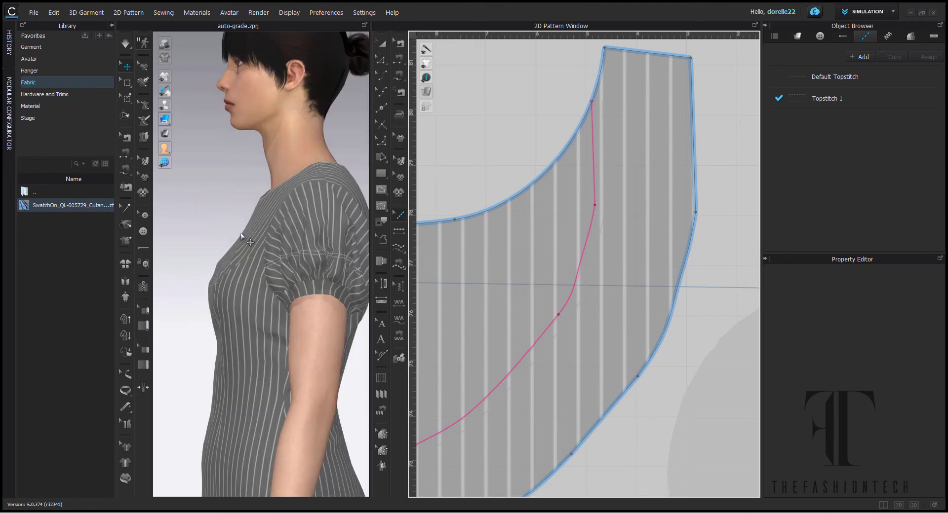
Show the whole dress from the front and add a new blank fabric to the fabric list.
scroll(241, 236, "down", 3)
scroll(242, 235, "down", 2)
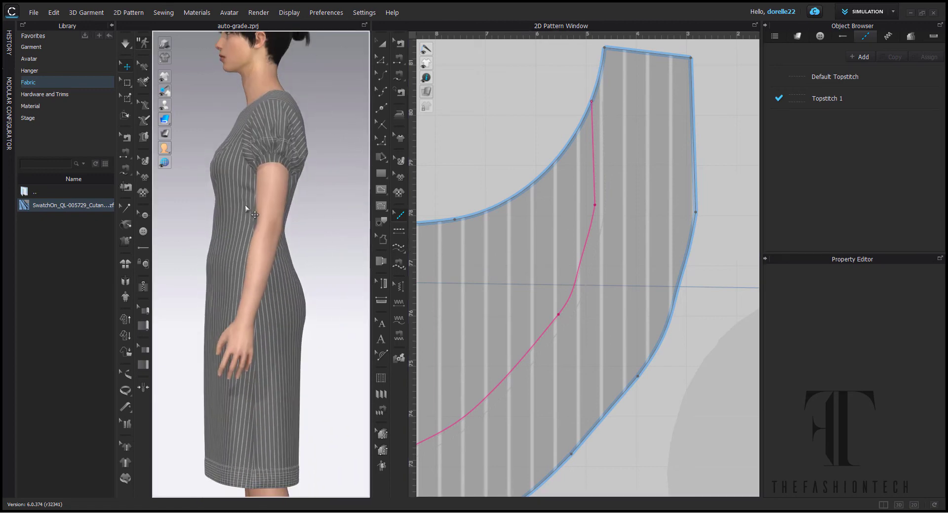
right_click_drag(246, 209, 351, 217)
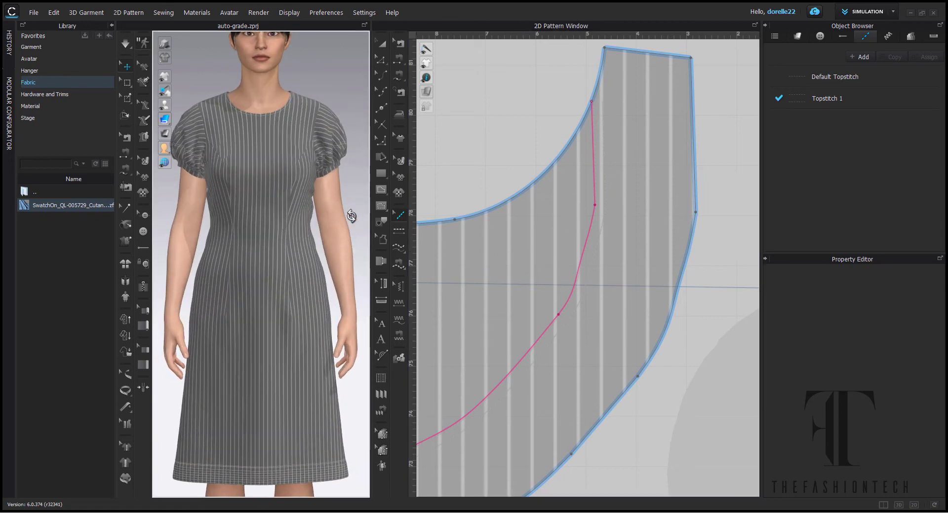
left_click(798, 36)
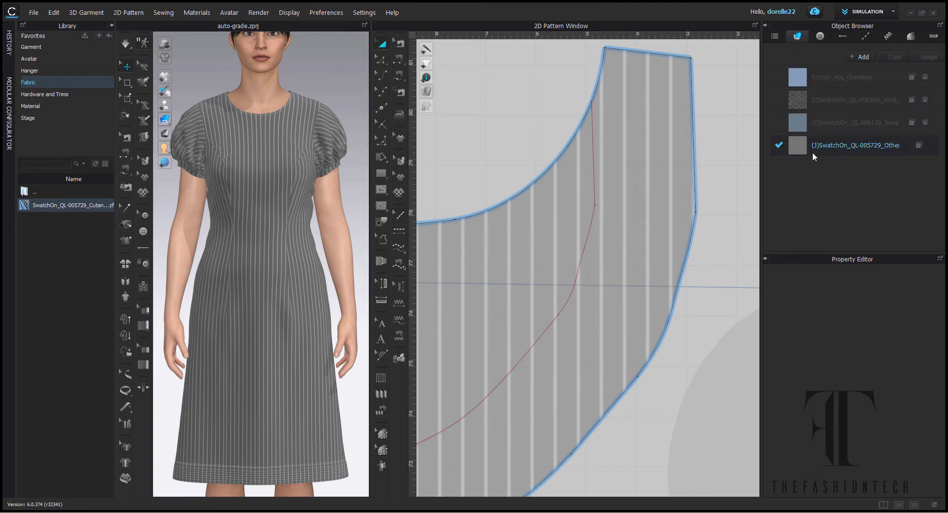
left_click(859, 56)
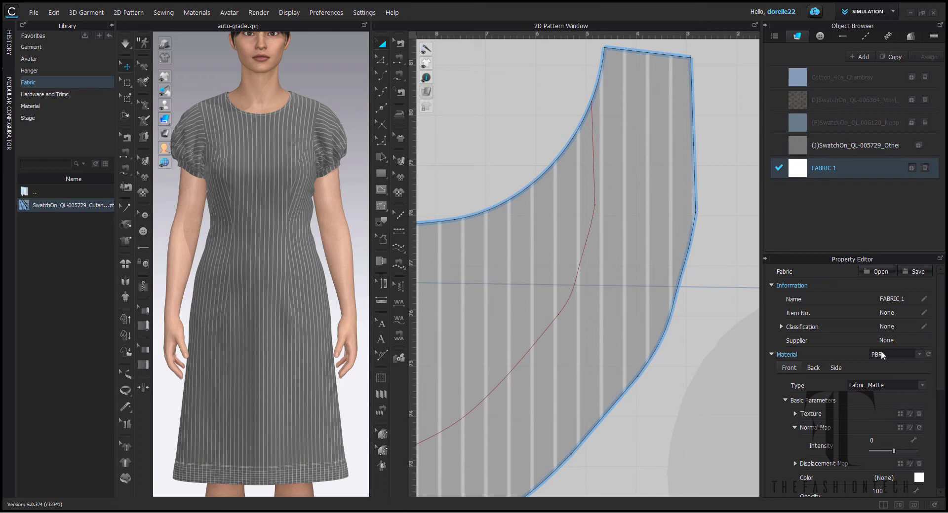
Examine the Basic Parameters and Reflection settings of FABRIC 1's PBR material.
left_click(917, 354)
scroll(835, 360, "down", 5)
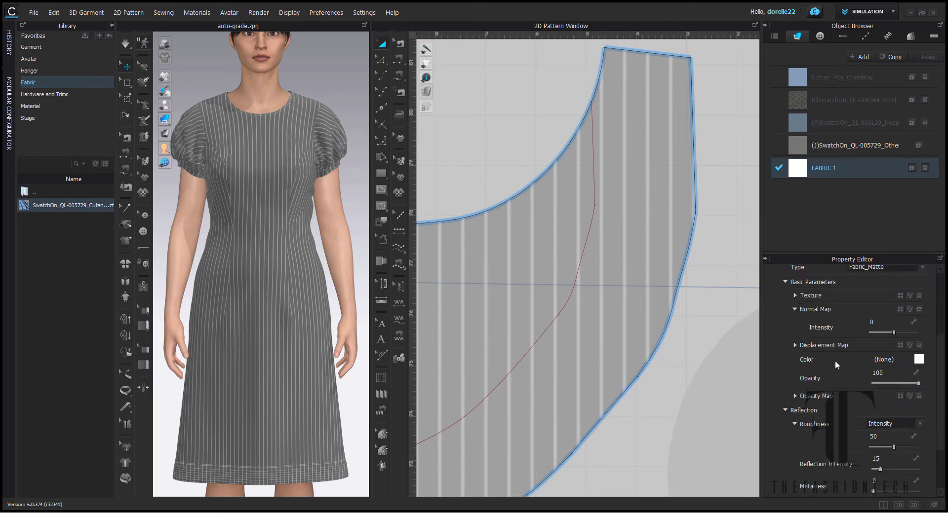
scroll(834, 360, "up", 3)
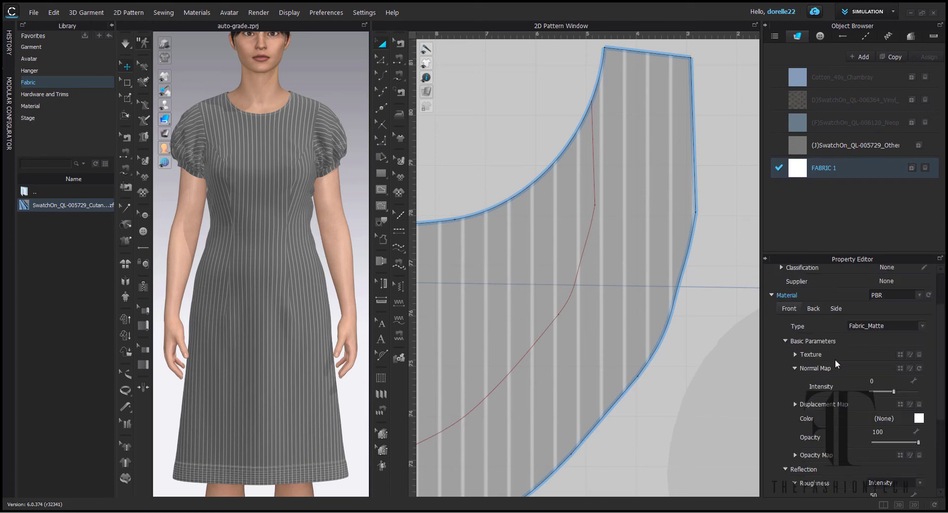
left_click(786, 340)
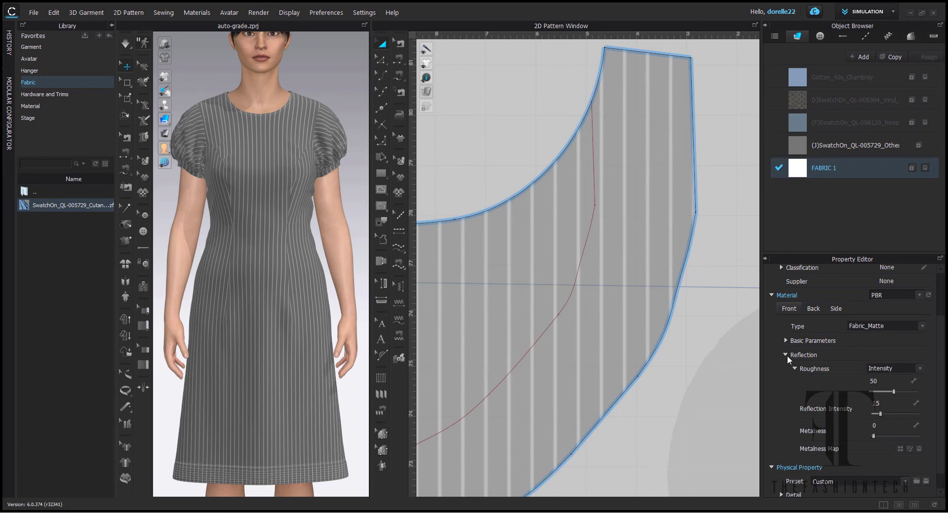
left_click(785, 355)
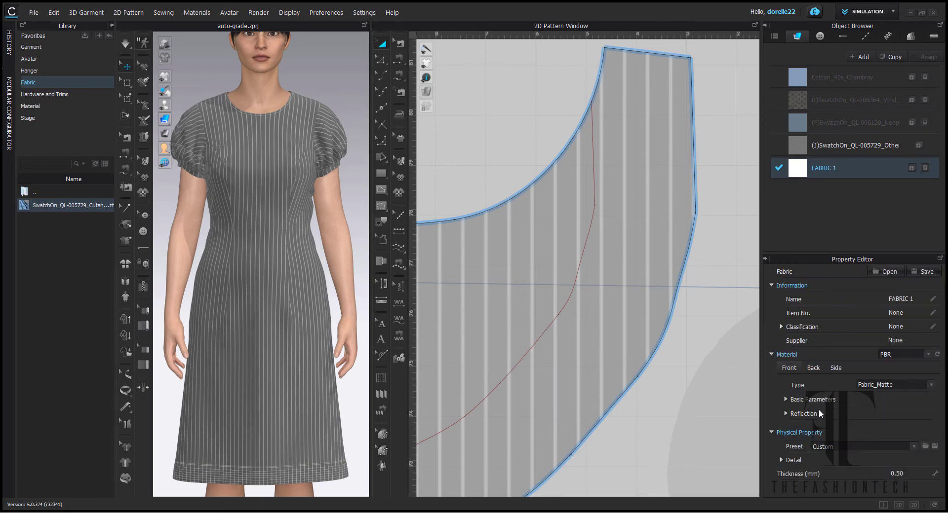
left_click(787, 414)
scroll(828, 410, "down", 2)
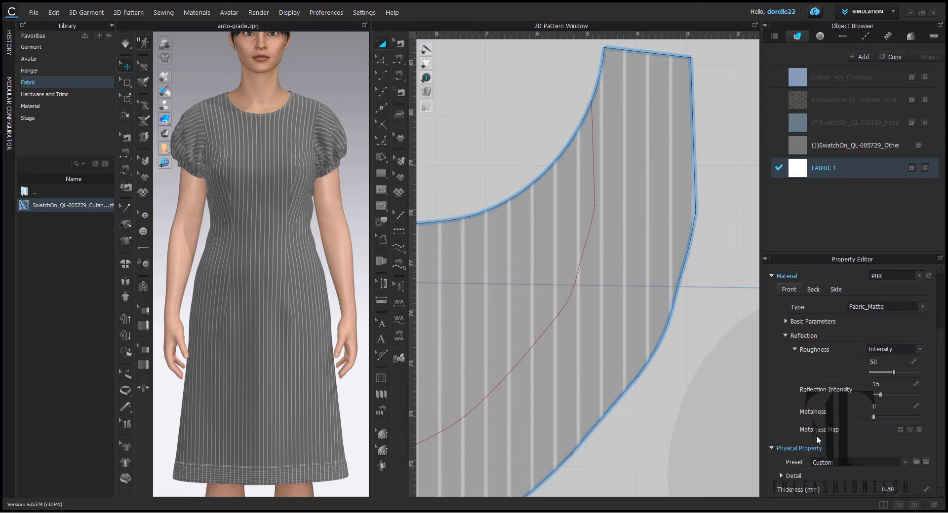
left_click(784, 335)
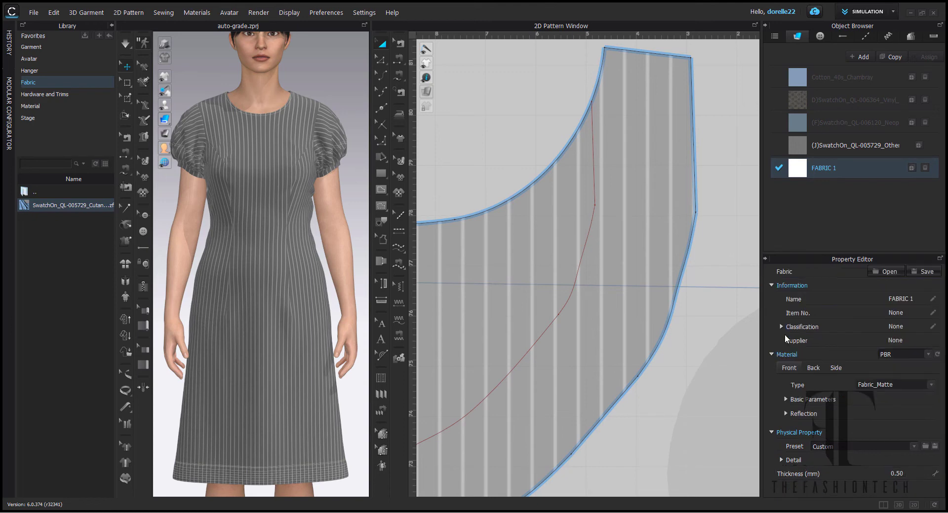
left_click(786, 399)
scroll(809, 375, "down", 2)
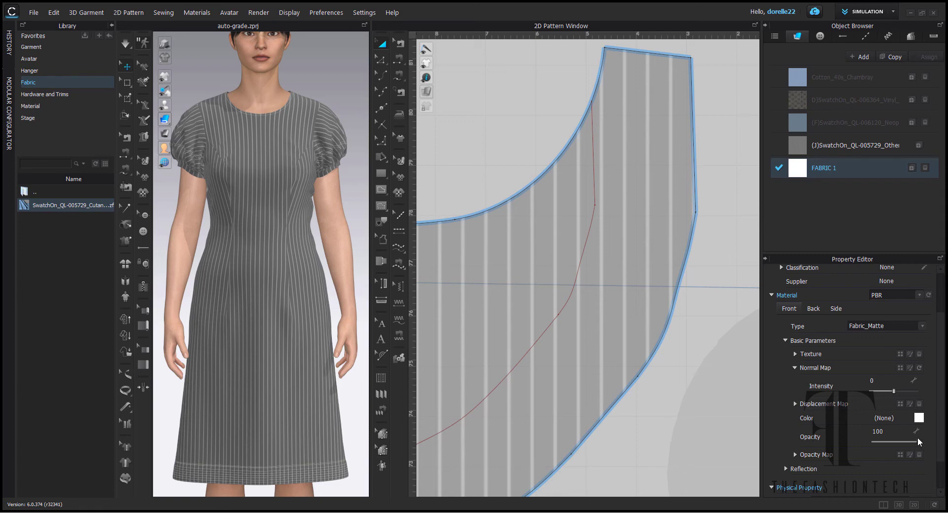
left_click(785, 341)
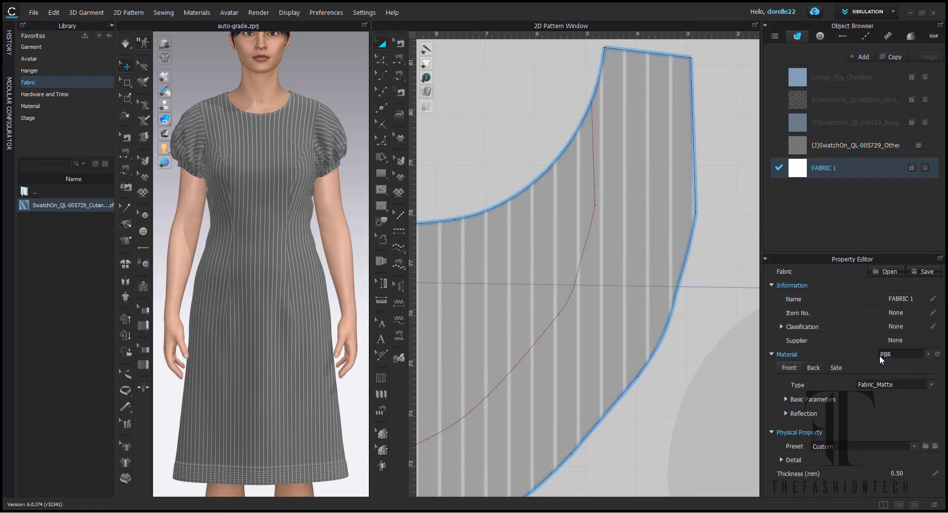
Change FABRIC 1's material to Substance and load layered_kuba_pattern_fabric (1).sbsar from the Downloads folder.
left_click(928, 355)
left_click(913, 369)
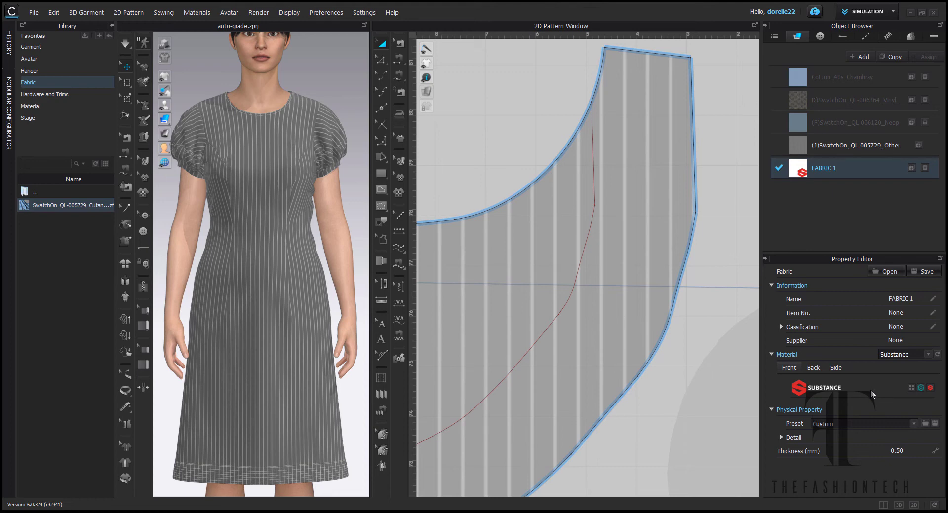
left_click(911, 387)
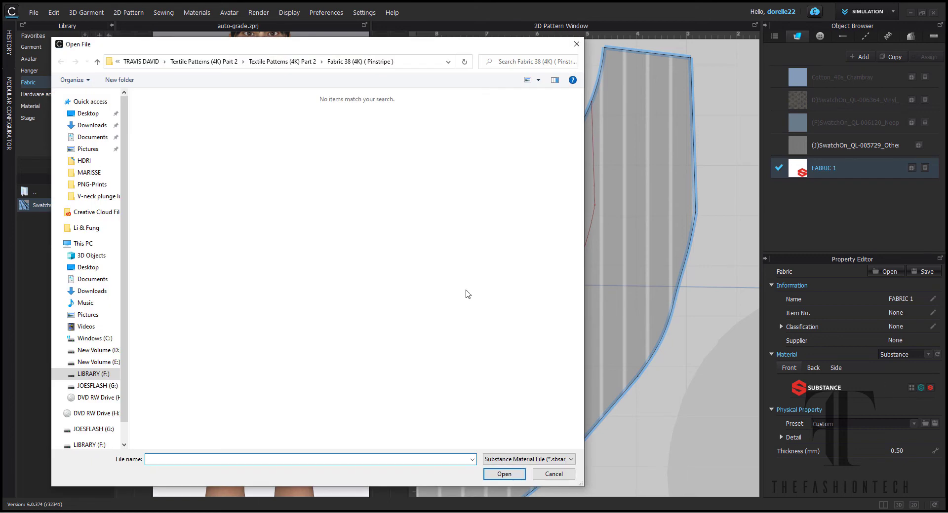
left_click(89, 126)
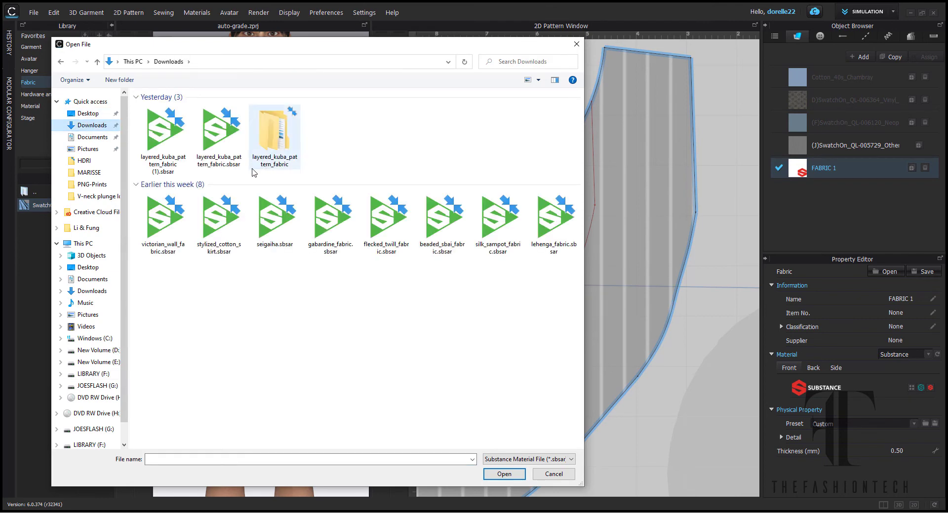
left_click(153, 161)
double_click(153, 161)
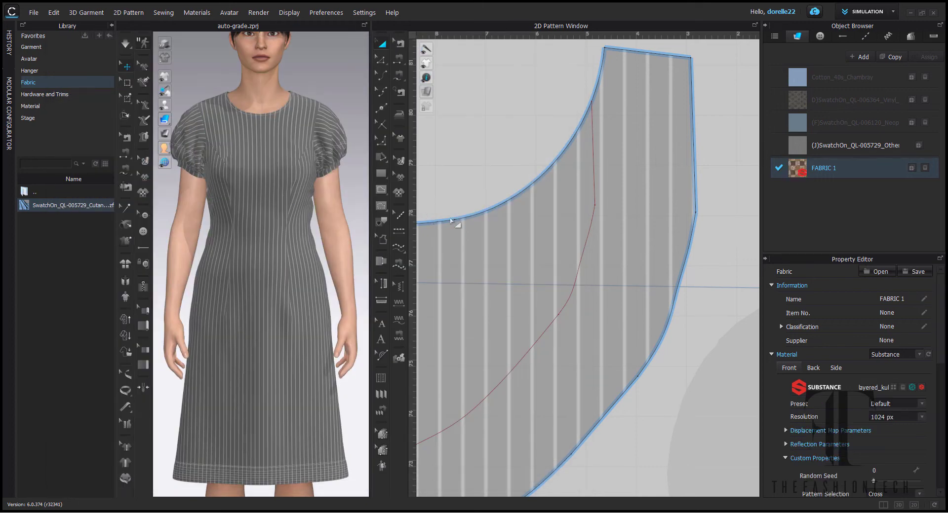
Apply FABRIC 1 to all the dress and sleeve pattern pieces and view the patterned garment.
scroll(522, 251, "down", 2)
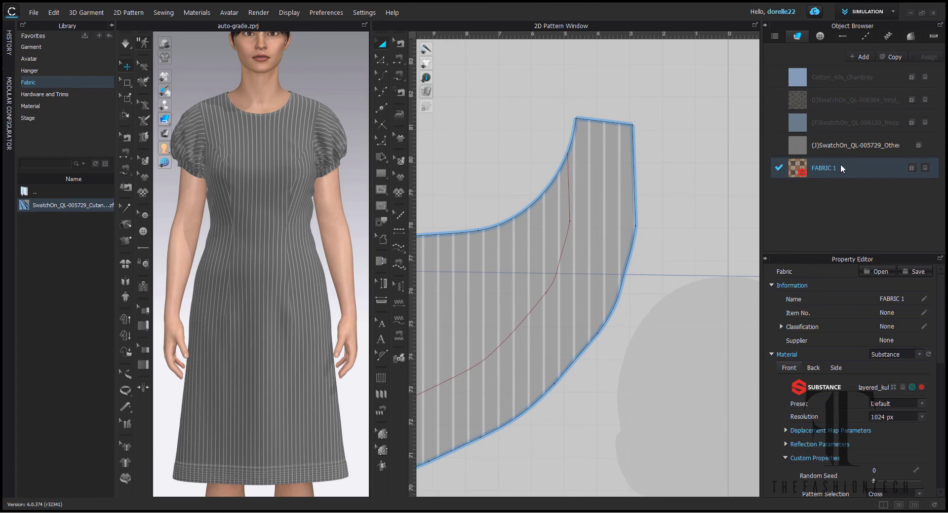
scroll(587, 250, "down", 5)
scroll(613, 260, "down", 3)
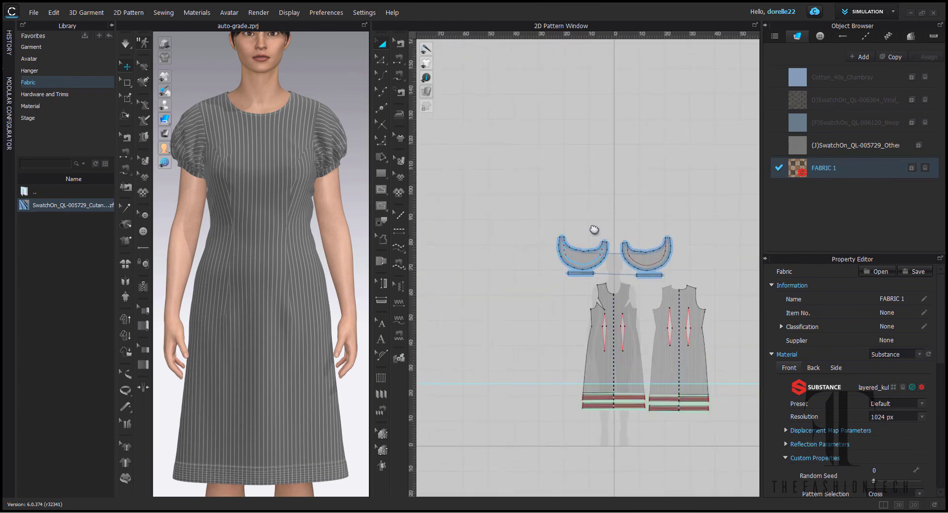
left_click_drag(496, 117, 709, 360)
left_click_drag(796, 174, 652, 290)
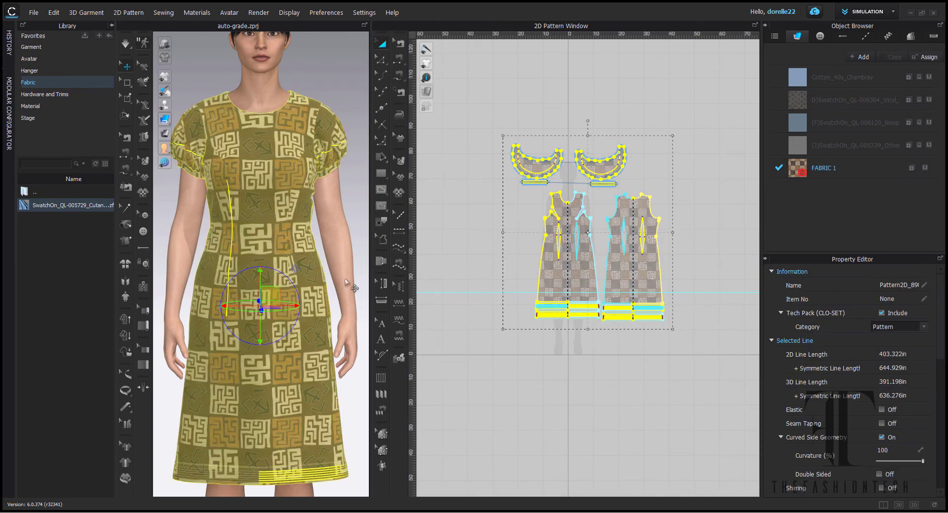
left_click(464, 232)
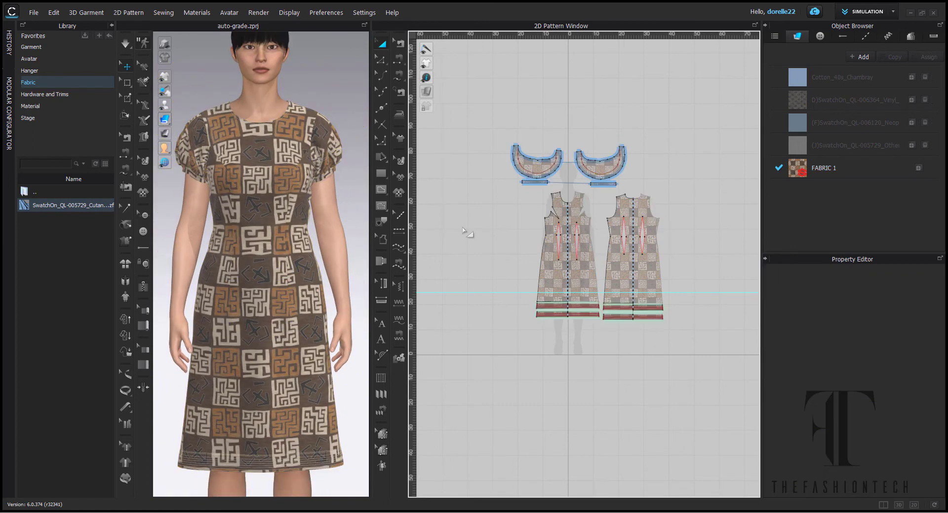
scroll(292, 278, "up", 3)
scroll(293, 278, "down", 3)
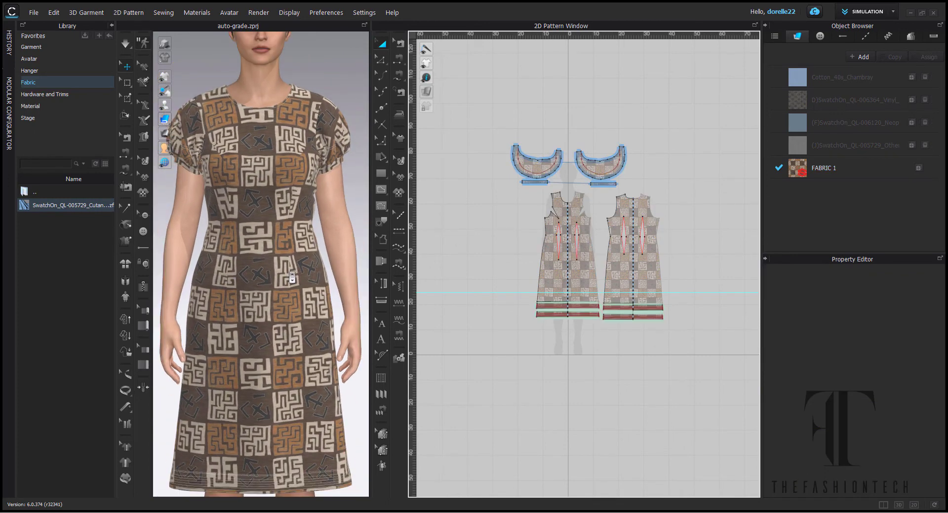
Scale FABRIC 1's kuba texture down proportionally on the dress with the Edit Texture tool.
left_click(853, 168)
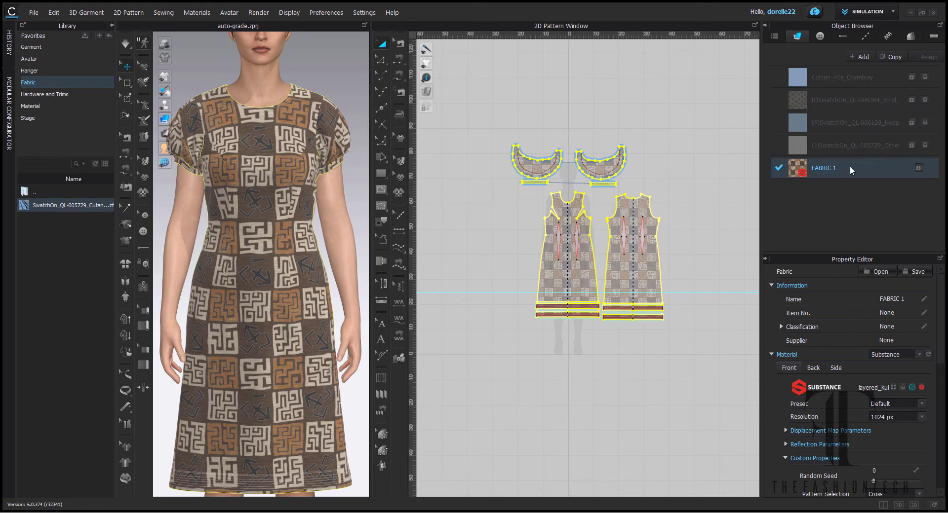
left_click(402, 161)
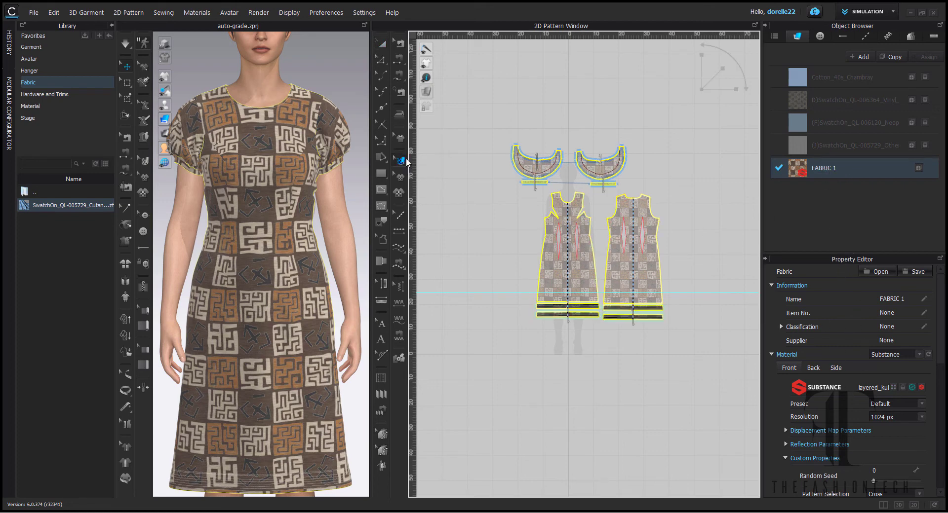
scroll(578, 283, "up", 5)
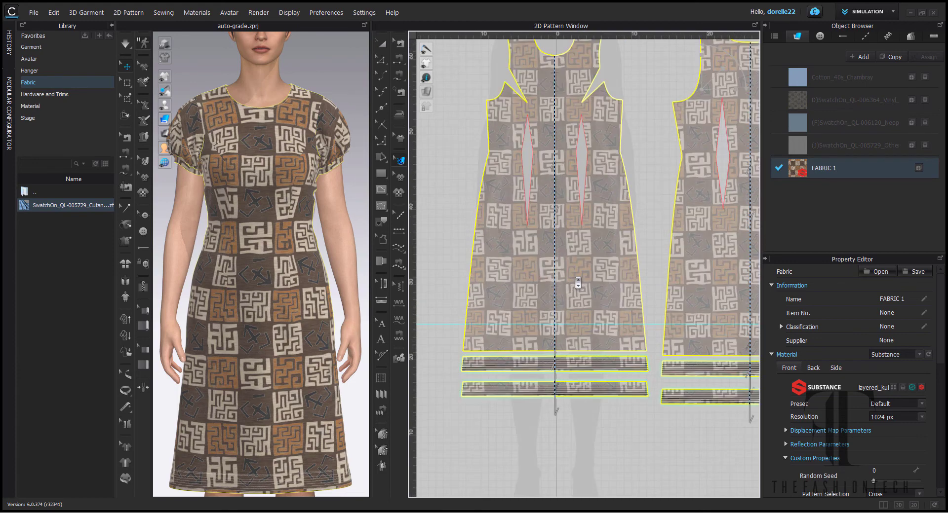
left_click_drag(822, 168, 727, 190)
left_click_drag(839, 168, 602, 231)
left_click_drag(603, 232, 601, 228)
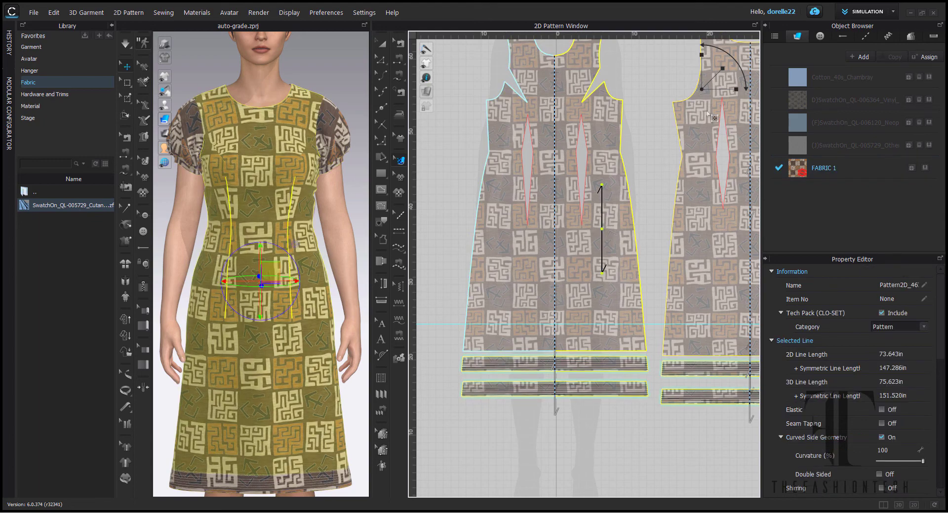
left_click_drag(720, 70, 712, 82)
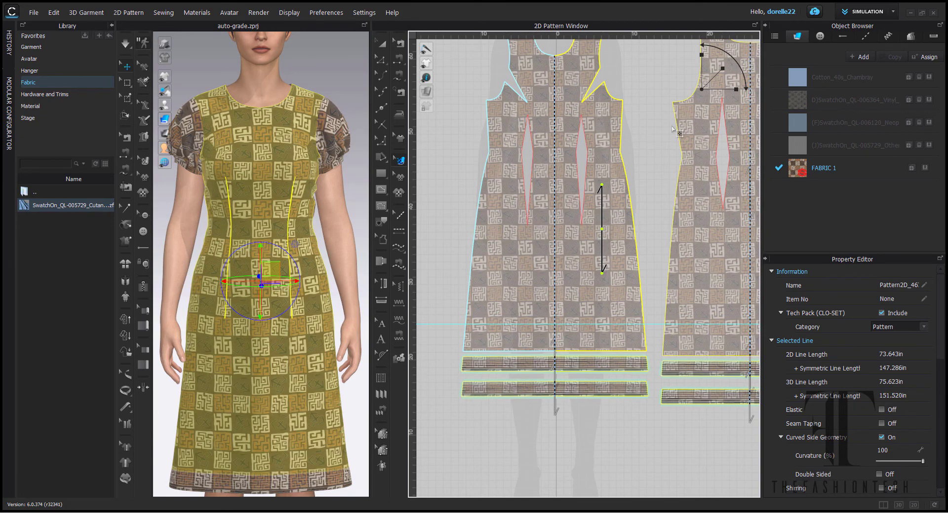
left_click(644, 146)
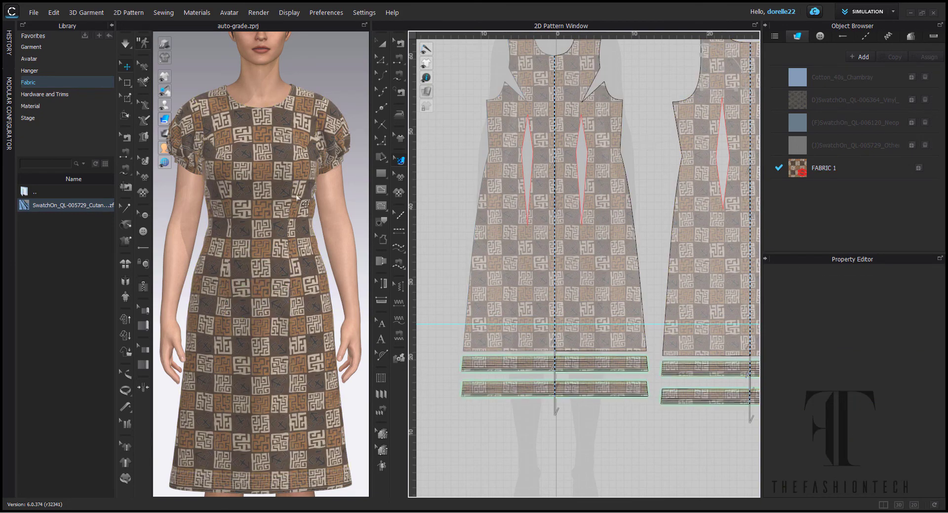
Rotate the kuba texture on the dress so its checkered squares run diagonally.
scroll(302, 206, "down", 2)
right_click_drag(266, 198, 294, 198)
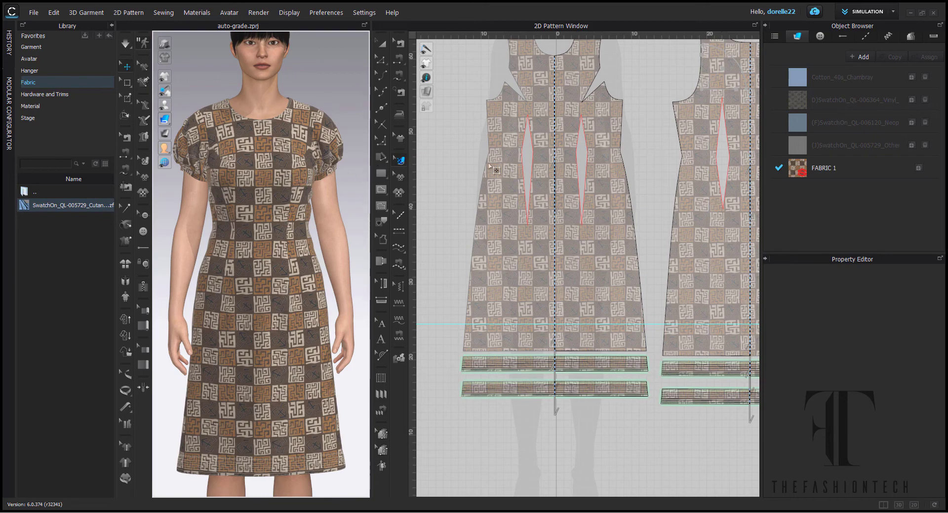
left_click(509, 169)
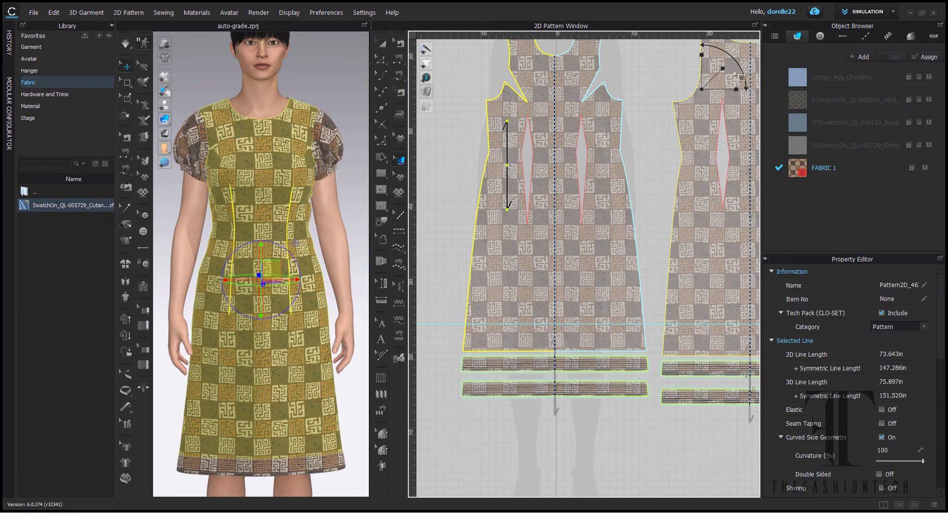
left_click_drag(735, 74, 727, 60)
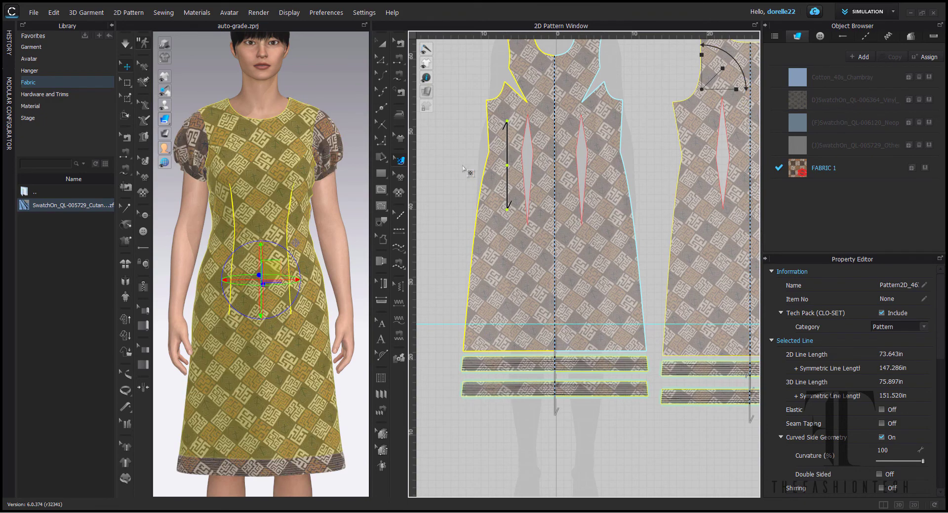
left_click(463, 169)
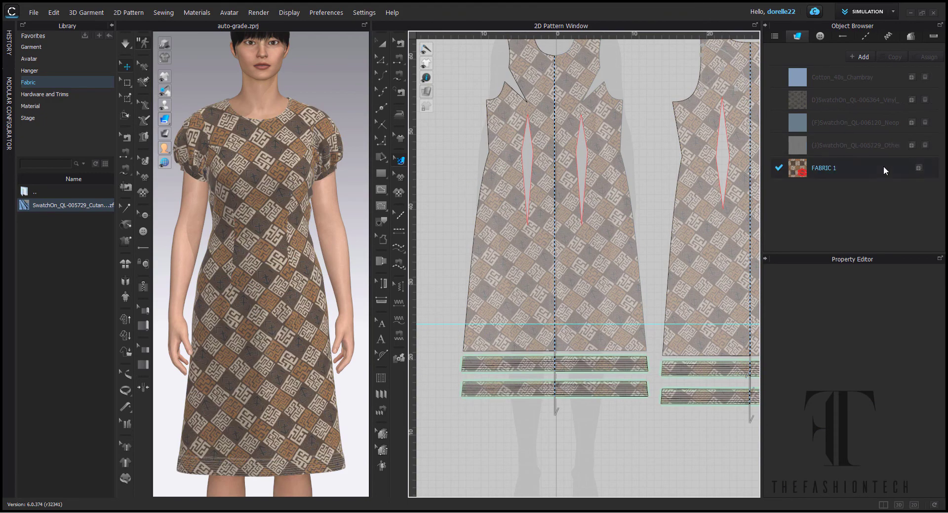
Set FABRIC 1's displacement map amount to 3.00 mm and inspect the fabric surface up close.
left_click(868, 169)
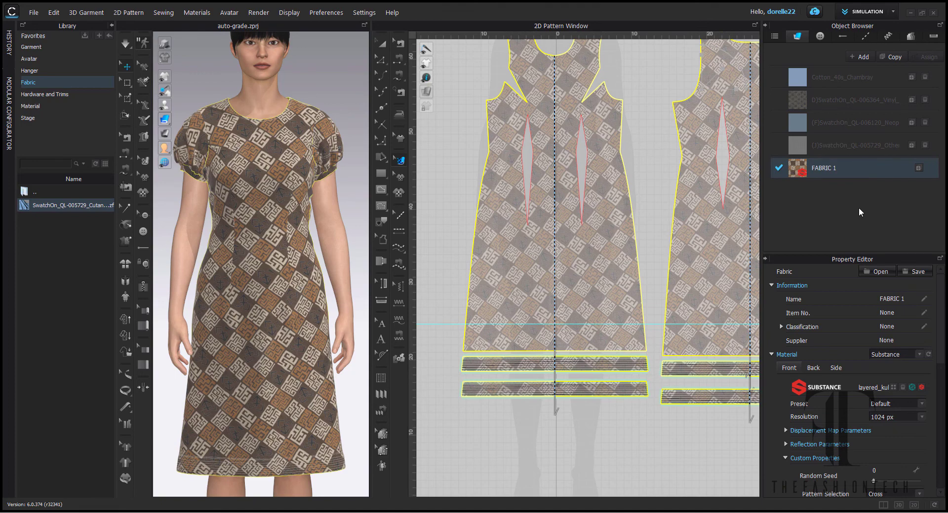
left_click(786, 430)
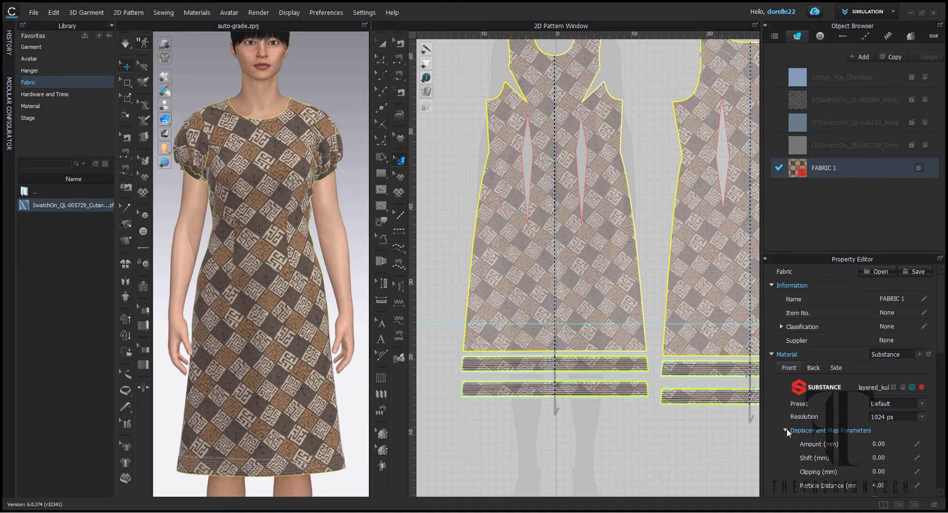
scroll(841, 416, "down", 2)
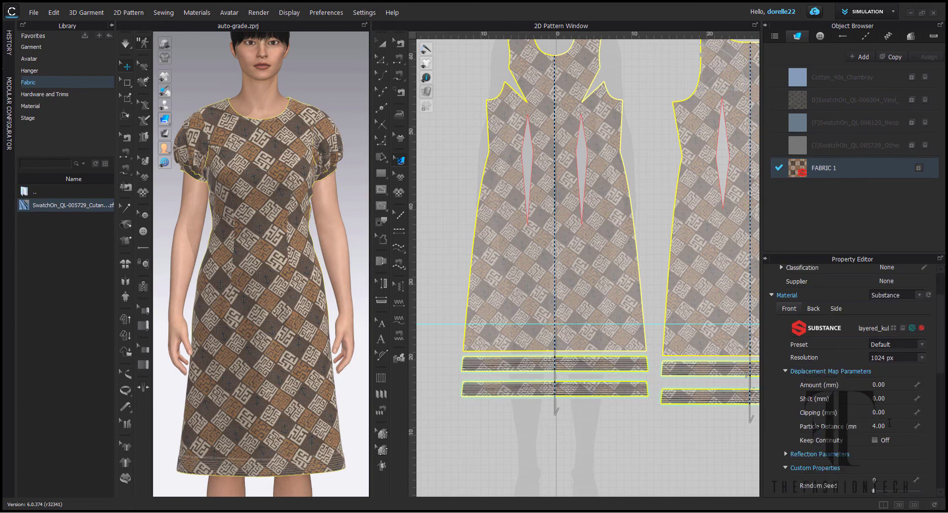
left_click(891, 385)
key("Return")
scroll(316, 235, "up", 6)
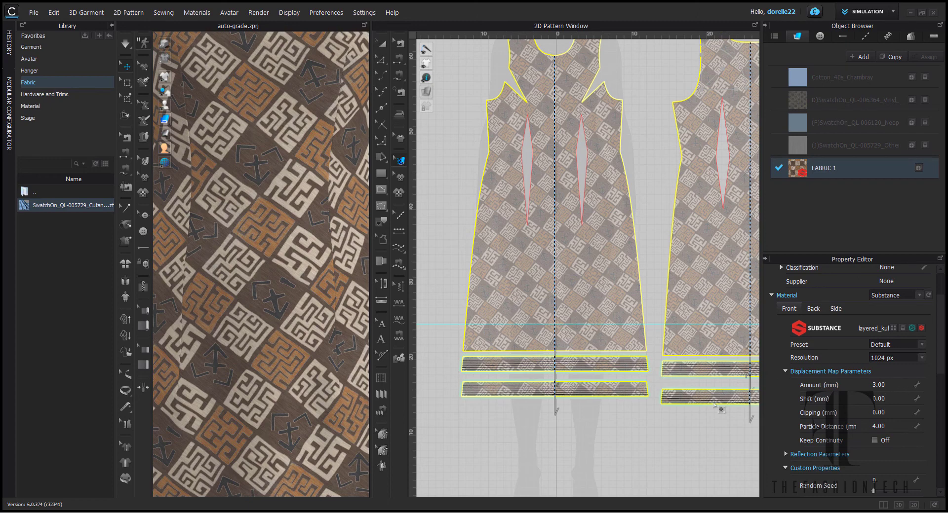
Try a reflection intensity of 73 on FABRIC 1 and restore it to full intensity.
left_click(786, 372)
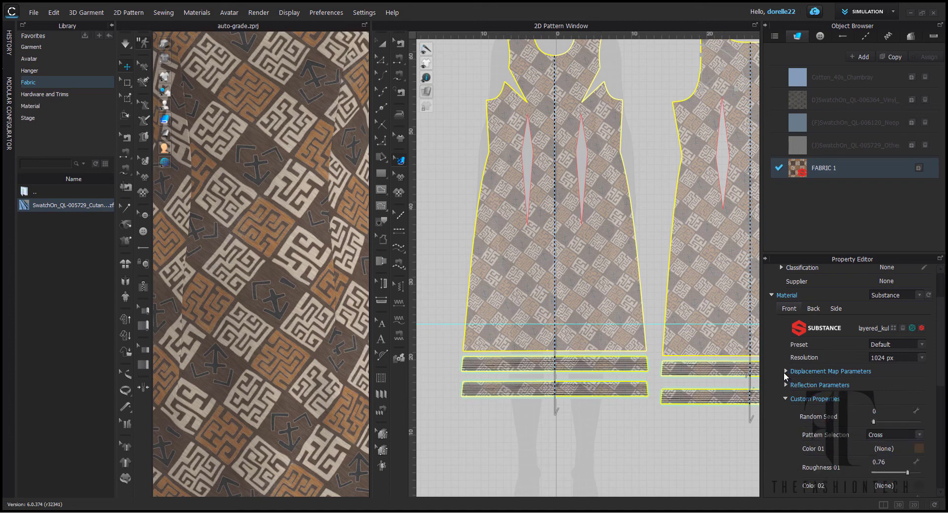
left_click(785, 386)
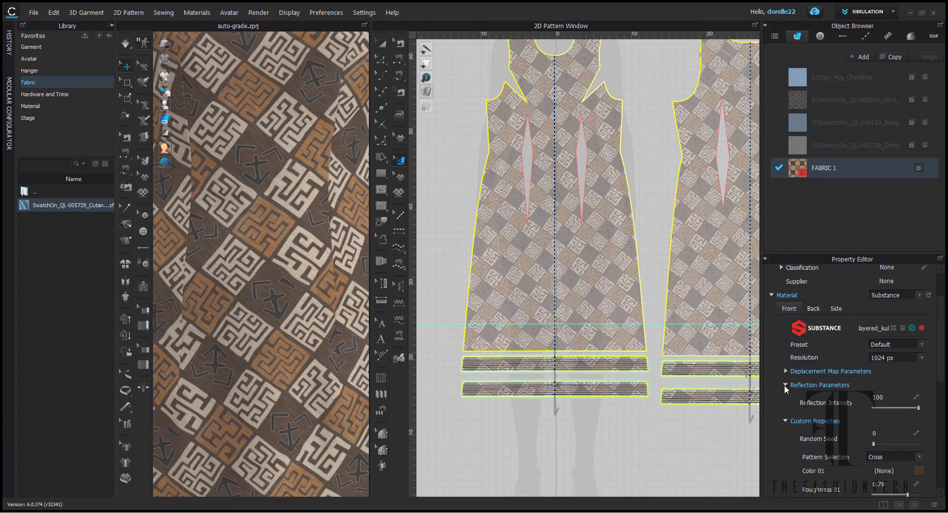
left_click_drag(920, 410, 906, 408)
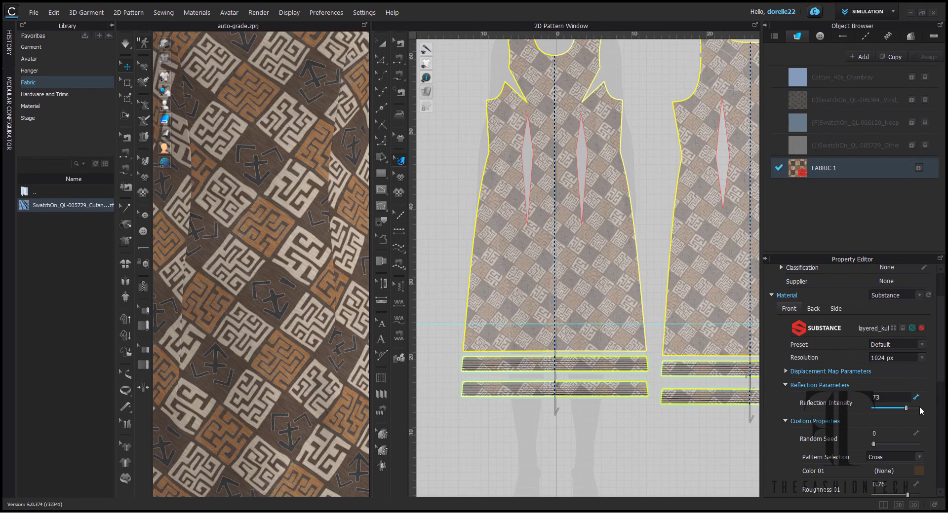
left_click(920, 407)
left_click(785, 385)
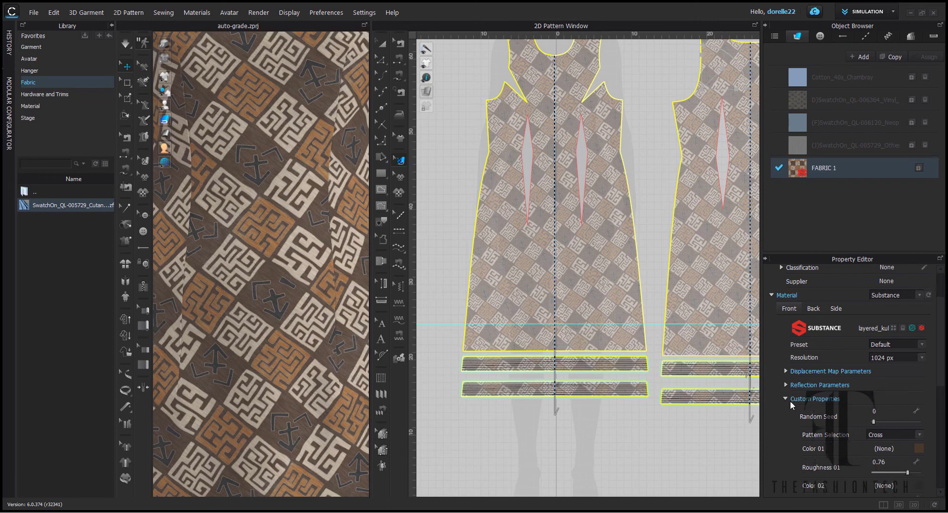
Recolor the kuba pattern with Pantone FHI Polyester TSX swatches: off-white F5F3E8 for Color 01 and Basalt for Color 02.
scroll(858, 404, "down", 3)
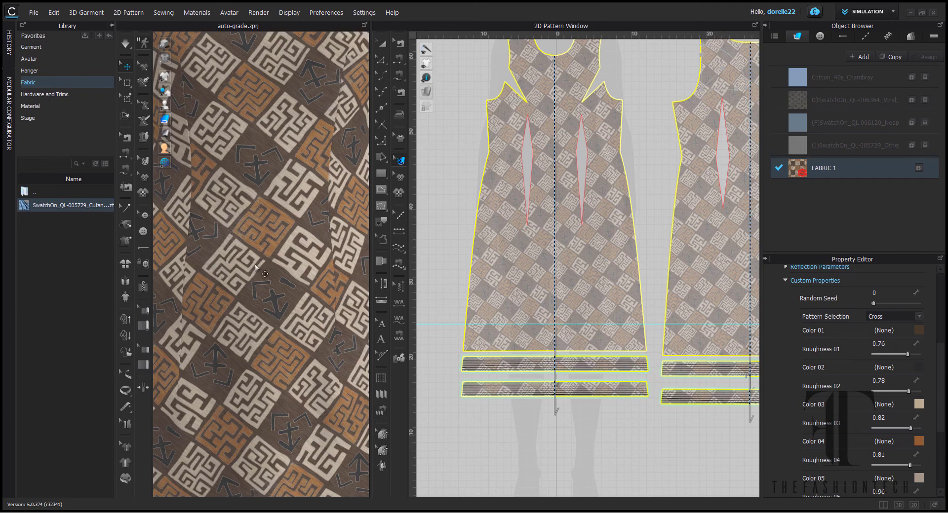
left_click(919, 330)
left_click(506, 146)
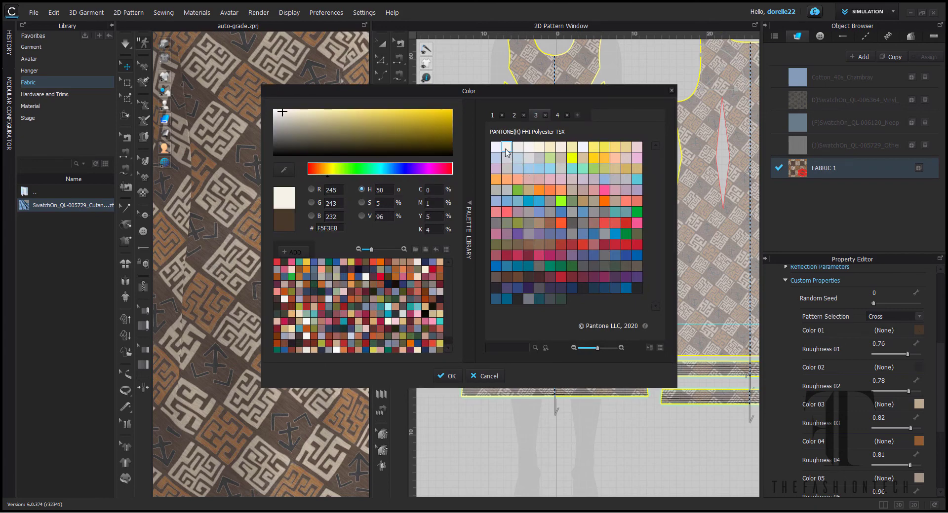
left_click(455, 375)
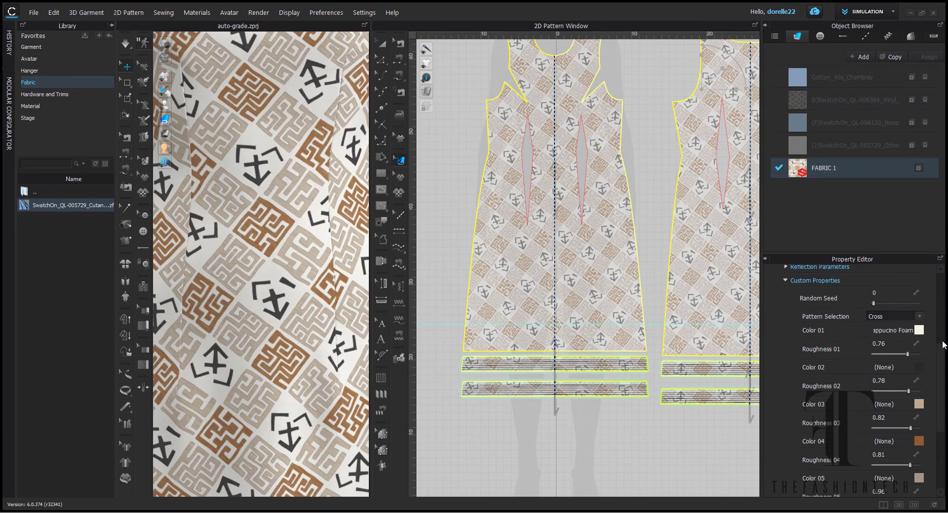
left_click(918, 368)
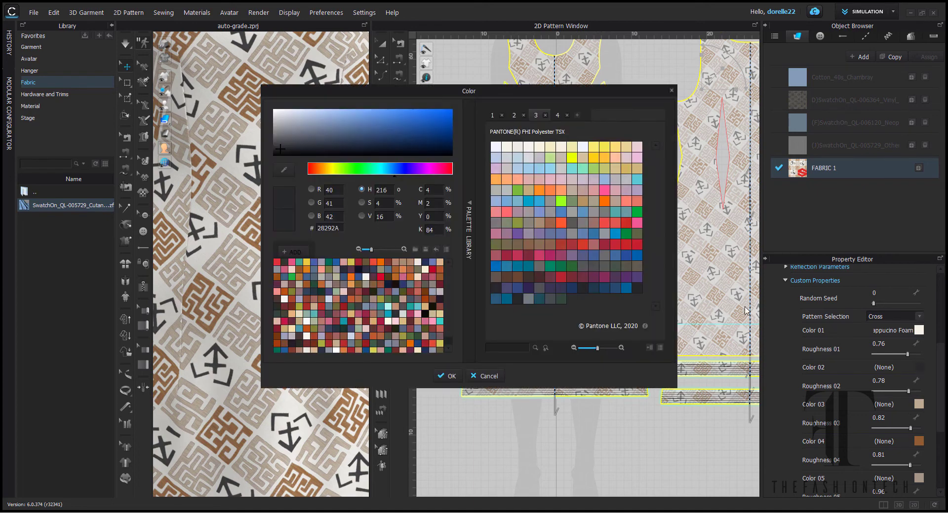
left_click(539, 289)
left_click(447, 376)
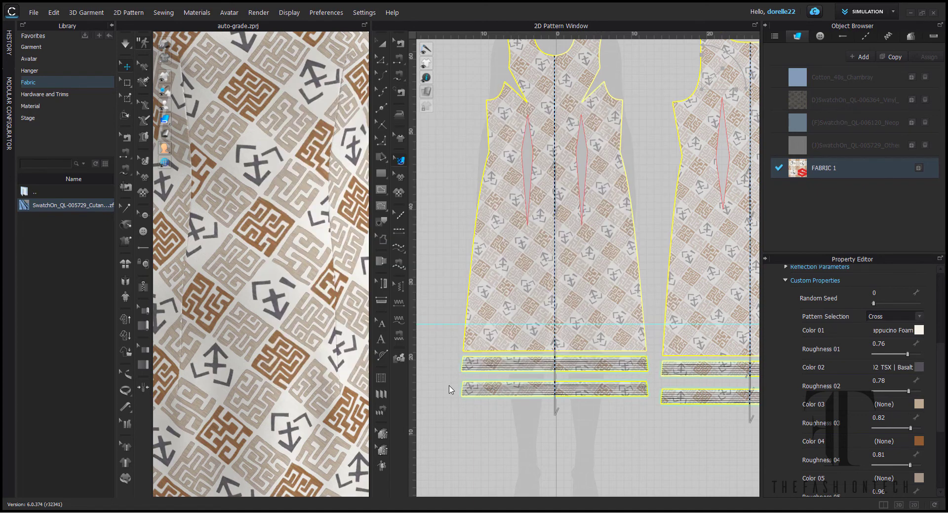
Examine the recolored dress from the front and back, along with its 2D pattern pieces and Substance settings.
scroll(235, 312, "down", 4)
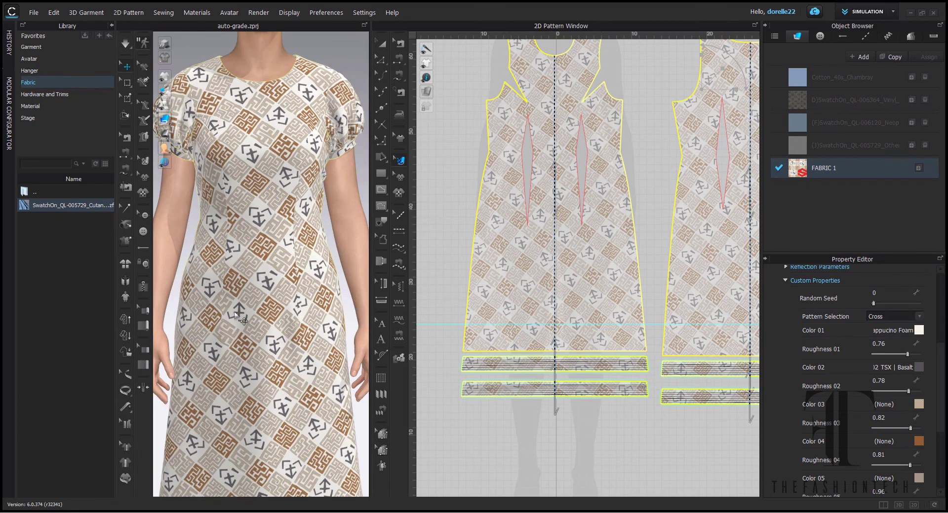
scroll(235, 312, "down", 5)
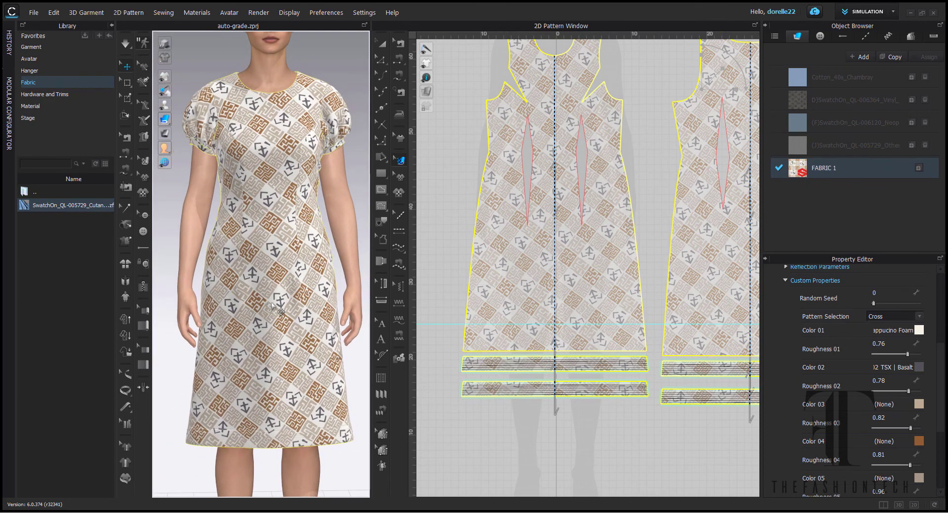
right_click_drag(281, 312, 257, 297)
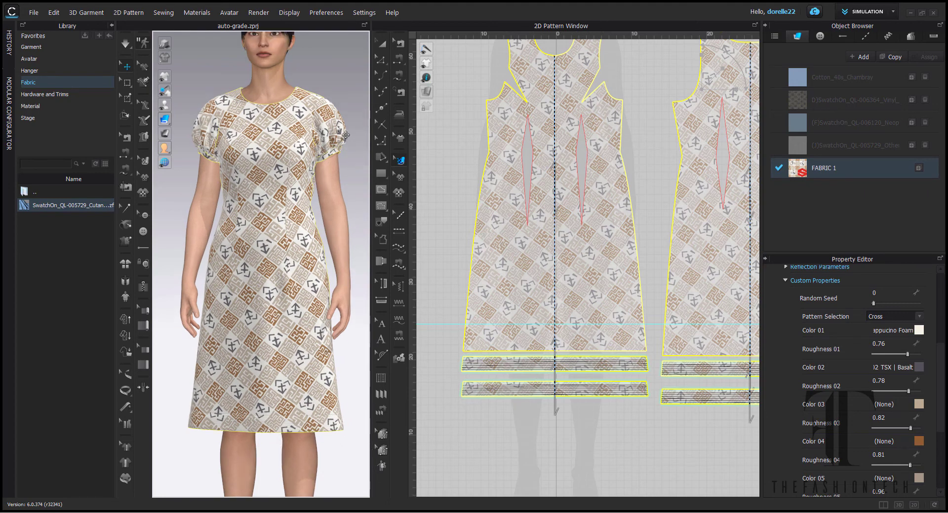
right_click_drag(337, 127, 114, 117)
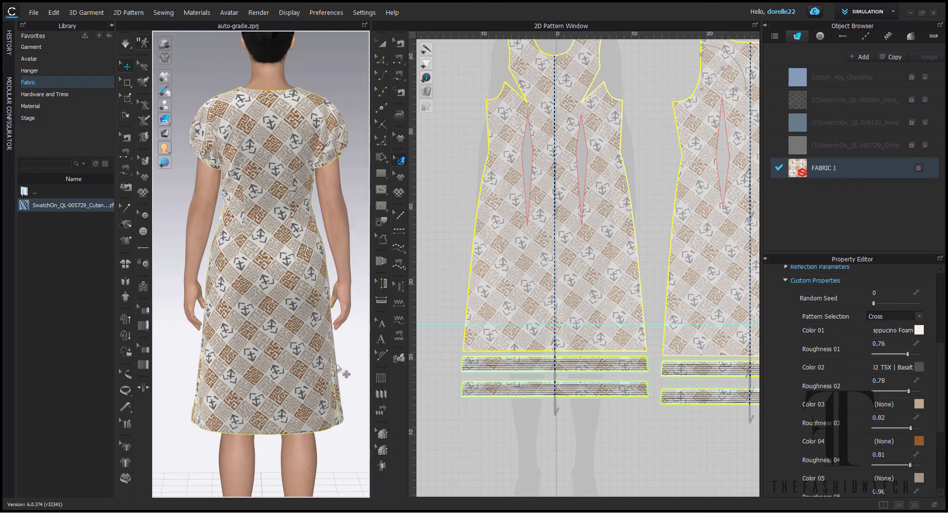
scroll(340, 369, "up", 2)
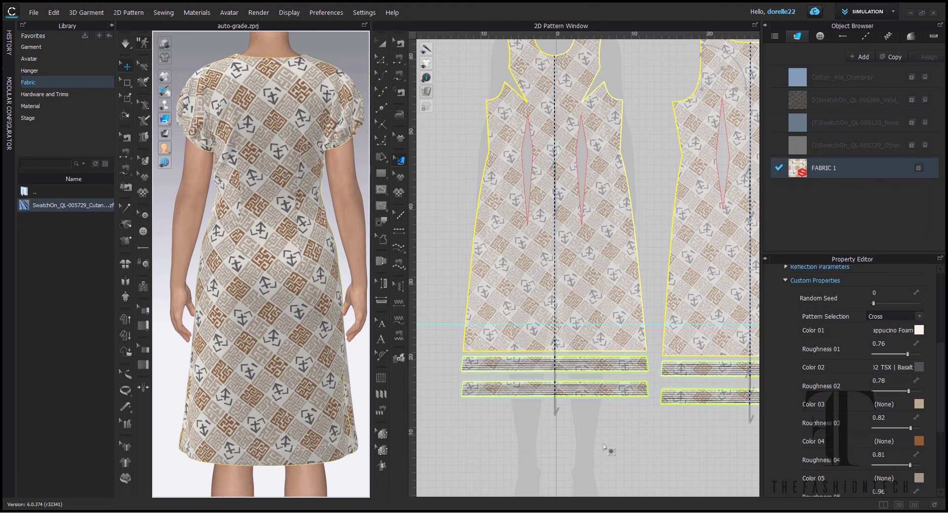
scroll(603, 447, "down", 5)
scroll(550, 395, "up", 2)
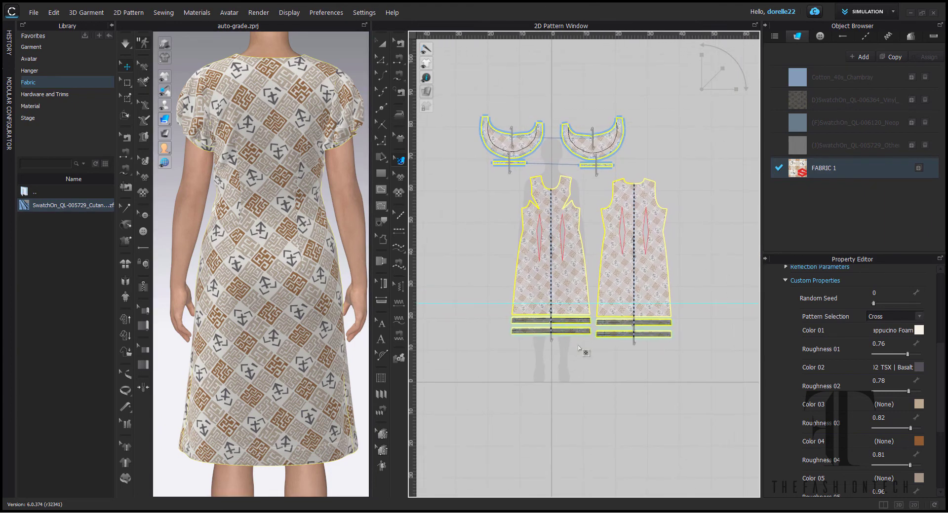
scroll(869, 299, "up", 5)
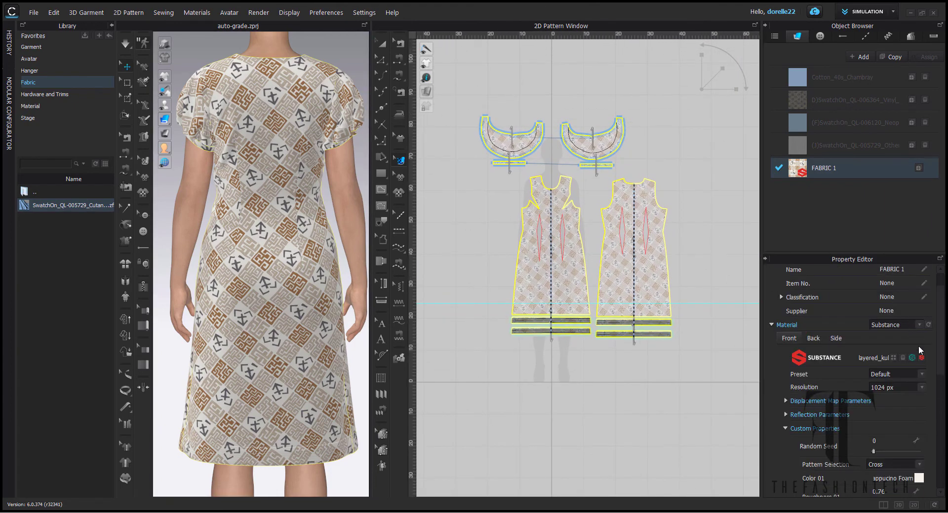
Open the Substance Source website from FABRIC 1's Substance settings and look through the highlighted material collections down to Decals and Stylized.
left_click(912, 357)
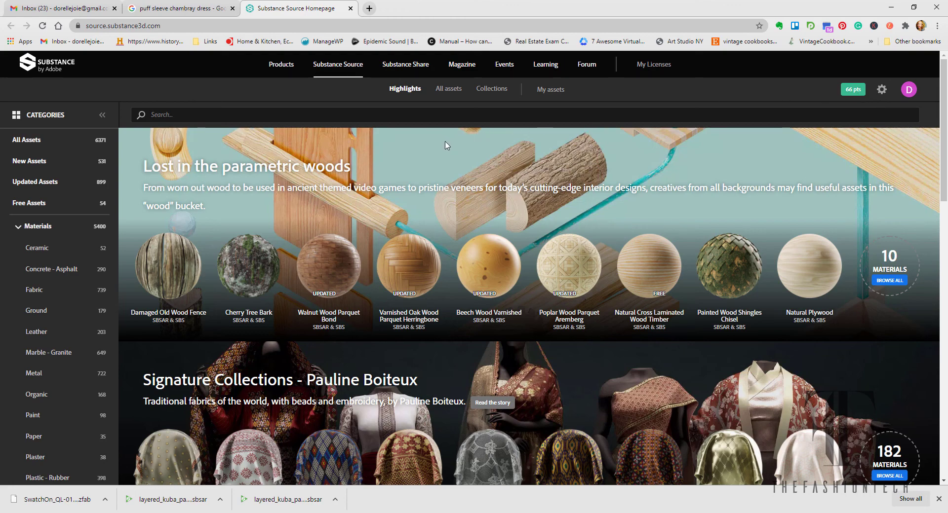
scroll(74, 161, "down", 1)
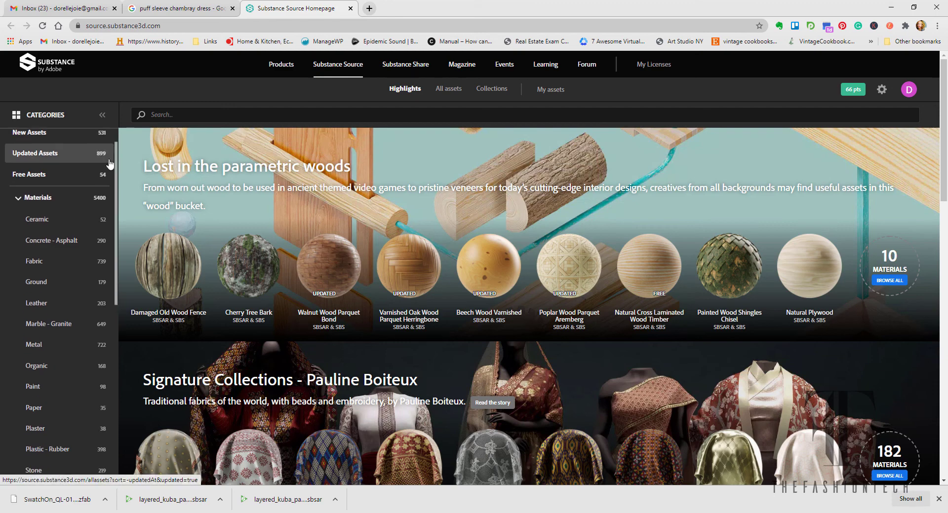
scroll(288, 183, "down", 1)
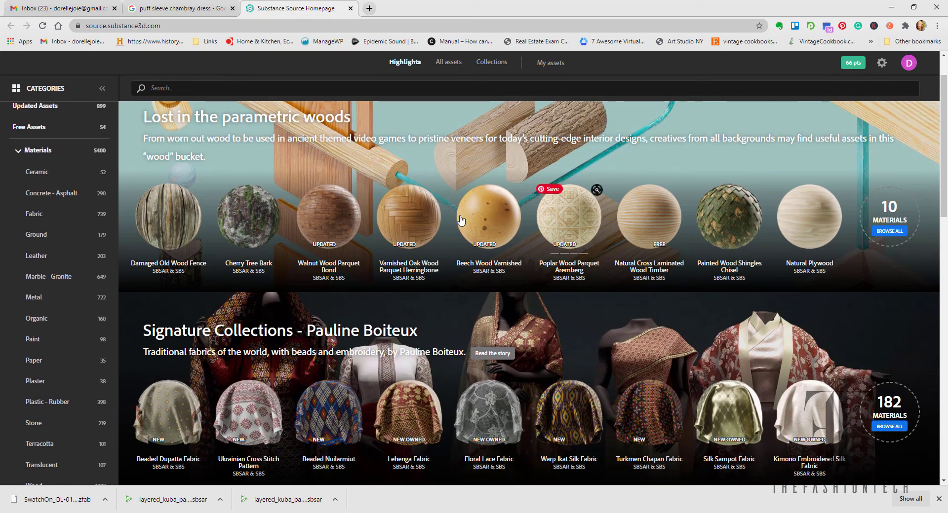
scroll(441, 228, "down", 2)
scroll(441, 228, "down", 4)
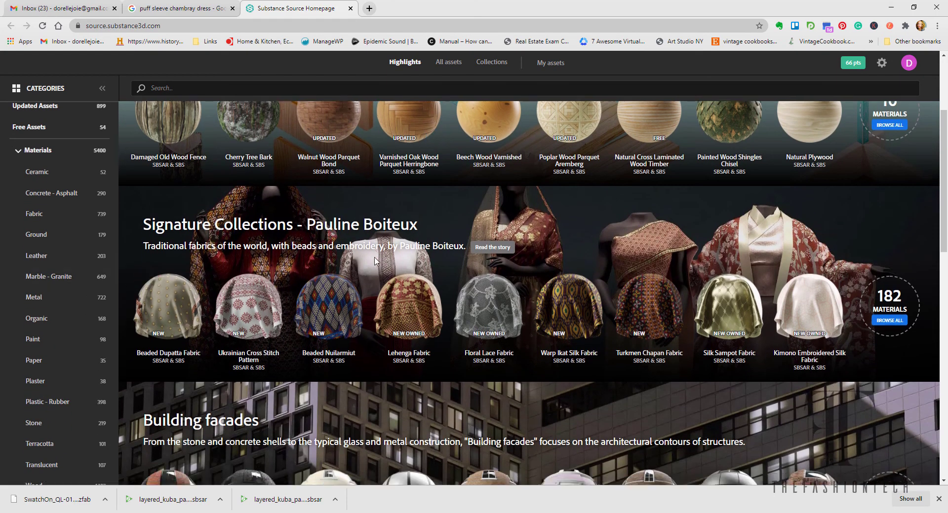
scroll(367, 248, "down", 7)
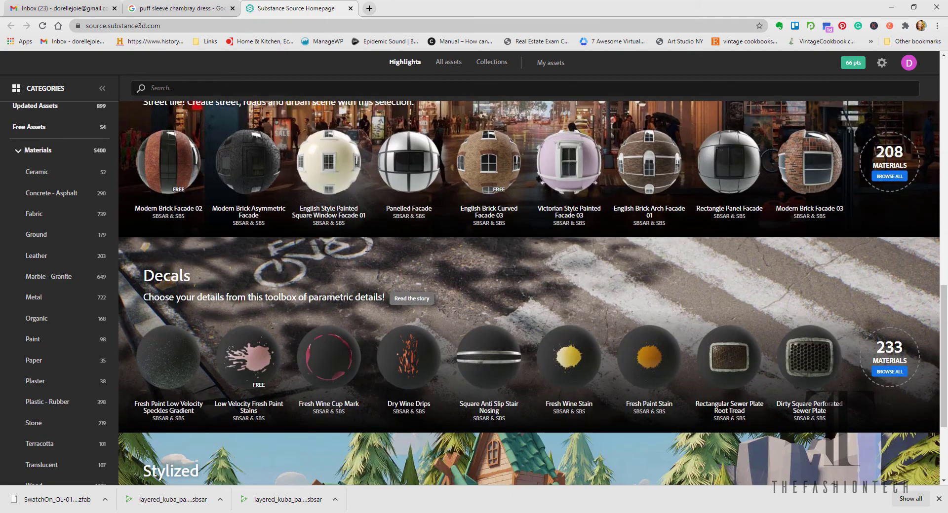
scroll(367, 247, "down", 3)
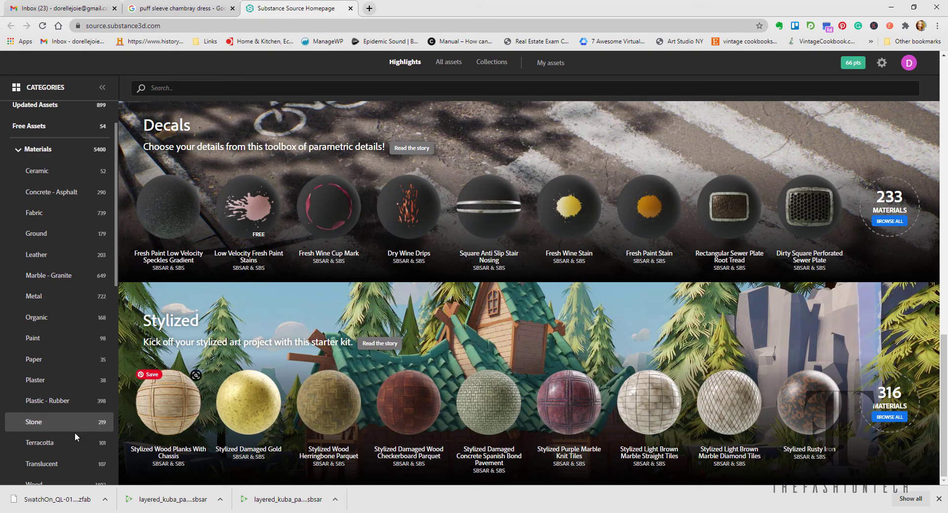
Look through all materials in the Plaster category and view the Plastic - Rubber category.
left_click(68, 386)
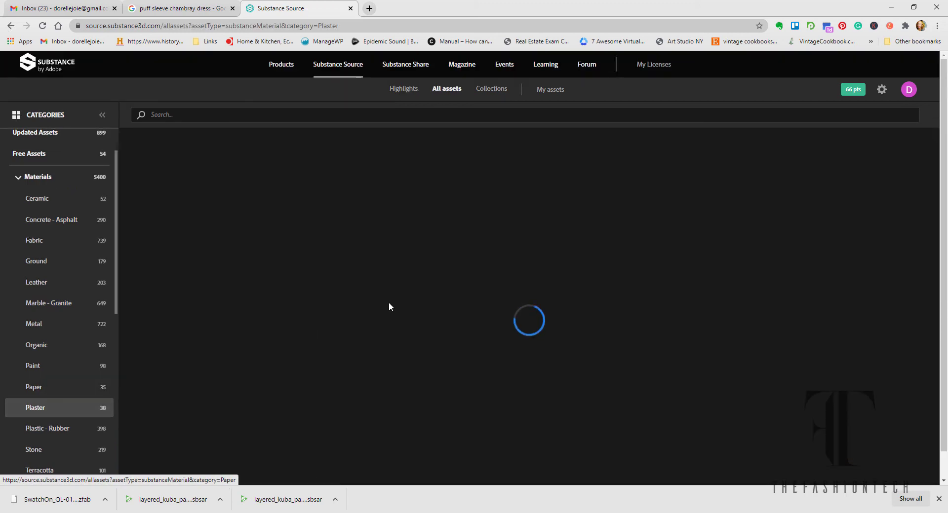
scroll(651, 254, "down", 3)
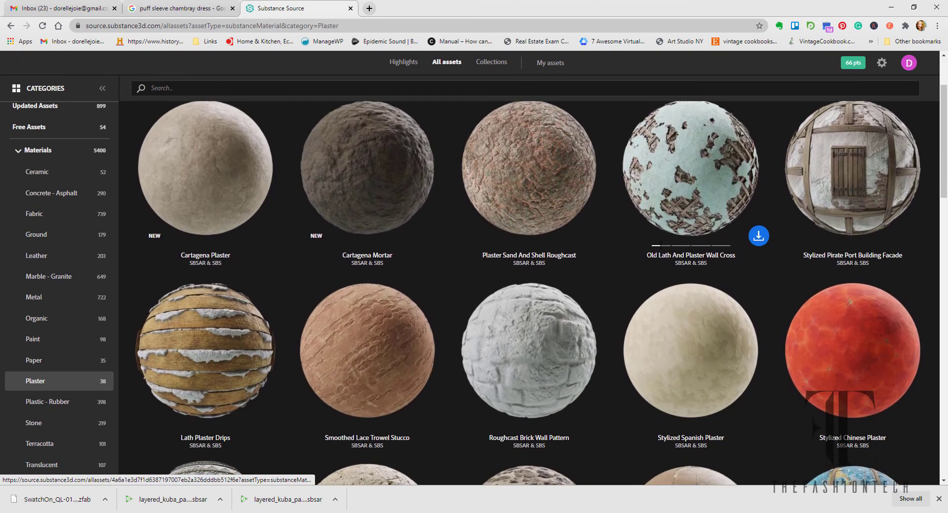
scroll(659, 251, "down", 5)
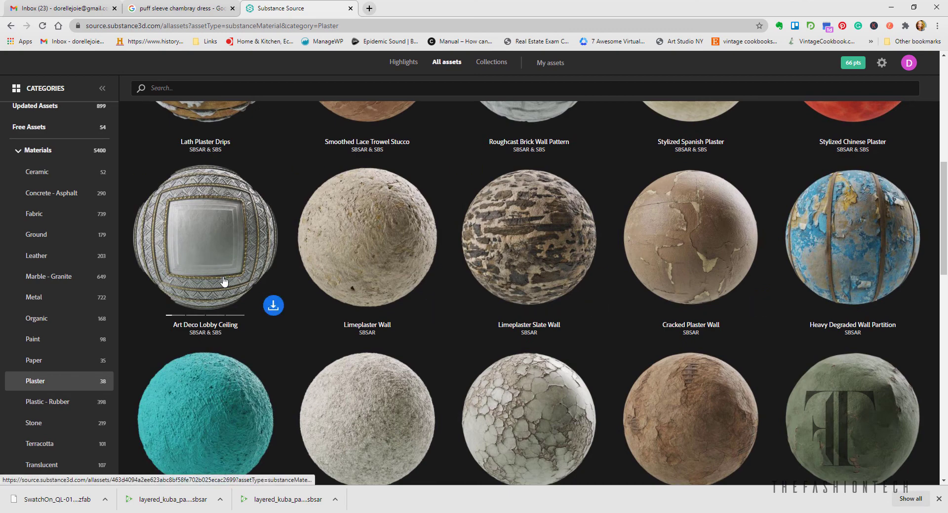
scroll(834, 233, "down", 5)
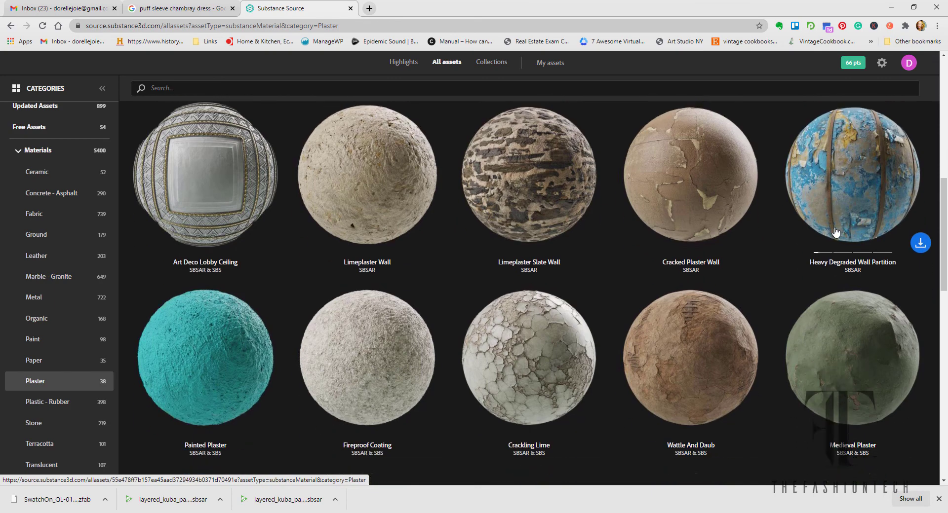
scroll(805, 232, "down", 8)
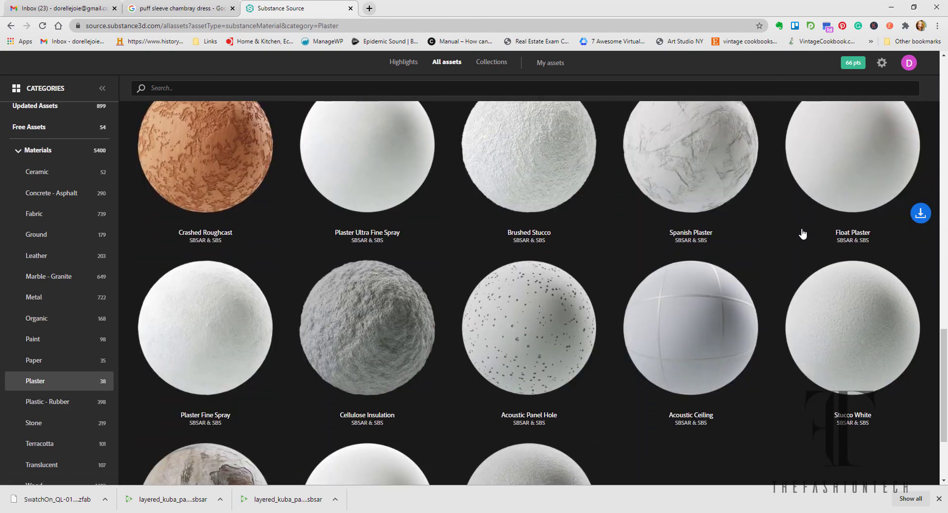
scroll(802, 235, "down", 3)
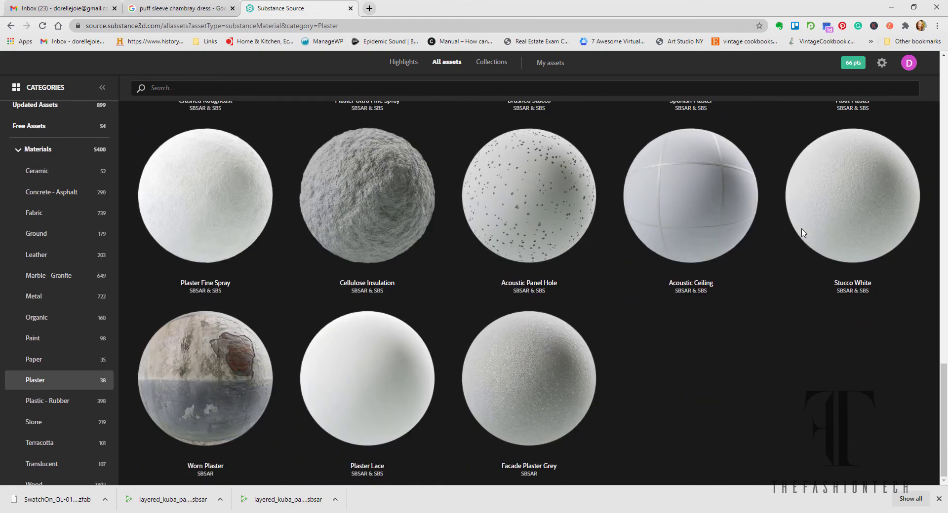
left_click(71, 406)
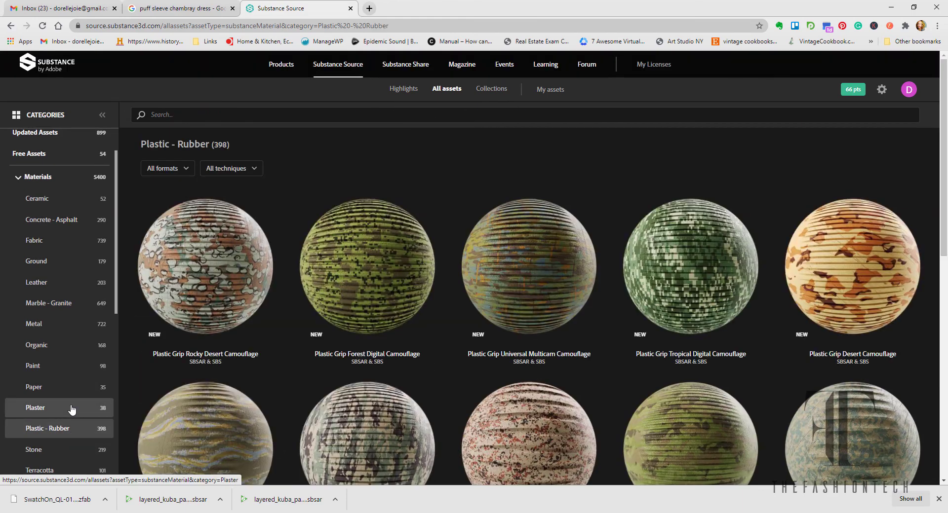
Download the Red Desert Soil material from the Ground category and look through more of the ground materials.
left_click(64, 262)
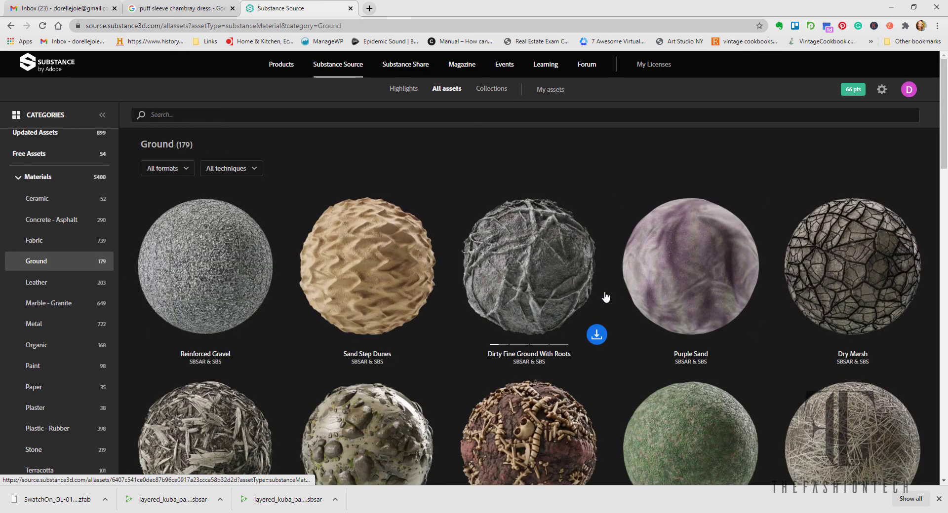
scroll(607, 296, "down", 4)
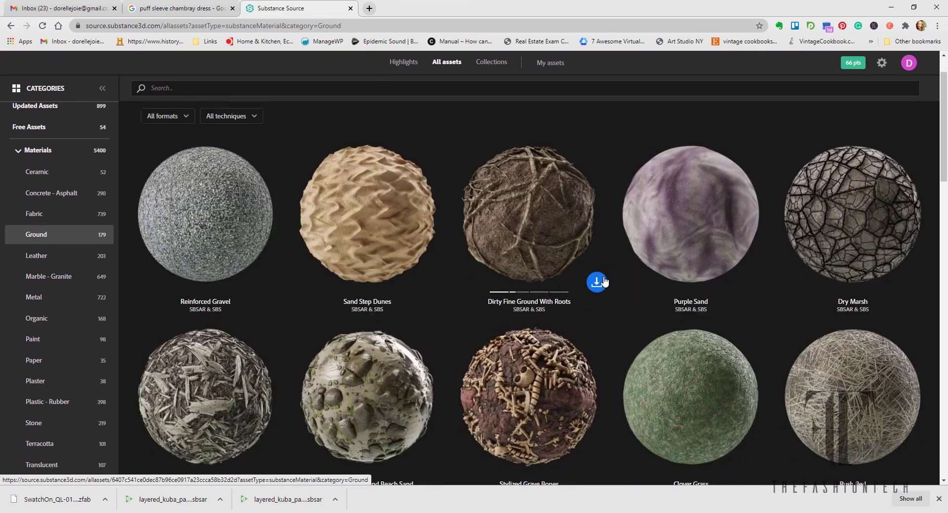
scroll(605, 281, "down", 7)
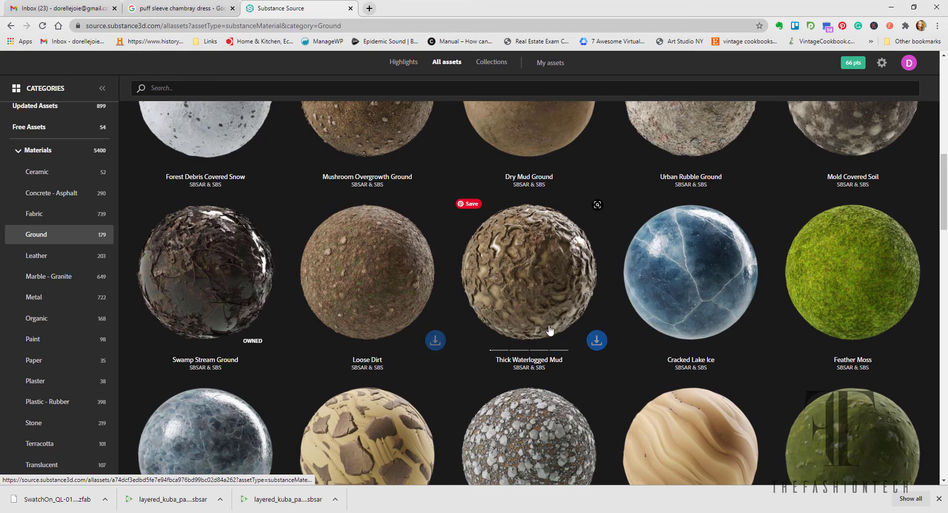
scroll(490, 312, "down", 8)
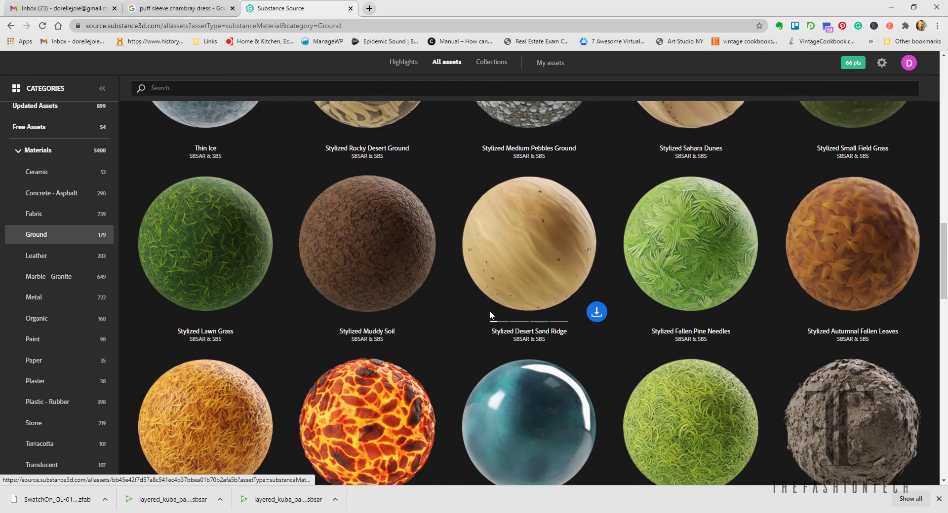
scroll(545, 302, "down", 7)
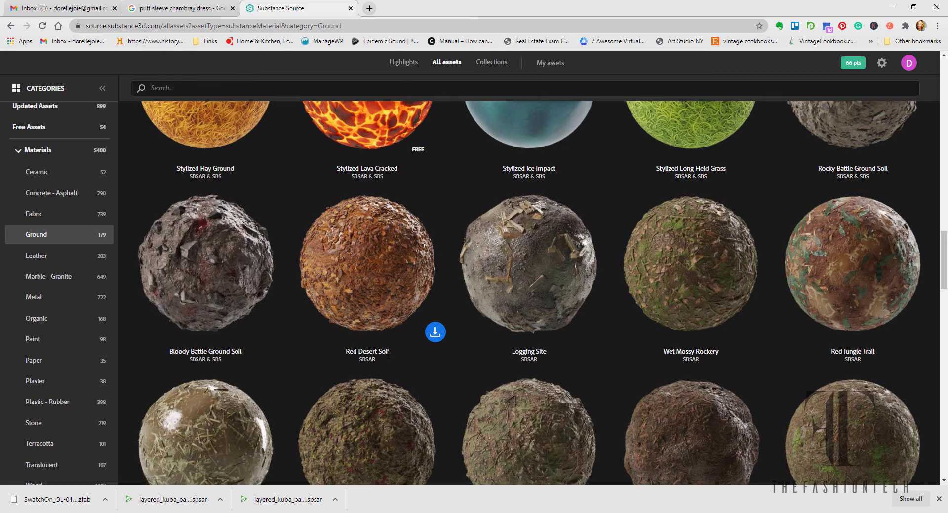
left_click(435, 333)
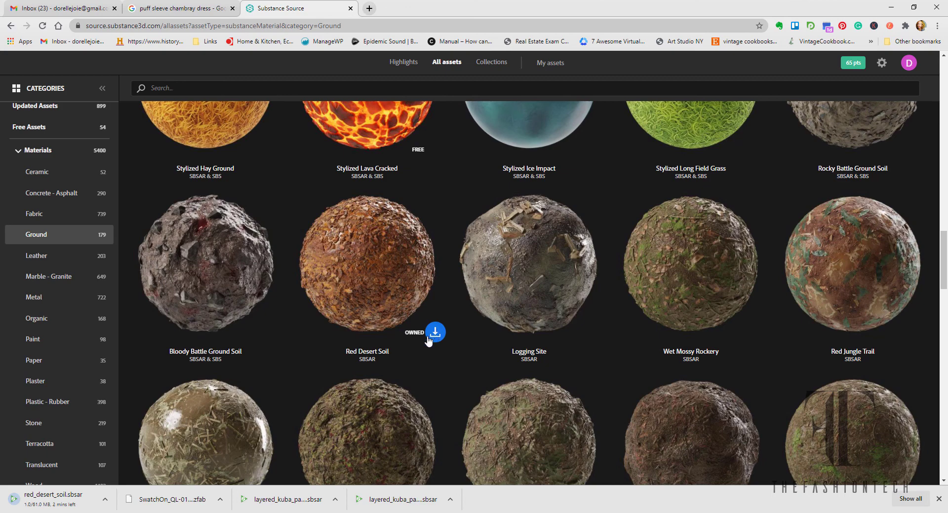
scroll(533, 338, "down", 1)
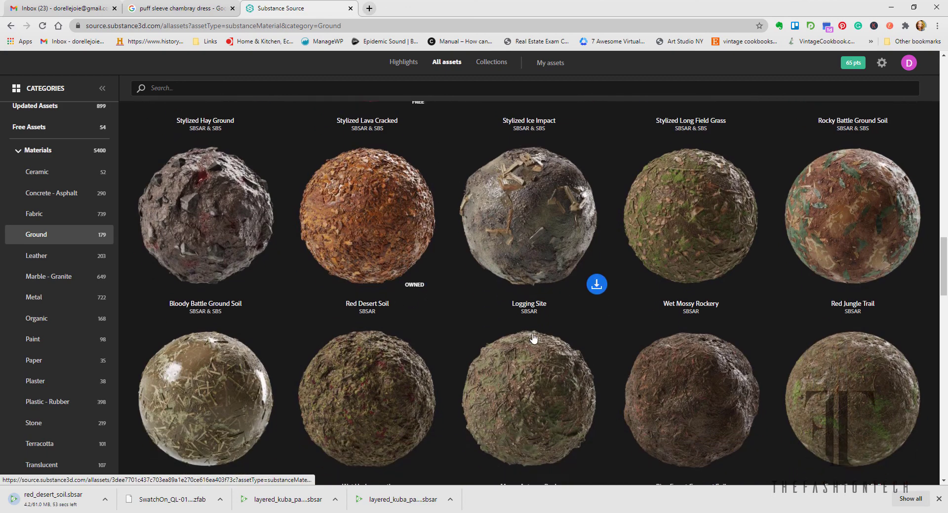
scroll(533, 338, "down", 6)
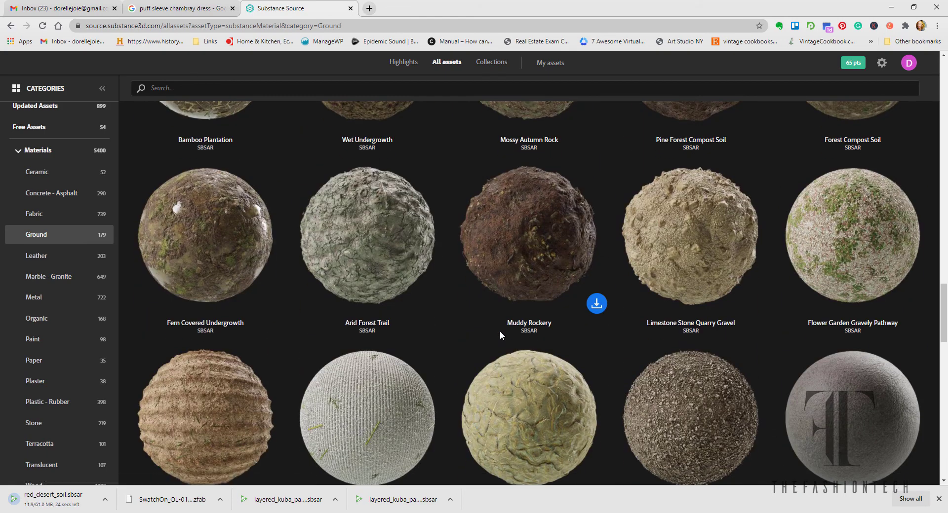
Download the Stylized Concrete Metro Pavement material from the Concrete - Asphalt category.
left_click(50, 194)
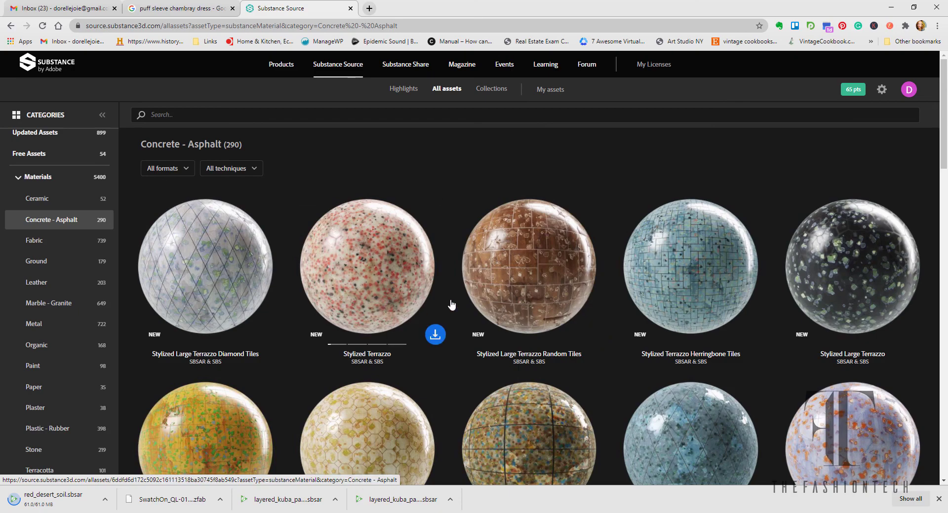
scroll(567, 296, "down", 6)
scroll(569, 290, "down", 8)
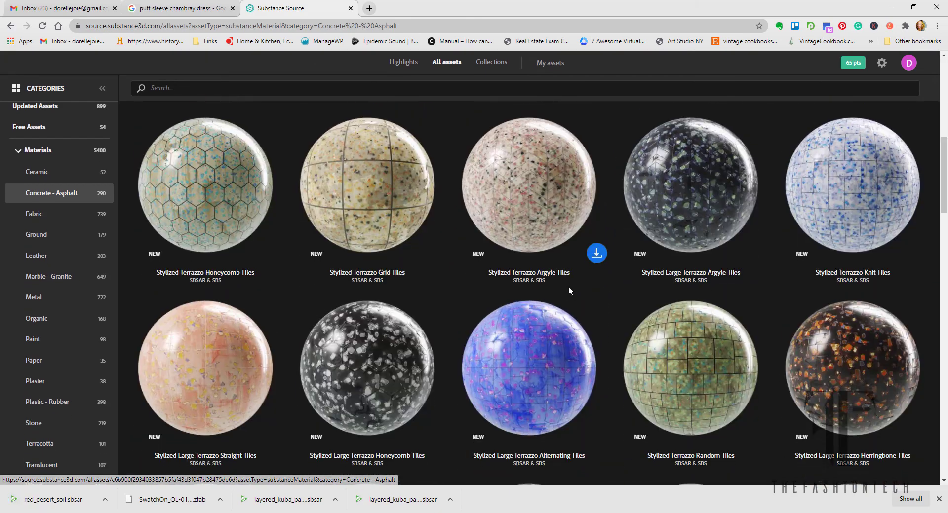
scroll(567, 294, "down", 15)
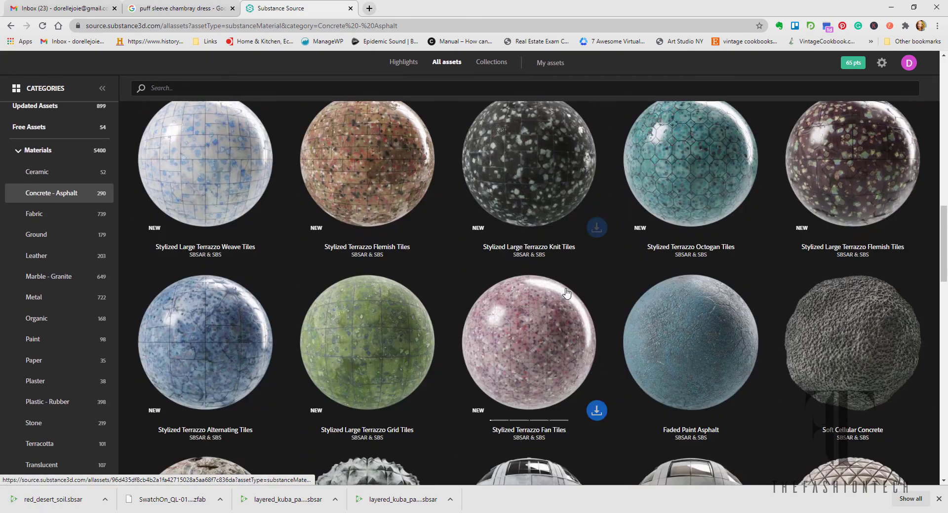
scroll(567, 294, "down", 7)
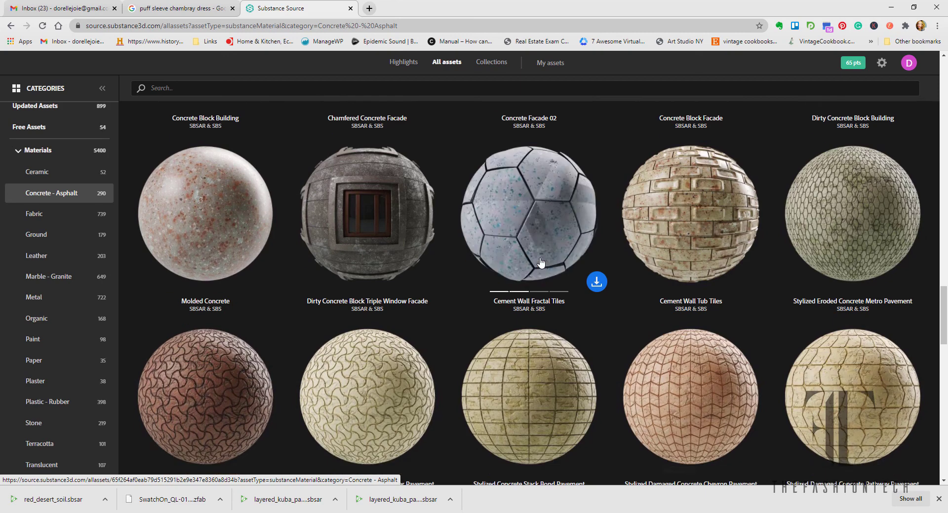
scroll(541, 264, "down", 5)
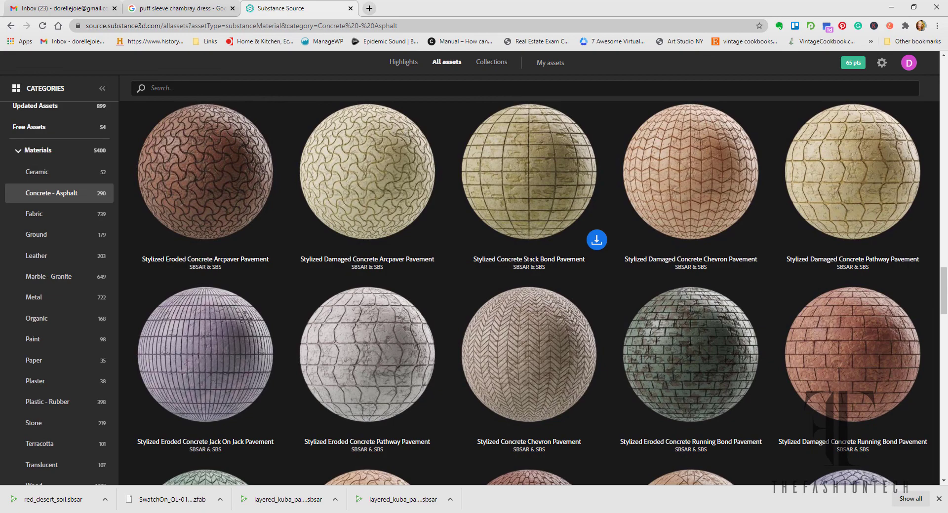
scroll(631, 299, "down", 1)
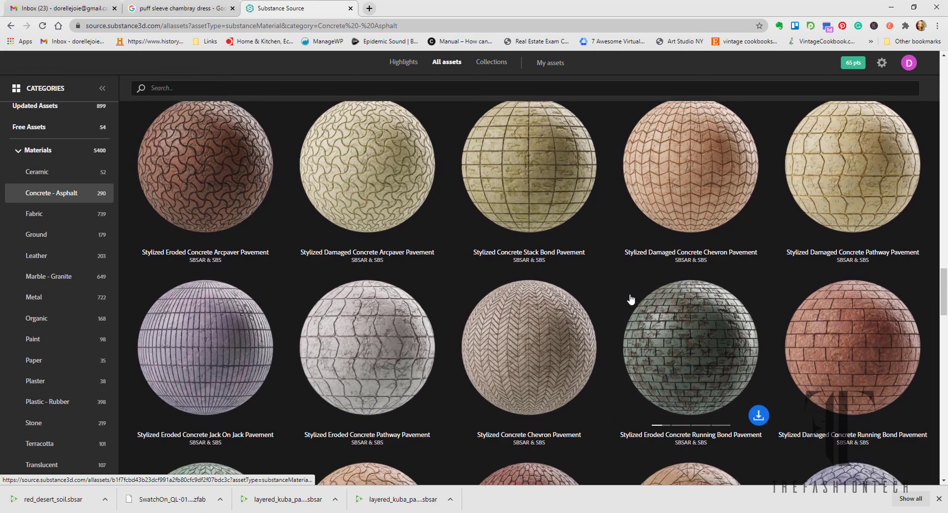
scroll(630, 299, "down", 3)
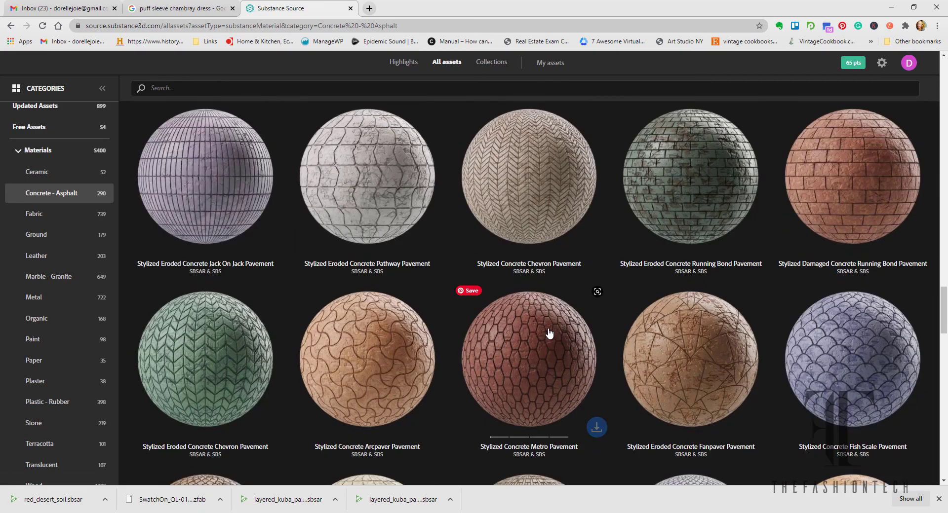
scroll(533, 357, "down", 2)
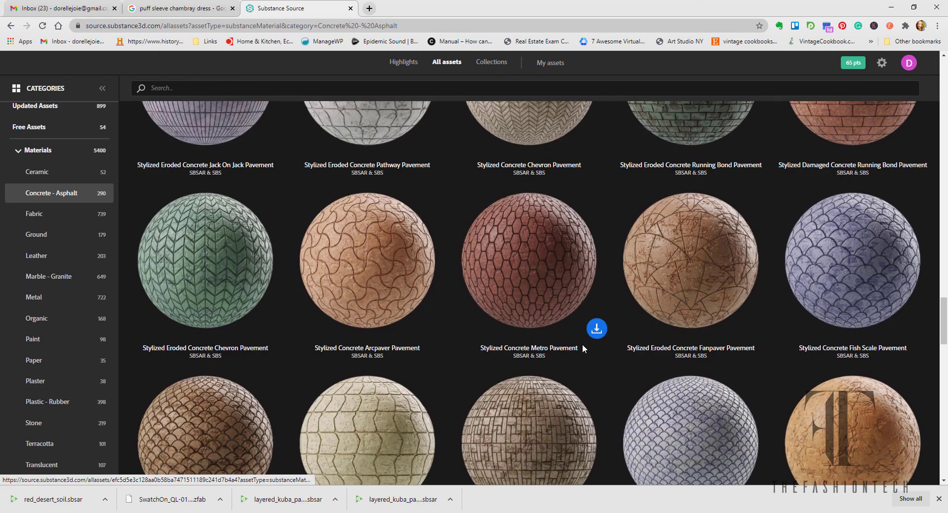
left_click(596, 328)
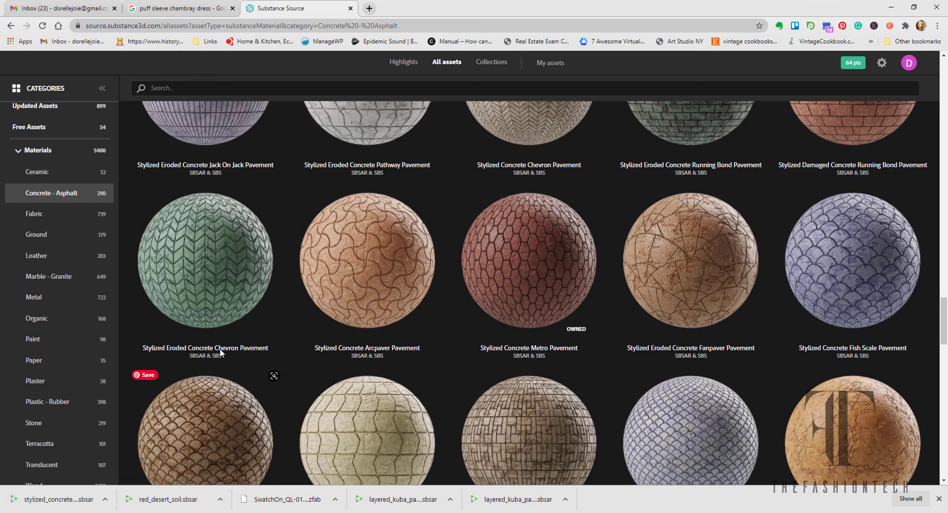
Examine more pavement materials in the Concrete - Asphalt category, as well as the embroidered, woven and camouflage materials in the Fabric category.
scroll(723, 292, "down", 5)
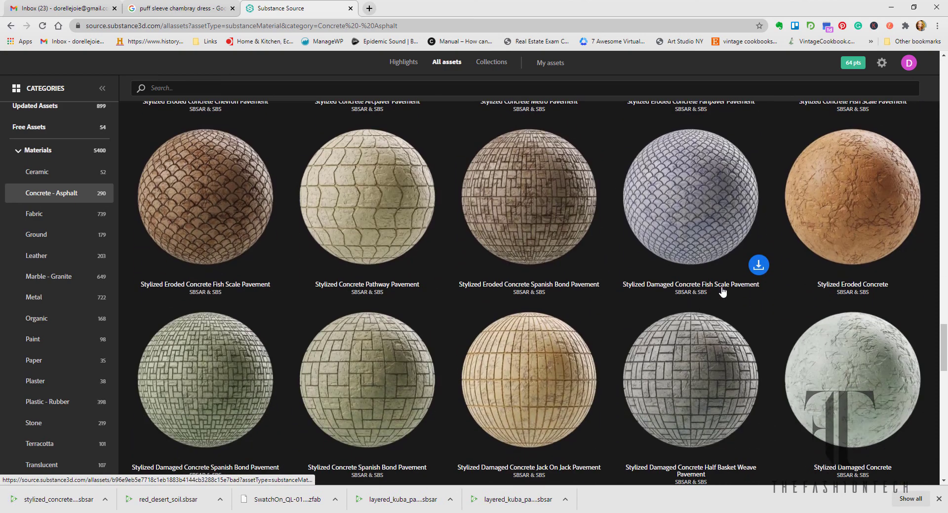
scroll(723, 292, "down", 5)
scroll(698, 296, "up", 2)
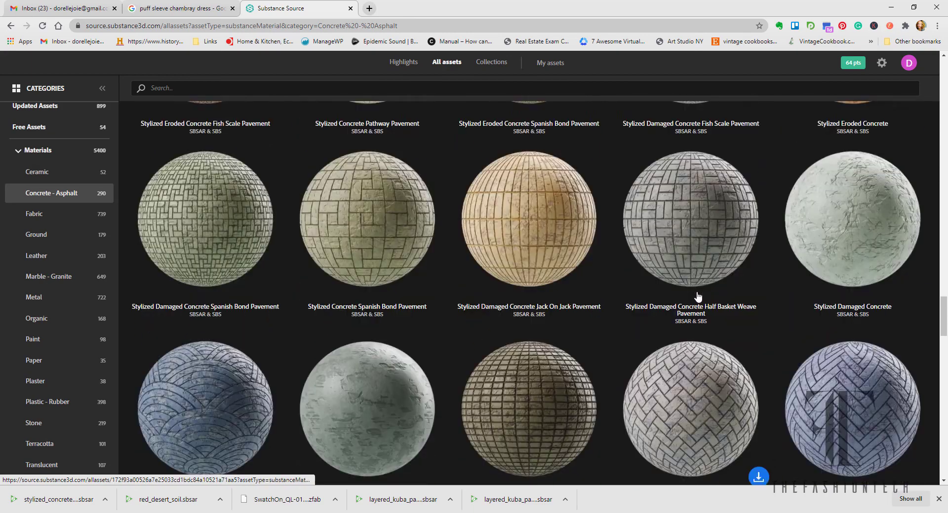
scroll(698, 297, "up", 4)
left_click(33, 213)
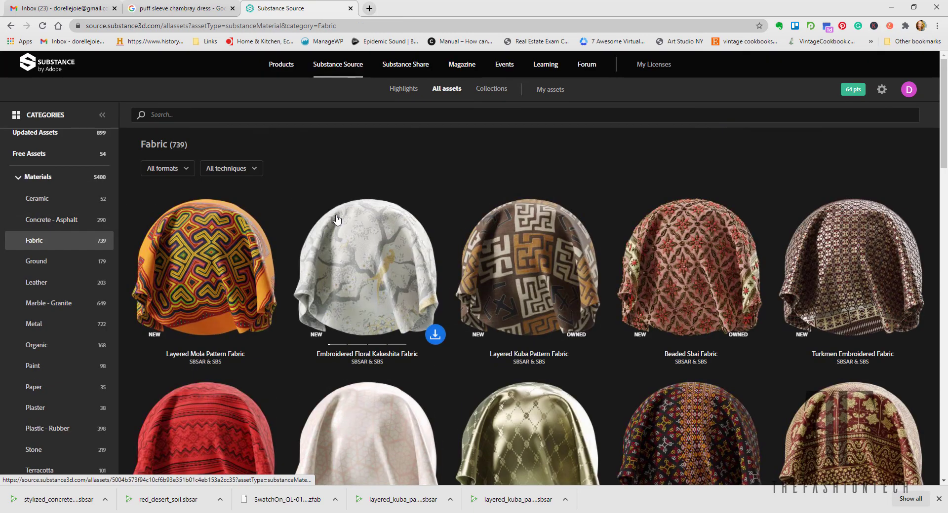
scroll(338, 220, "down", 6)
scroll(343, 221, "up", 6)
scroll(343, 220, "down", 7)
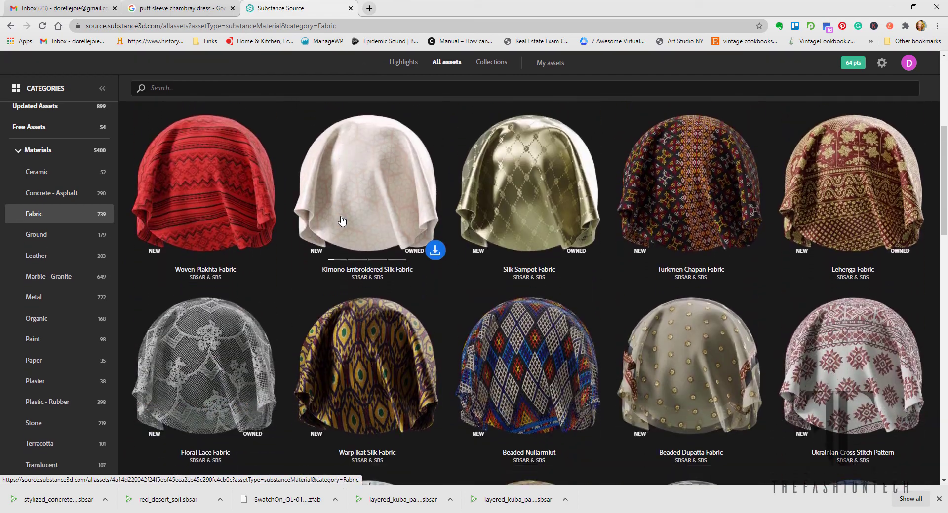
scroll(343, 220, "down", 7)
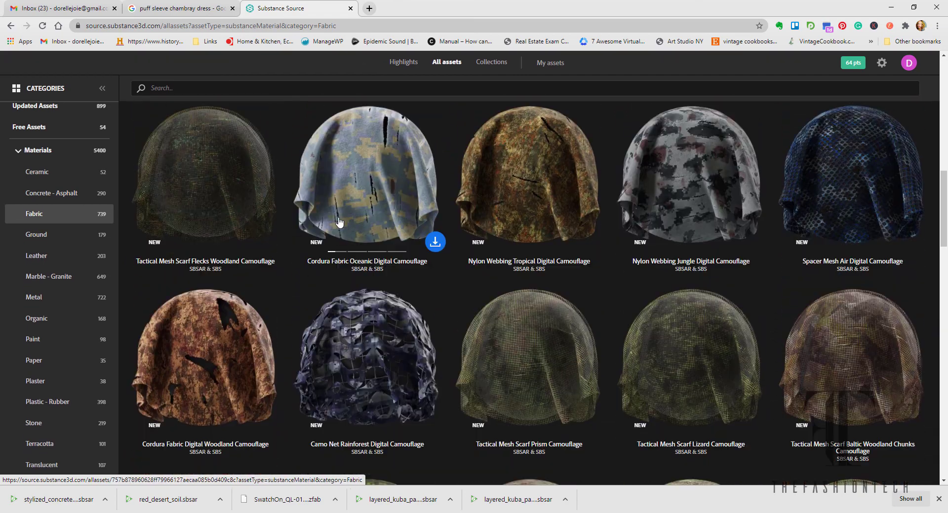
Look through more camouflage fabrics in the Fabric category and open the Spacer Mesh Rainforest Digital Camouflage material.
scroll(337, 222, "down", 4)
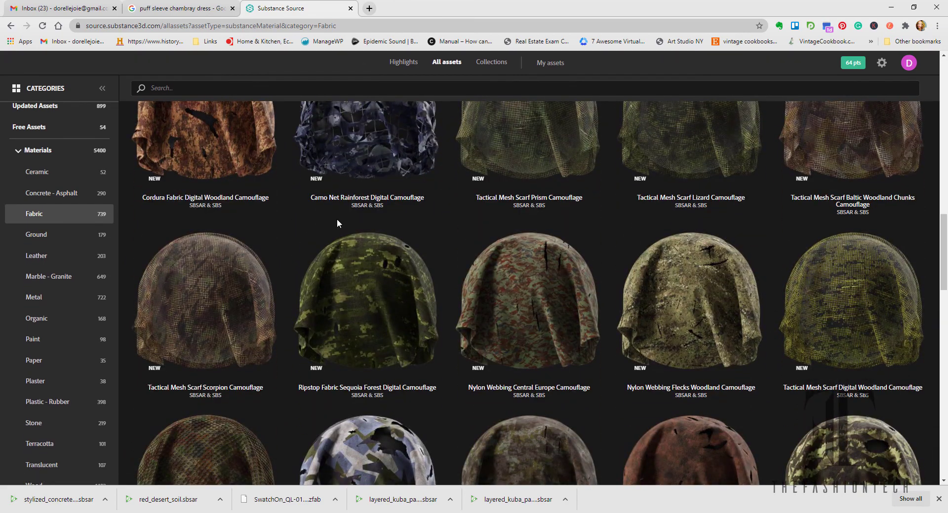
scroll(337, 222, "down", 4)
scroll(337, 218, "down", 2)
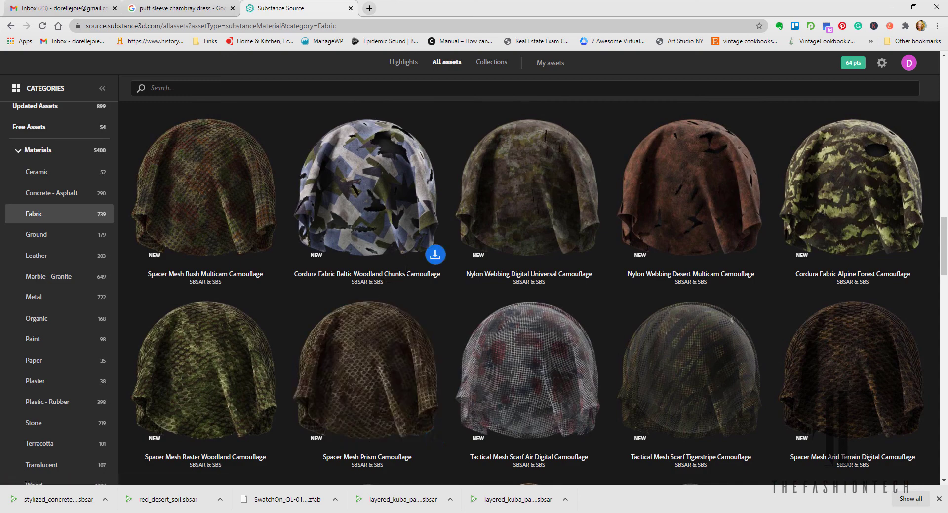
scroll(406, 271, "down", 6)
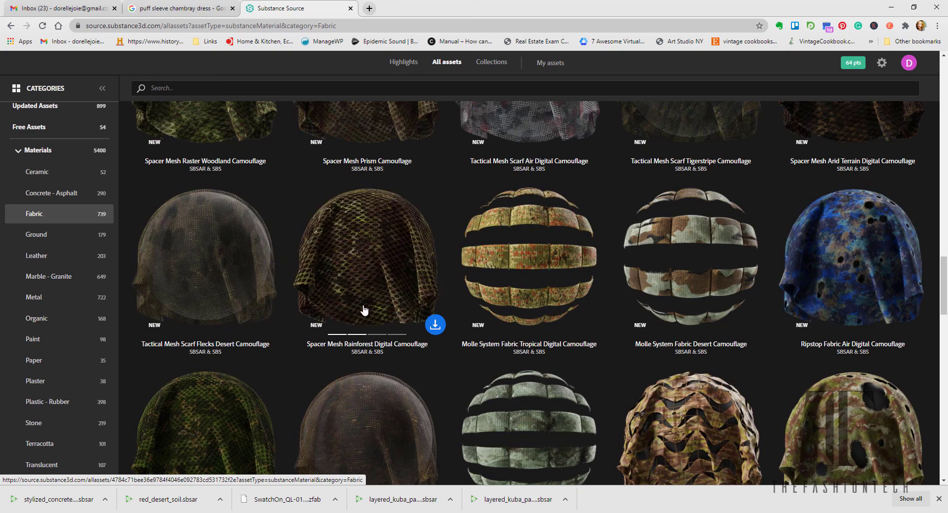
left_click(378, 275)
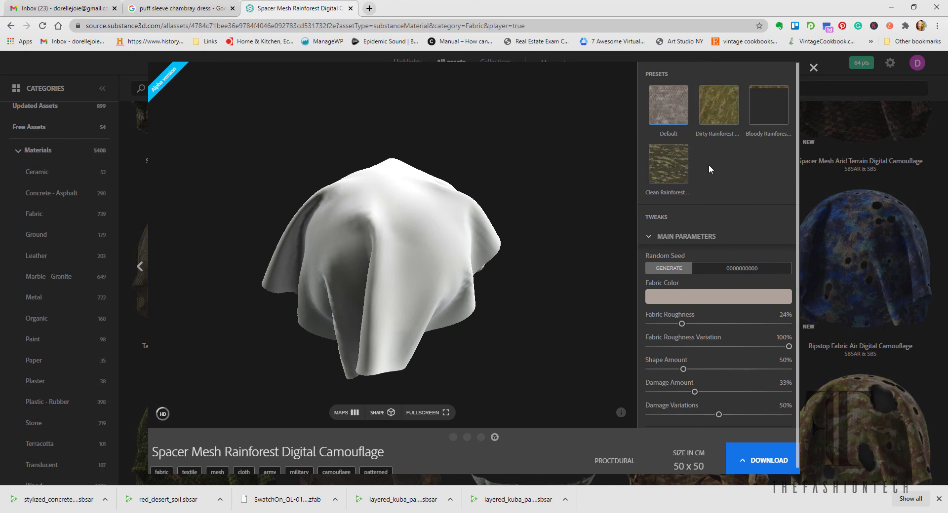
Preview the Dirty Rainforest and Bloody Rainforest presets and look over the material's tweak parameters.
left_click(729, 118)
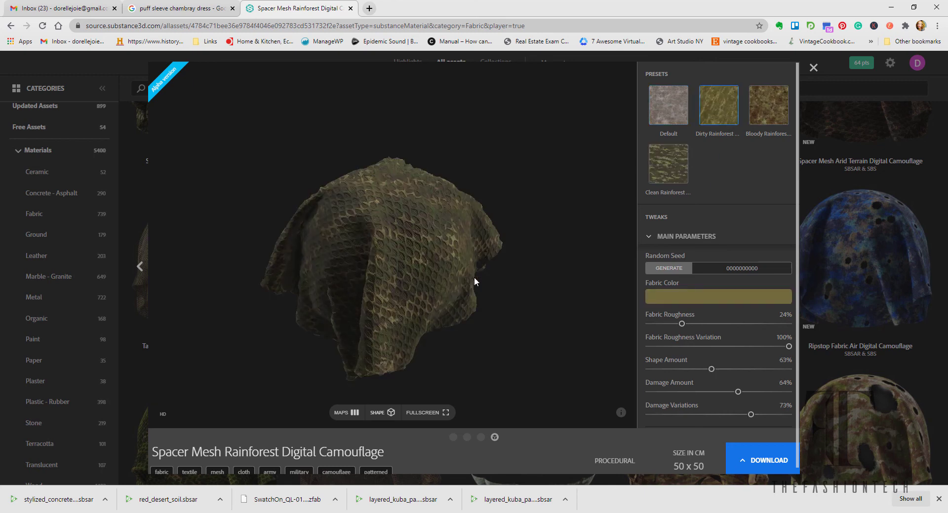
left_click(760, 103)
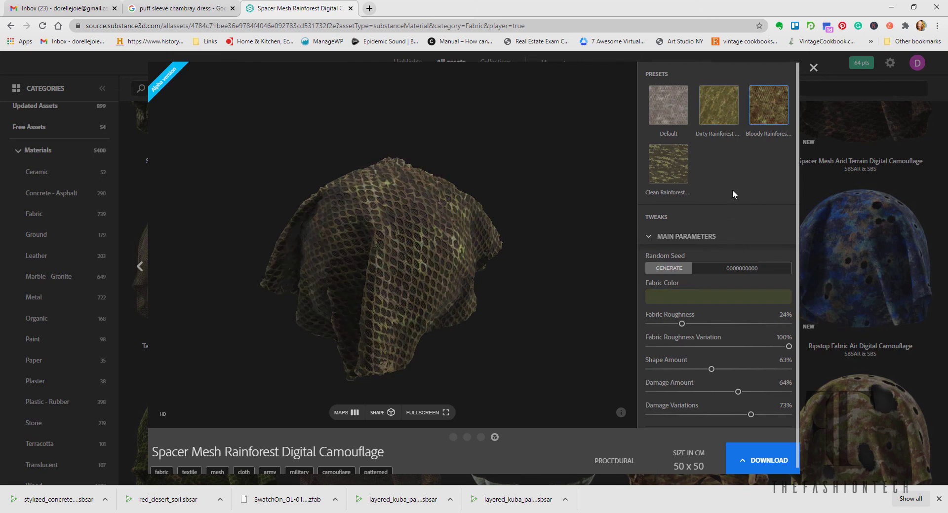
scroll(733, 189, "down", 2)
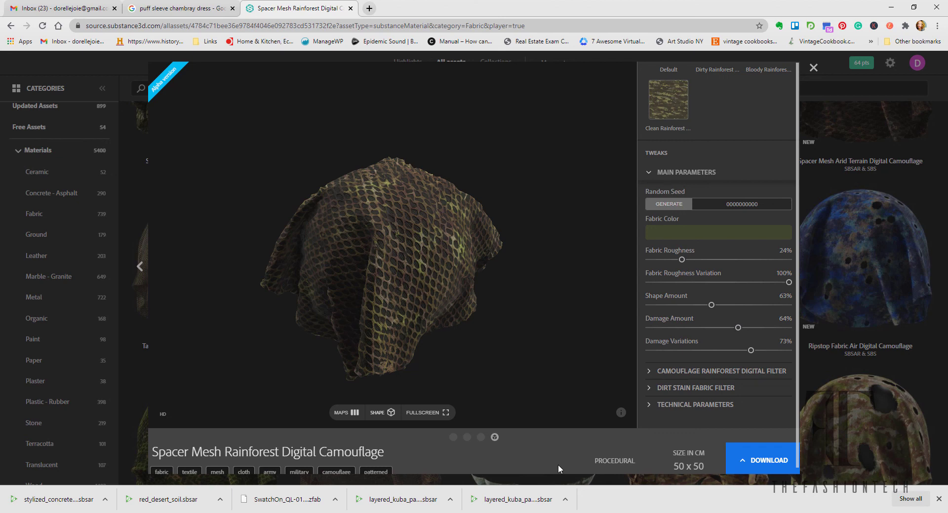
scroll(724, 144, "up", 2)
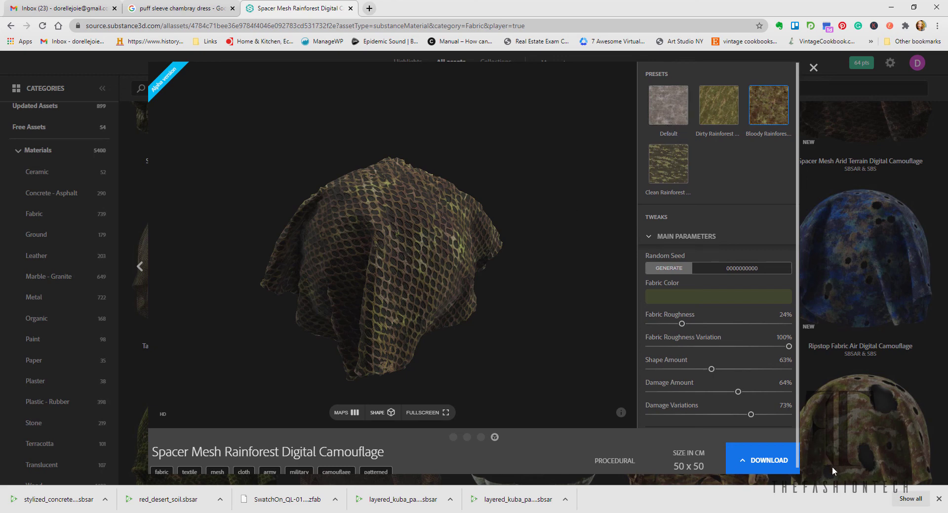
Download the Spacer Mesh Rainforest Digital Camouflage material as SBSAR and close its preview.
left_click(775, 466)
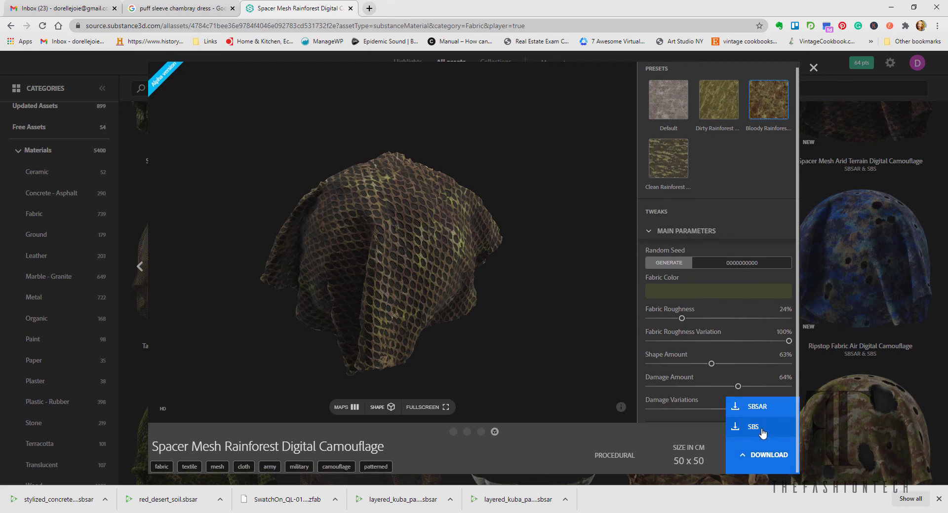
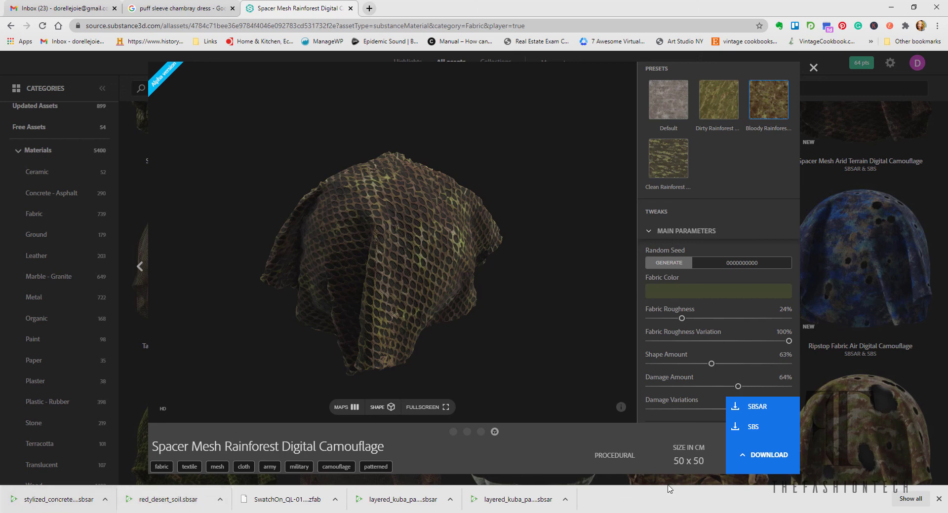
left_click(757, 407)
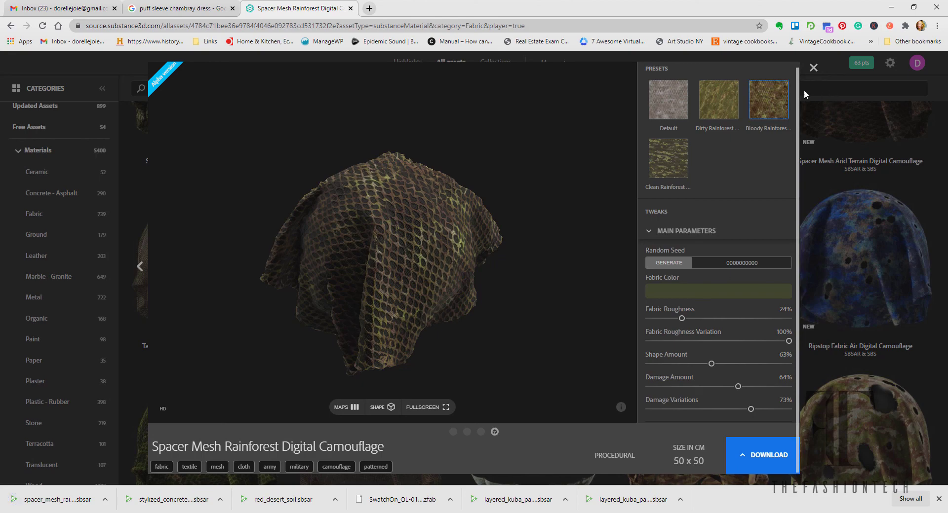
left_click(814, 67)
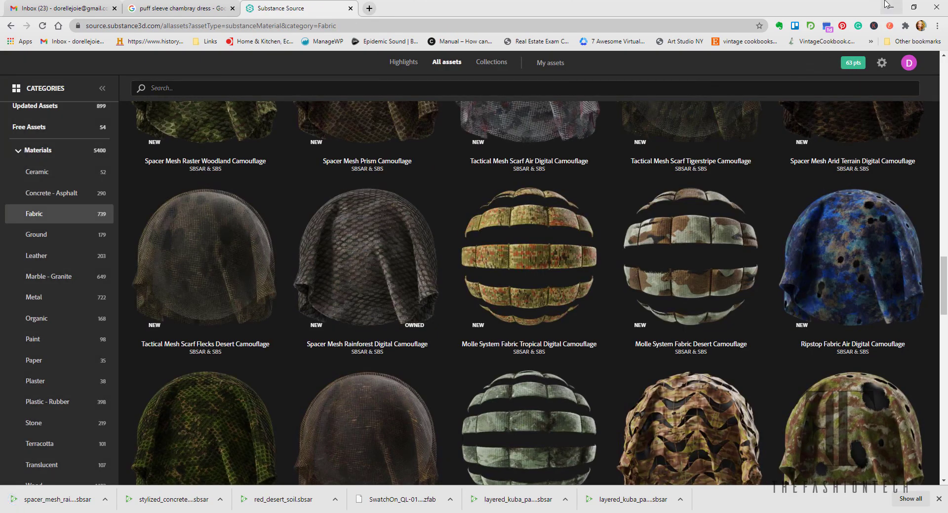
Switch to CLO and view the front of the kuba-patterned dress on the avatar down to its shoes.
left_click(891, 7)
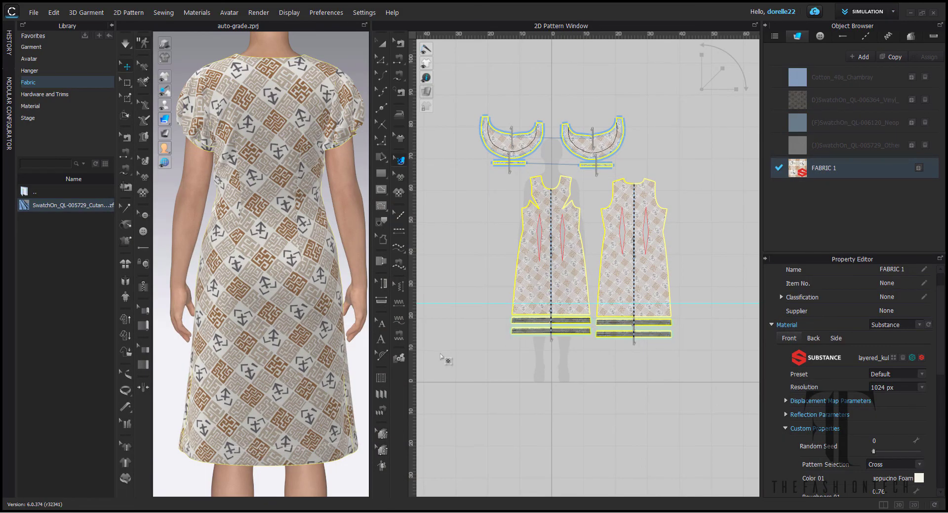
scroll(295, 234, "up", 3)
scroll(294, 234, "down", 5)
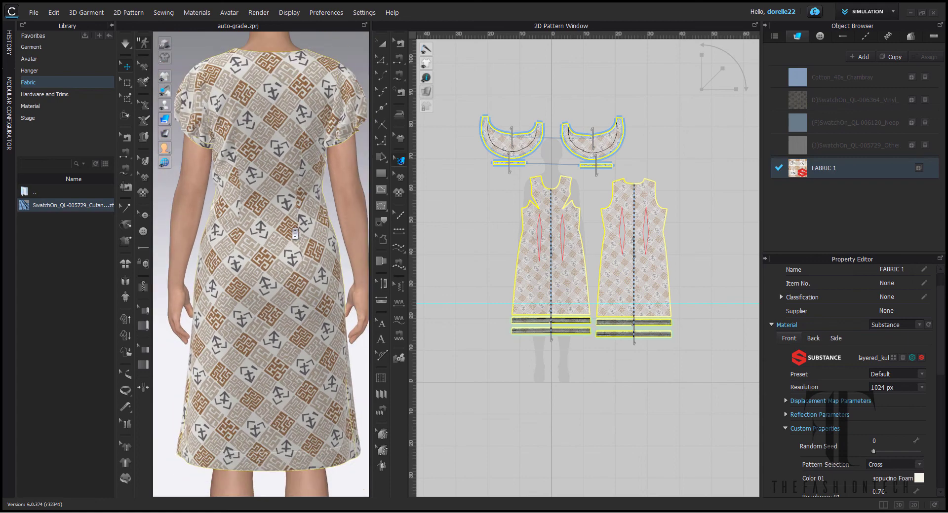
right_click_drag(295, 228, 479, 212)
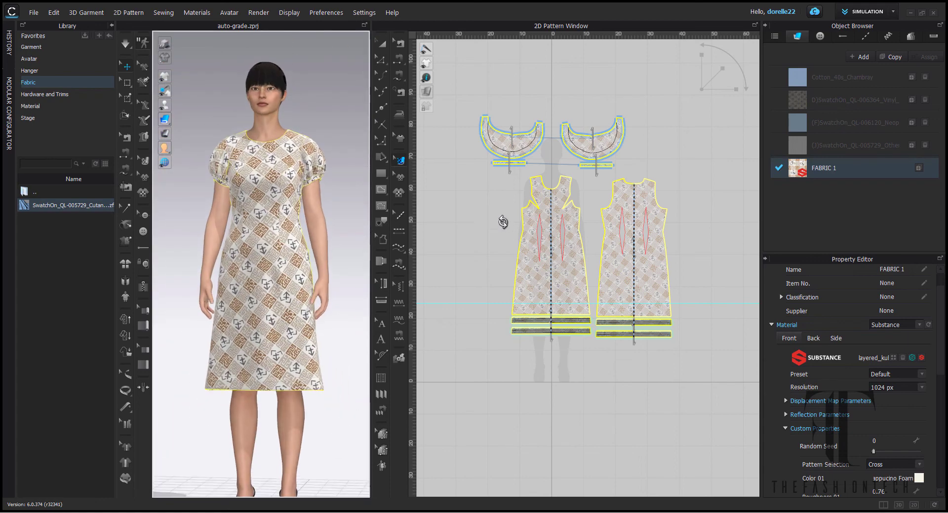
middle_click_drag(350, 260, 335, 195)
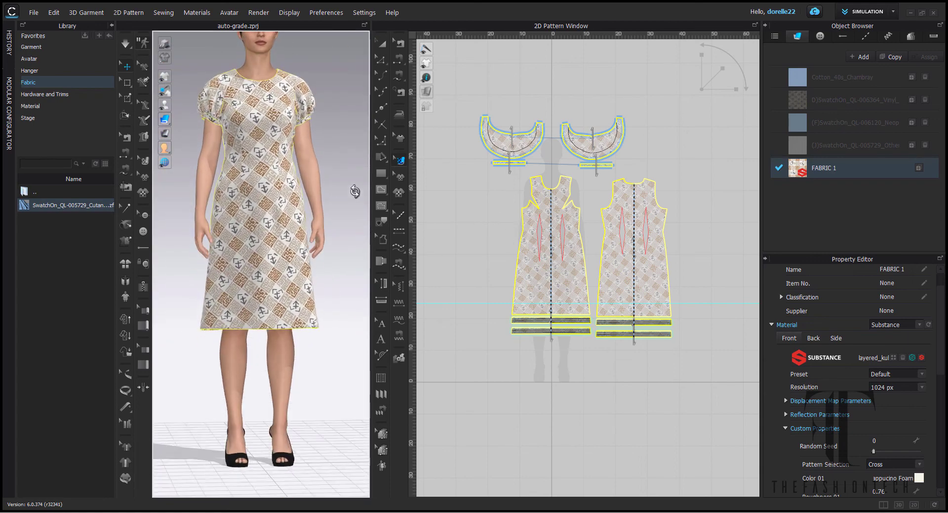
Put the FV2_Classic_Pump.zacs shoes from the Female_V2 shoe library's F_Classic_Pump folder on the avatar.
left_click(47, 59)
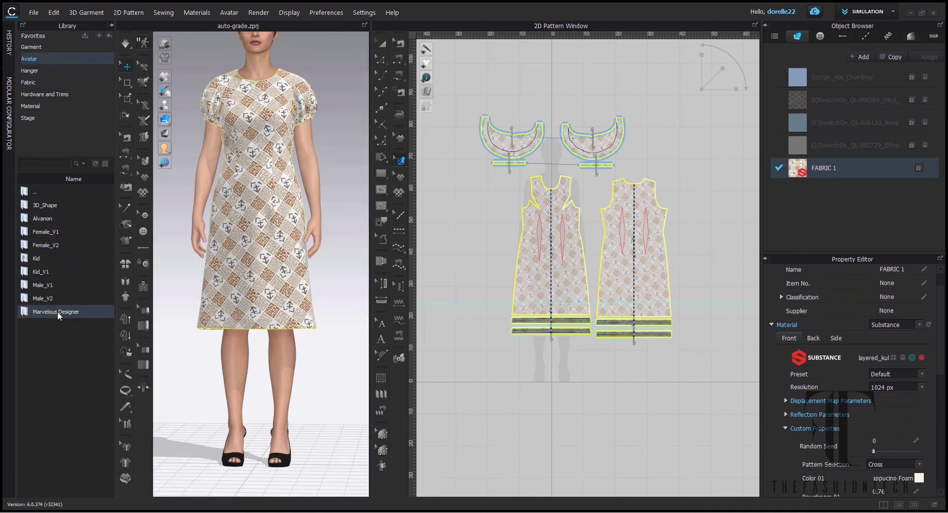
double_click(55, 245)
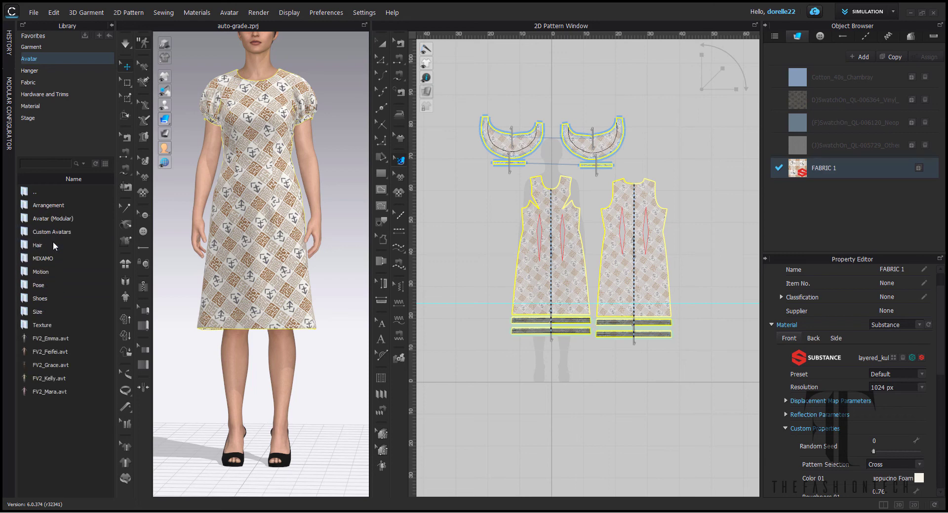
double_click(44, 300)
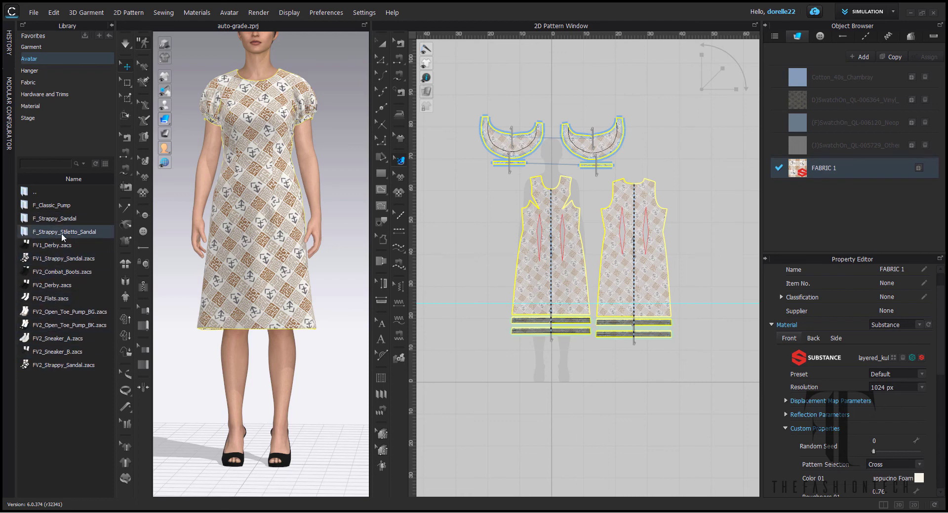
double_click(64, 208)
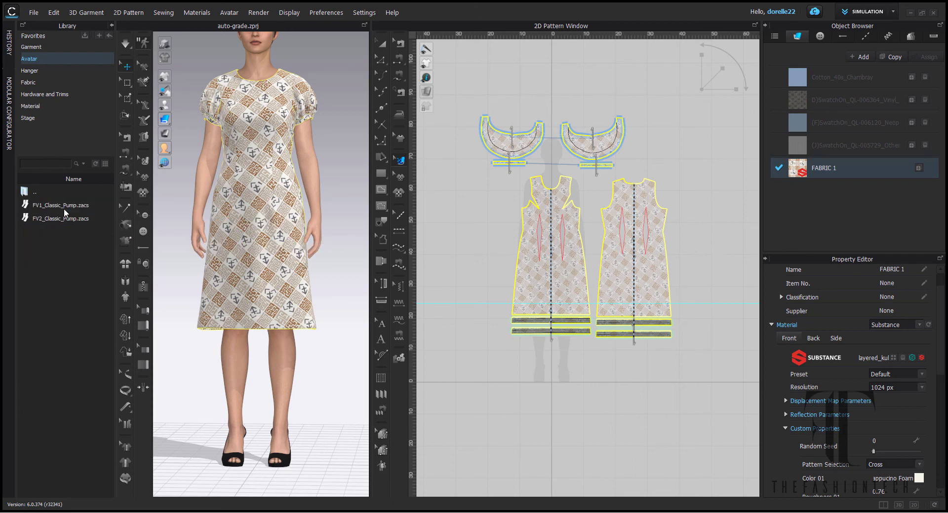
double_click(40, 218)
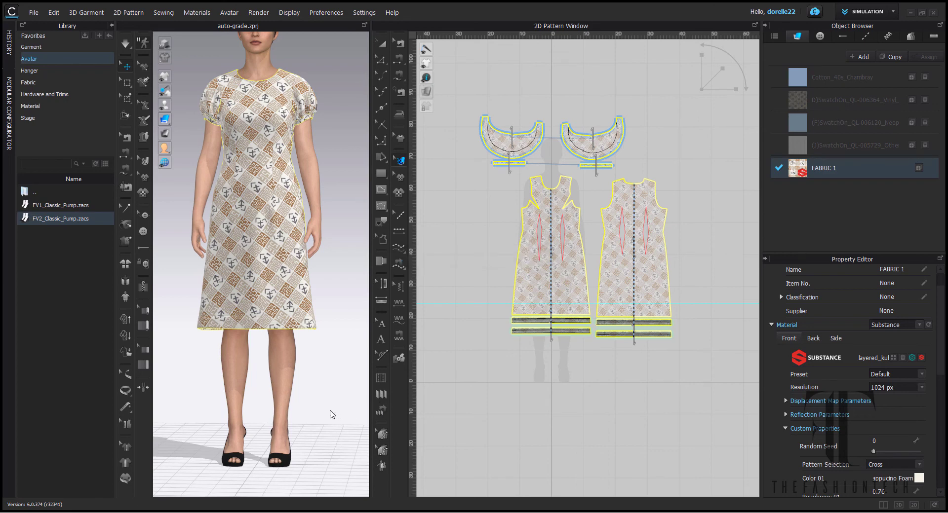
Examine the classic pumps on the avatar from the front and side, including the properties of one shoe.
right_click_drag(321, 427, 301, 424)
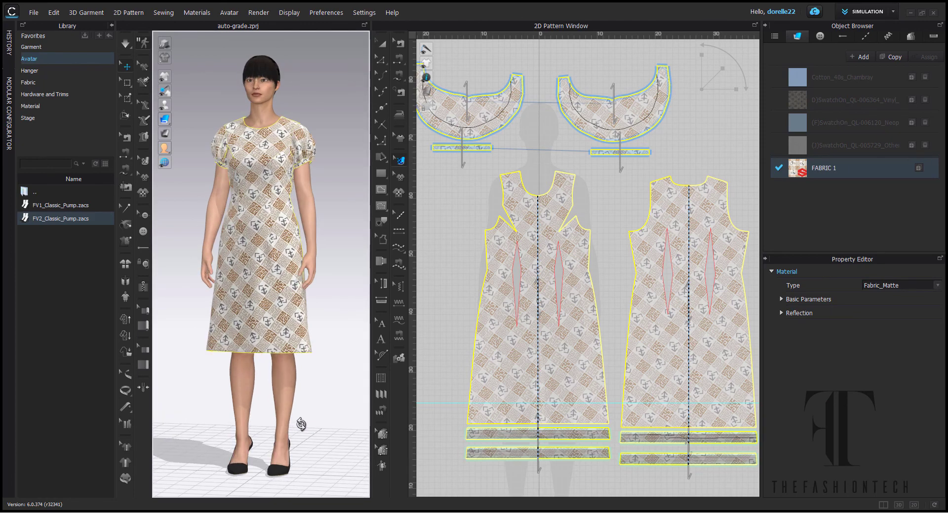
left_click(305, 426)
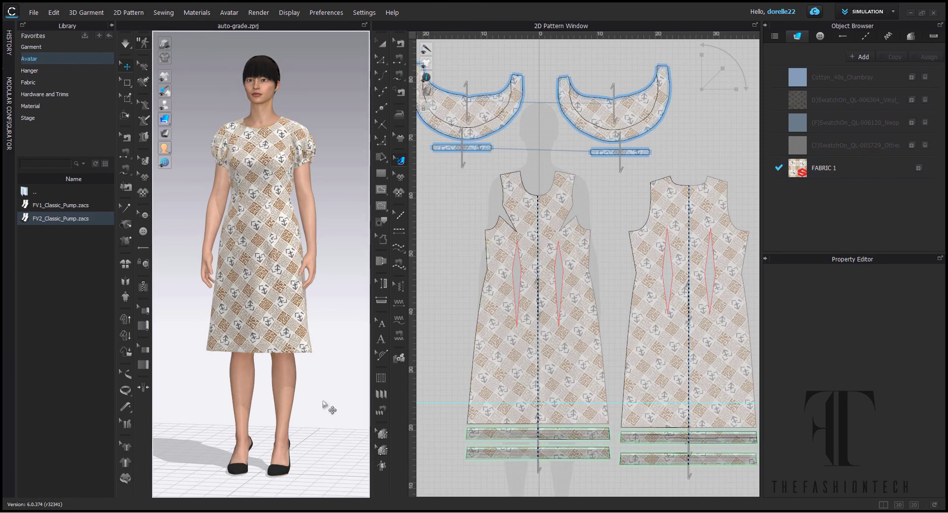
scroll(328, 385, "up", 5)
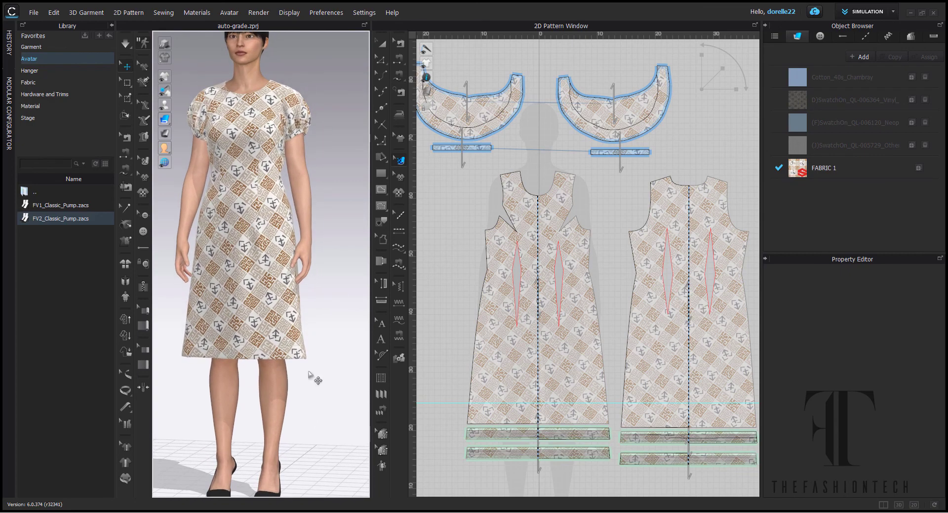
scroll(309, 376, "down", 5)
middle_click_drag(328, 387, 328, 408)
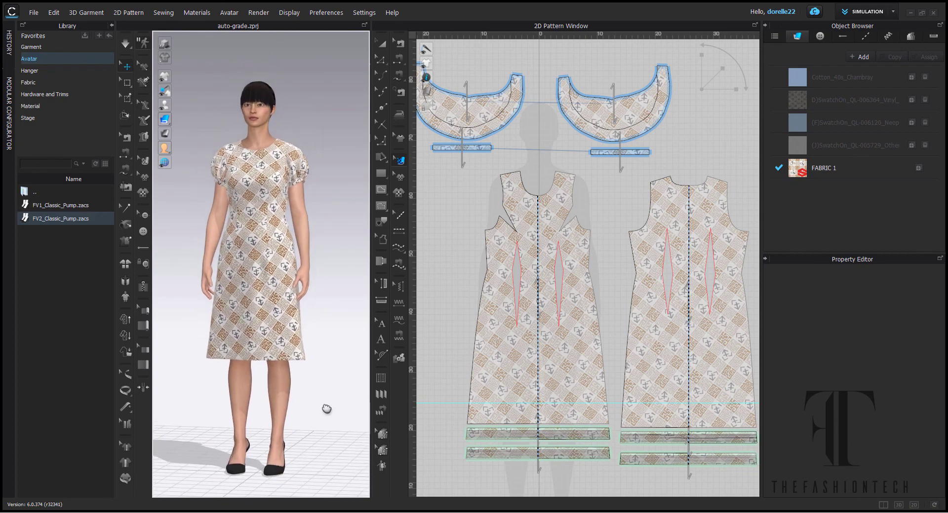
left_click(285, 476)
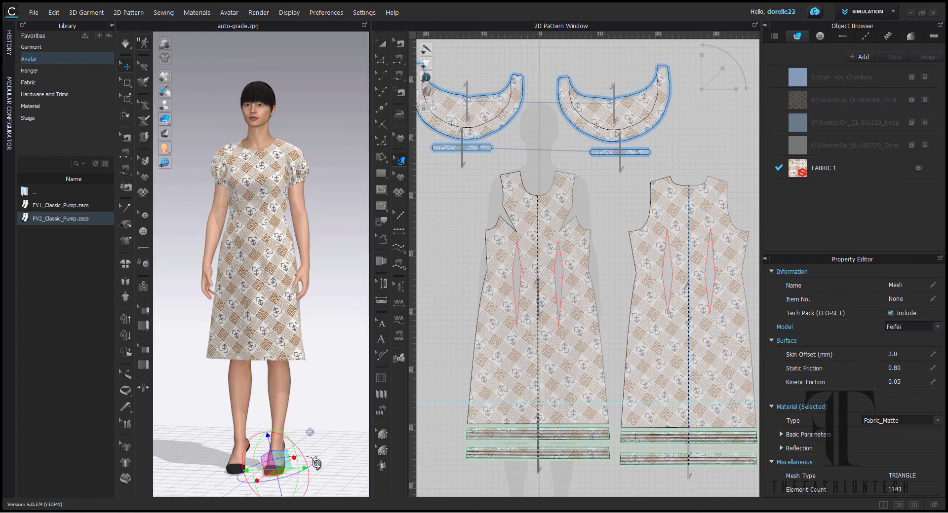
left_click(348, 453)
scroll(318, 437, "up", 3)
middle_click_drag(316, 434, 330, 312)
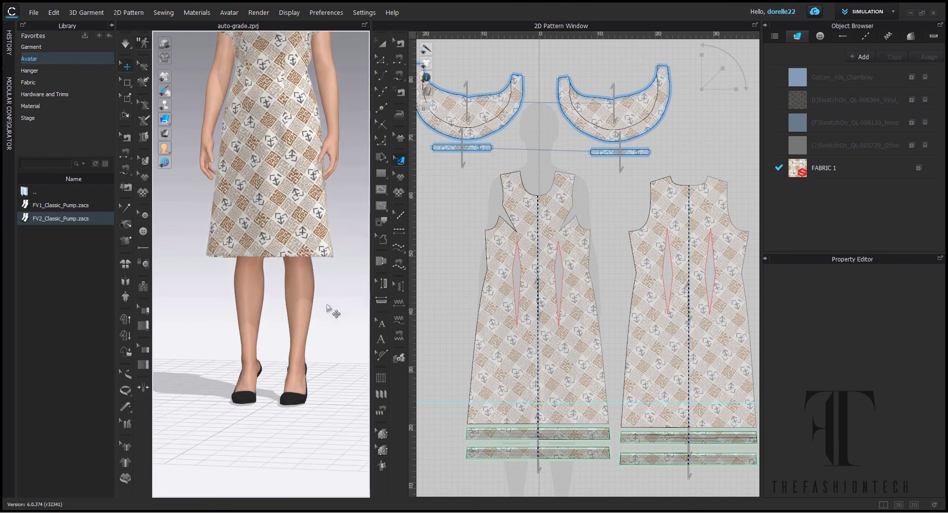
left_click(291, 399)
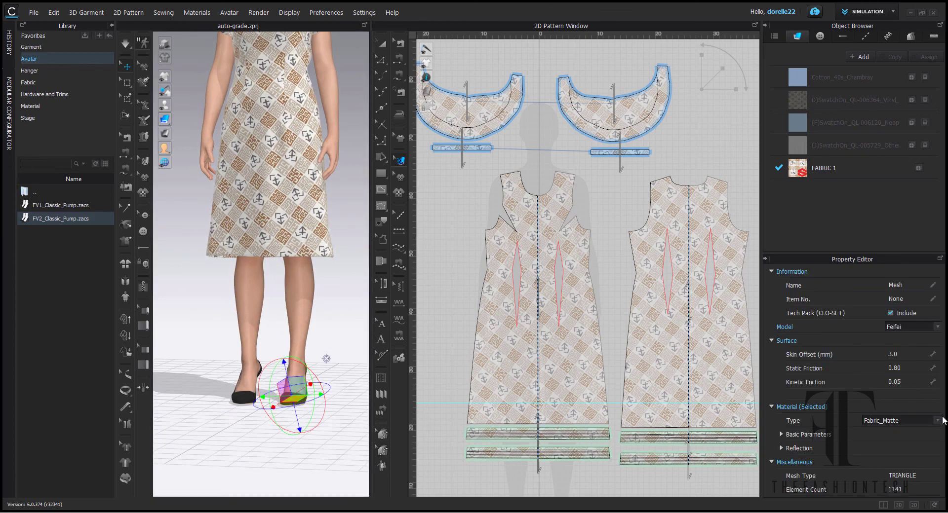
left_click(921, 12)
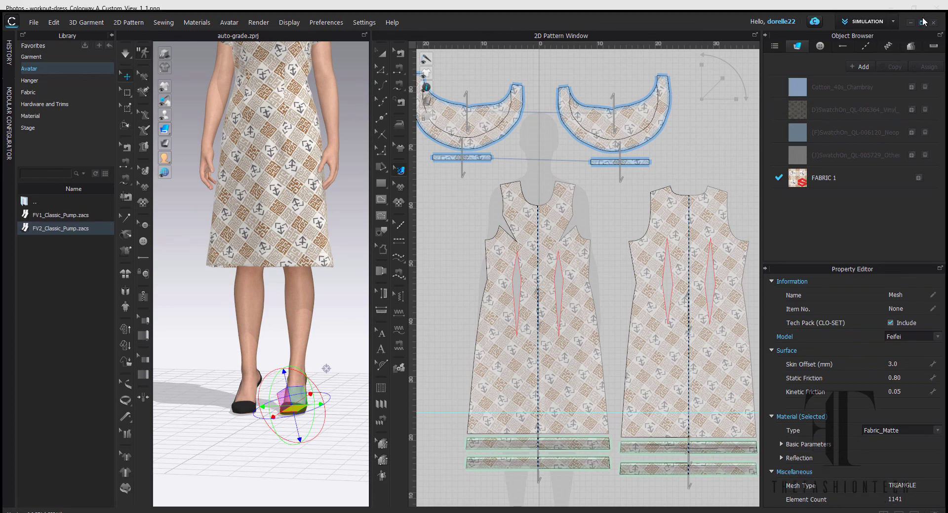
left_click(923, 22)
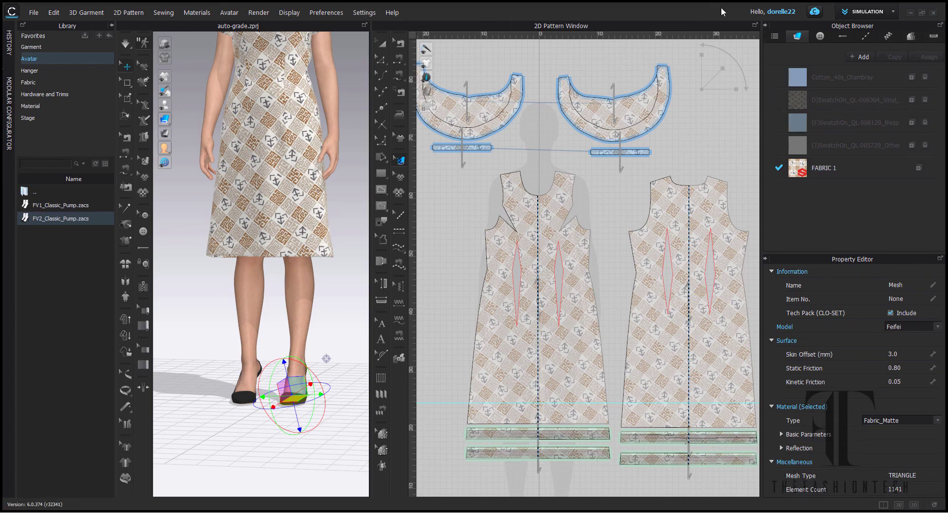
left_click(347, 435)
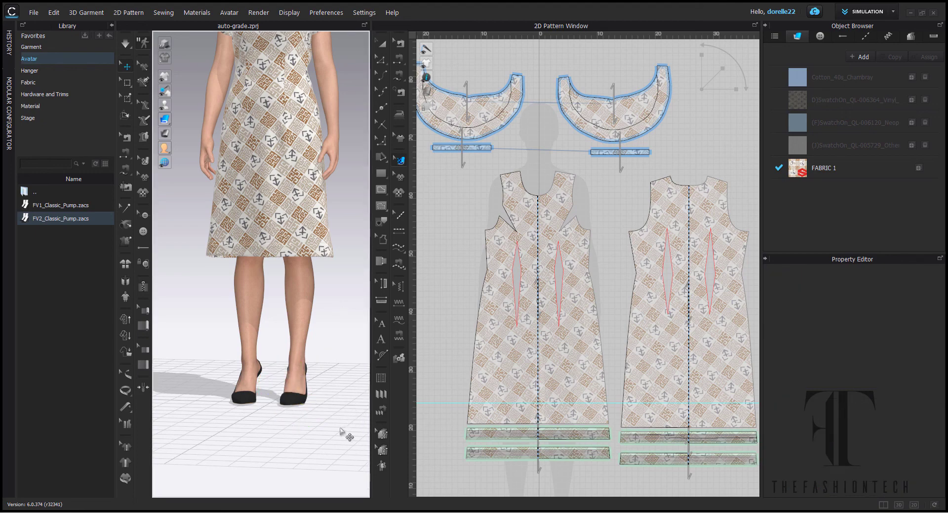
right_click_drag(301, 412, 246, 404)
Open the female avatar's pose files from the avatar library's Pose folder and show them as thumbnails.
double_click(34, 192)
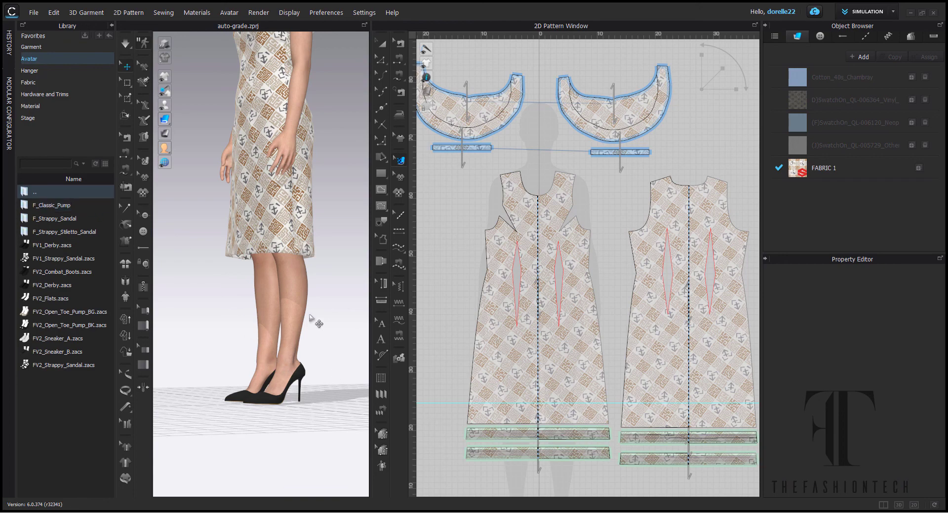
middle_click_drag(310, 319, 302, 380)
key("2")
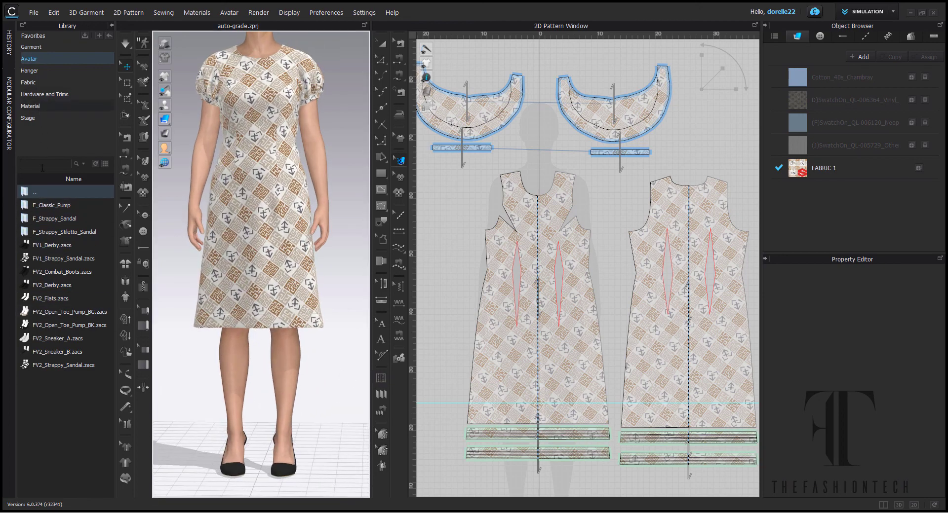
double_click(37, 191)
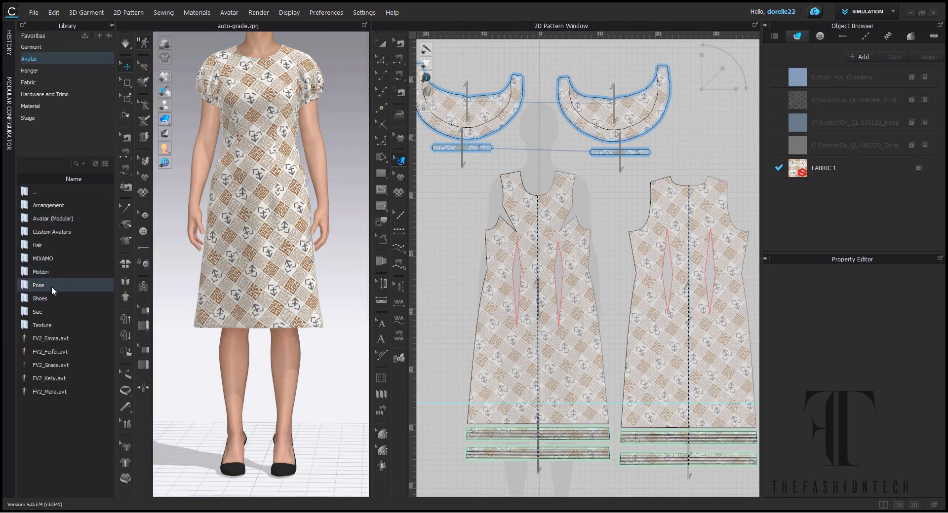
double_click(51, 286)
double_click(63, 206)
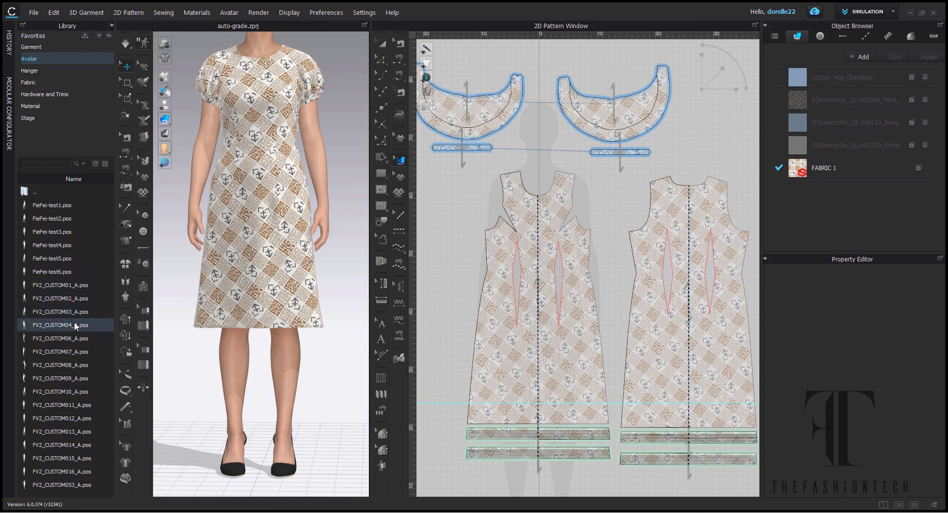
left_click(105, 164)
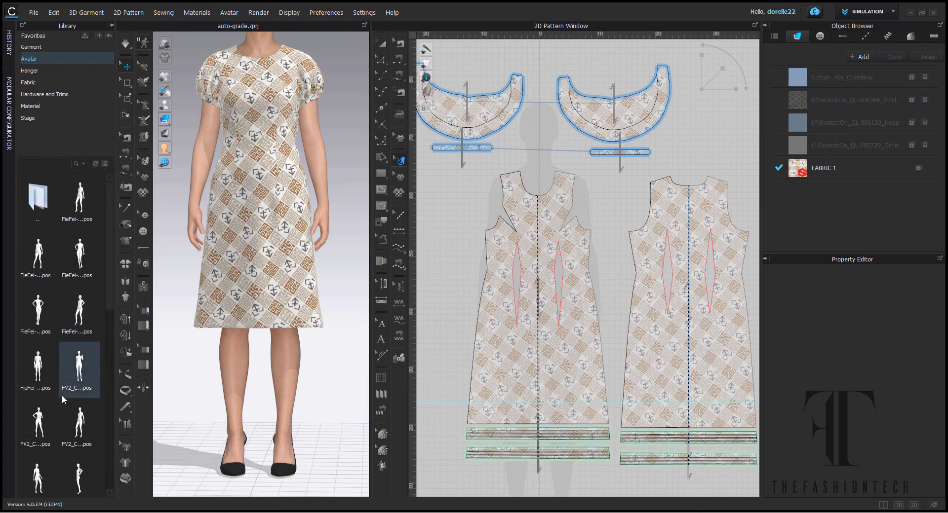
Apply the FV2 walking pose with hands clasped at the waist to the avatar.
scroll(61, 390, "down", 5)
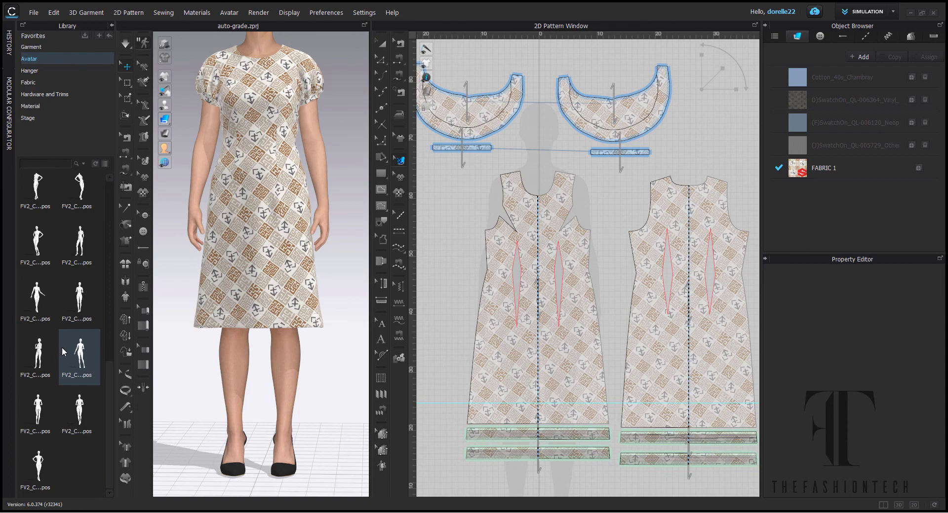
double_click(87, 416)
left_click(477, 290)
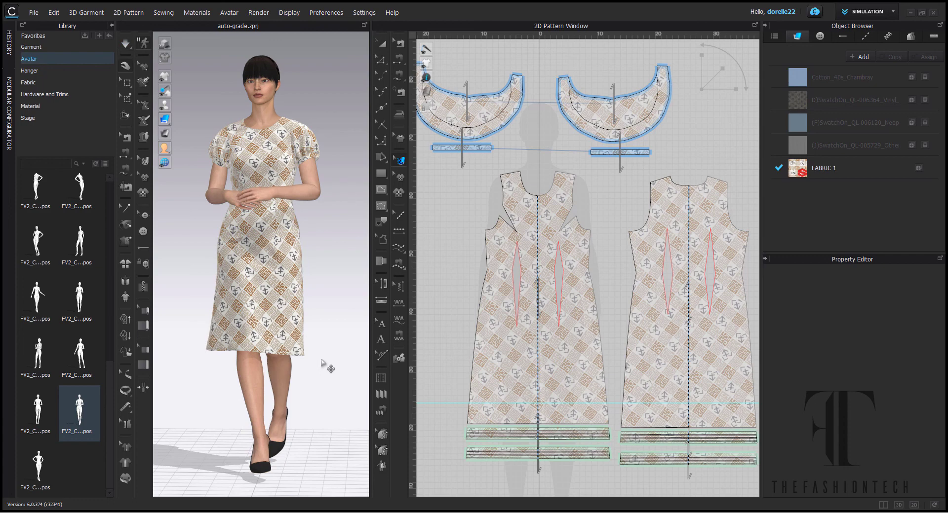
Move all avatars and garments to the ground and check the pose from the side.
right_click(287, 385)
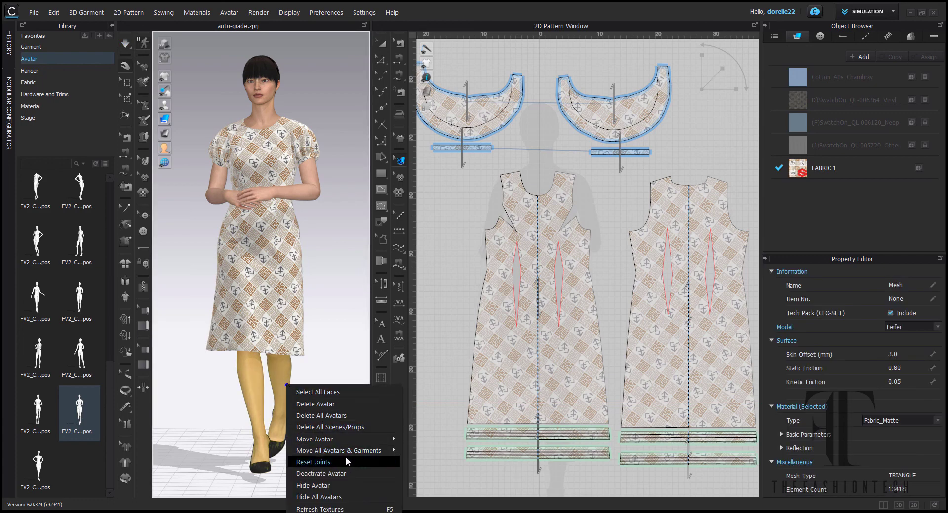
mouse_move(348, 453)
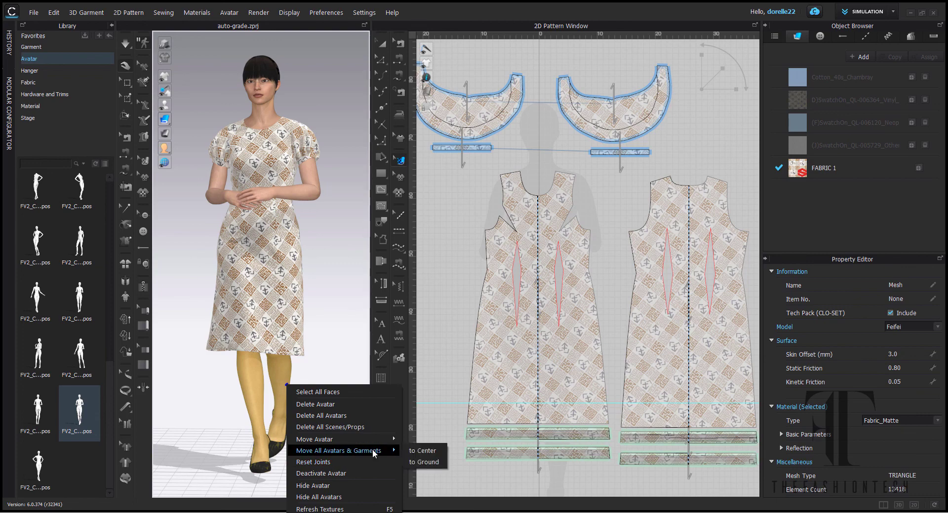
left_click(423, 461)
left_click(460, 293)
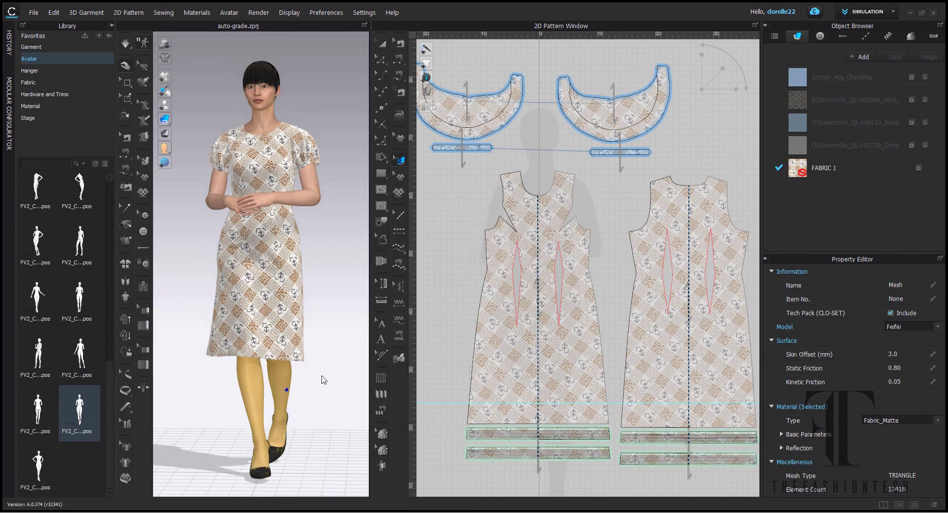
left_click(325, 391)
right_click_drag(325, 400, 258, 393)
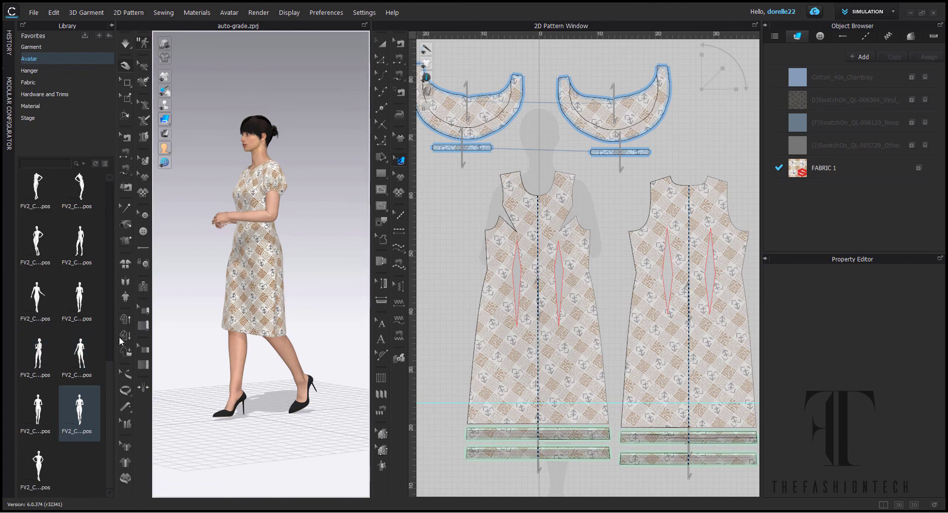
Apply the FV2 standing pose with lowered arms, using Pose Only and Maintain Current Shoe Pose, and simulate the dress.
left_click(63, 407)
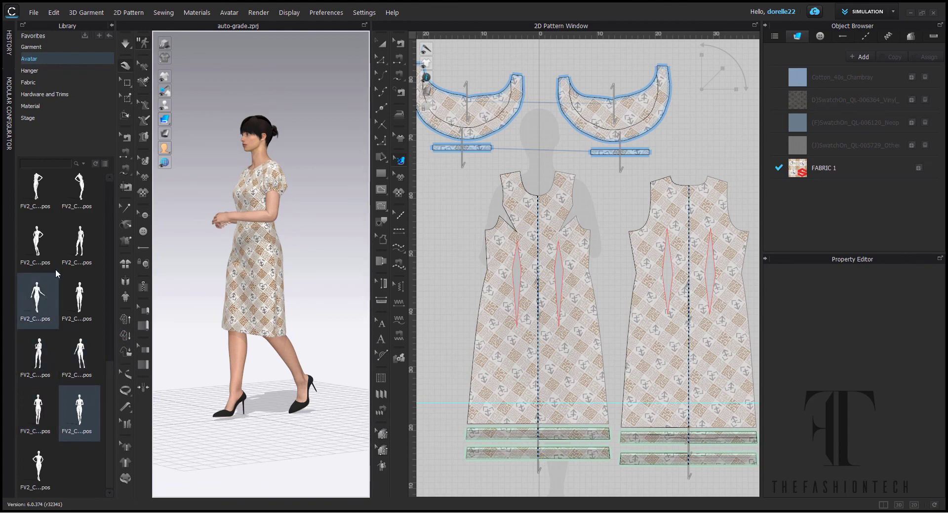
double_click(87, 256)
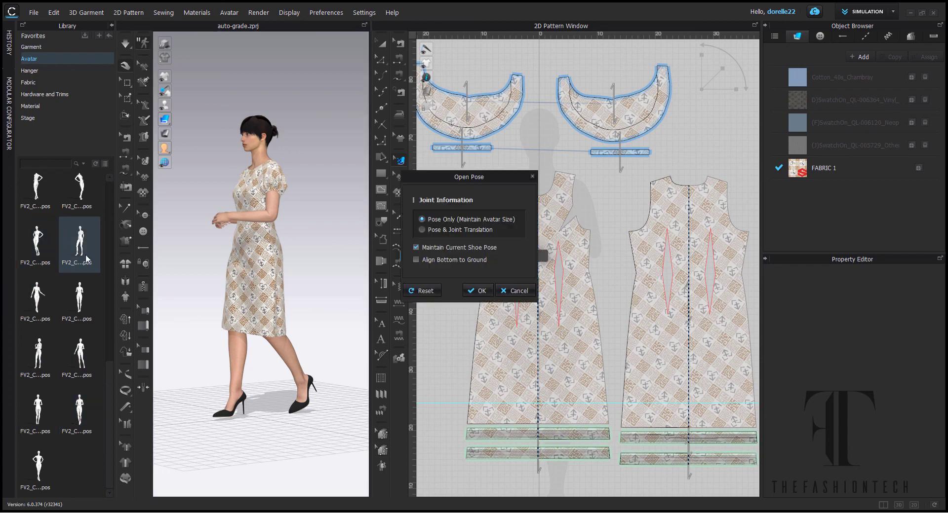
left_click(467, 291)
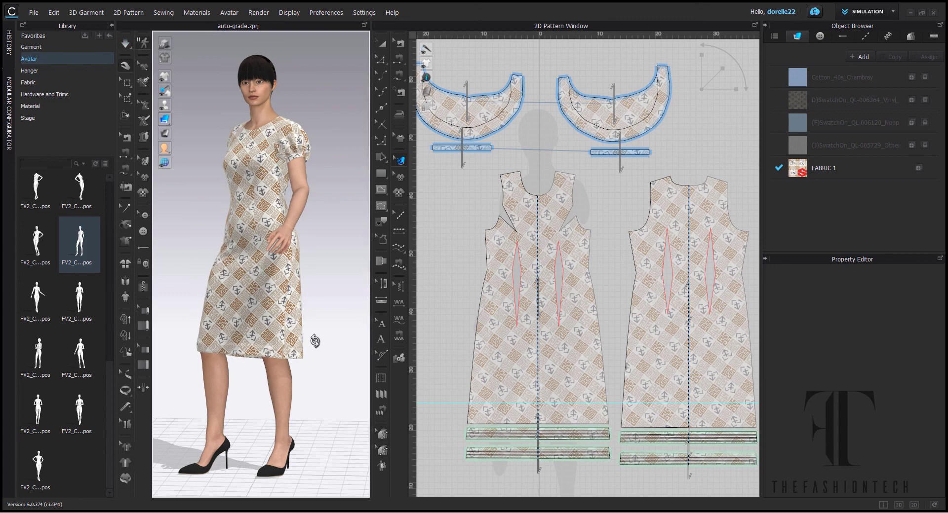
left_click(124, 45)
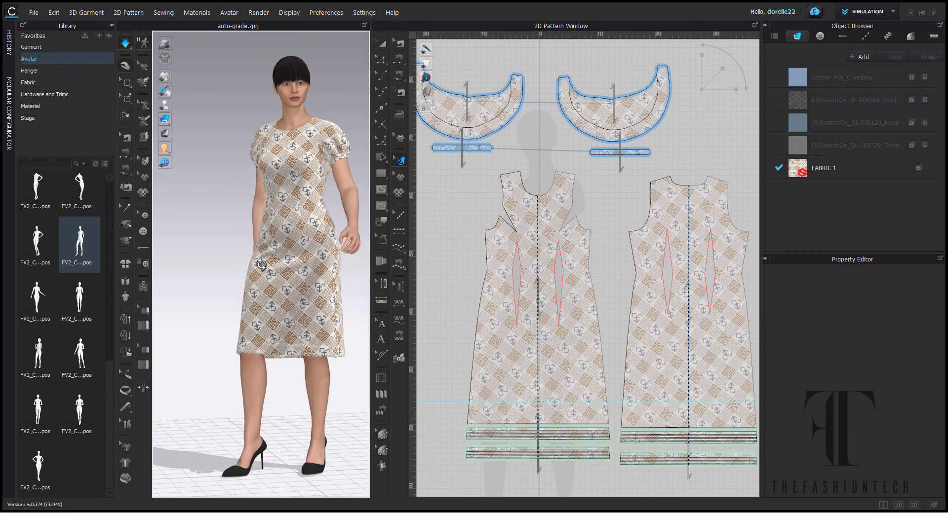
middle_click_drag(302, 254, 234, 246)
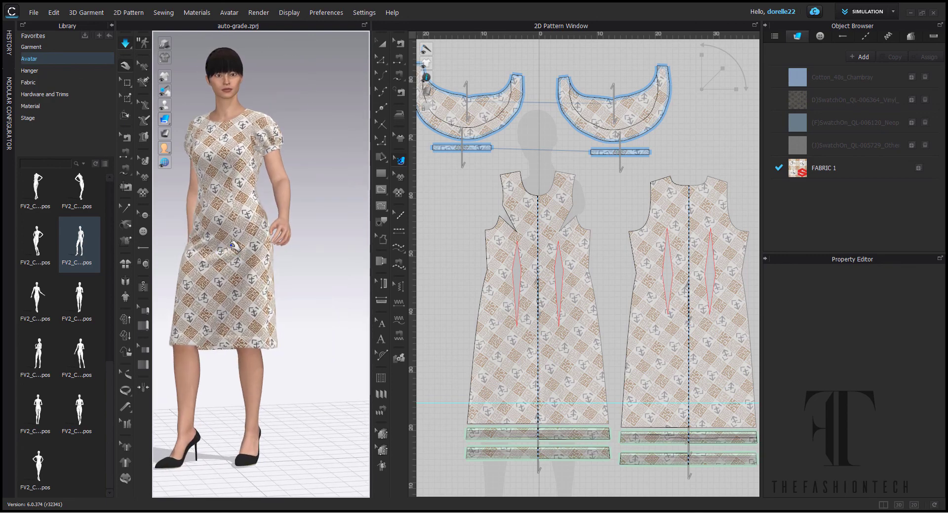
Show the avatar's X-ray joints and view the left arm from the front.
mouse_move(164, 104)
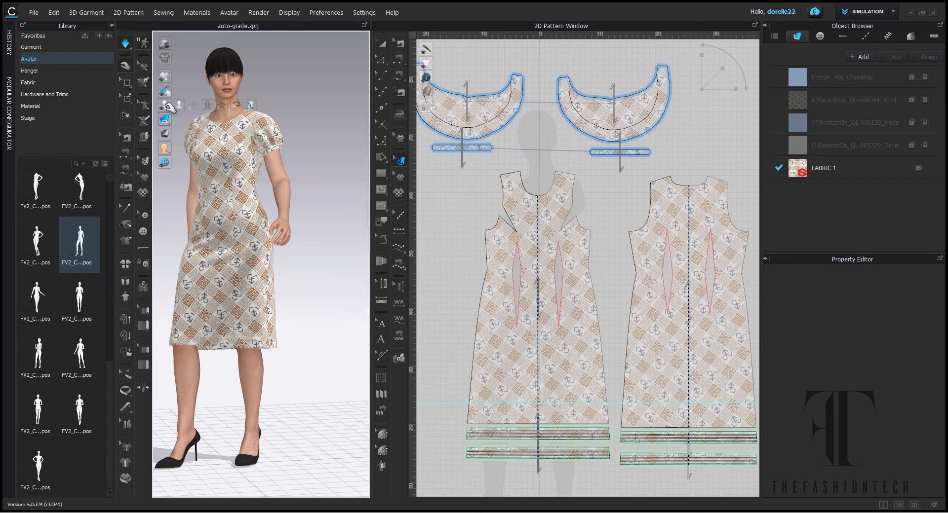
left_click(224, 105)
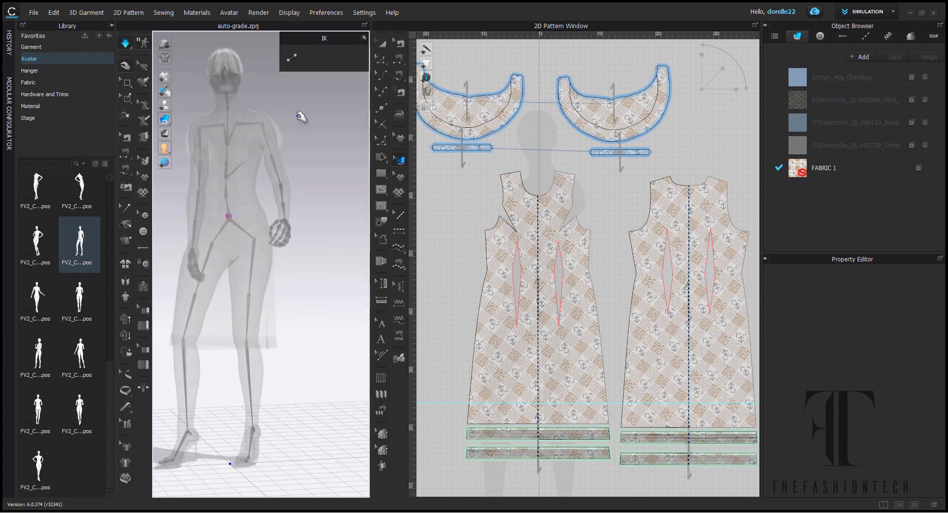
scroll(321, 169, "up", 3)
right_click_drag(330, 186, 312, 210)
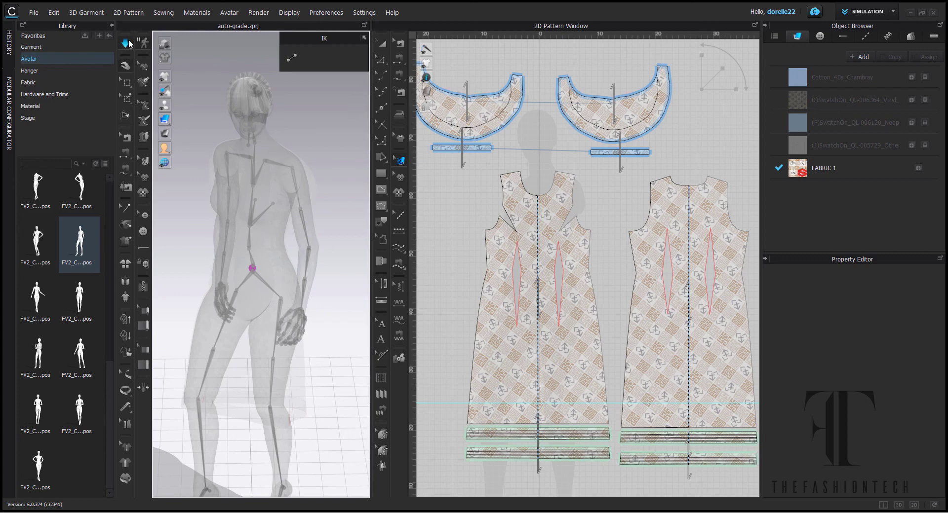
right_click_drag(362, 173, 375, 168)
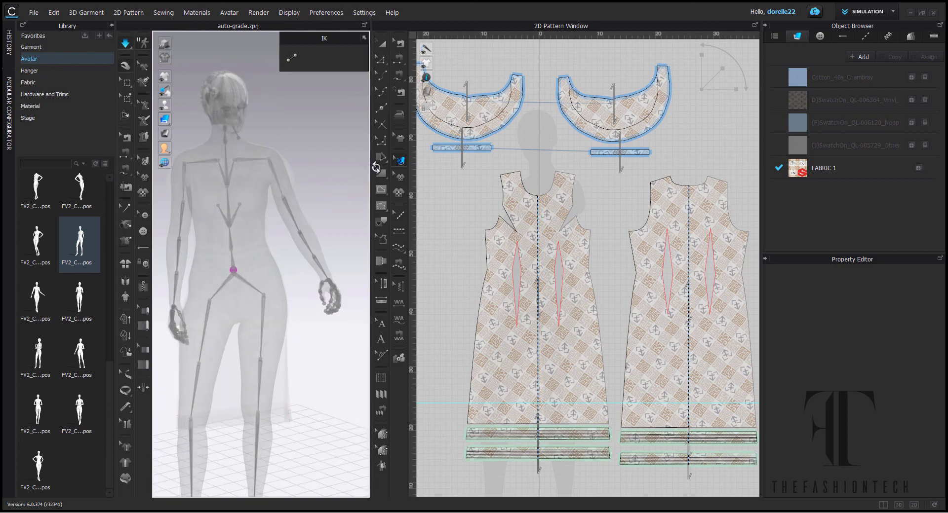
Rotate the avatar's left arm at the shoulder joint inward toward the body and backward, accepting deletion of the current motion.
left_click(275, 164)
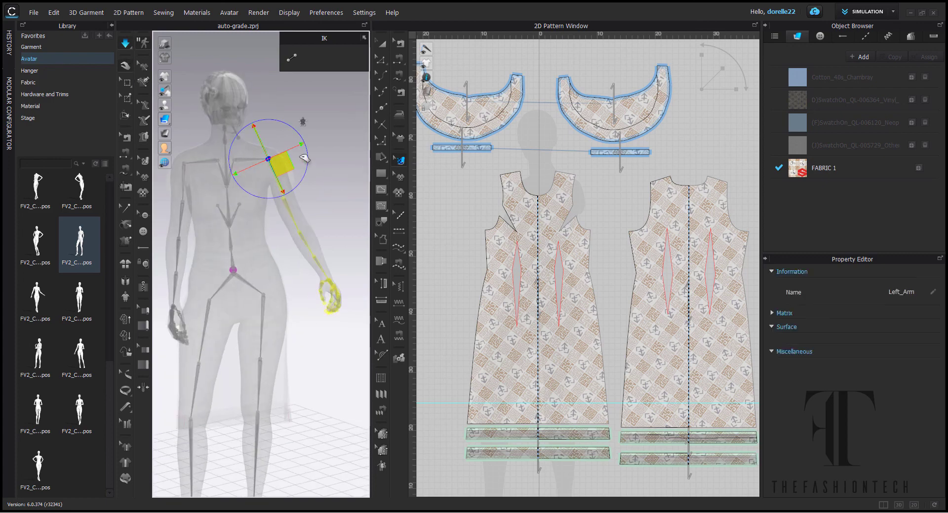
left_click(304, 139)
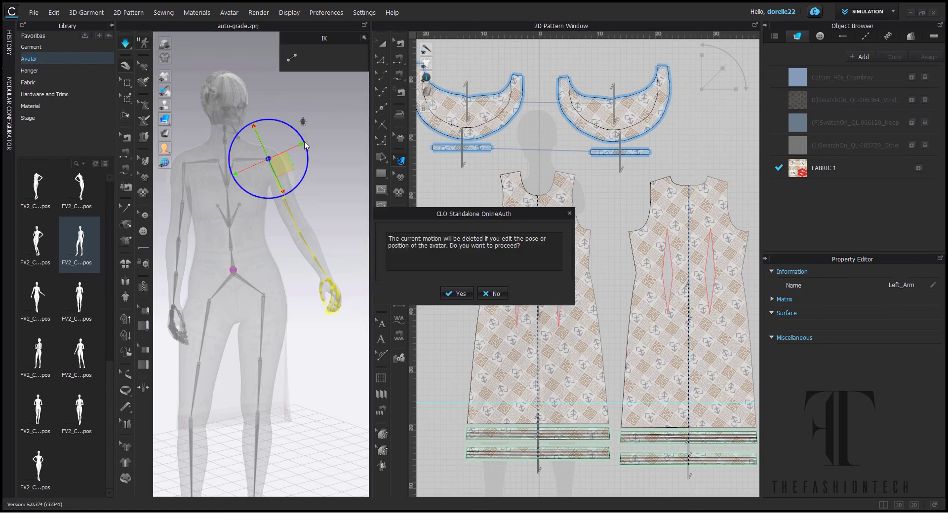
left_click(460, 293)
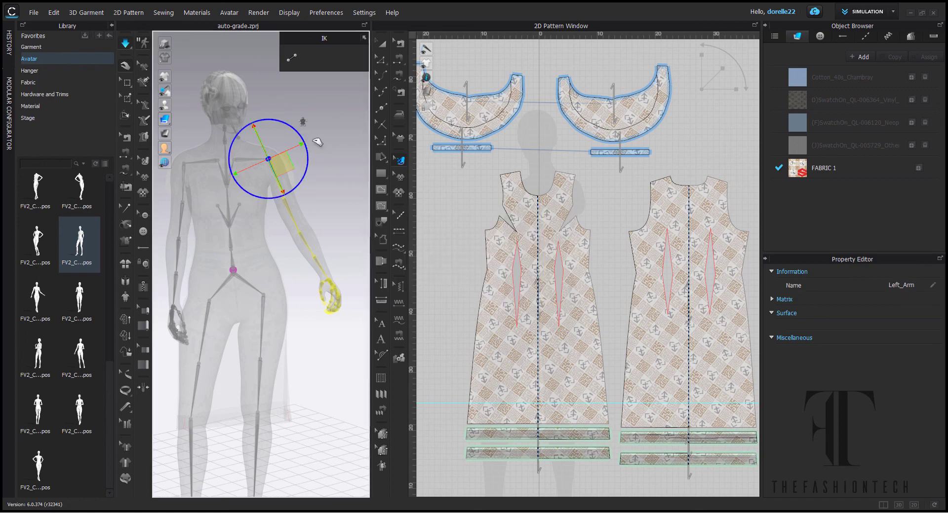
left_click_drag(294, 133, 295, 136)
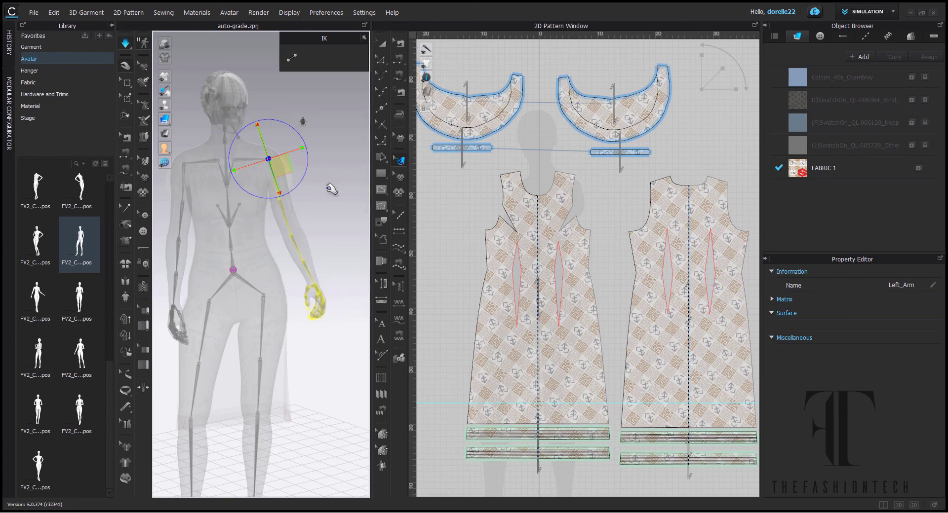
right_click_drag(295, 204, 240, 207)
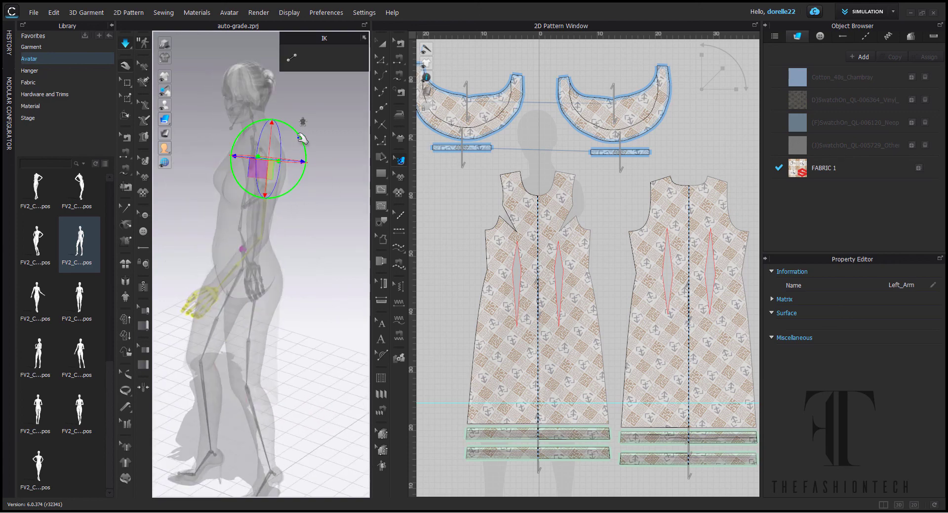
left_click_drag(297, 136, 289, 132)
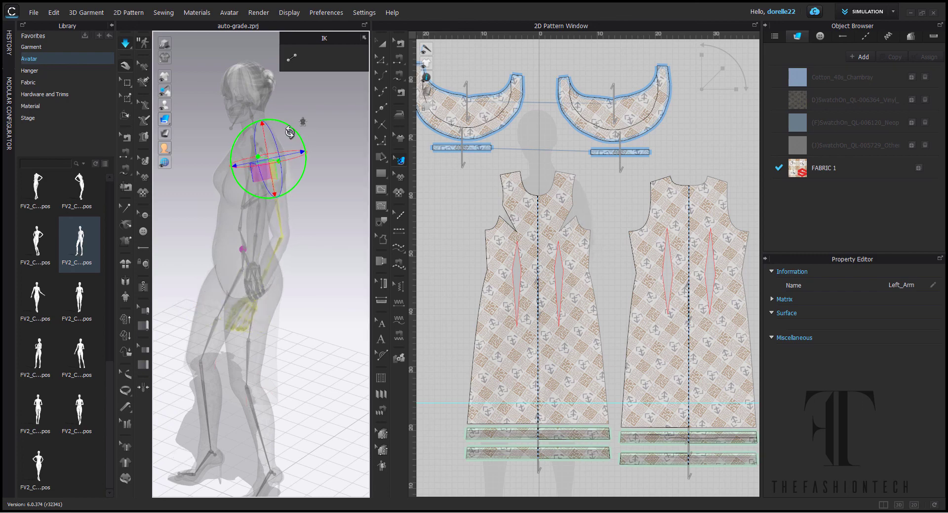
Rotate the left forearm at the elbow so it hangs straighter, and adjust its twist slightly.
left_click(286, 236)
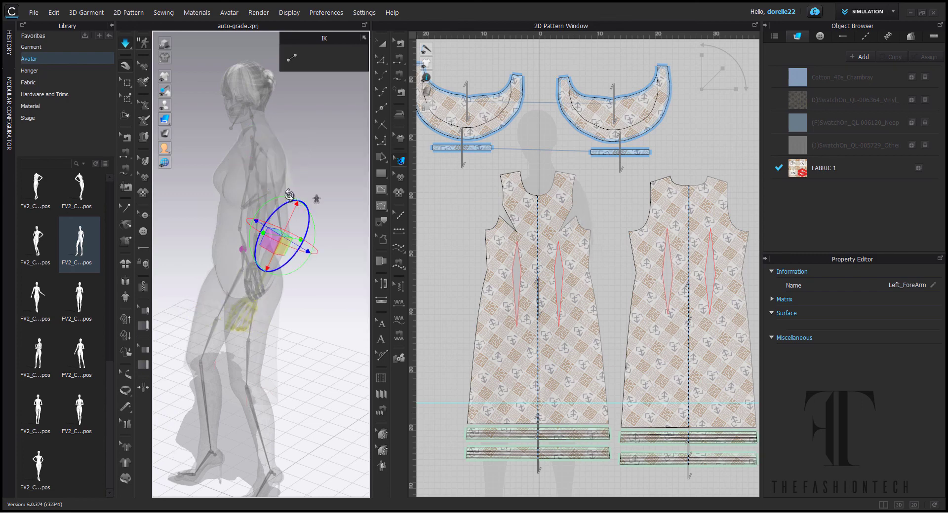
left_click_drag(282, 193, 280, 202)
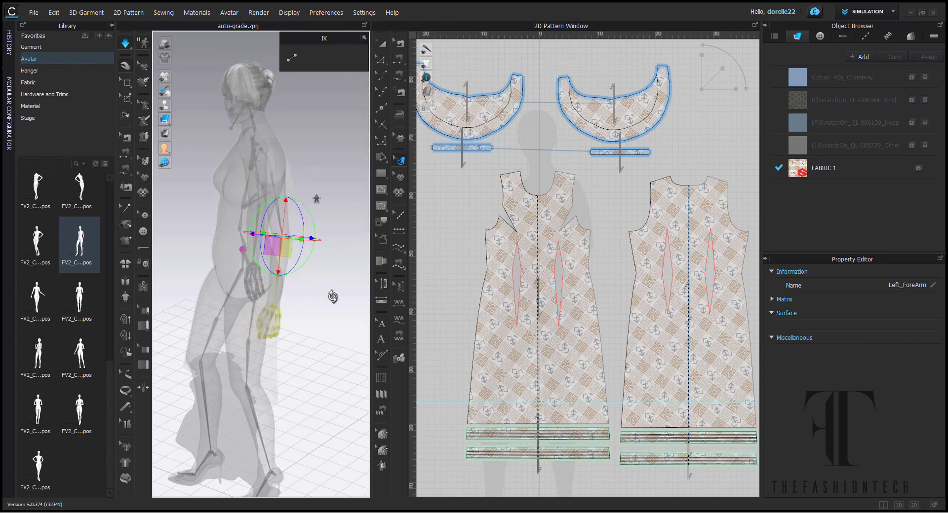
right_click_drag(333, 297, 296, 294)
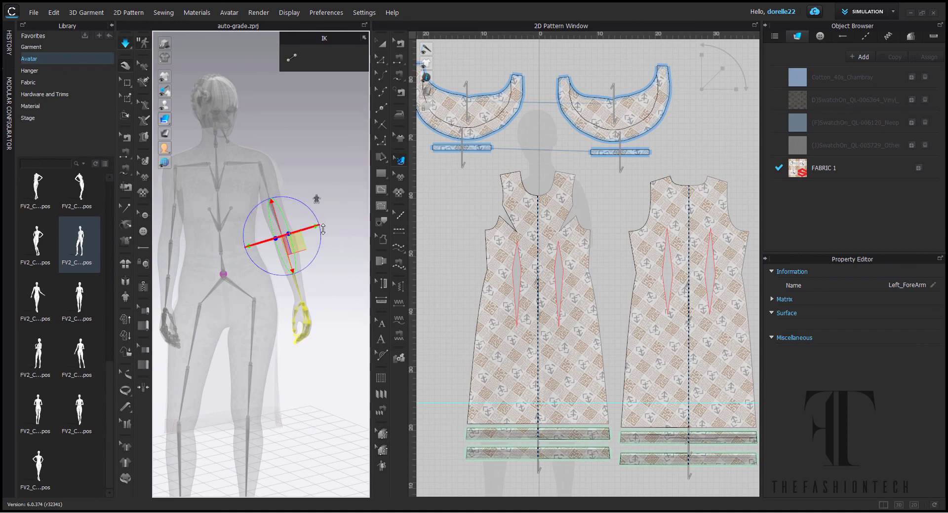
mouse_move(334, 236)
right_mouse_down()
mouse_move(324, 254)
mouse_move(317, 238)
right_mouse_up()
left_click_drag(311, 227, 312, 230)
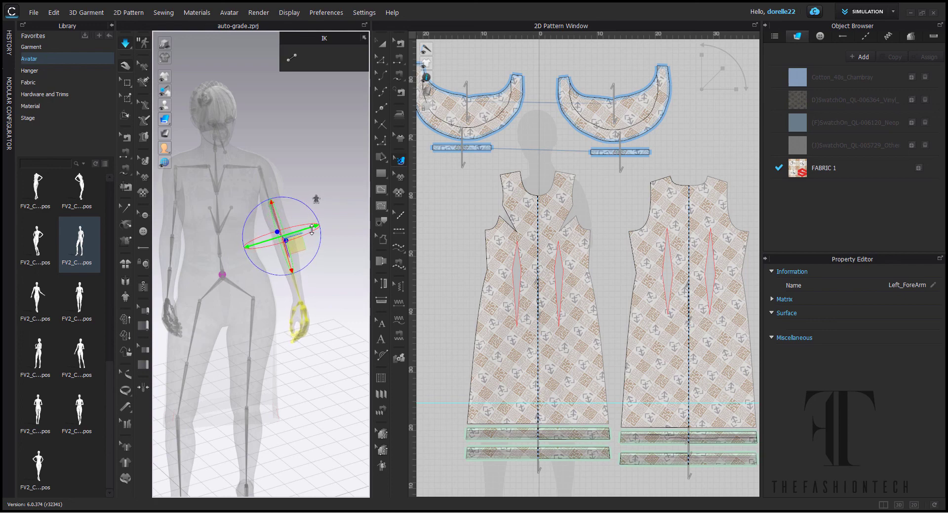
left_click(328, 241)
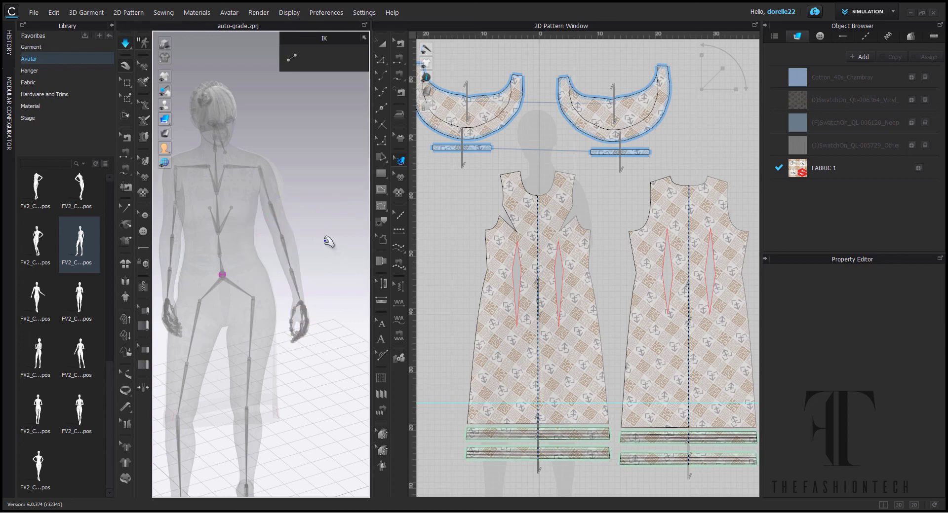
Rotate the left arm at the shoulder further in so the hand rests beside the hip.
right_click_drag(322, 247, 290, 185)
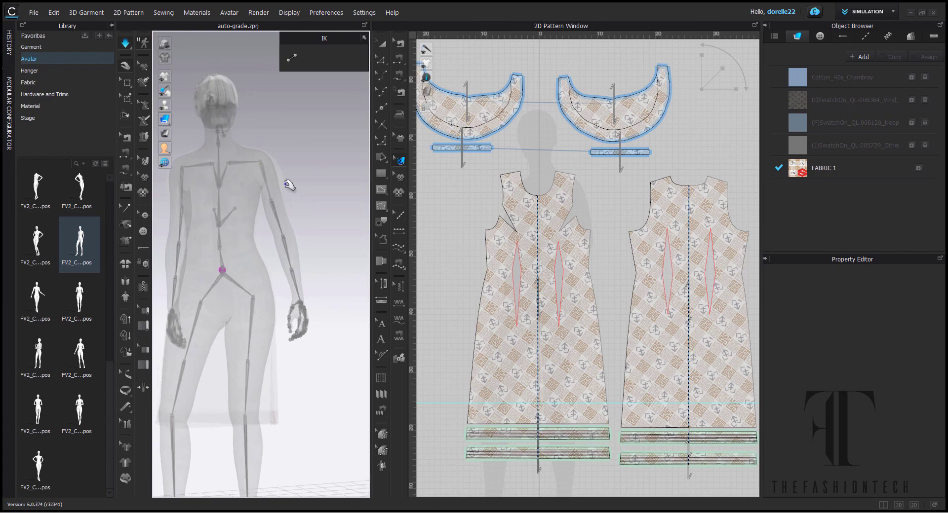
left_click(265, 162)
left_click_drag(286, 135, 291, 148)
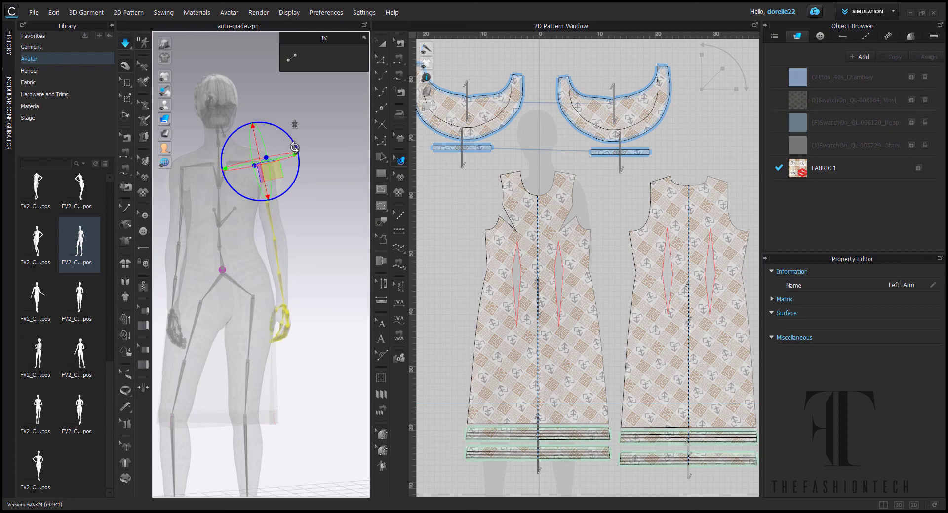
left_click(314, 342)
Turn off the X-ray joints, show the avatar again, and check the left hand against the side of the dress.
scroll(314, 342, "down", 5)
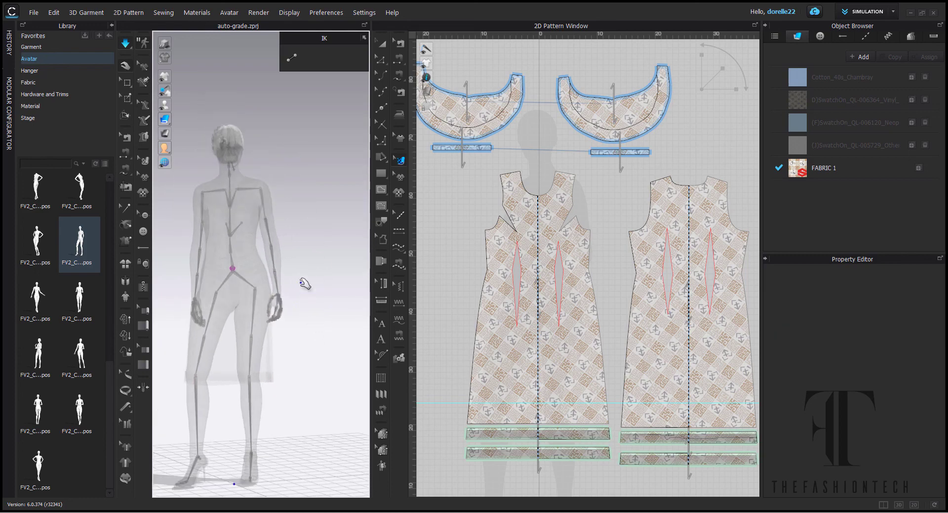
left_click(165, 104)
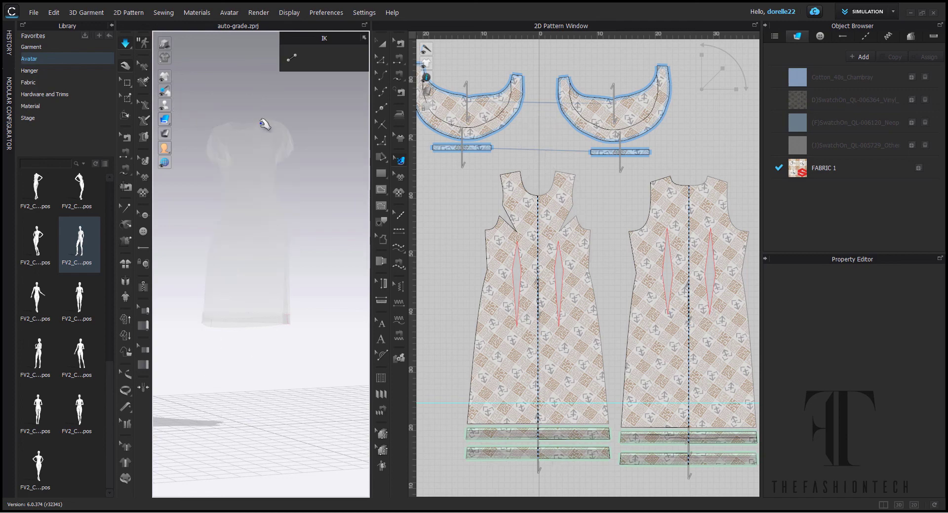
mouse_move(168, 105)
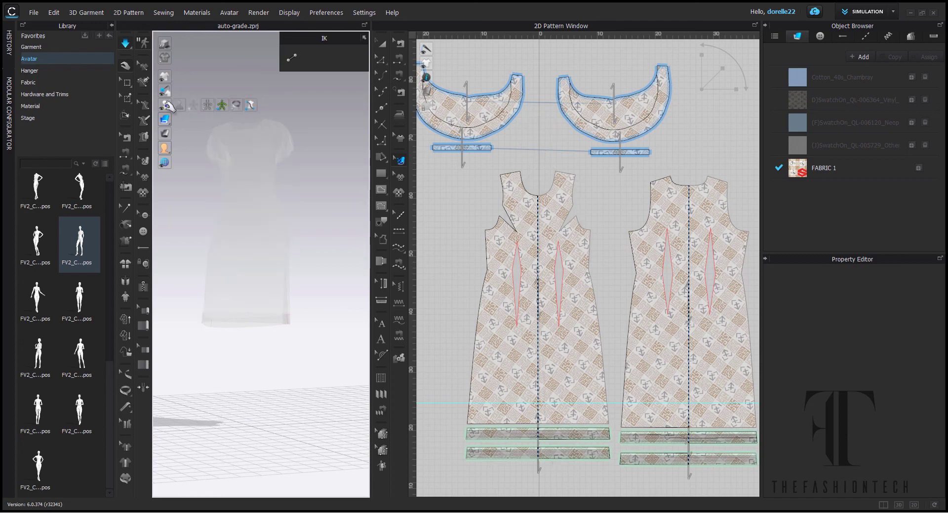
left_click(222, 105)
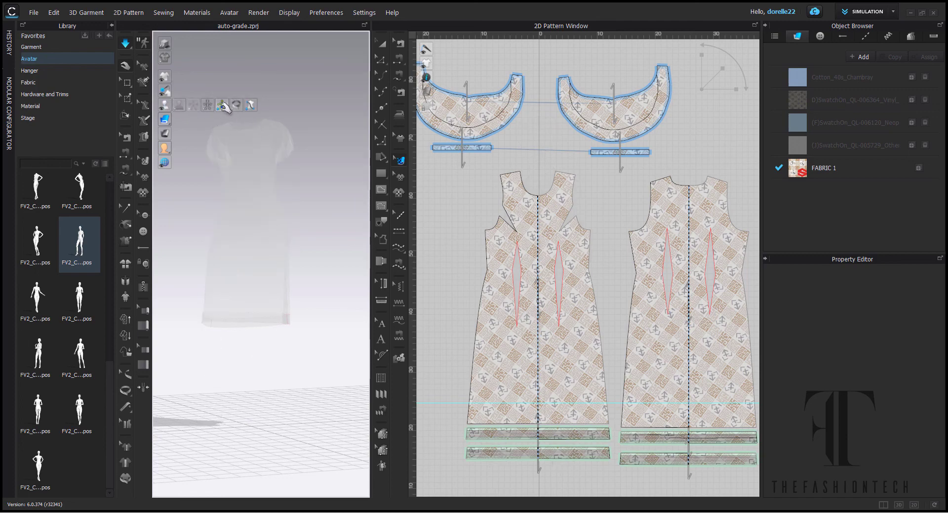
left_click(181, 105)
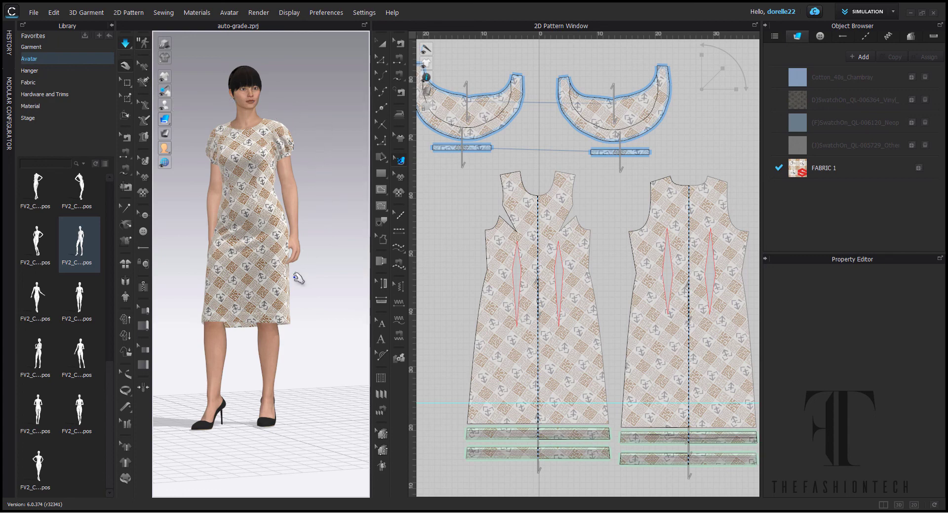
left_click(285, 253)
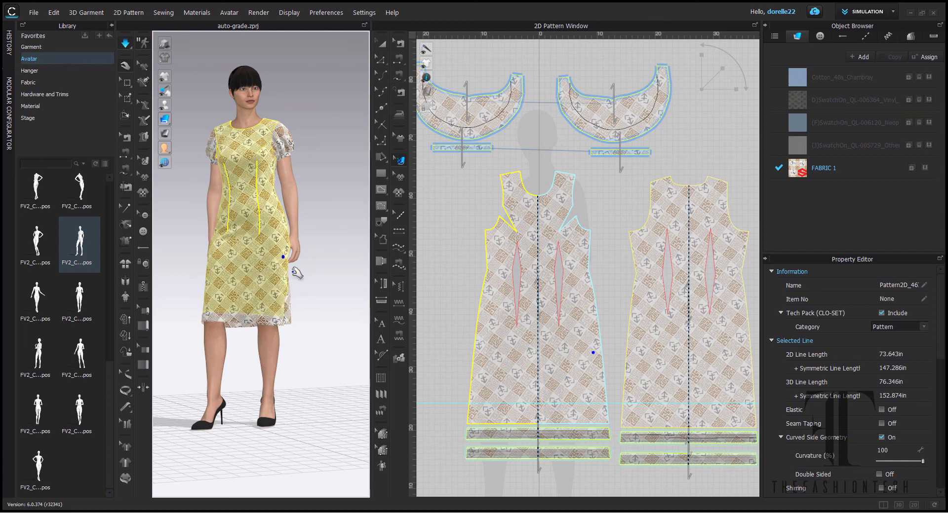
right_click_drag(322, 224, 281, 231)
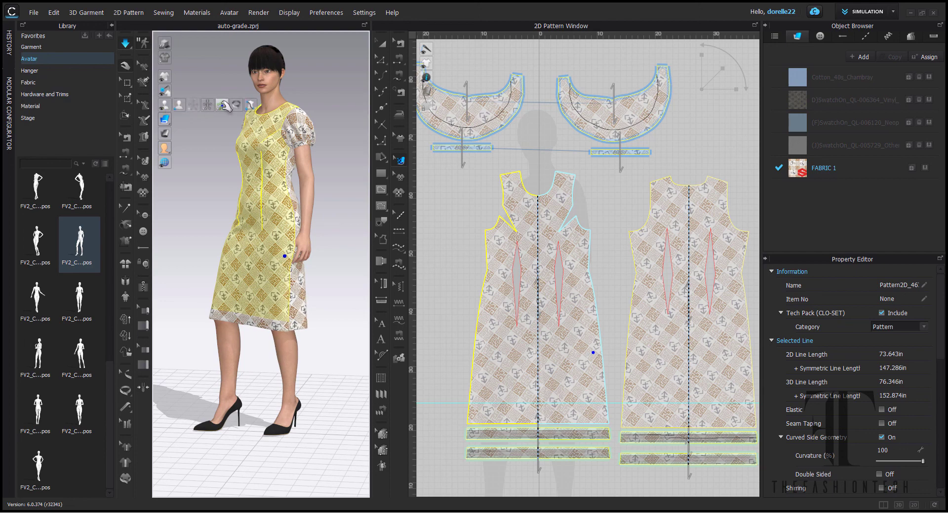
Show the X-ray joints again and rotate the avatar's left arm at the shoulder slightly outward from the hip.
key("shift+x")
right_click_drag(334, 123, 331, 203)
scroll(296, 158, "up", 3)
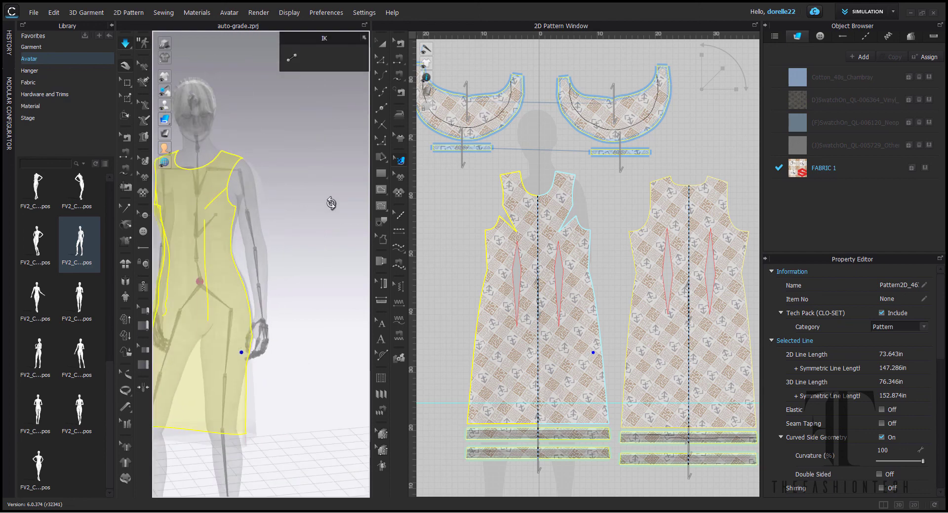
left_click(242, 171)
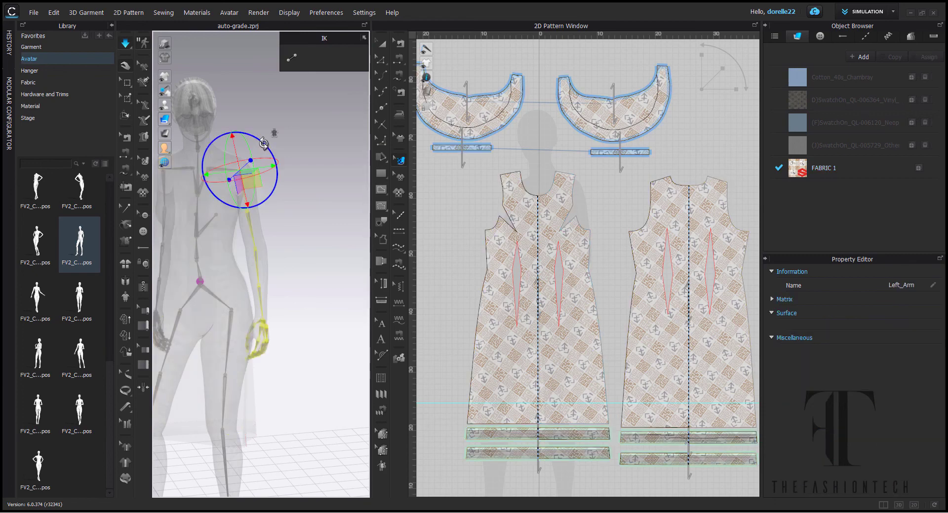
left_click_drag(263, 143, 262, 143)
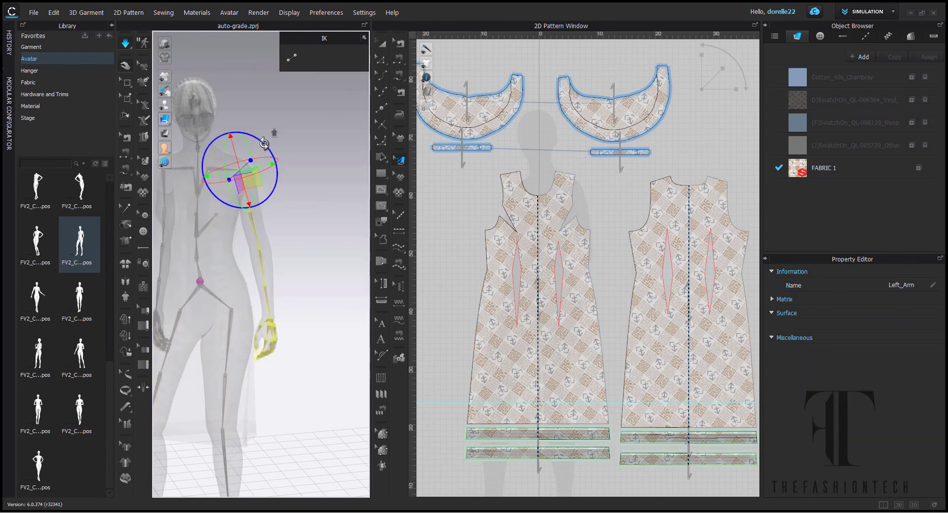
left_click_drag(264, 144, 264, 144)
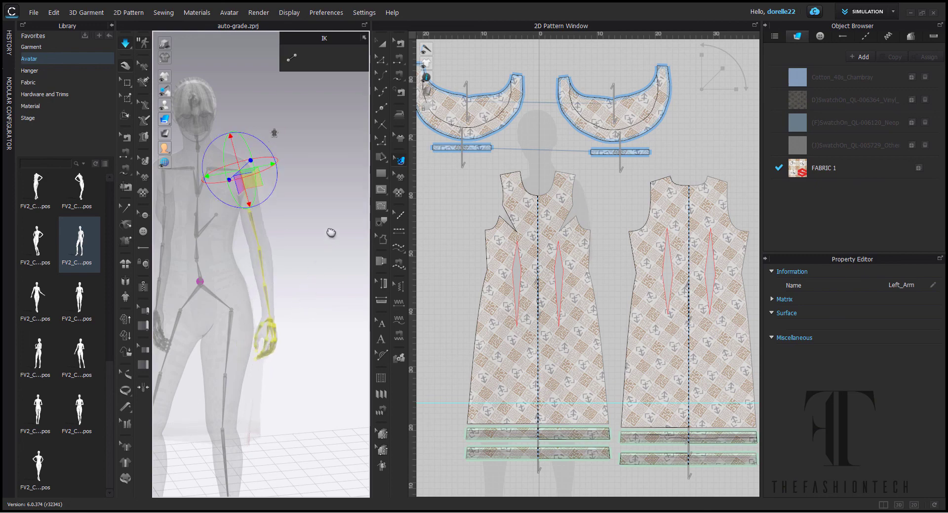
right_click_drag(331, 233, 296, 217)
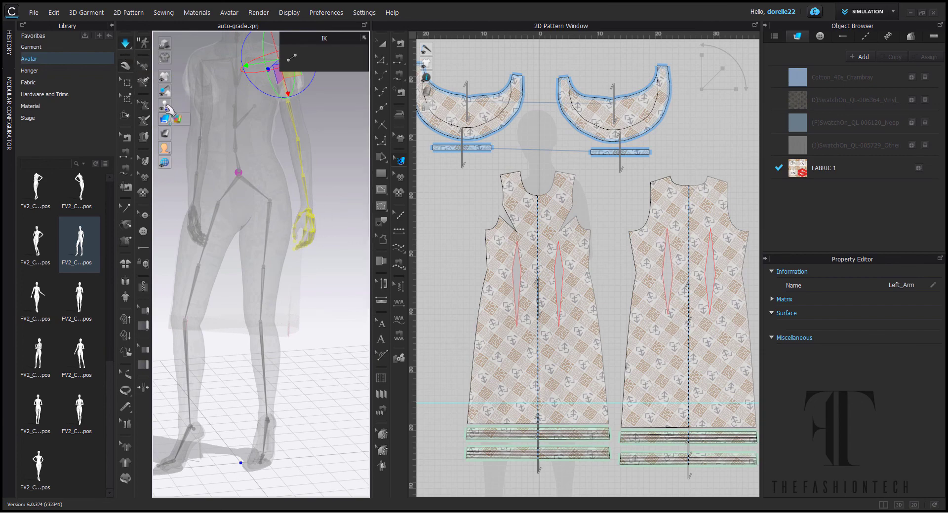
Hide the X-ray joints and tug the dress skirt free of the left hand and at the opposite hip to resettle the drape.
mouse_move(166, 105)
left_click(223, 105)
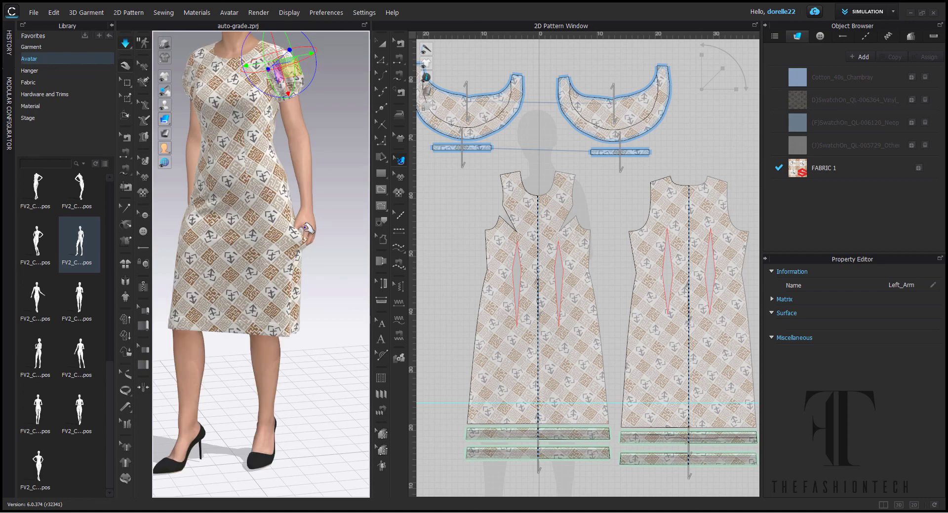
left_click(297, 237)
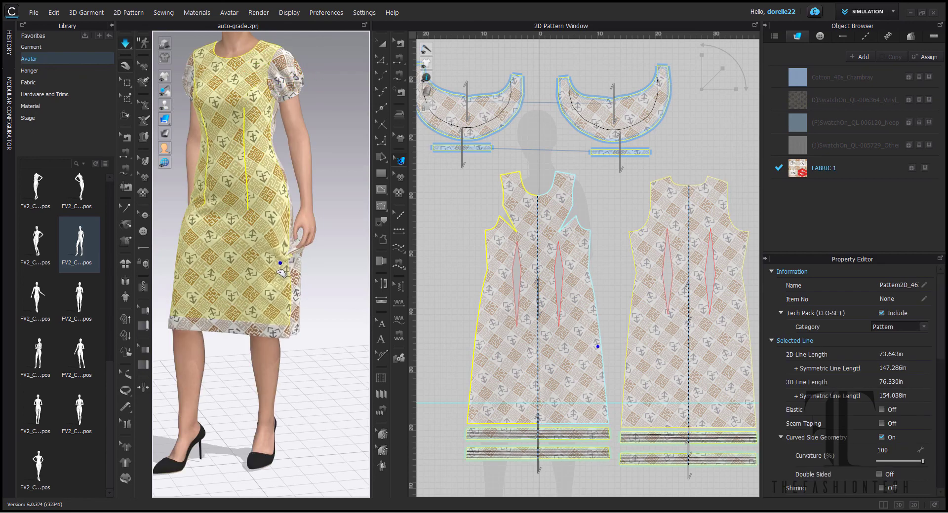
left_click_drag(280, 272, 188, 311)
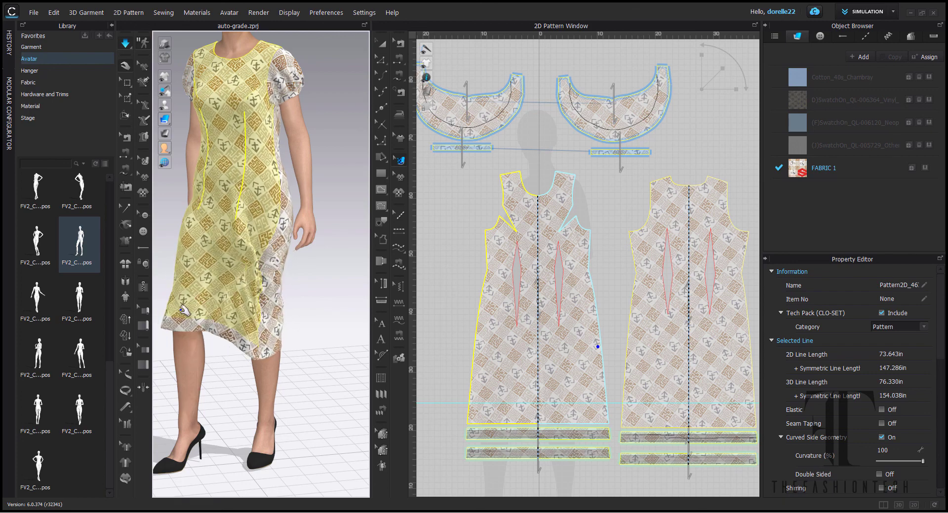
left_click(302, 304)
right_click_drag(302, 304, 314, 307)
left_click(191, 222)
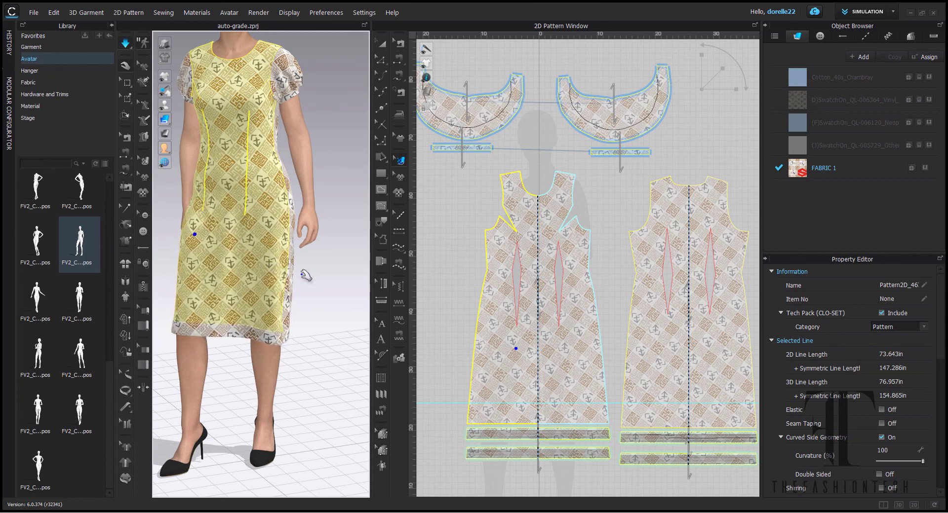
left_click(309, 276)
Replace the avatar's hair with the blonde low-bun hairstyle from the Female_V2 hair library.
scroll(314, 284, "down", 4)
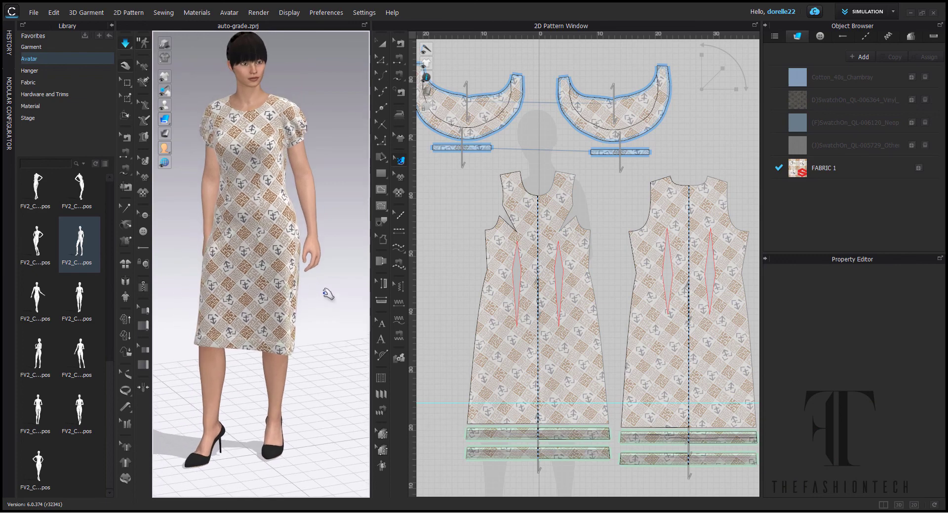
scroll(327, 300, "down", 1)
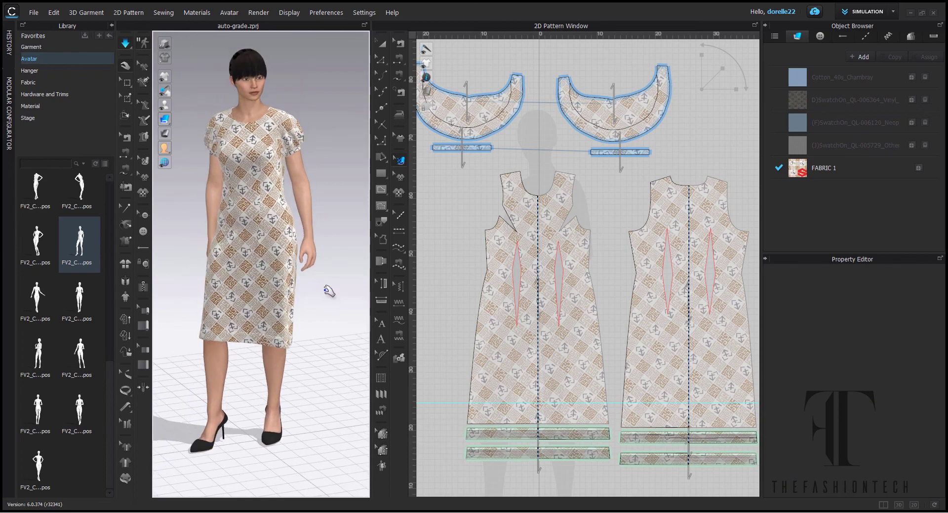
mouse_move(338, 197)
right_mouse_down()
mouse_move(334, 228)
mouse_move(332, 191)
right_mouse_up()
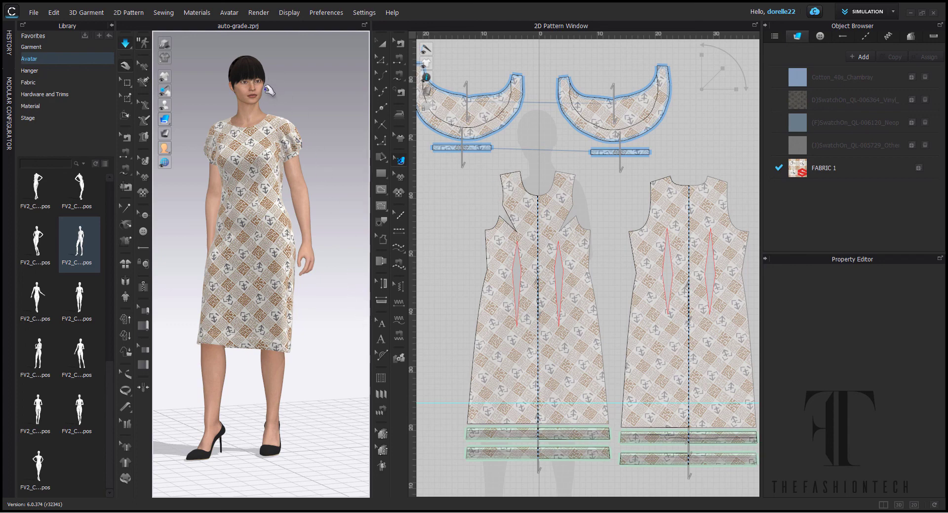
left_click(38, 58)
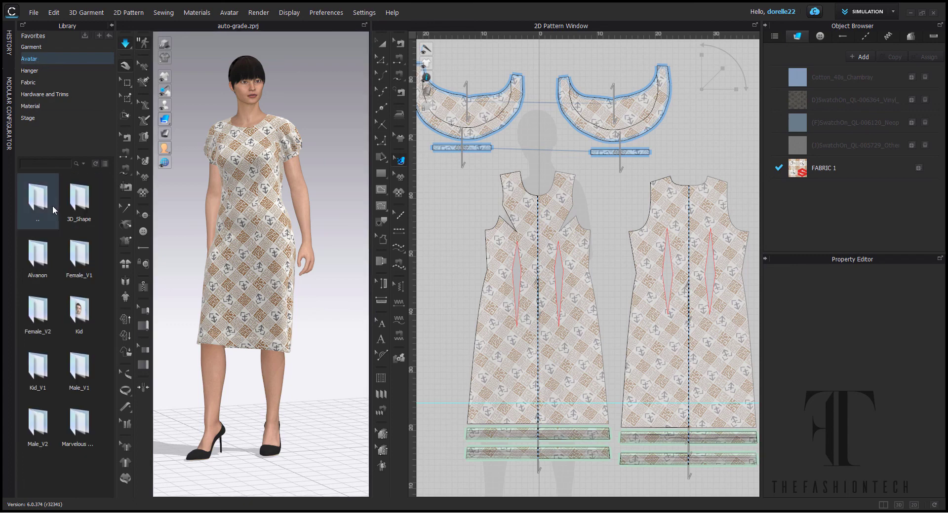
double_click(48, 328)
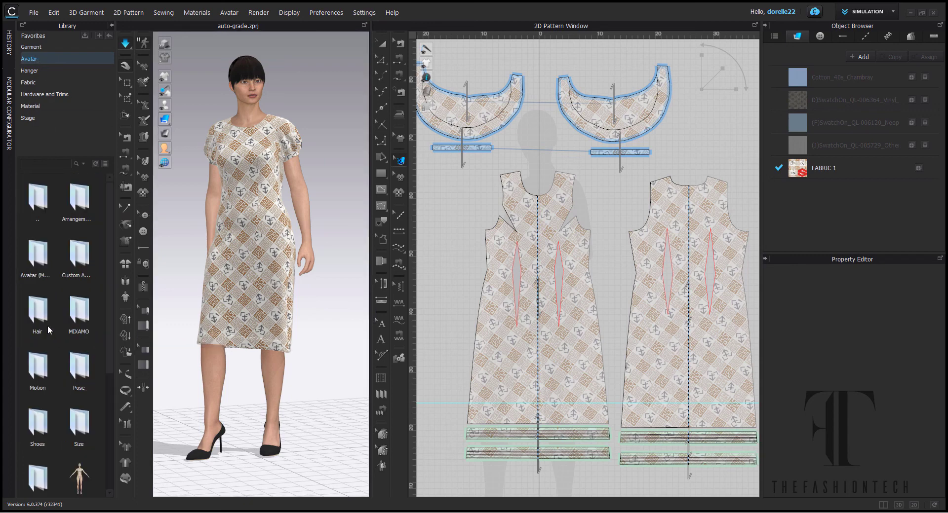
double_click(48, 327)
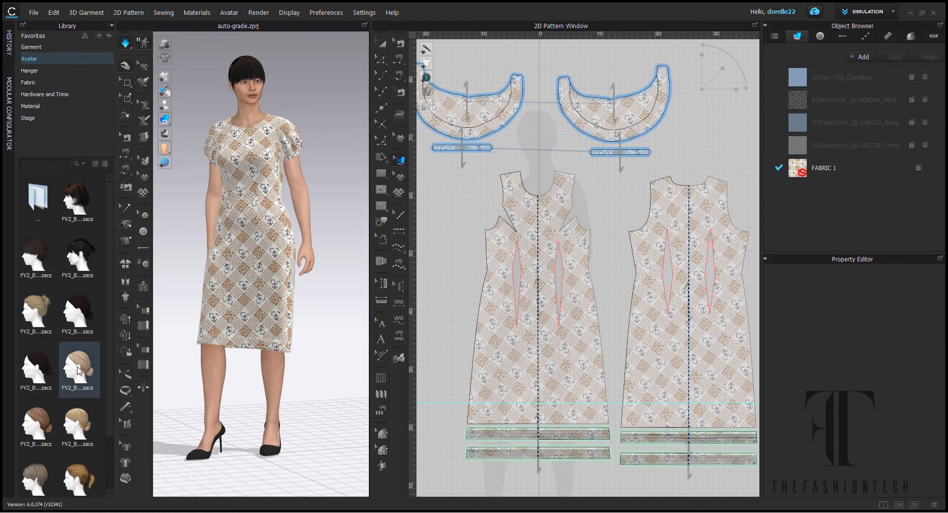
left_click(87, 424)
double_click(87, 424)
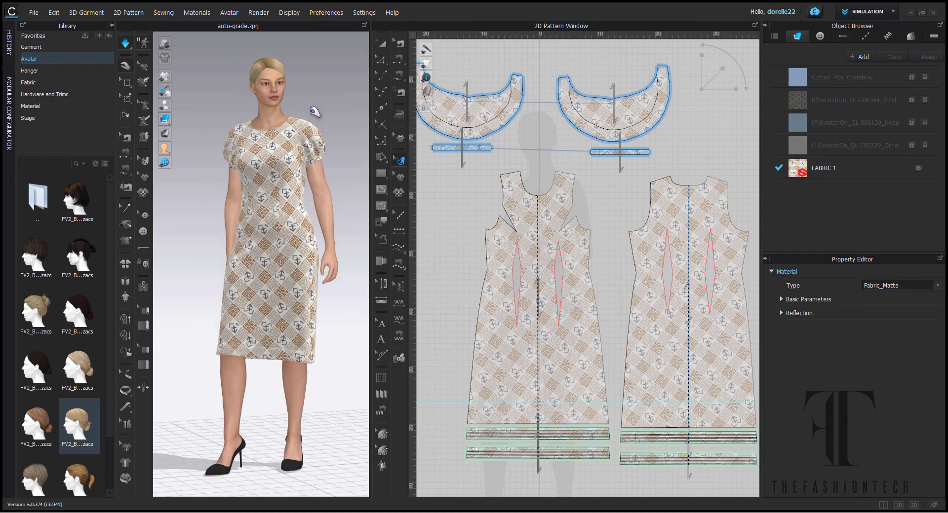
mouse_move(316, 108)
right_mouse_down()
mouse_move(247, 118)
mouse_move(300, 109)
right_mouse_up()
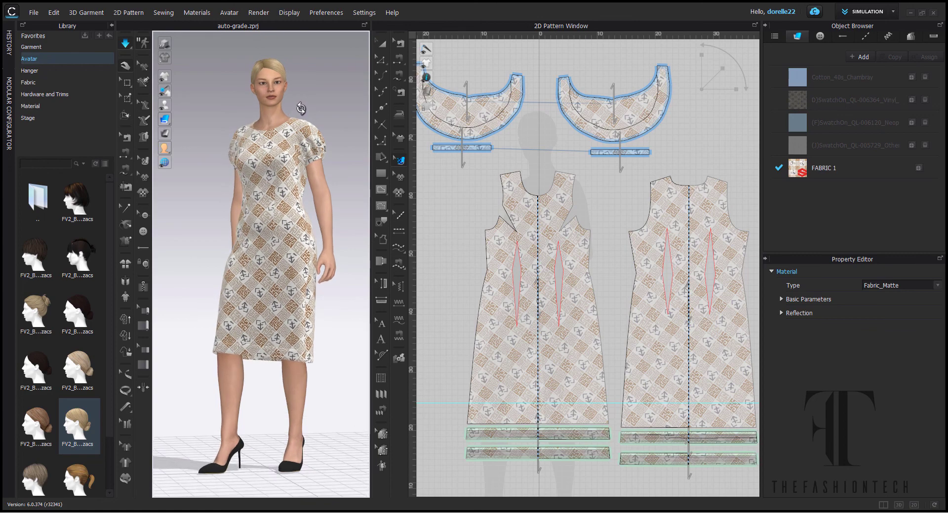
scroll(491, 145, "down", 4)
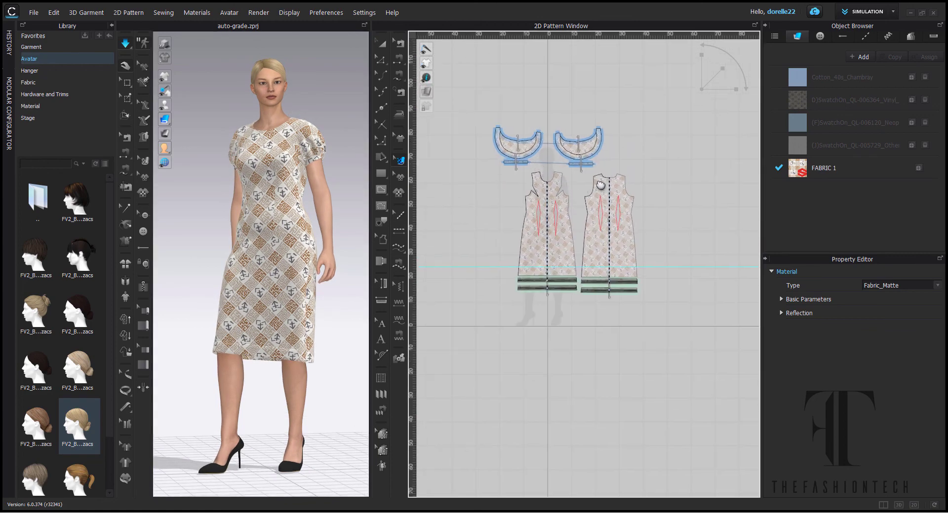